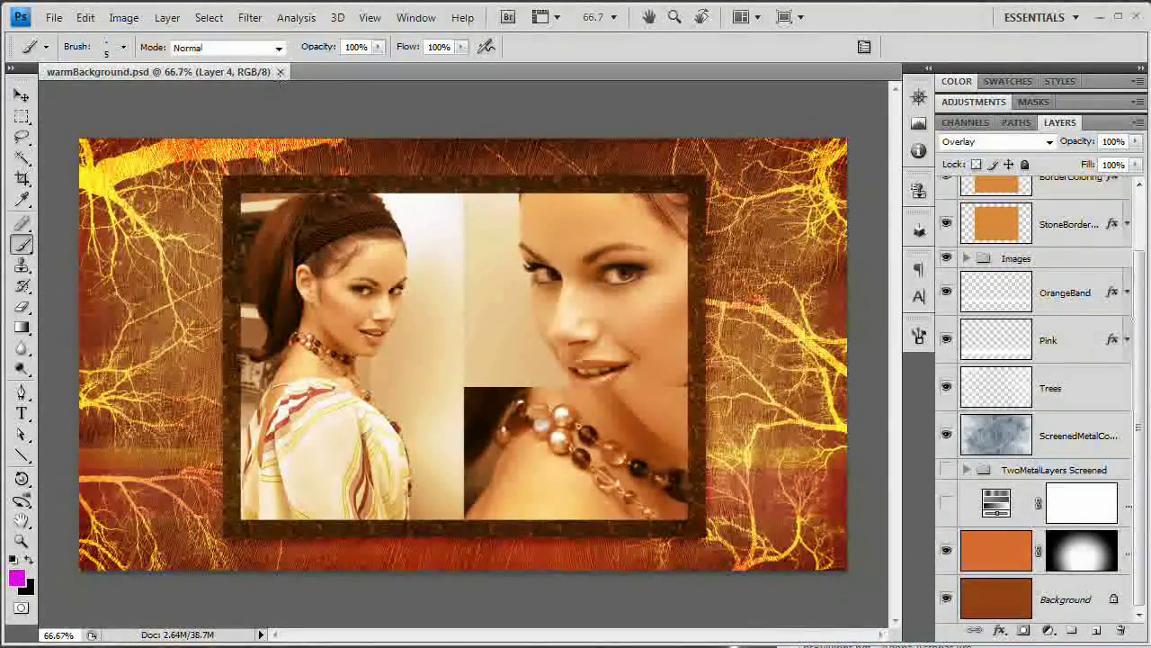
Step: Close the open document and create a new 1280 x 720 pixel RGB document at 72 pixels/inch with white background contents
left_click(280, 73)
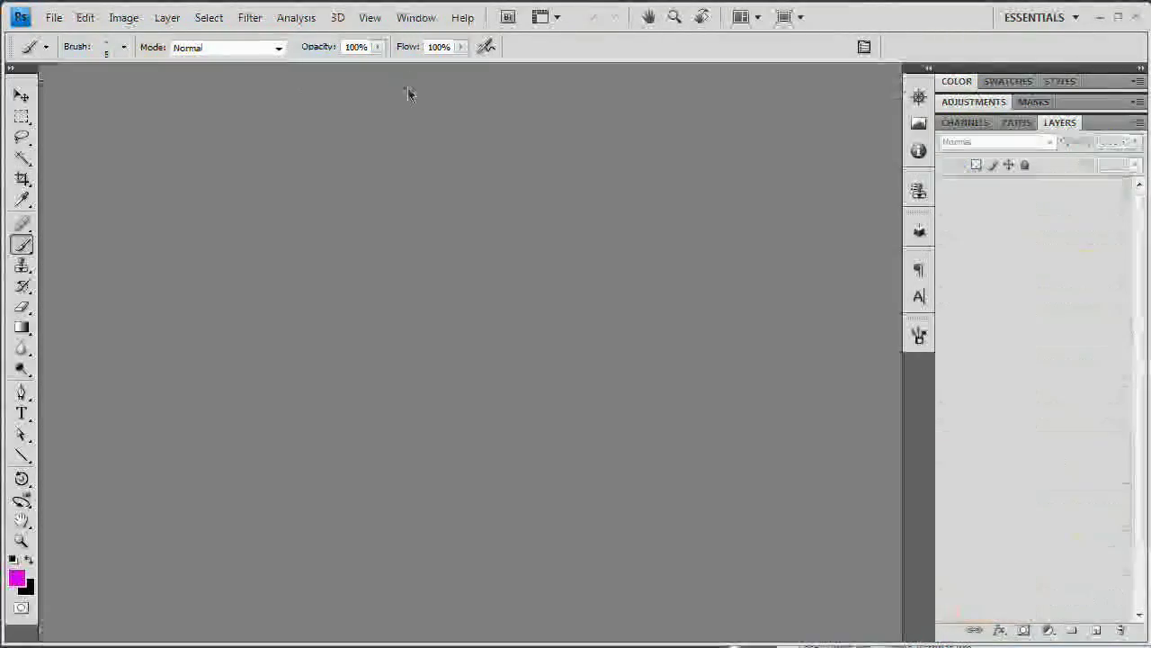
left_click(53, 18)
left_click(72, 38)
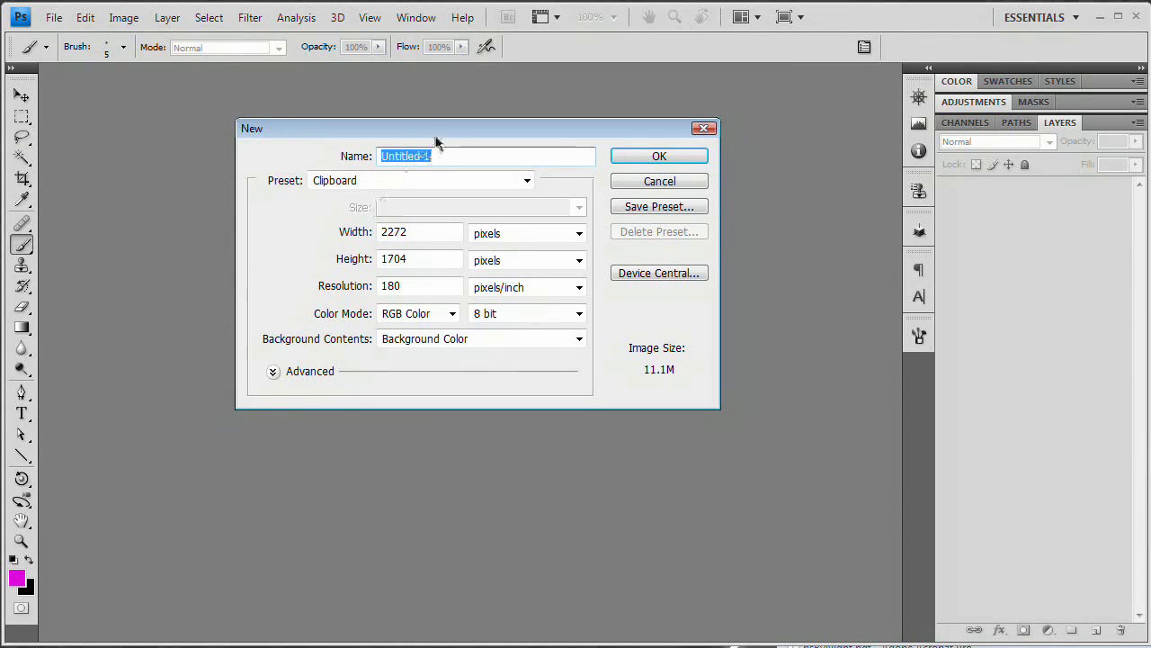
left_click_drag(432, 234, 181, 226)
type("1280")
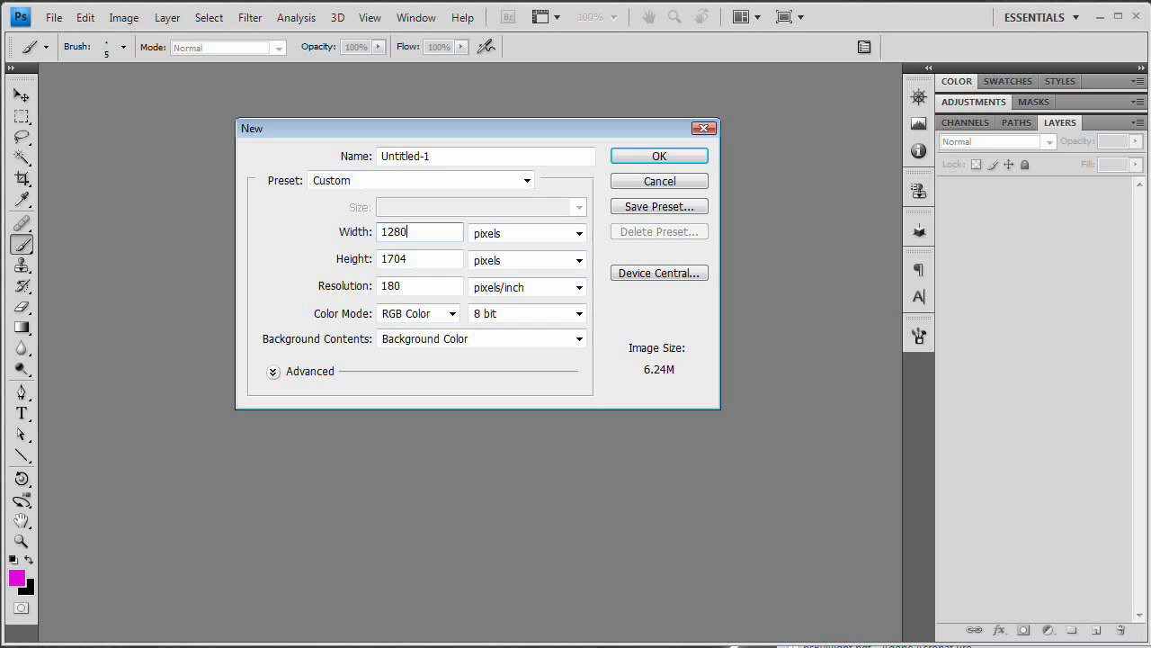
key("Tab")
type("720")
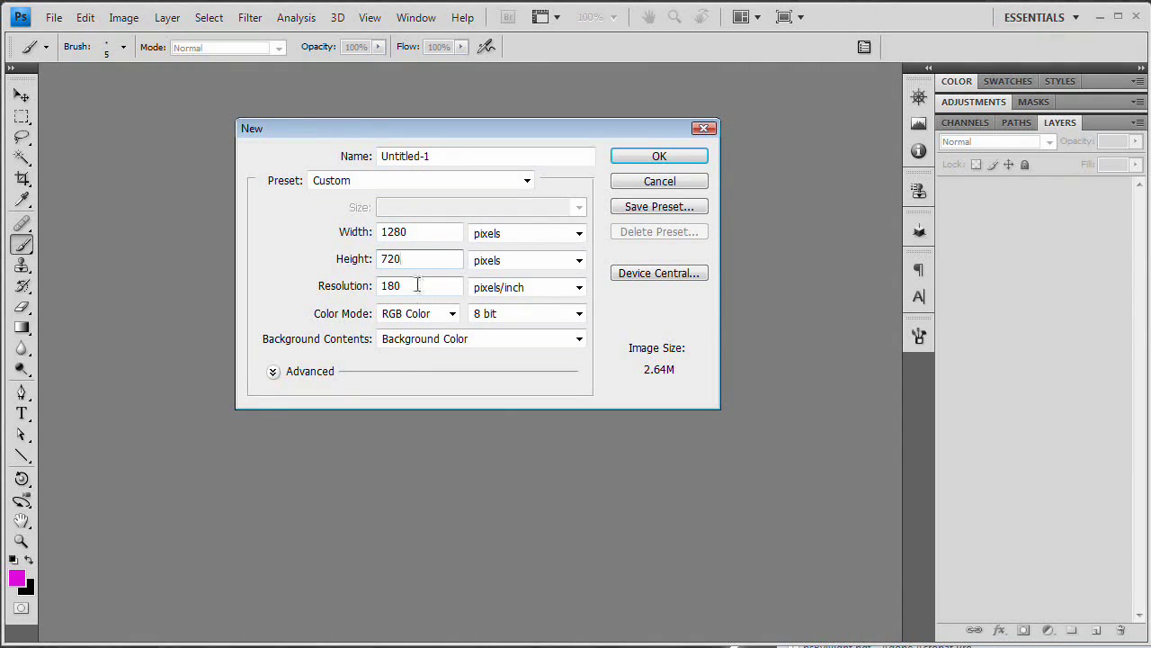
key("Tab")
type("72")
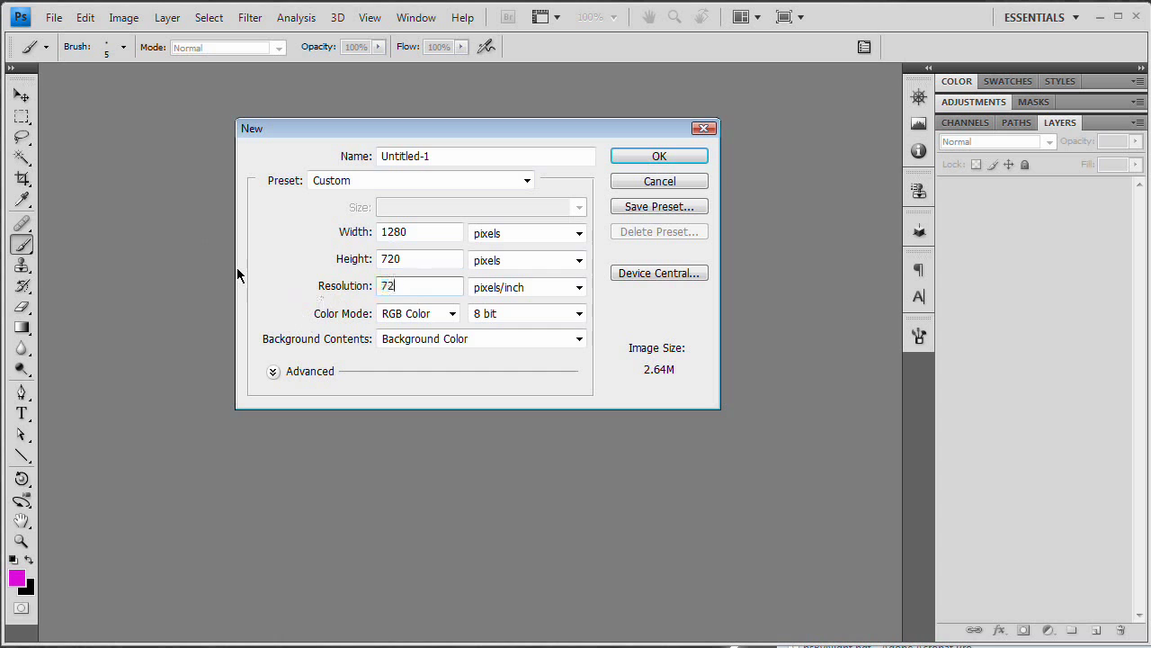
left_click(538, 342)
left_click(532, 353)
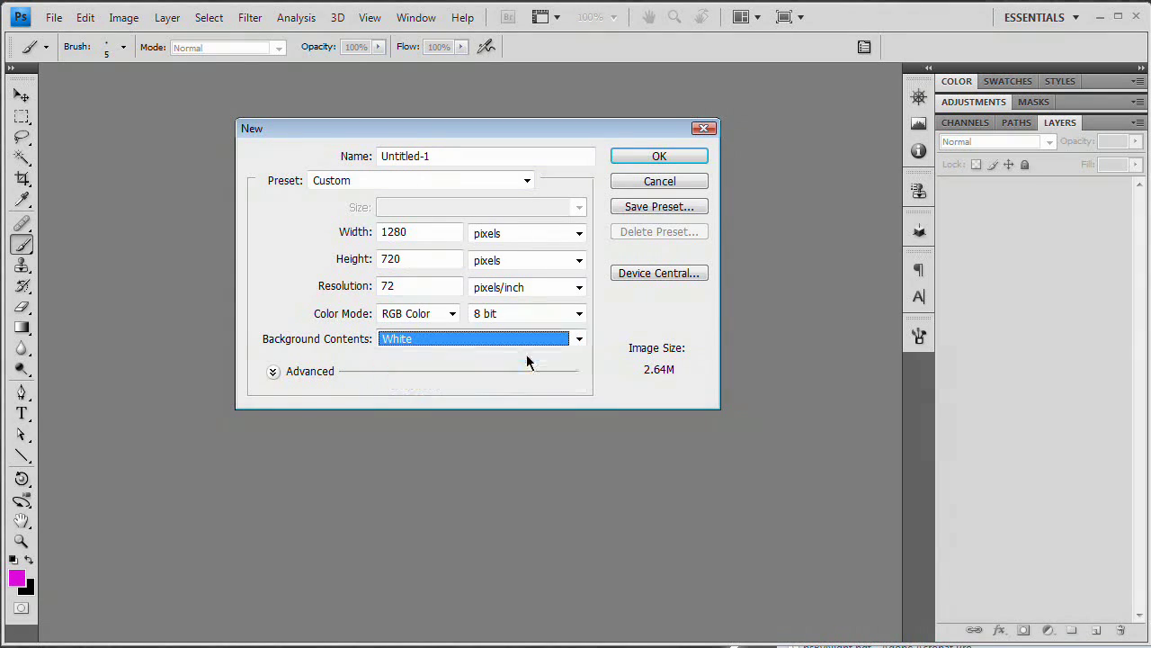
left_click(672, 156)
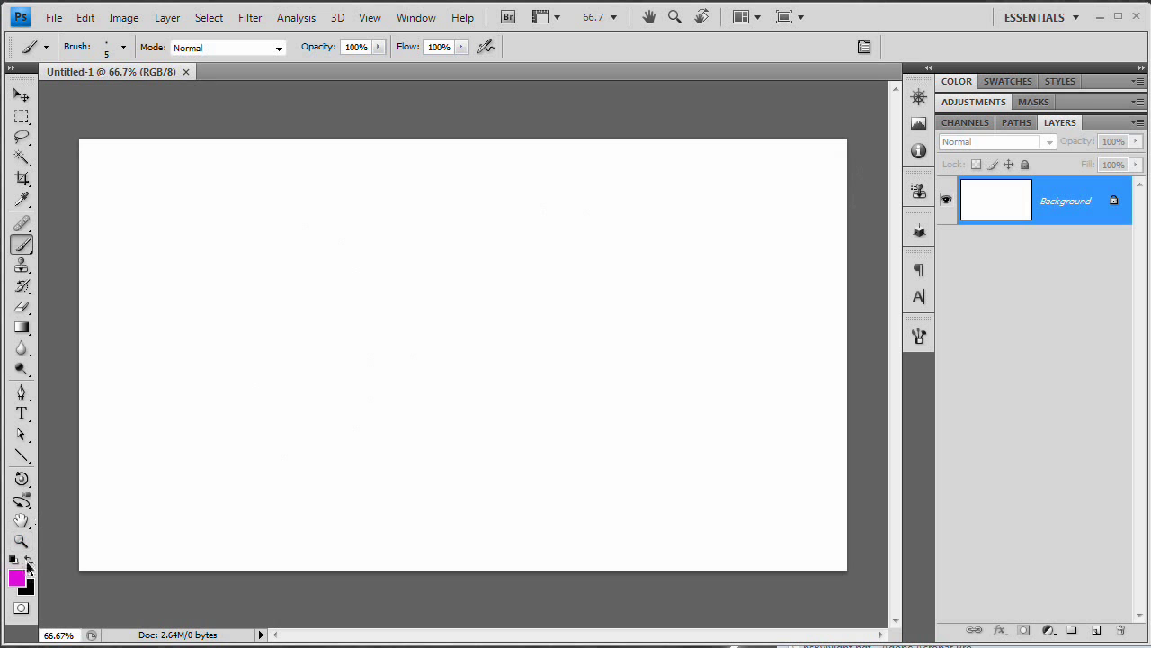
Step: Set the foreground color to golden brown b17901 and fill the Background layer with it
left_click(21, 581)
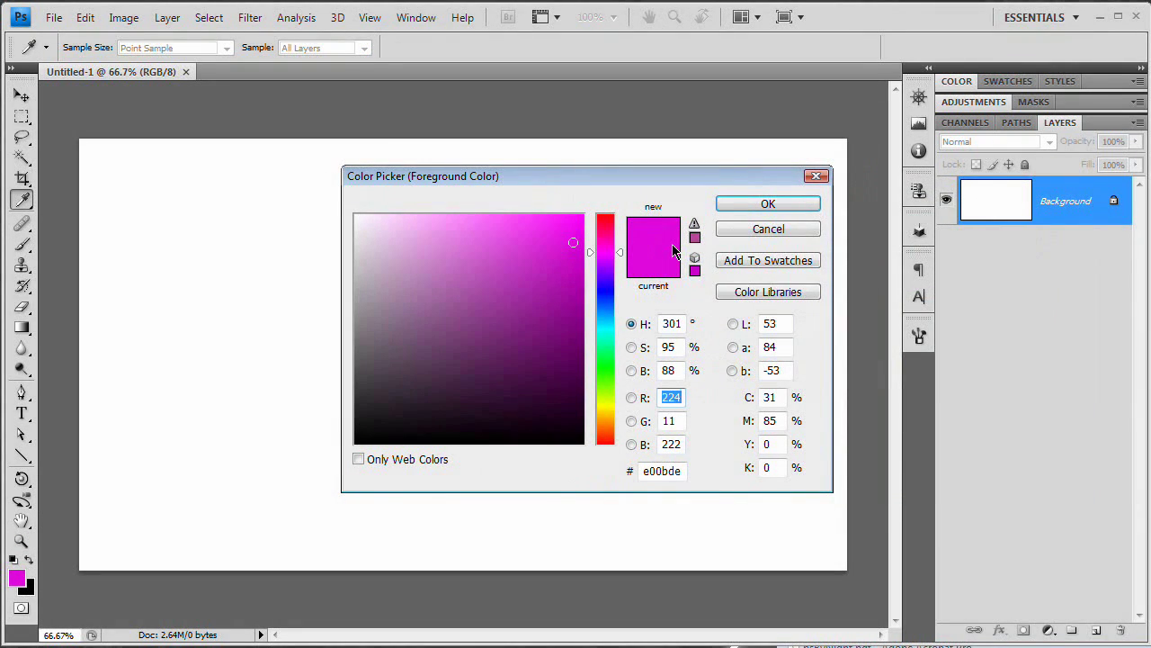
left_click(605, 420)
left_click_drag(525, 304, 538, 295)
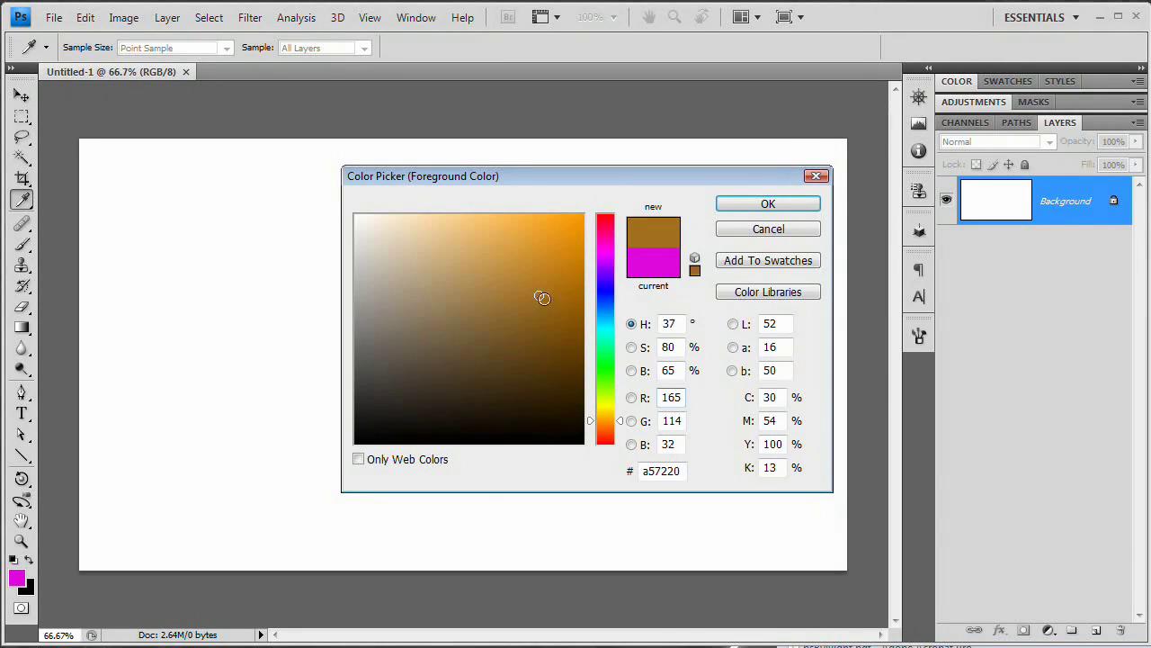
left_click_drag(603, 412, 604, 409)
mouse_move(529, 279)
left_mouse_down()
mouse_move(604, 301)
mouse_move(604, 279)
mouse_move(582, 284)
left_mouse_up()
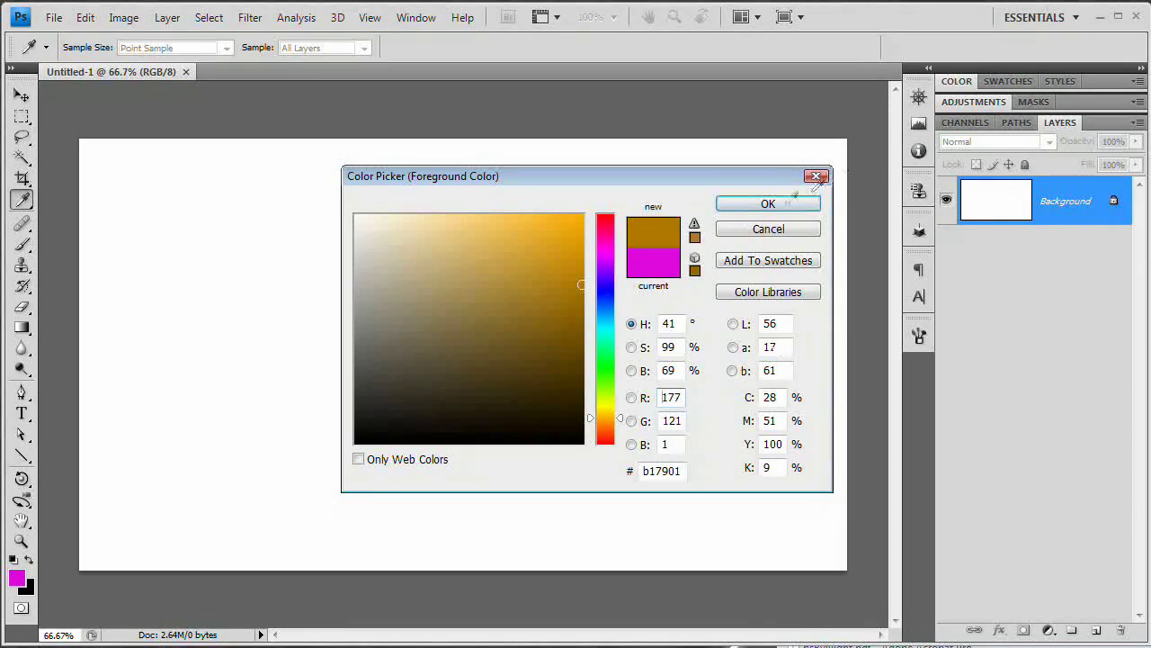
left_click(770, 205)
key("alt+BackSpace")
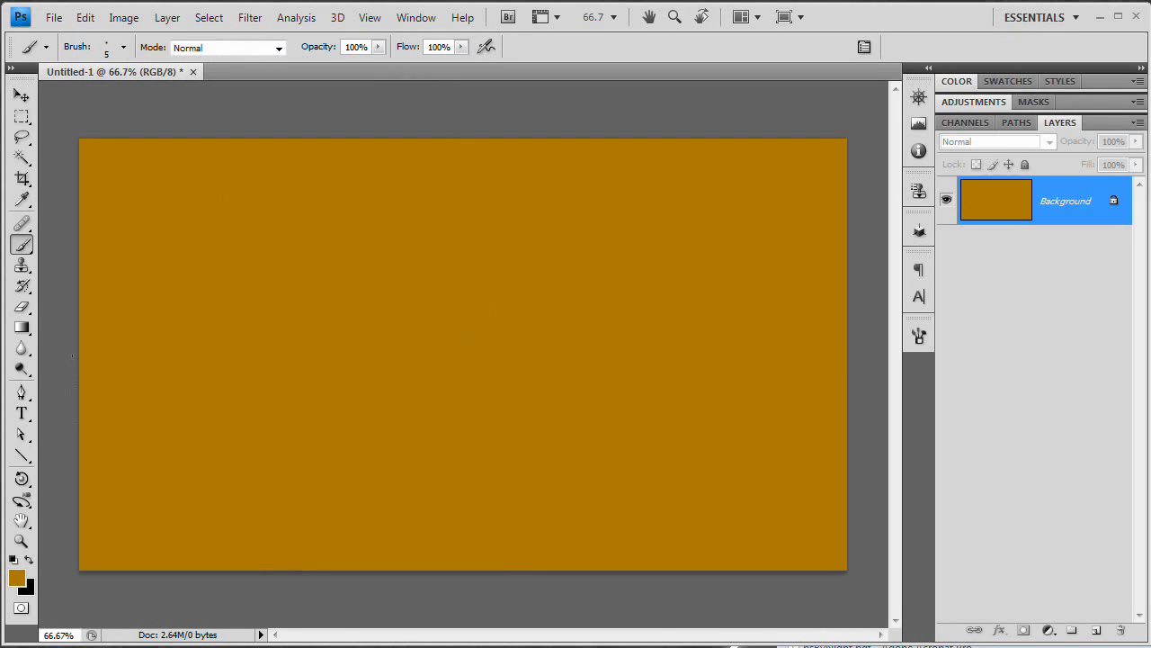
Step: Shift the foreground color to a redder orange-brown and refill the Background layer with it
left_click(16, 578)
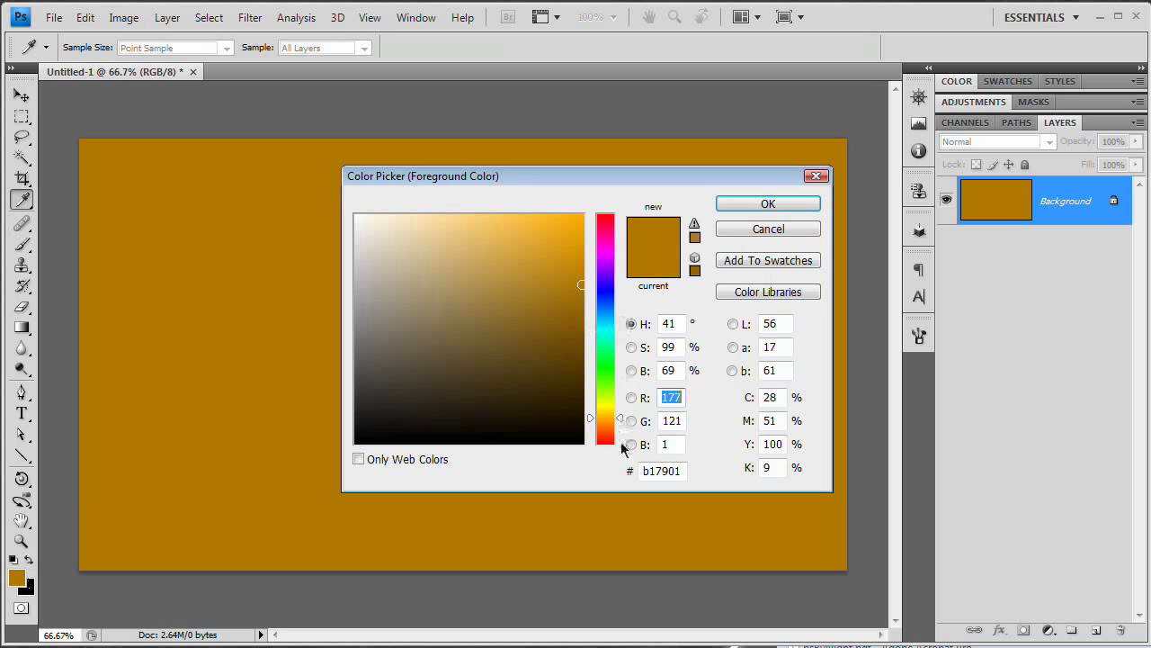
left_click(611, 422)
left_click(576, 271)
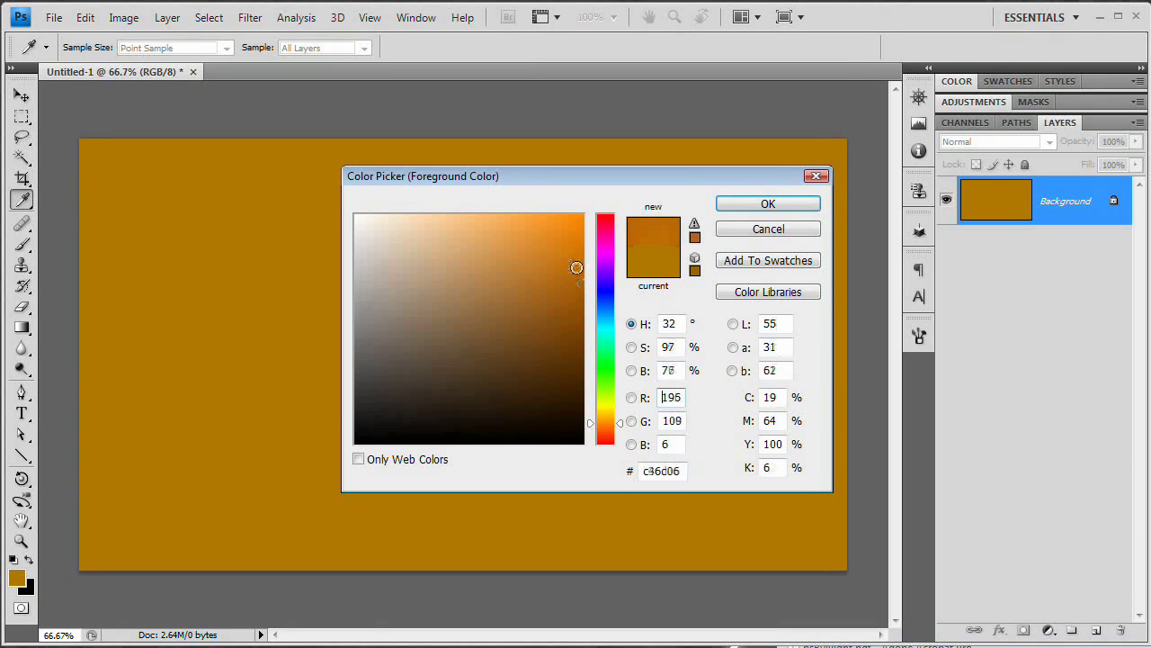
left_click_drag(577, 272, 568, 282)
left_click(775, 202)
key("alt+BackSpace")
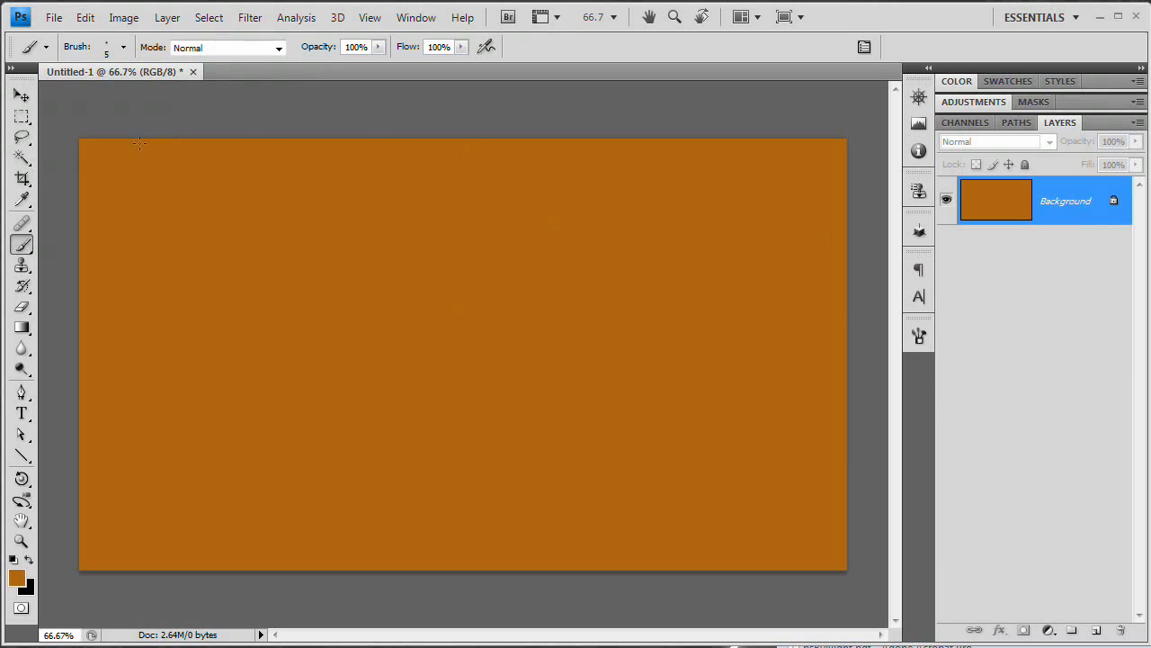
Step: Draw a large circular selection over the lower middle of the canvas with the Elliptical Marquee tool, using a 200 px feather
left_click(22, 116)
left_click(117, 130)
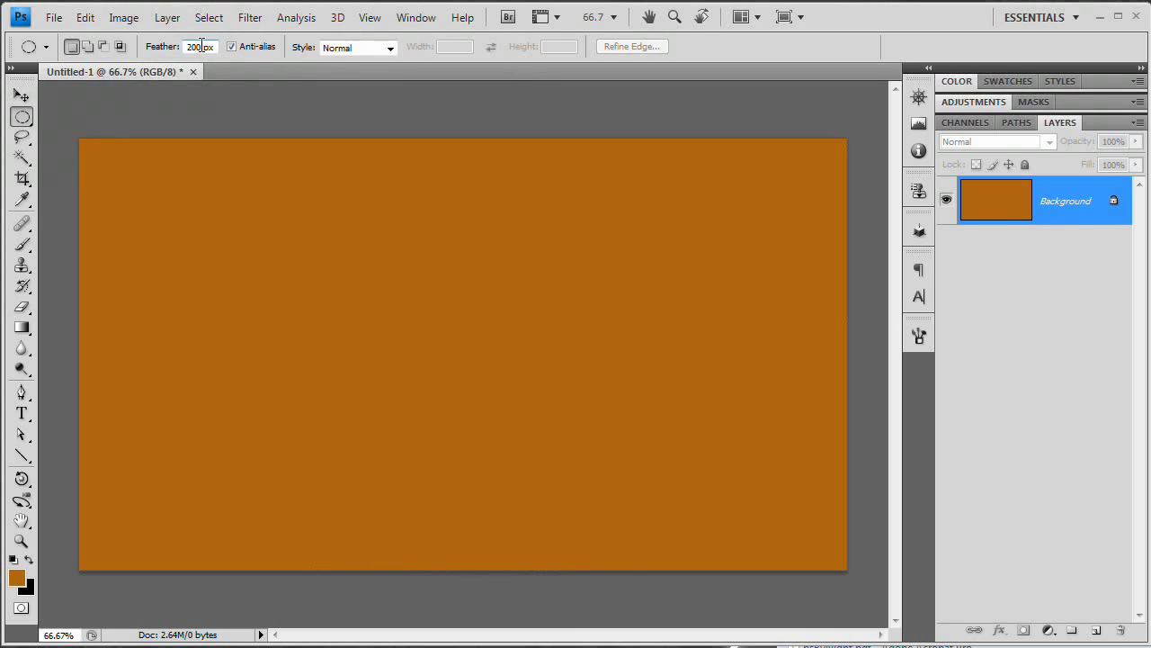
double_click(198, 47)
left_click_drag(356, 345, 576, 633)
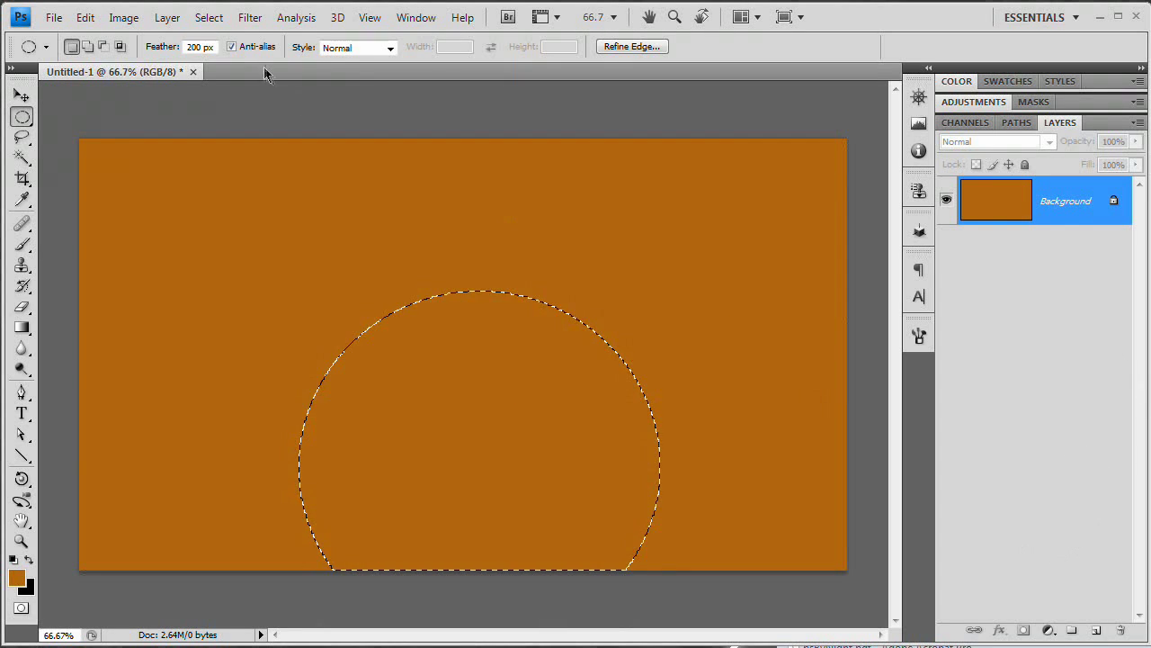
Step: Add a Levels adjustment layer masked by the feathered selection, keeping the default layer options
left_click(171, 17)
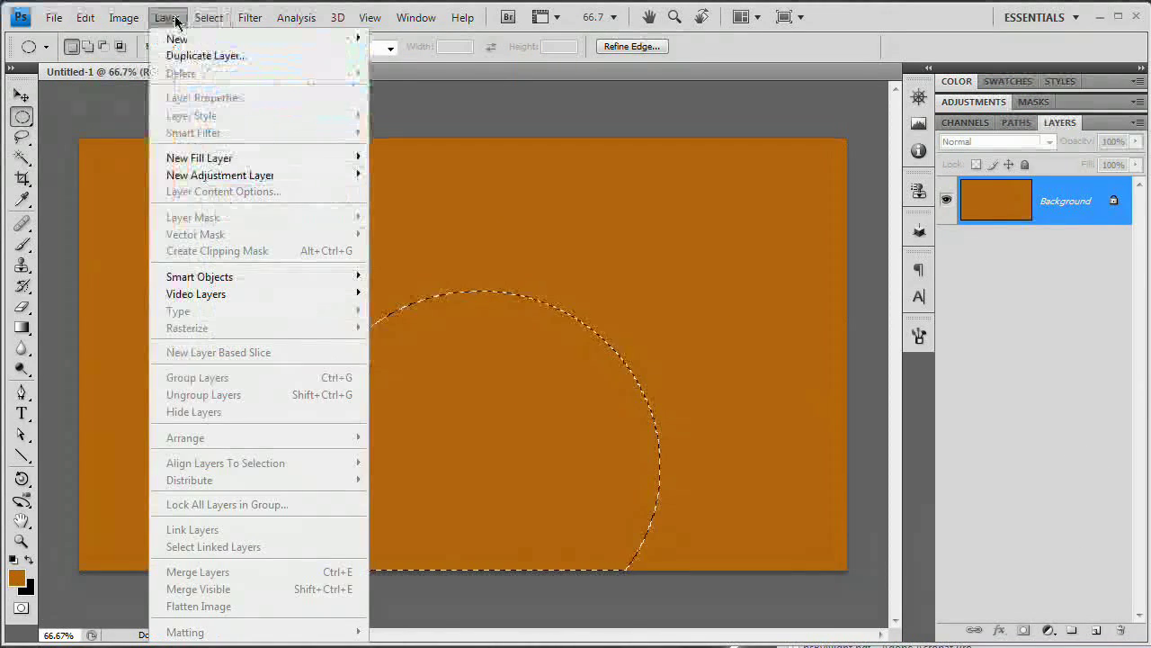
mouse_move(257, 174)
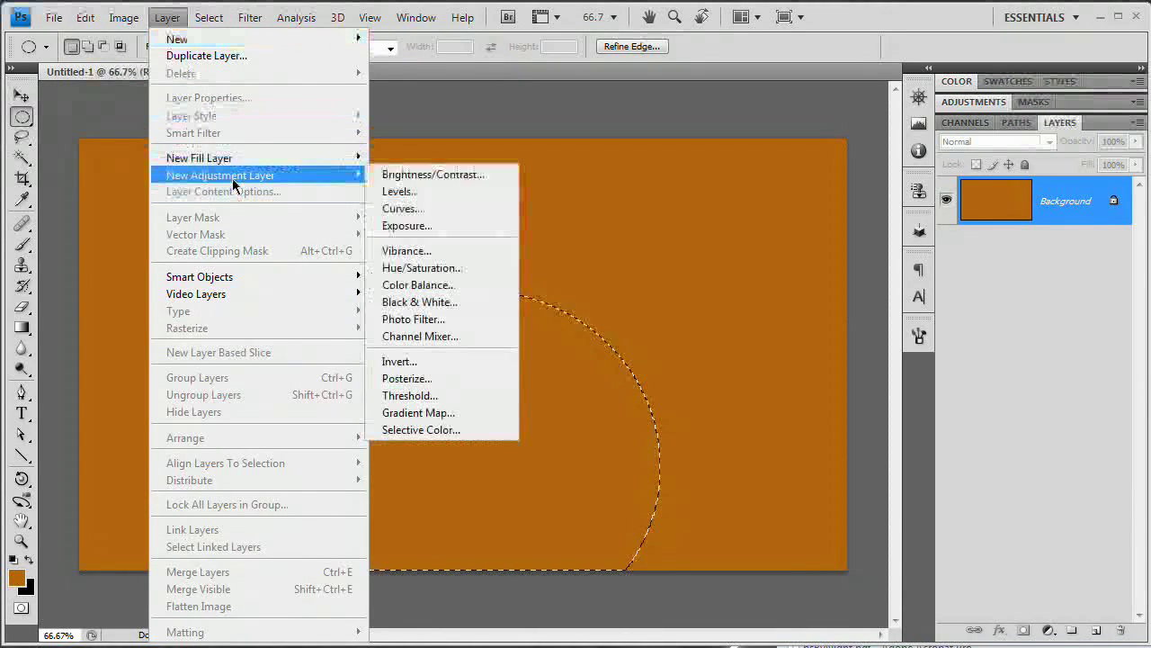
left_click(397, 192)
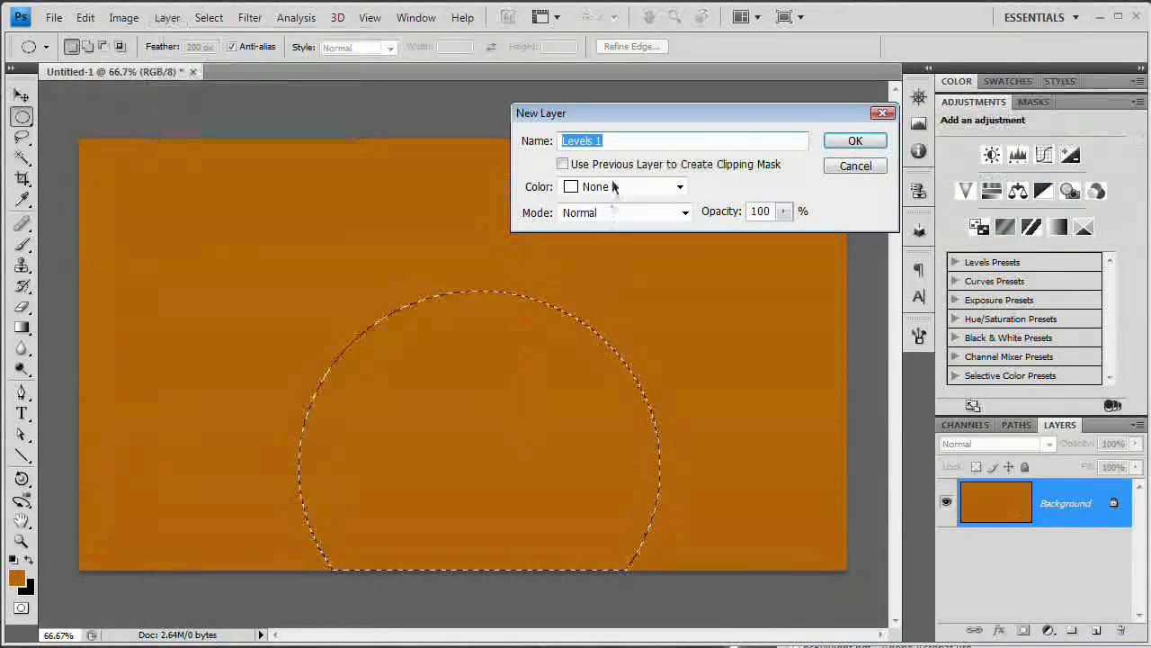
left_click(866, 142)
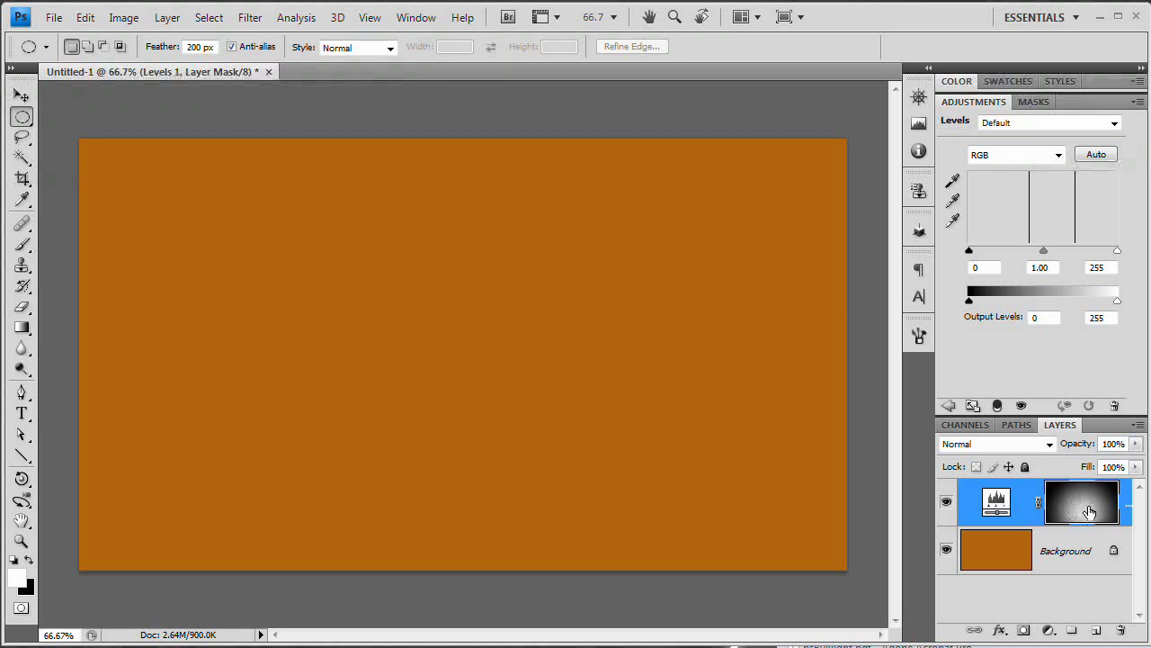
Step: Raise the black output level of the Levels adjustment to 235, leaving the white output at 255
left_click(995, 501)
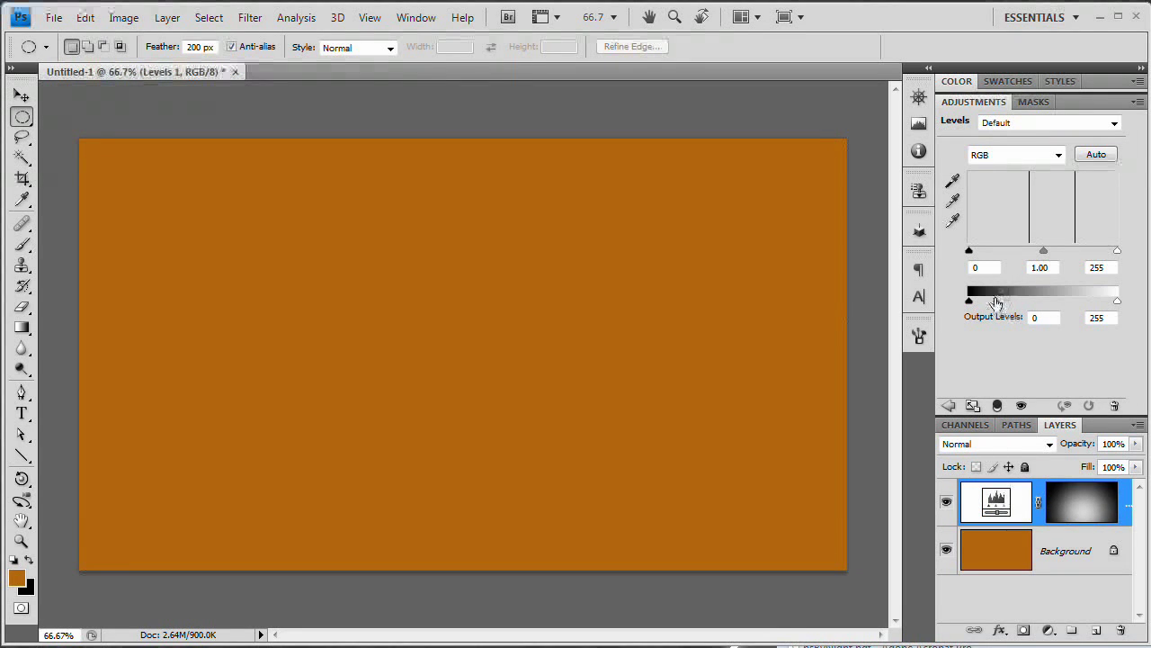
mouse_move(1120, 306)
left_mouse_down()
mouse_move(1091, 316)
mouse_move(1120, 306)
left_mouse_up()
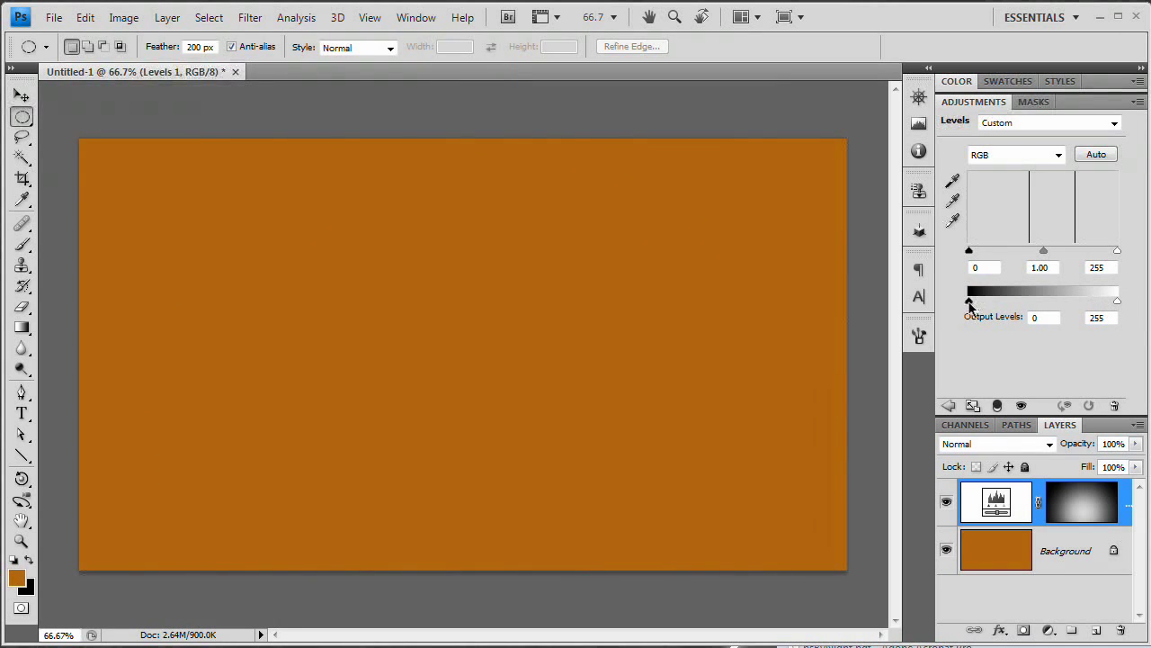
left_click_drag(970, 305, 1106, 304)
Step: Try the Screen blend mode on the Levels layer, switch it to Overlay, and collapse the adjustment settings
left_click(1034, 444)
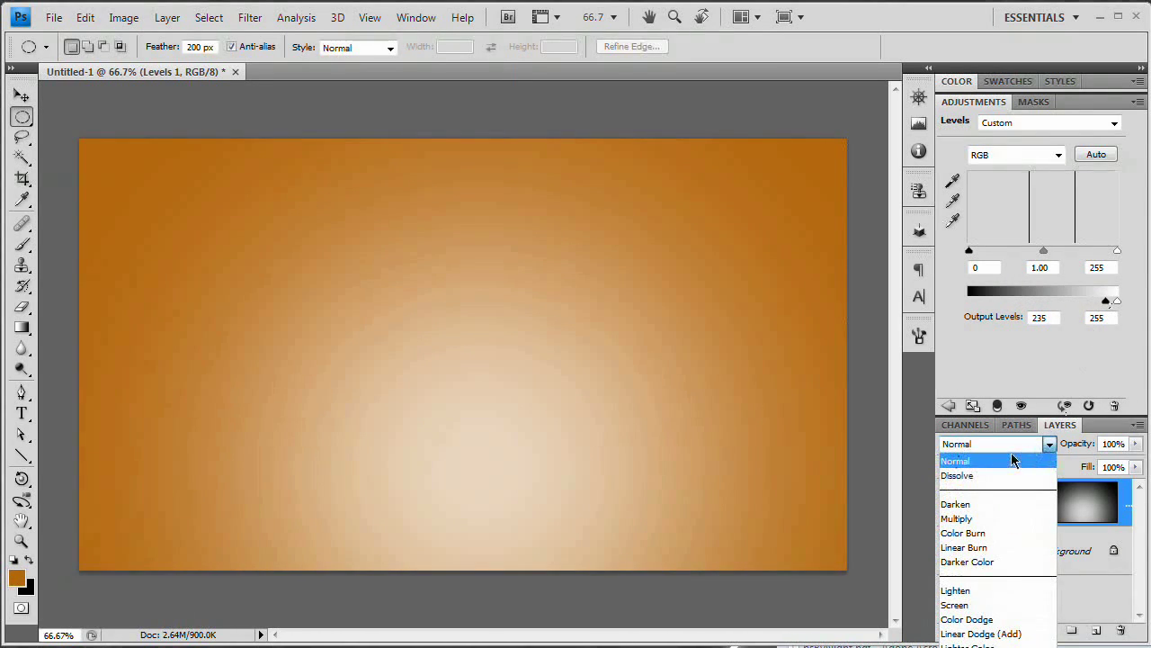
left_click(990, 604)
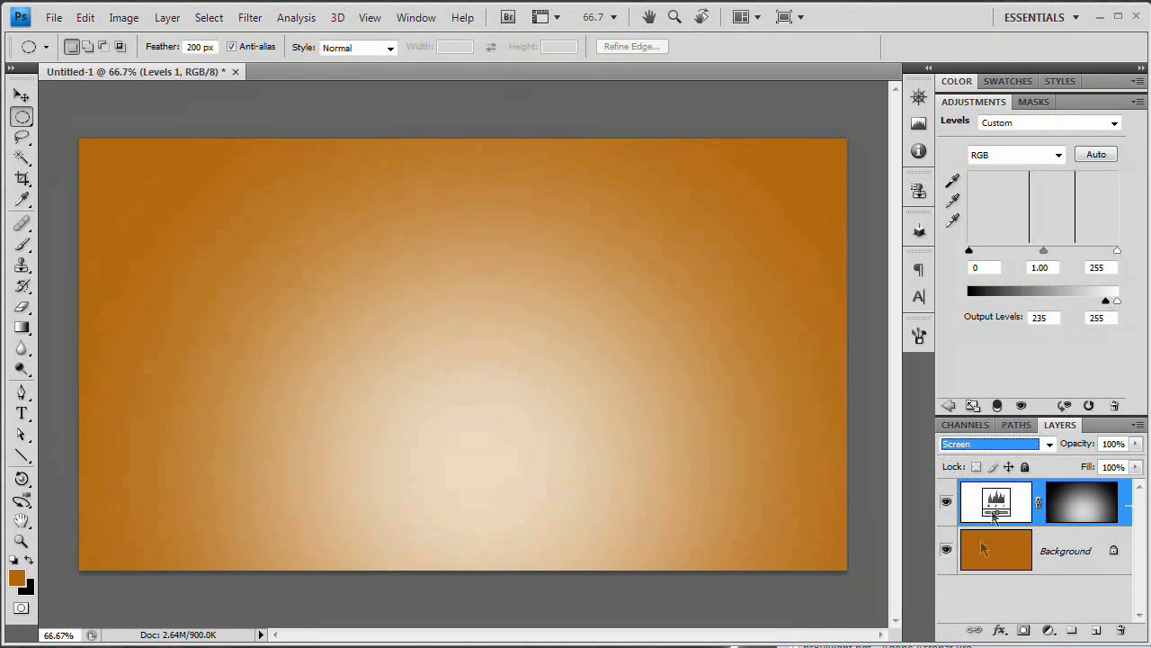
left_click(1013, 445)
left_click(990, 641)
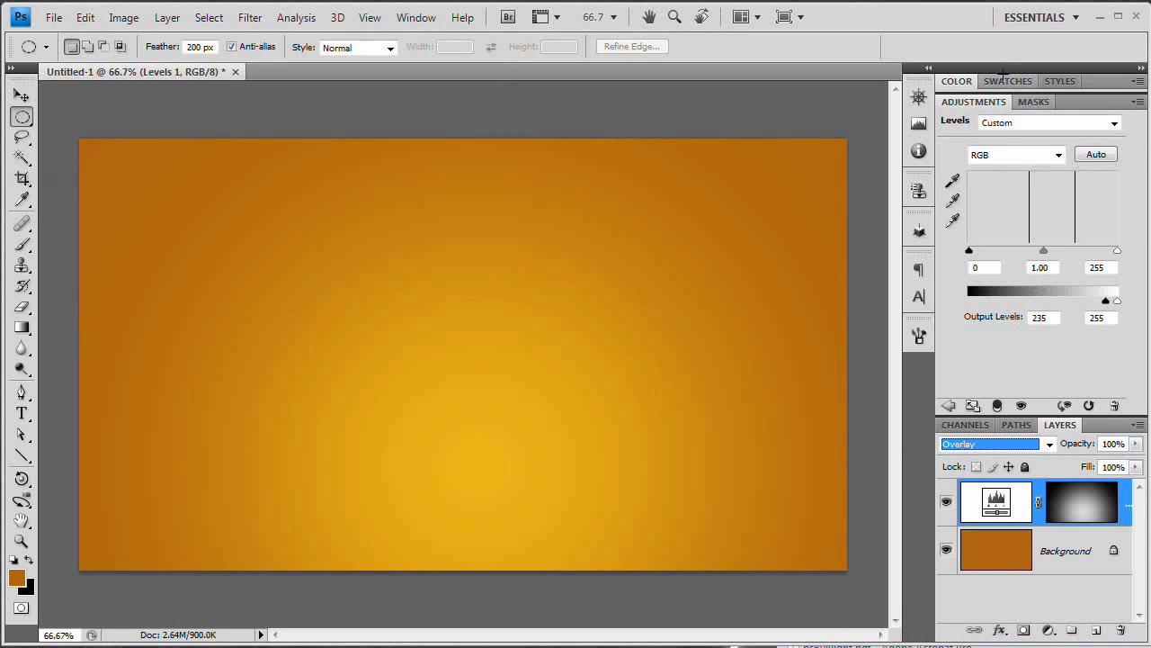
double_click(989, 102)
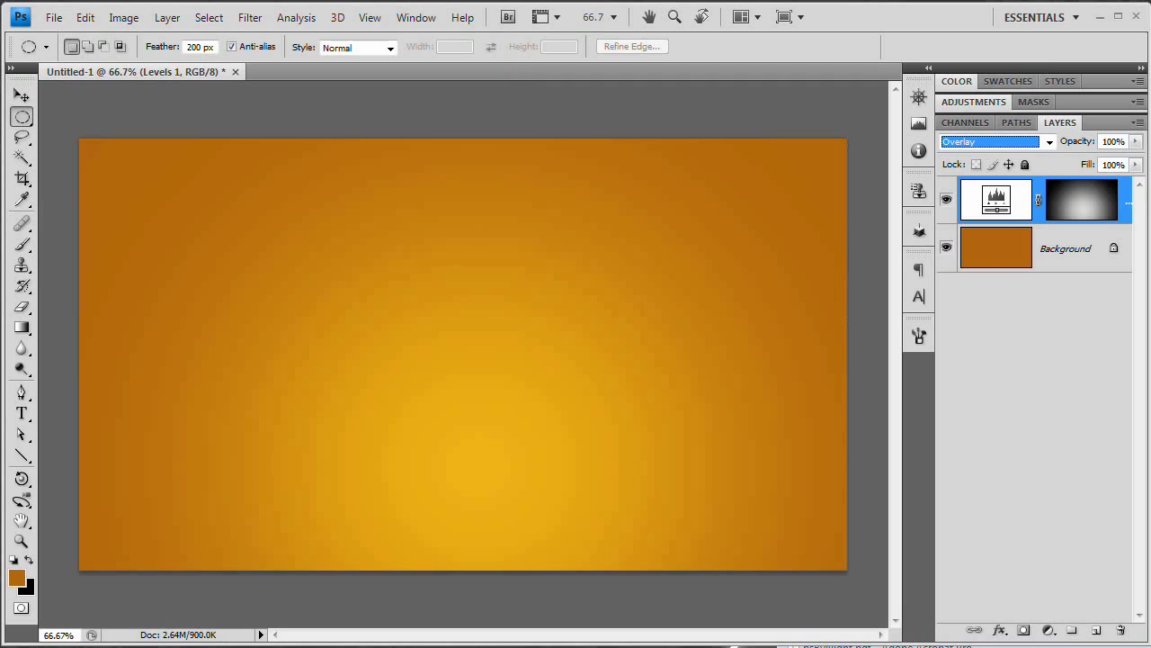
Step: Open the brushedMetal.jpg texture and rotate its canvas 90° clockwise
key("Return")
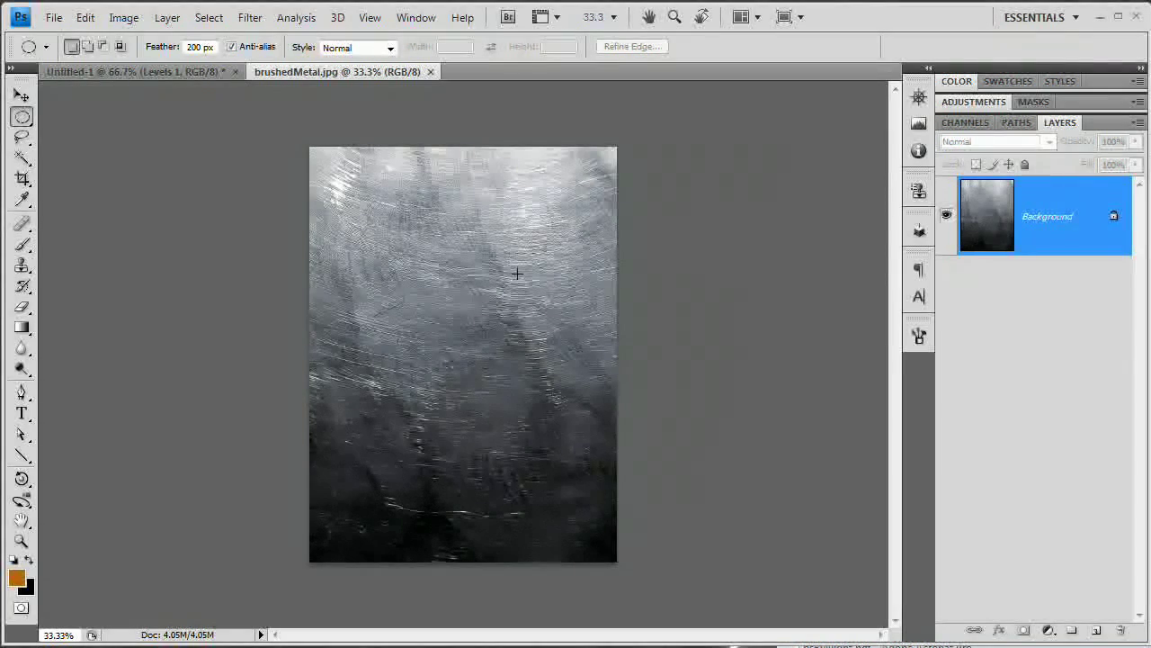
left_click(123, 17)
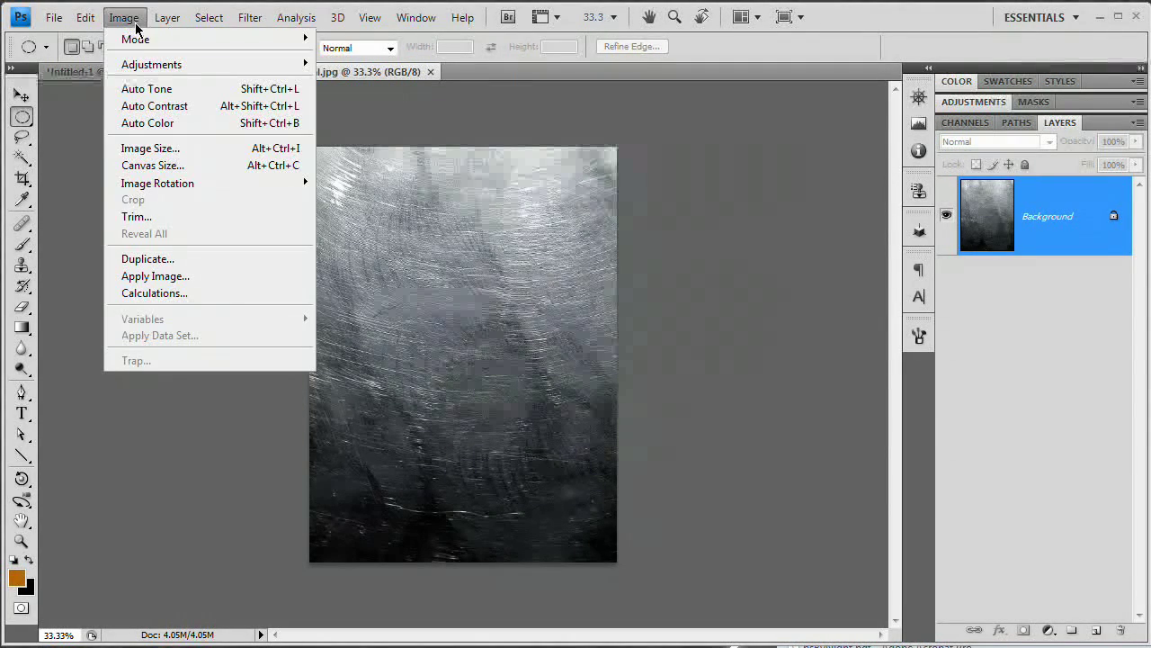
mouse_move(197, 191)
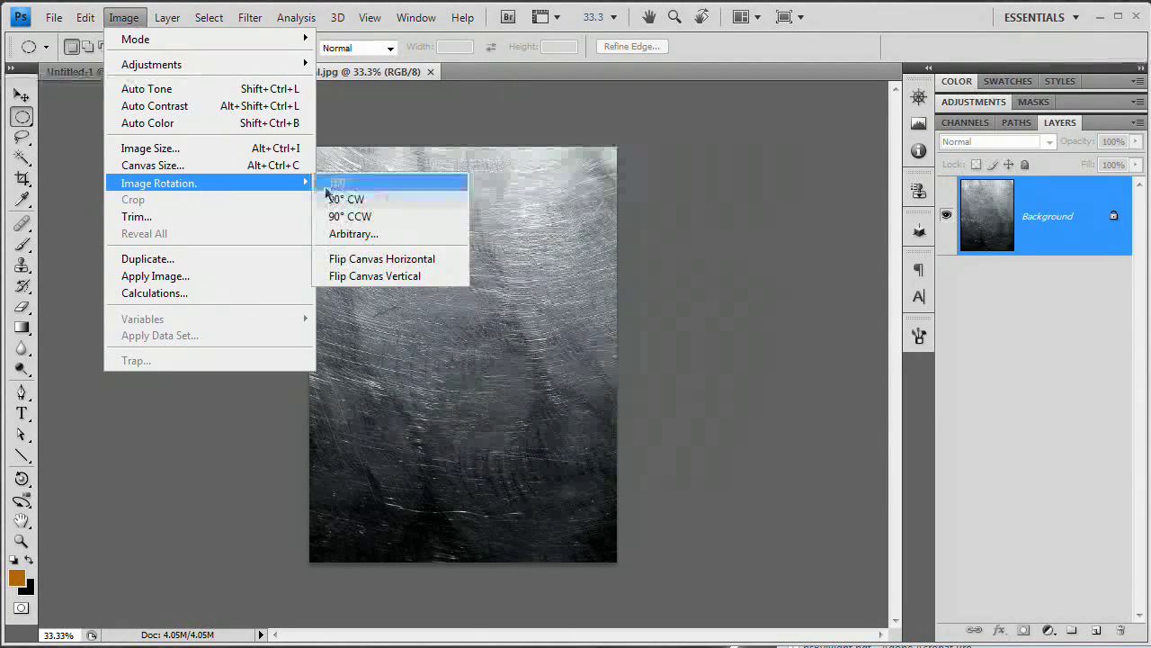
left_click(372, 200)
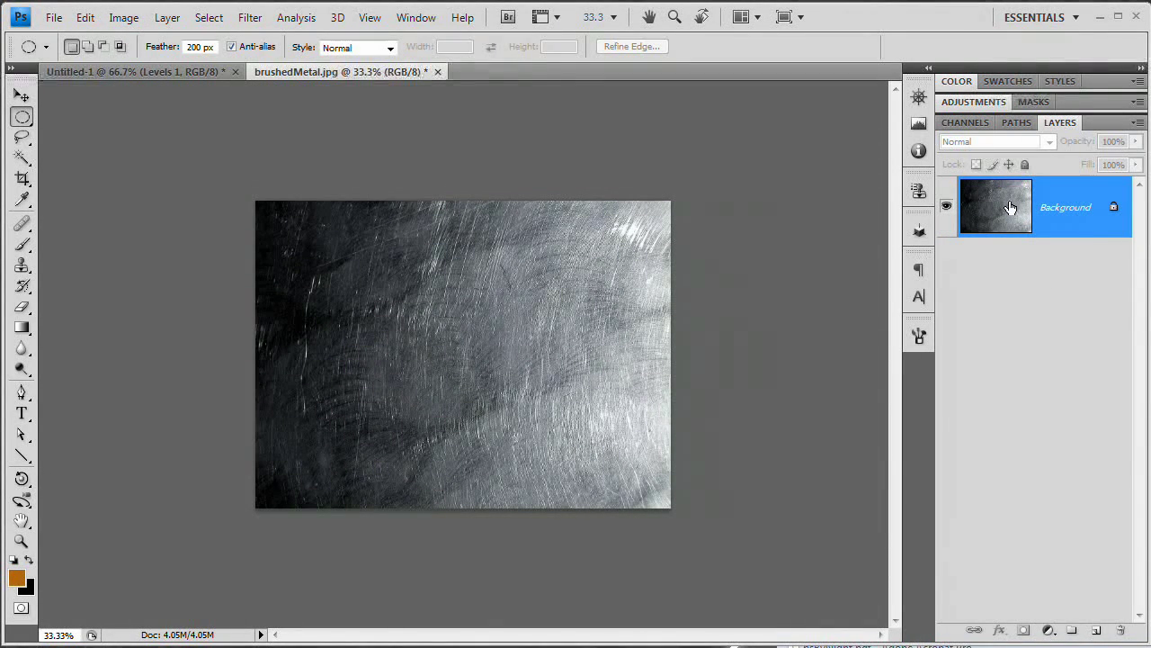
Step: Duplicate the brushed metal Background layer and flip the copy horizontally
key("ctrl+j")
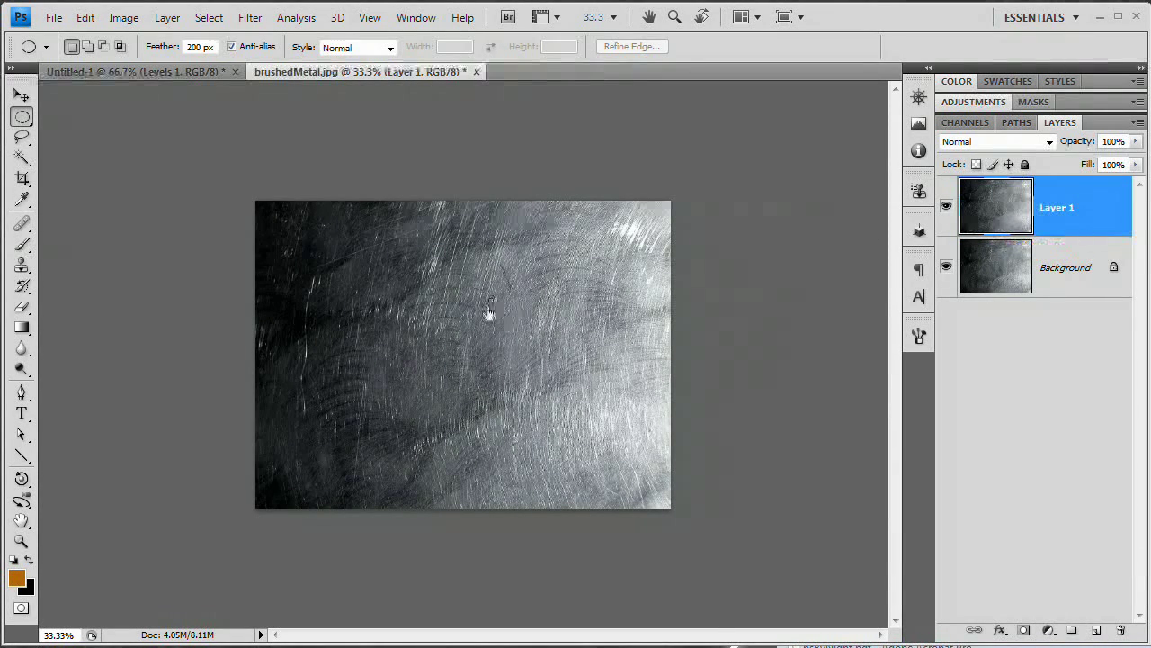
key("ctrl+t")
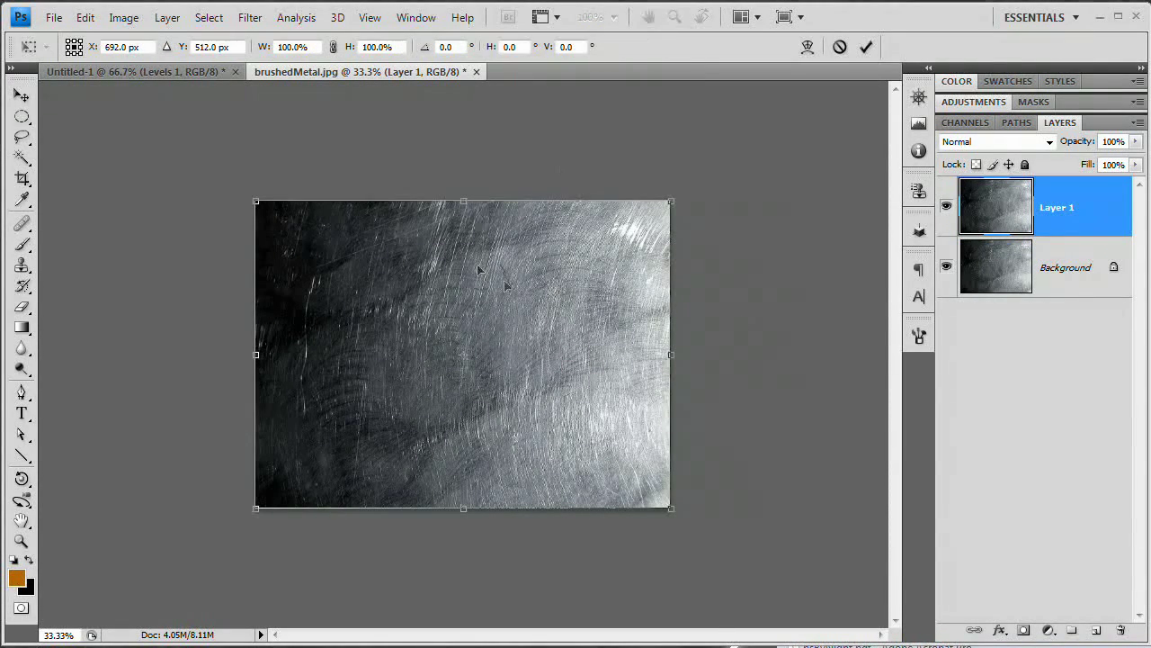
right_click(400, 298)
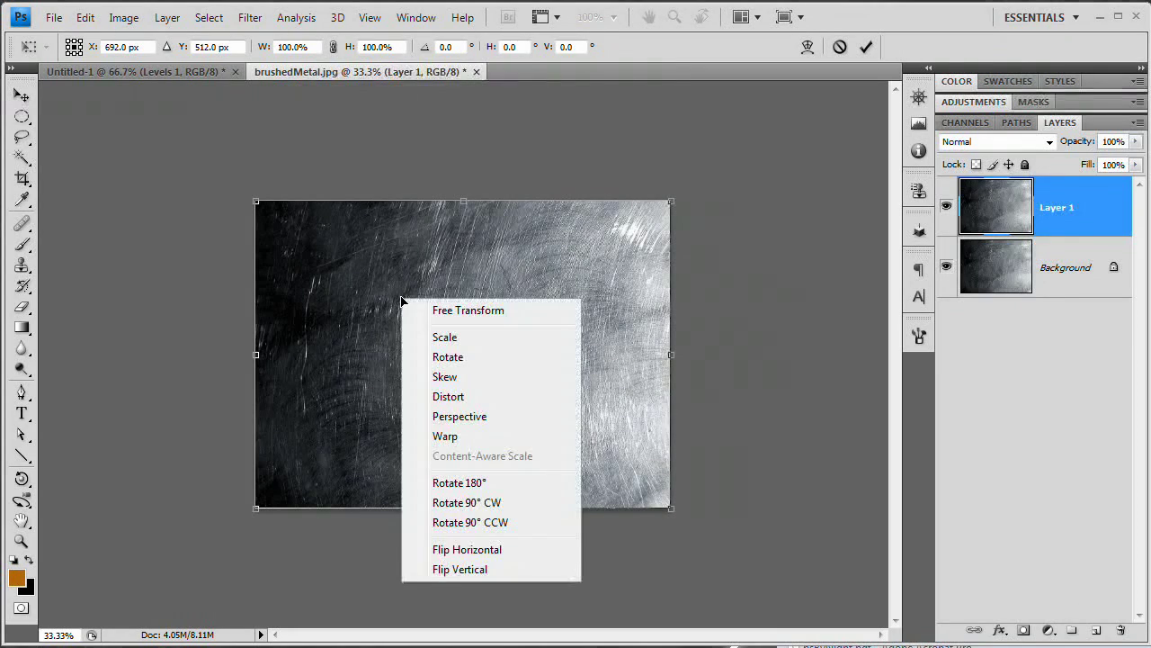
left_click(468, 550)
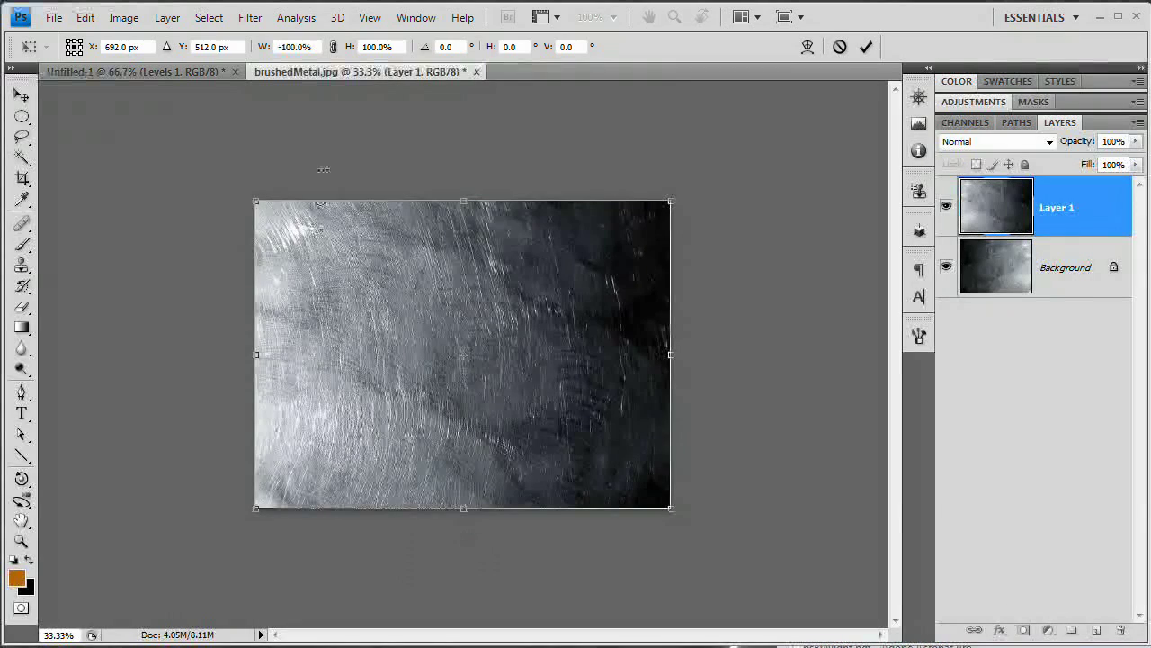
left_click(866, 47)
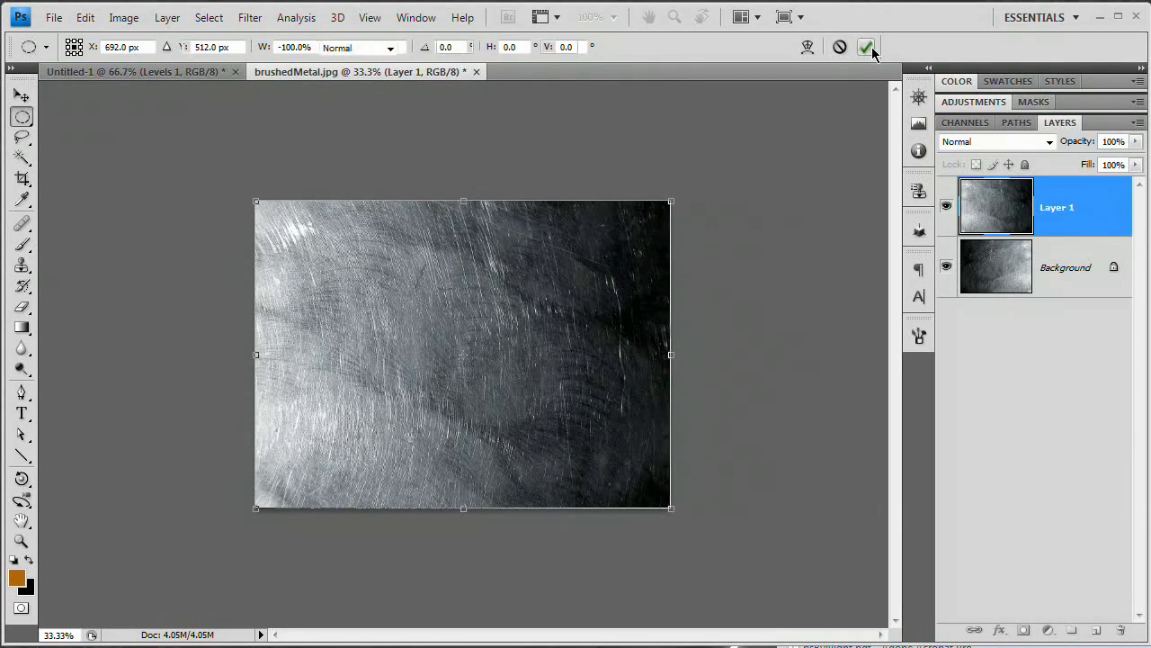
Step: Set the flipped metal copy to the Screen blend mode and merge it with the Background layer
left_click(1023, 142)
left_click(987, 303)
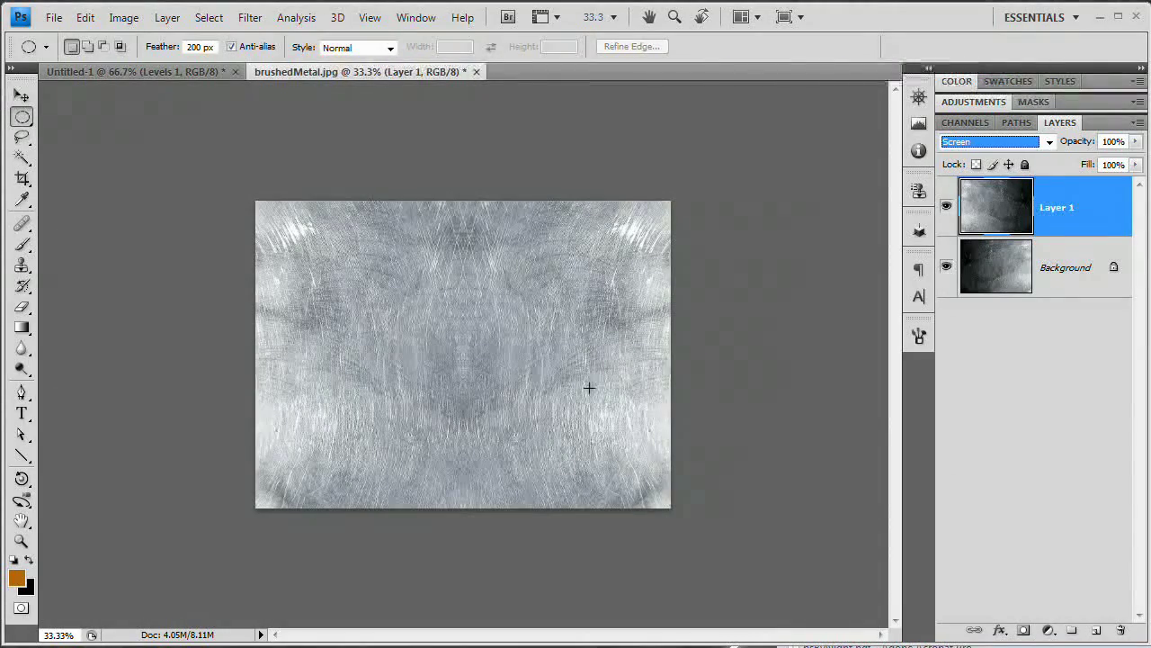
key("ctrl+plus")
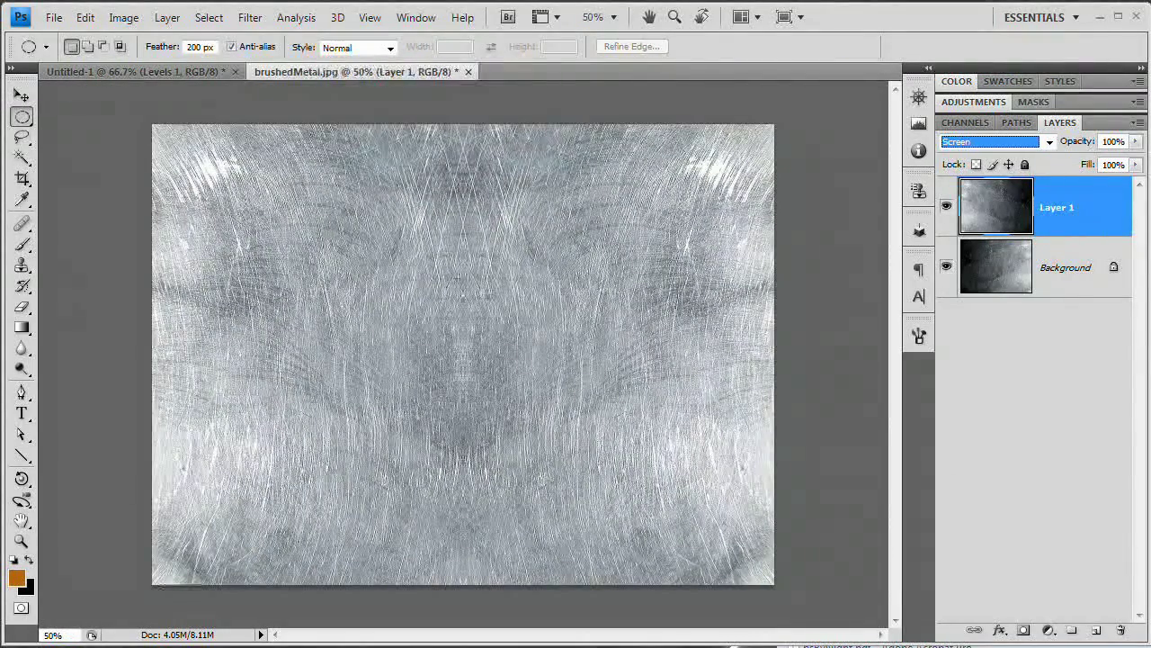
left_click(1034, 270, "shift")
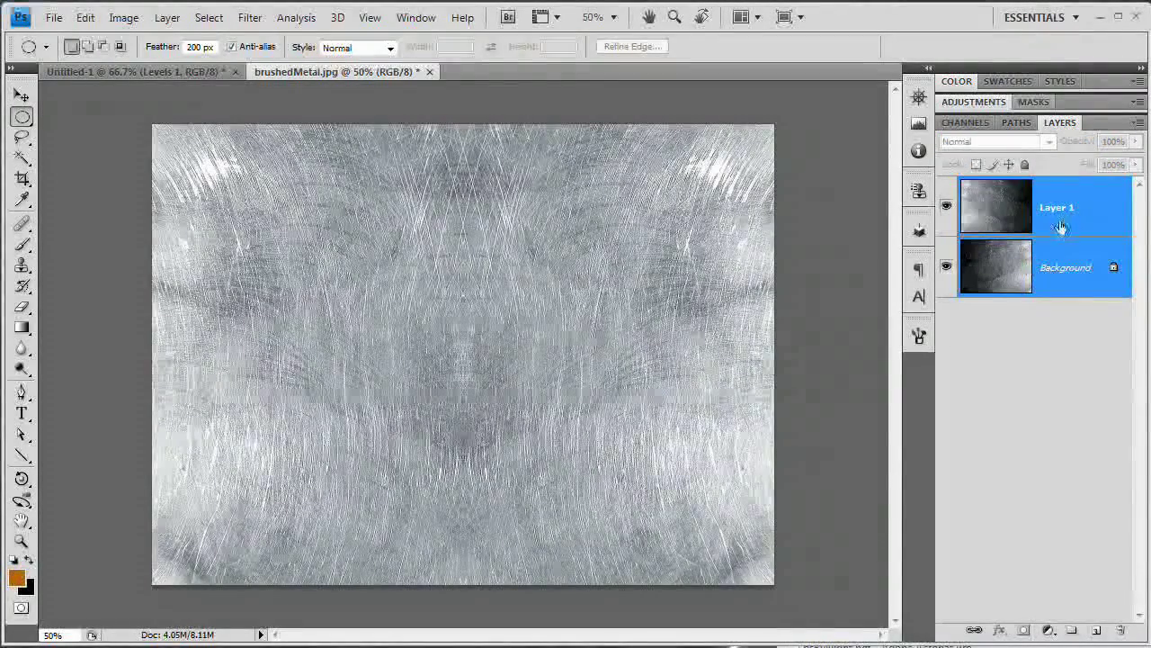
key("ctrl+e")
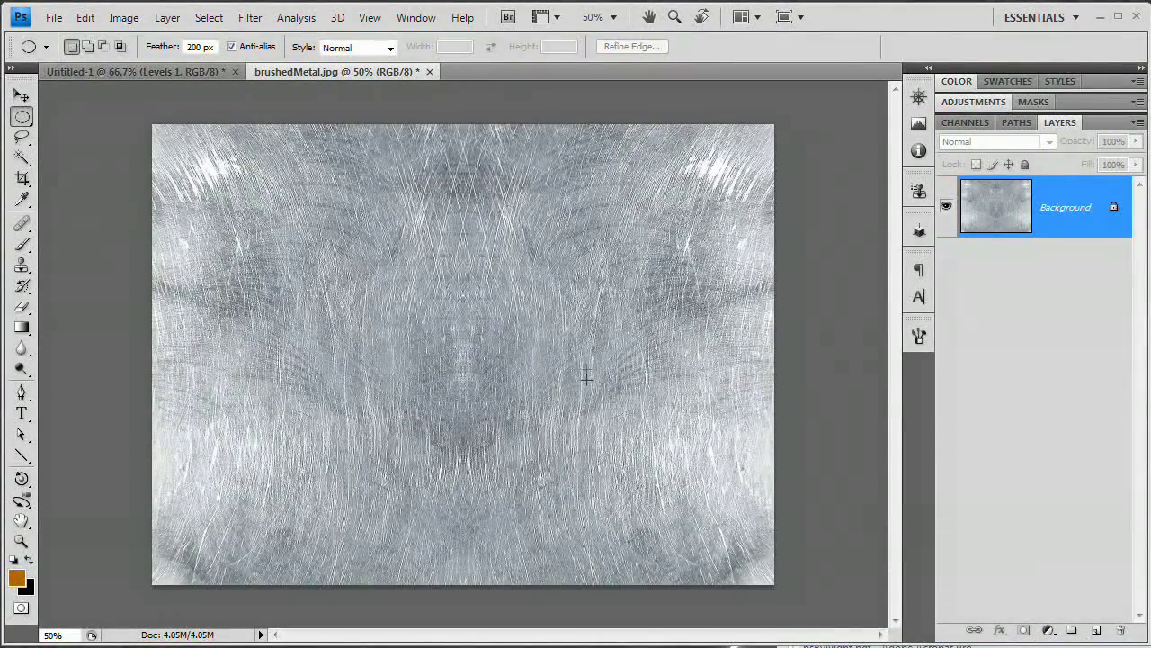
Step: Copy the whole merged metal texture, close brushedMetal.jpg without saving, and paste the texture into the orange gradient document
key("ctrl+a")
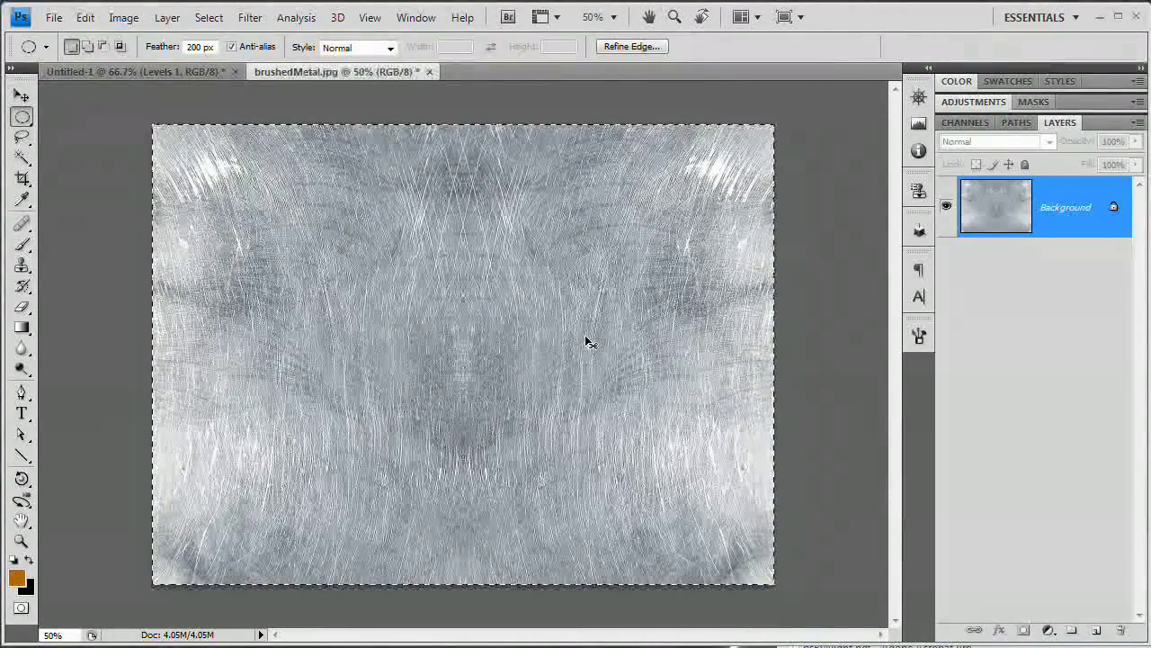
key("ctrl+w")
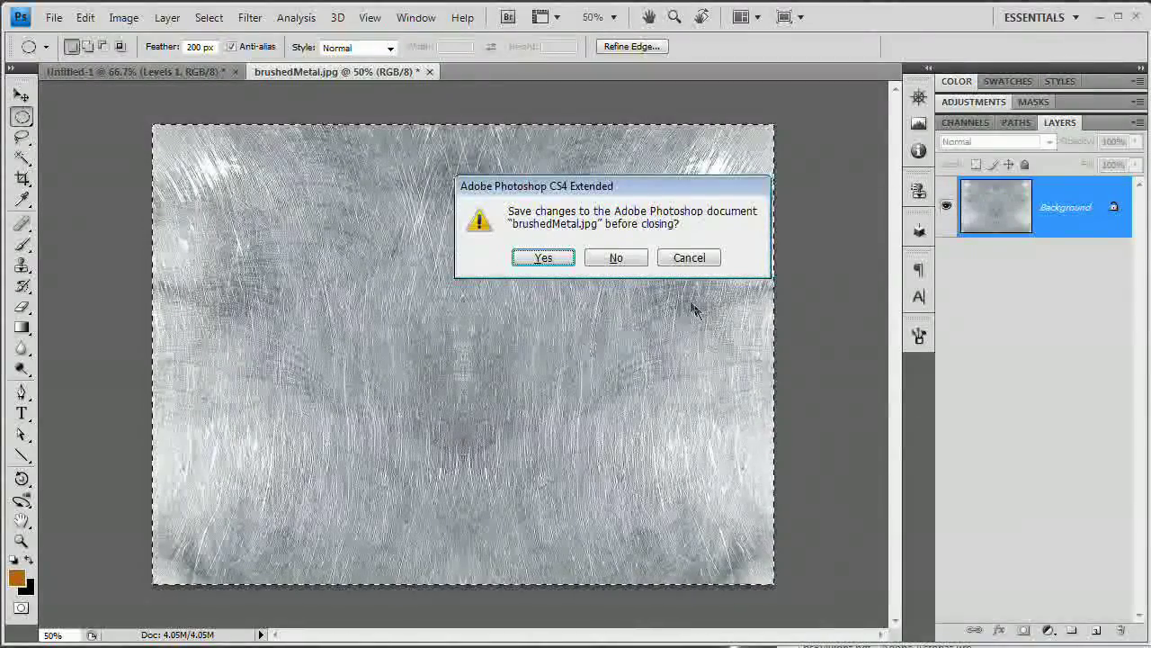
left_click(618, 258)
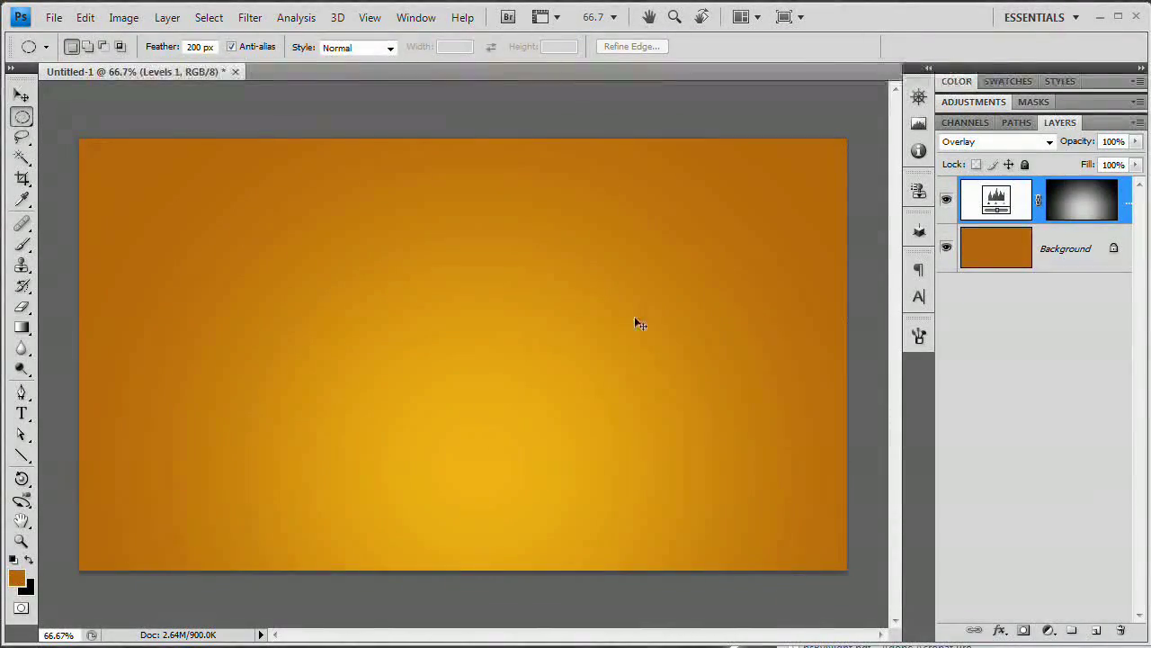
key("ctrl+v")
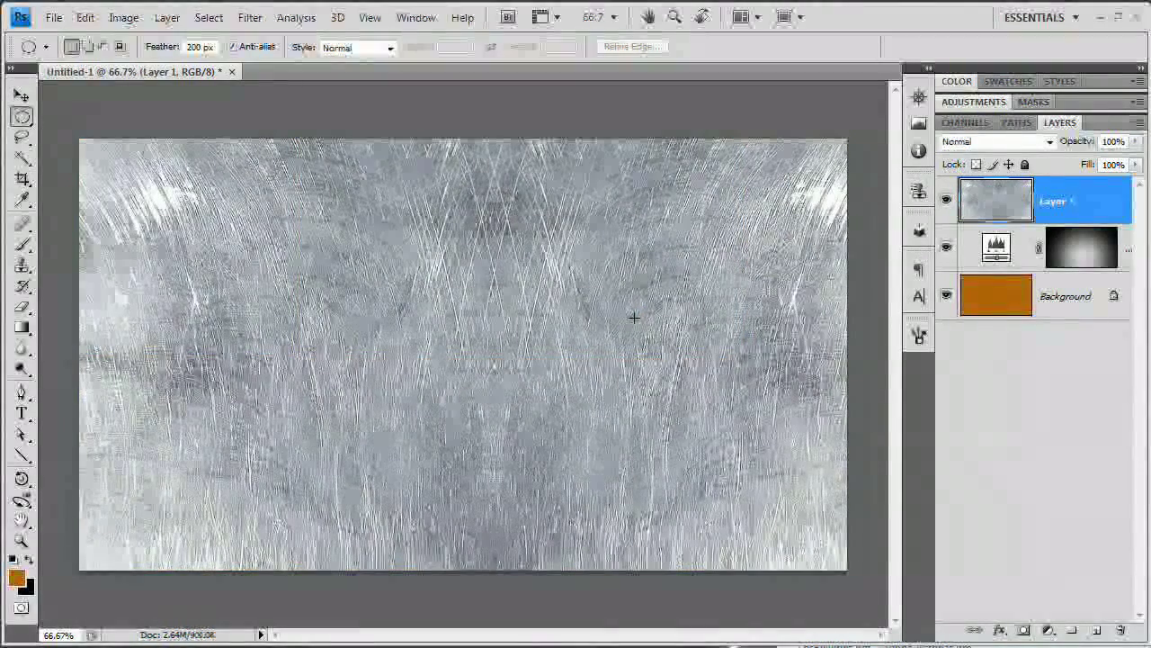
Step: Scale the pasted metal texture proportionally to 92.7% to match the canvas width and shift it up until it is vertically centred
key("ctrl+minus")
key("ctrl+minus")
key("ctrl+t")
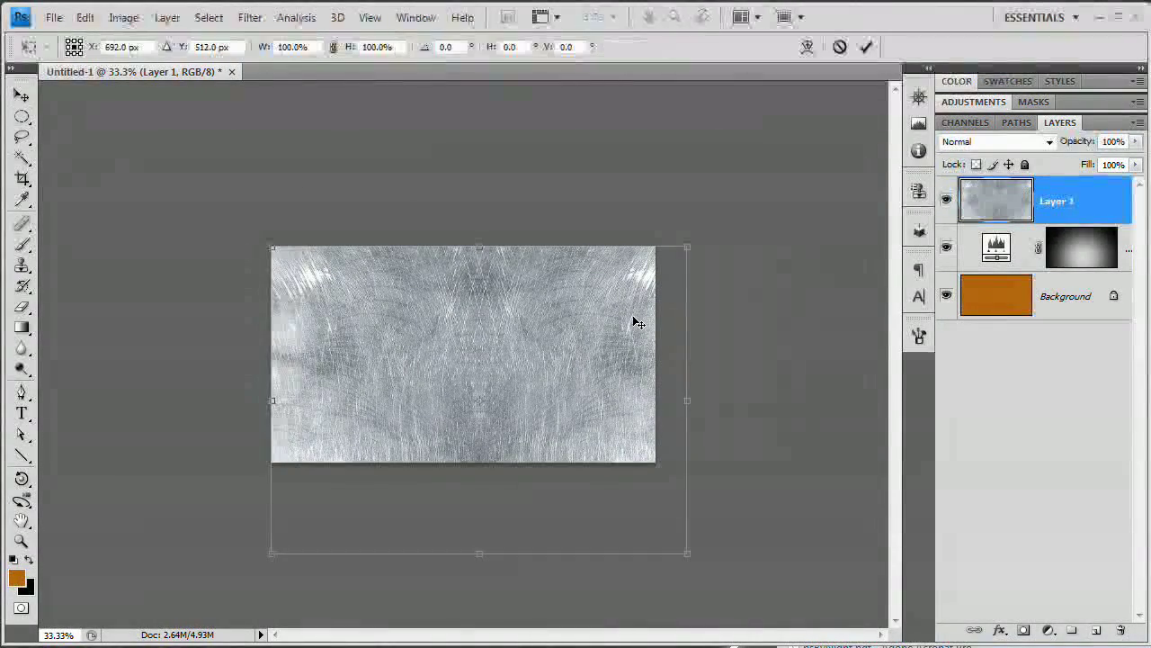
left_click_drag(685, 551, 657, 530)
key("shift+Up")
key("shift+Up")
key("shift+Up")
key("shift+Up")
key("shift+Up")
key("shift+Up")
key("shift+Up")
key("shift+Up")
key("shift+Up")
key("shift+Up")
key("shift+Up")
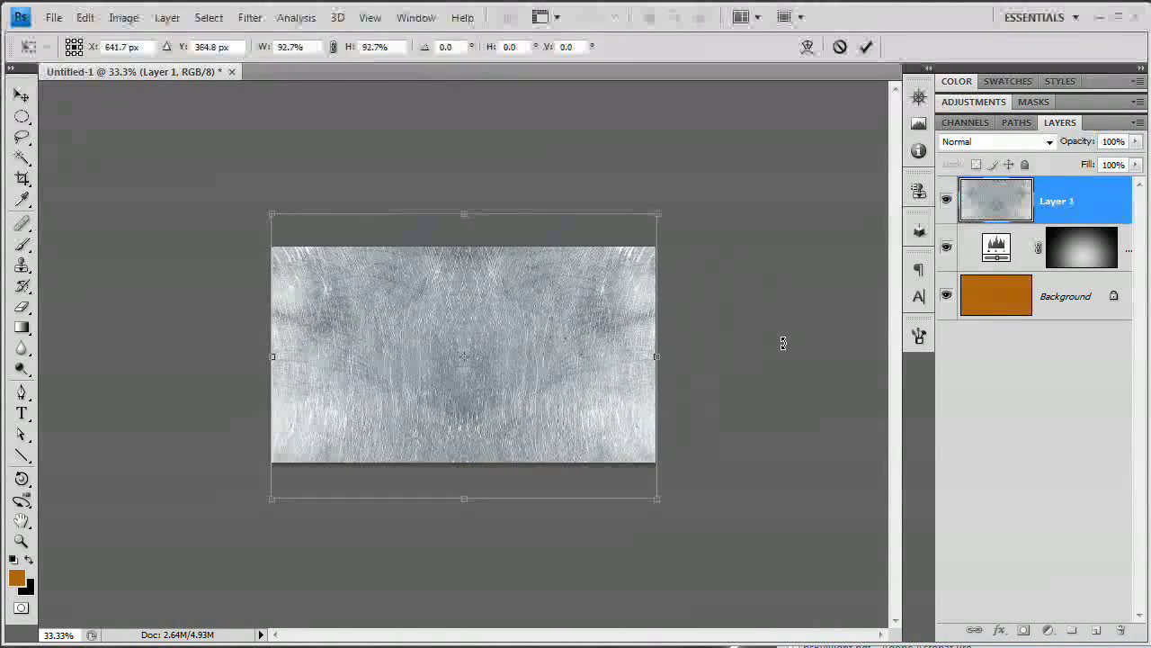
left_click(866, 47)
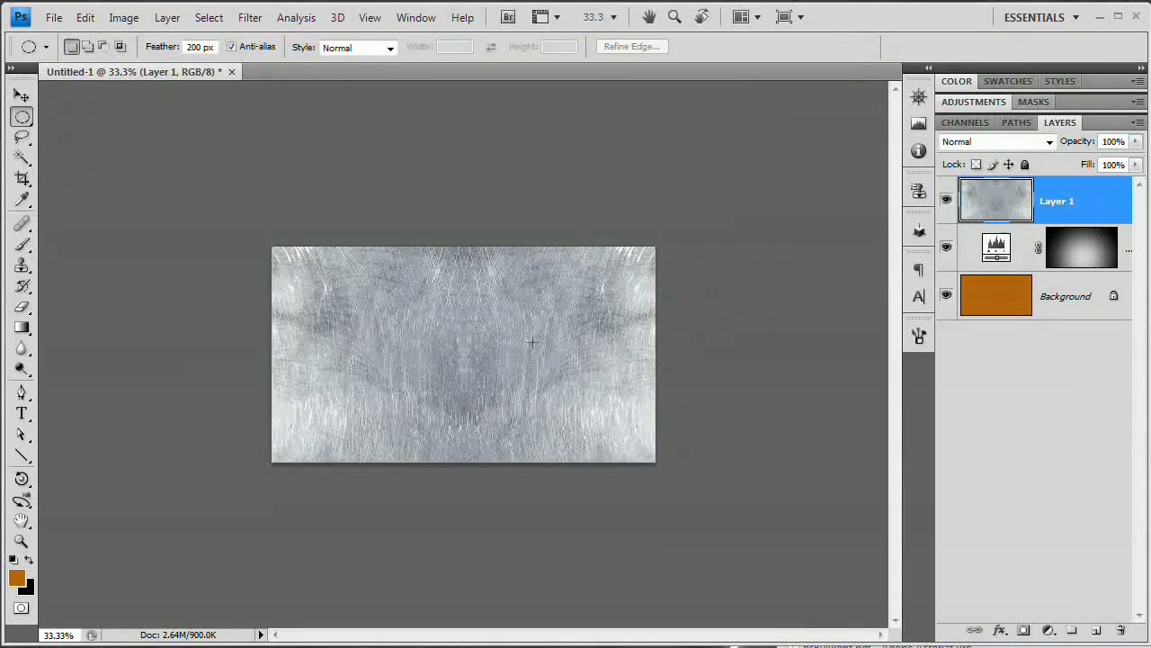
Step: Compare the Overlay, Soft Light and Luminosity blend modes on the metal texture layer and settle on Soft Light
key("ctrl+plus")
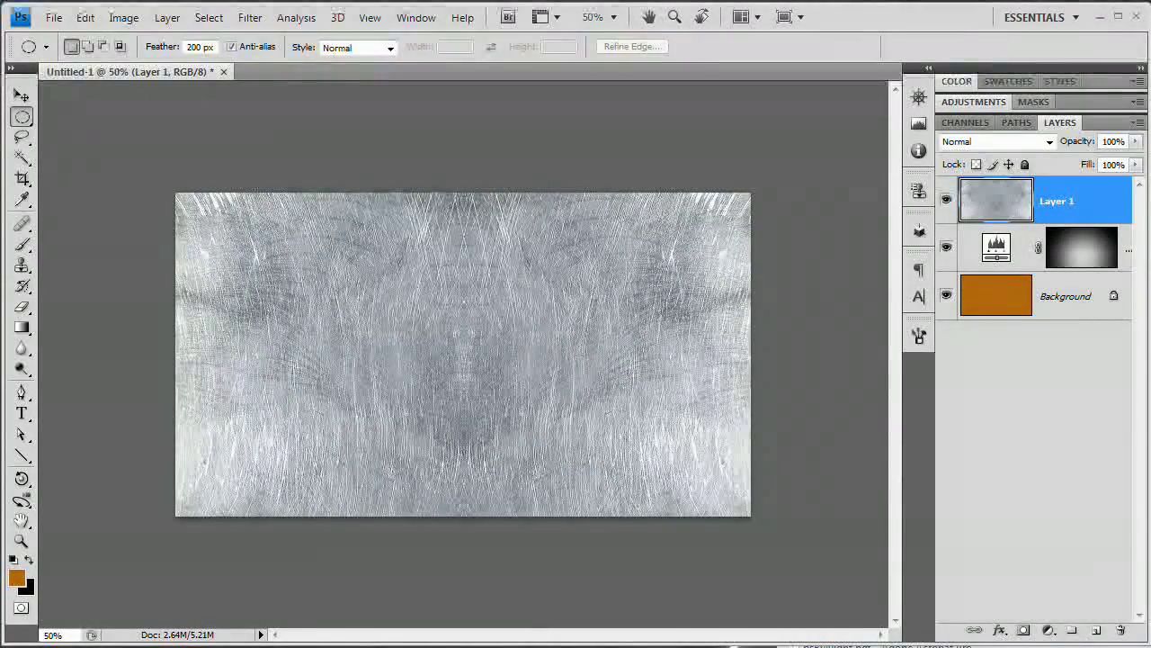
key("ctrl+minus")
key("ctrl+plus")
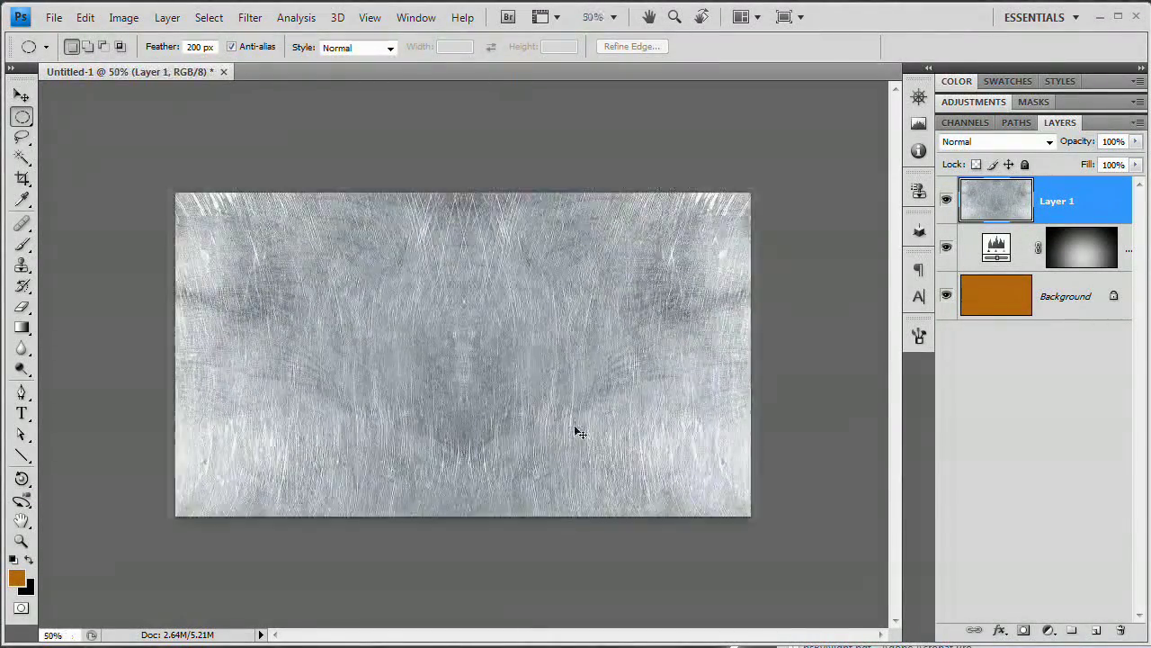
key("ctrl+plus")
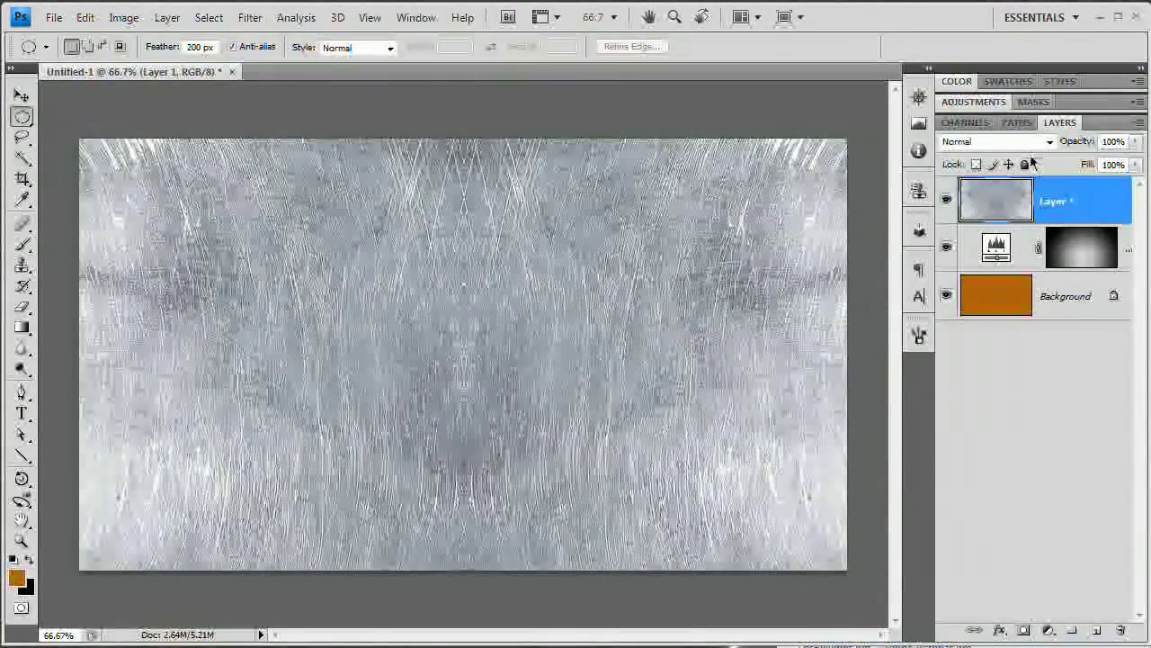
left_click(1034, 142)
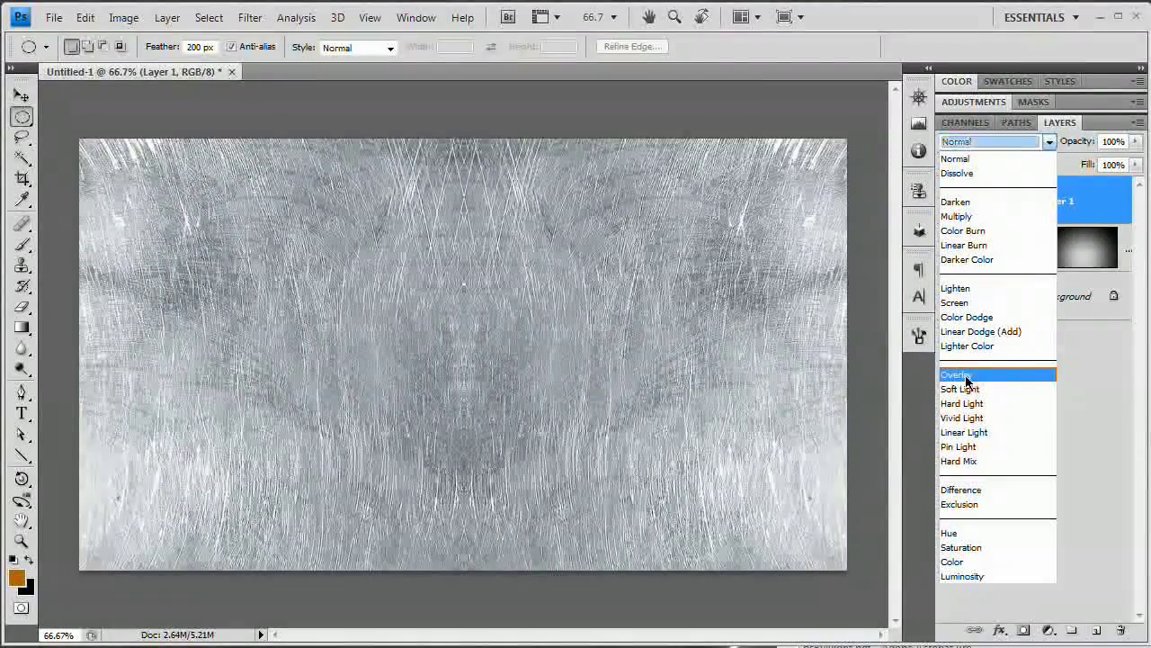
left_click(966, 376)
left_click(1038, 142)
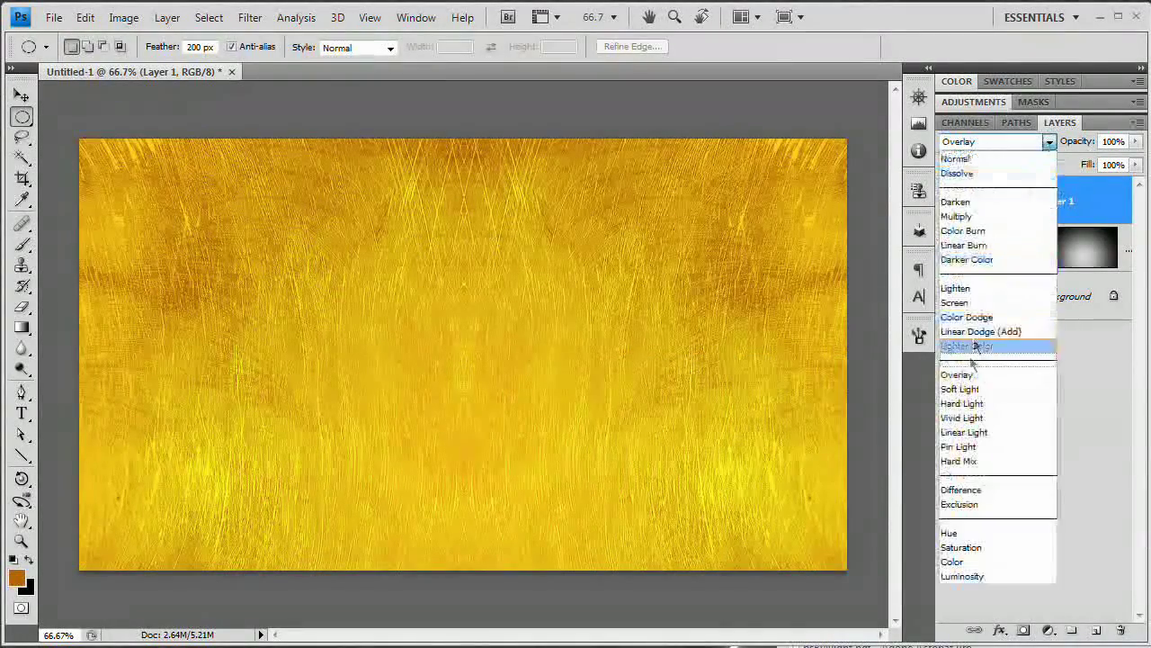
left_click(969, 384)
left_click(1034, 142)
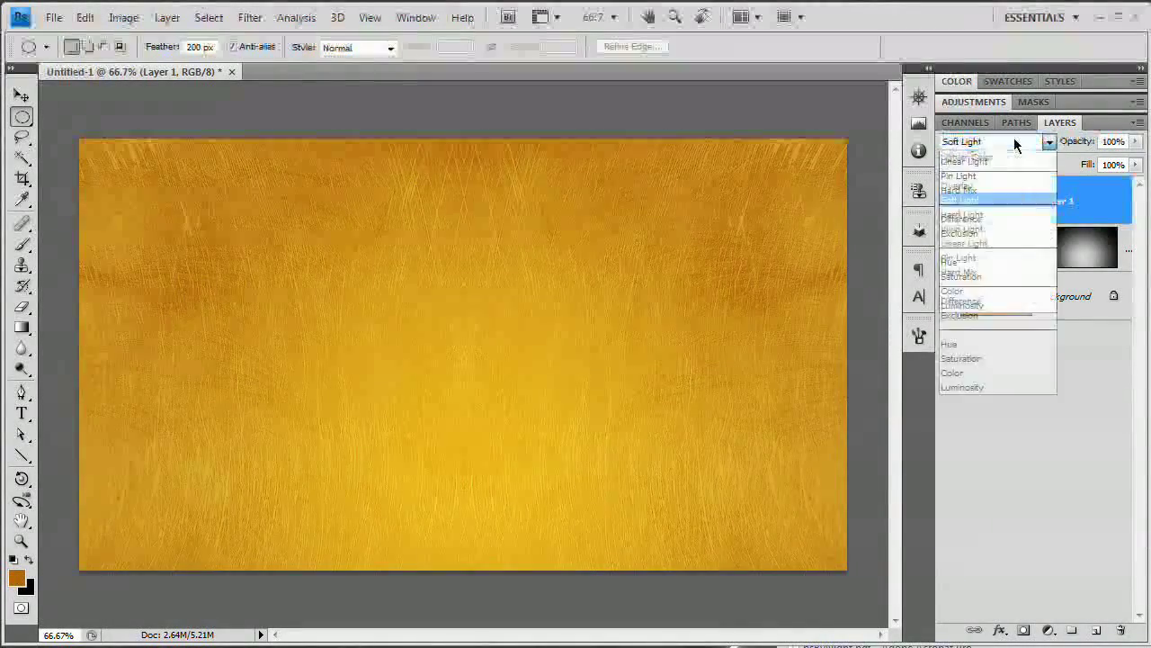
left_click(983, 577)
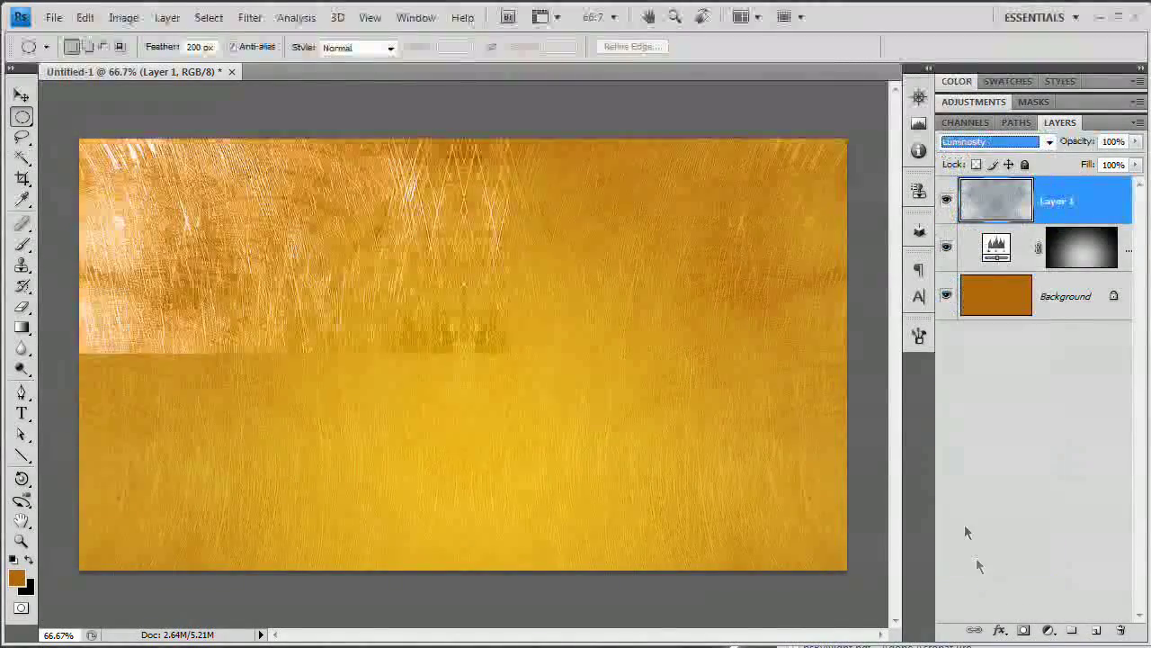
left_click(1000, 142)
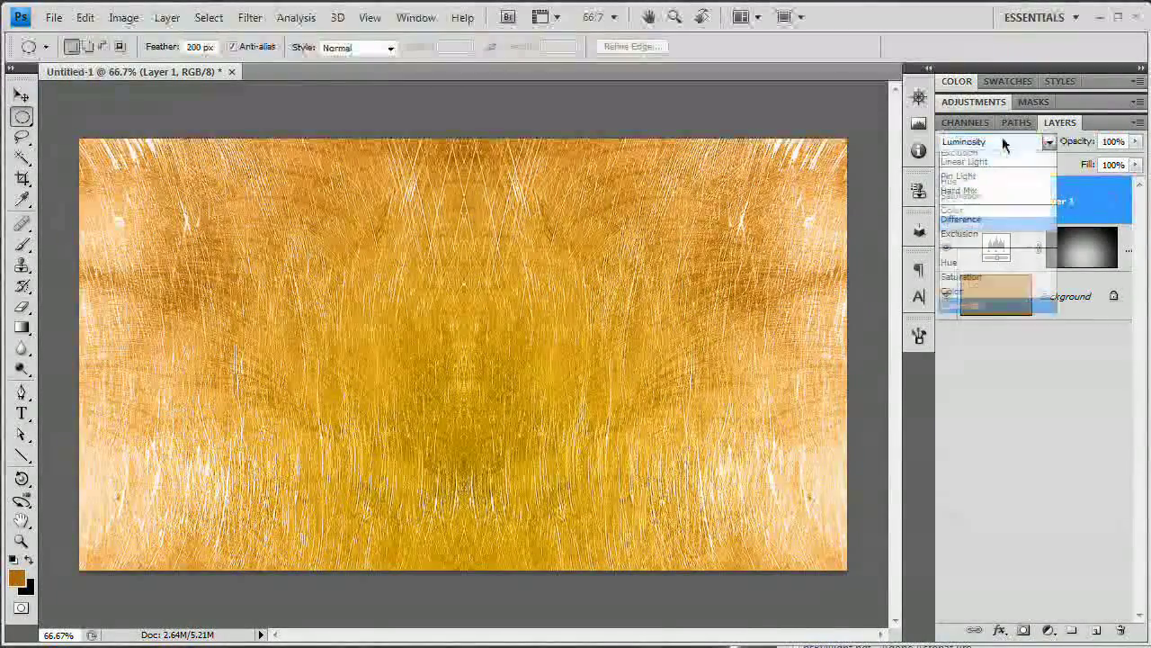
left_click(987, 391)
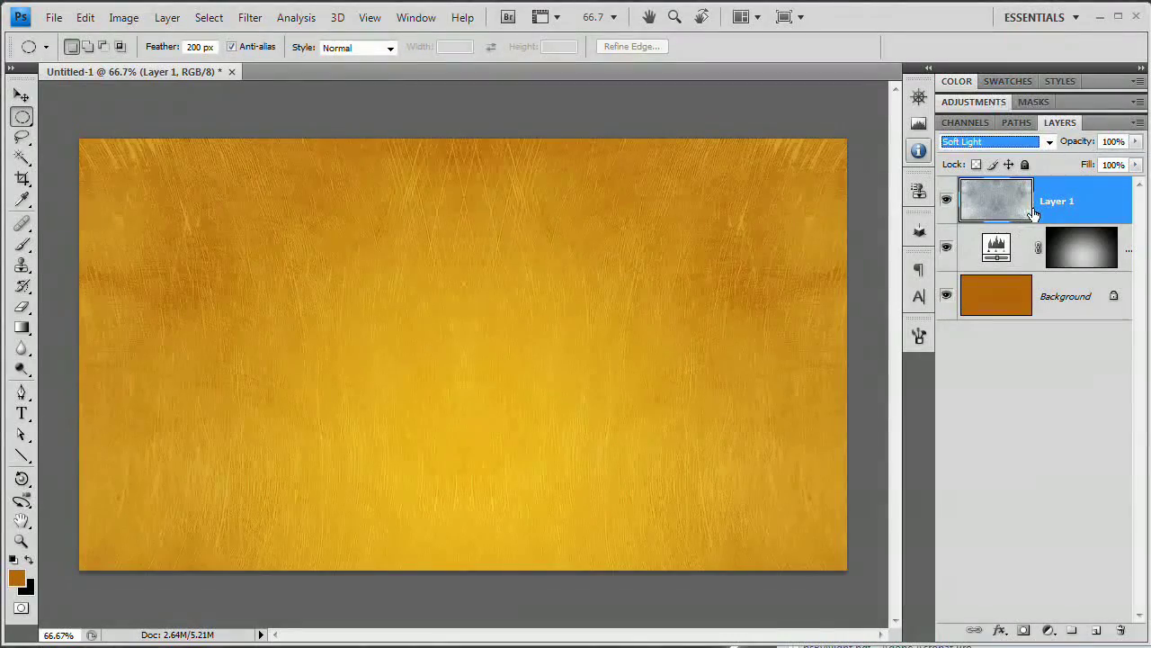
Step: Add a Curves adjustment layer above the metal texture layer
left_click(167, 17)
mouse_move(266, 178)
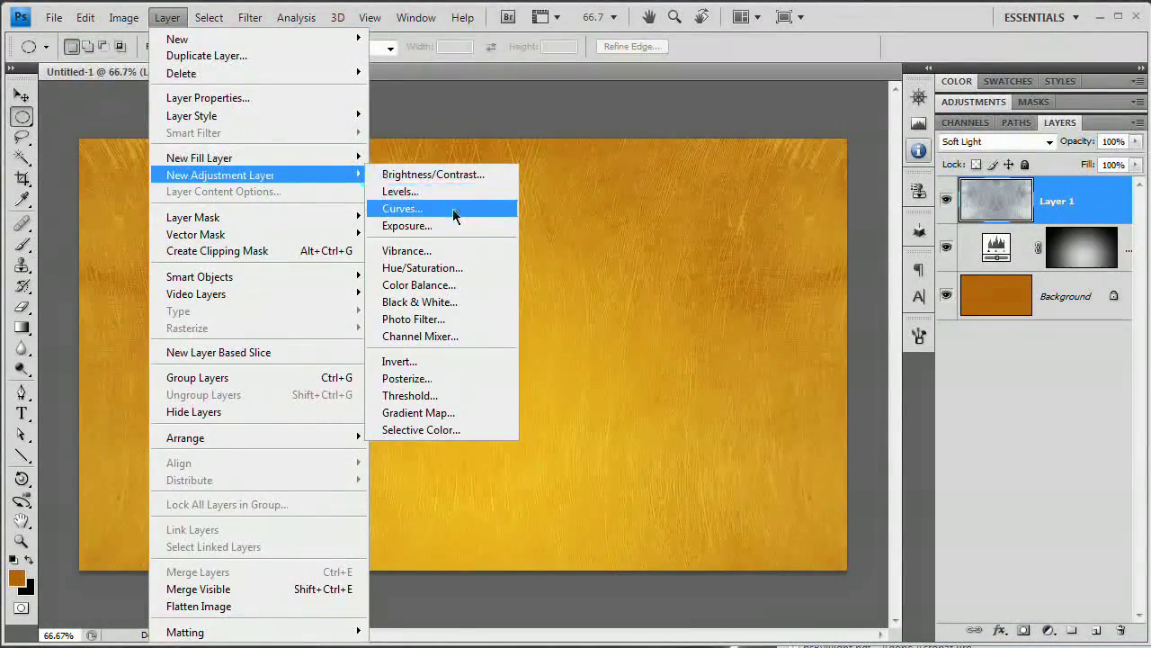
left_click(414, 208)
left_click(854, 144)
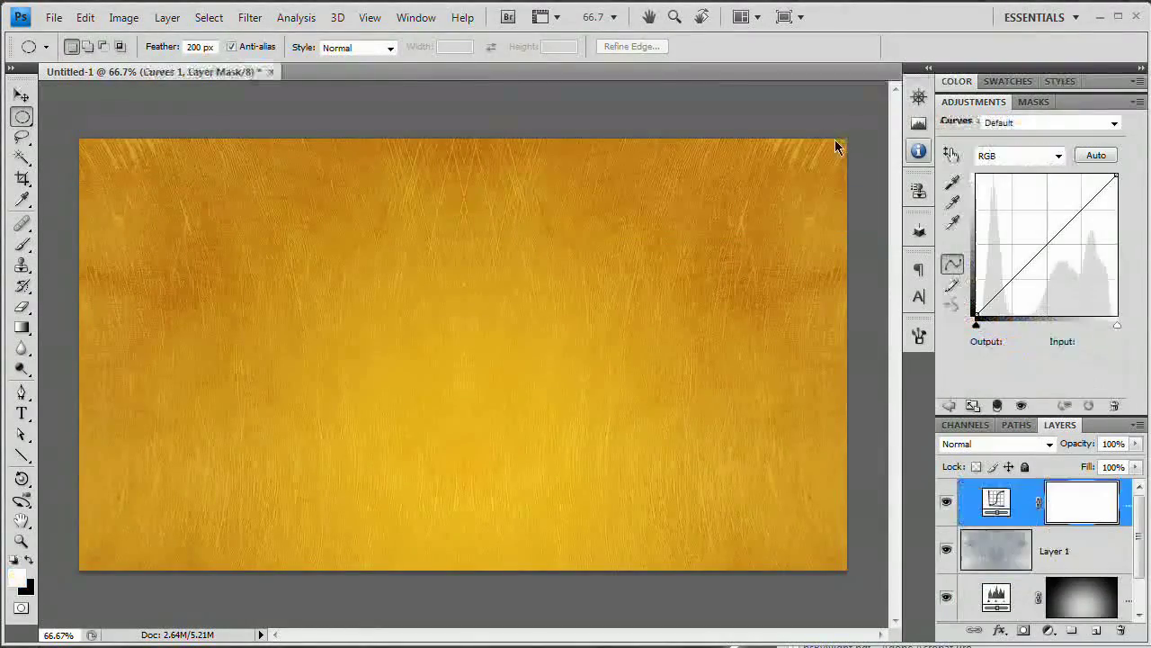
Step: Pull down the shadows of the RGB curve and place an upper point at input 190, output 181
scroll(1139, 517, "down", 1)
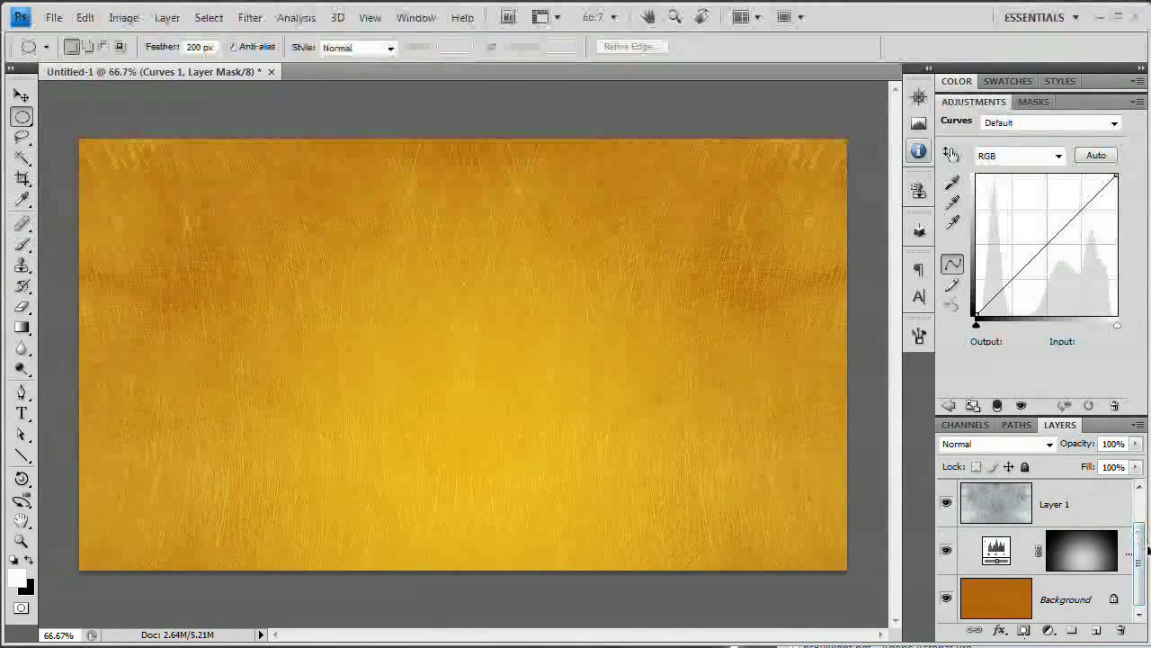
scroll(1132, 505, "up", 1)
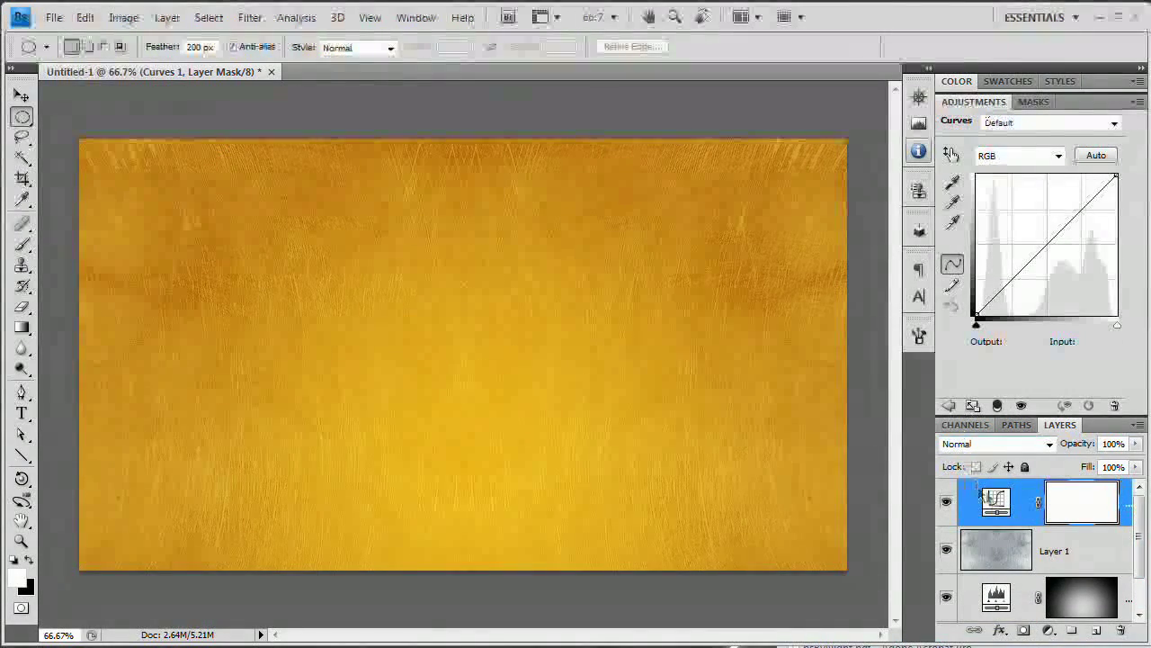
mouse_move(1139, 565)
left_mouse_down()
mouse_move(1139, 585)
mouse_move(1138, 544)
left_mouse_up()
left_click_drag(1023, 266, 1015, 293)
left_click_drag(1082, 216, 1079, 213)
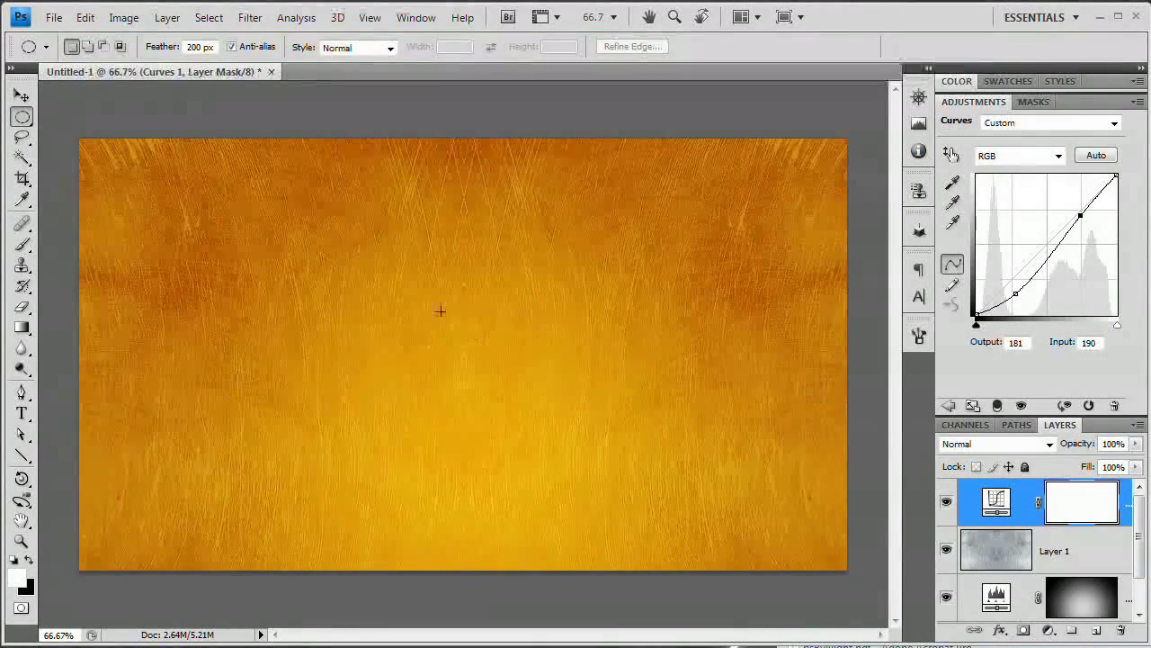
Step: Lower the Blue channel curve with a point at about input 58, output 44, and collapse the adjustment settings
left_click(1019, 155)
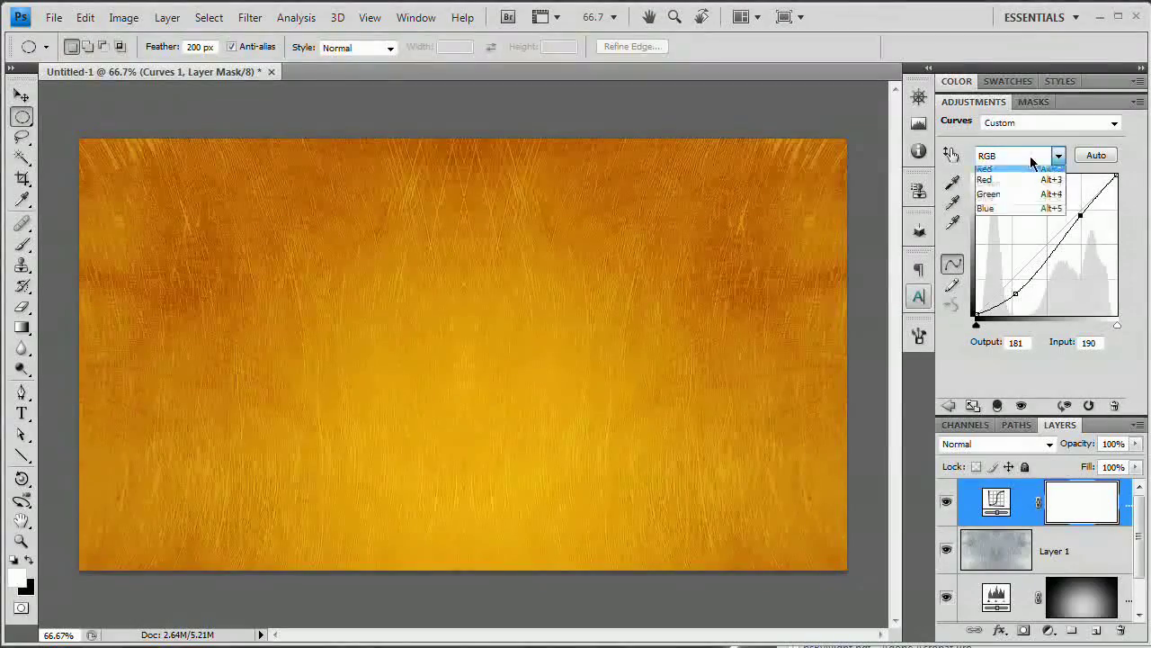
left_click(1006, 216)
left_click_drag(1010, 286, 1008, 292)
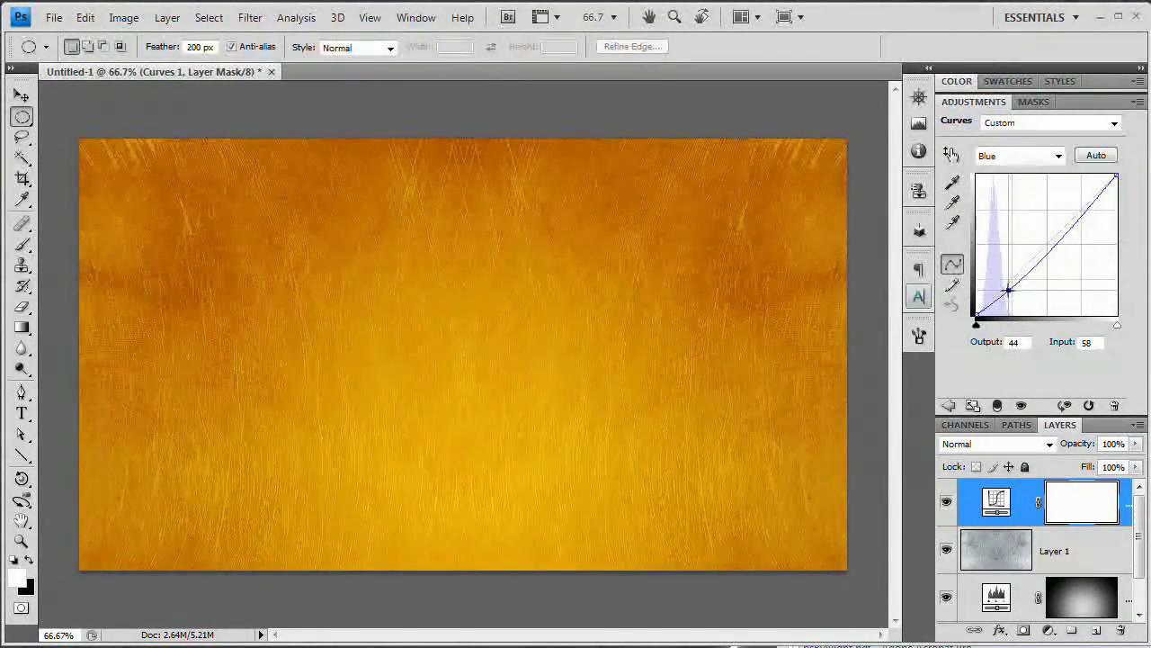
double_click(987, 106)
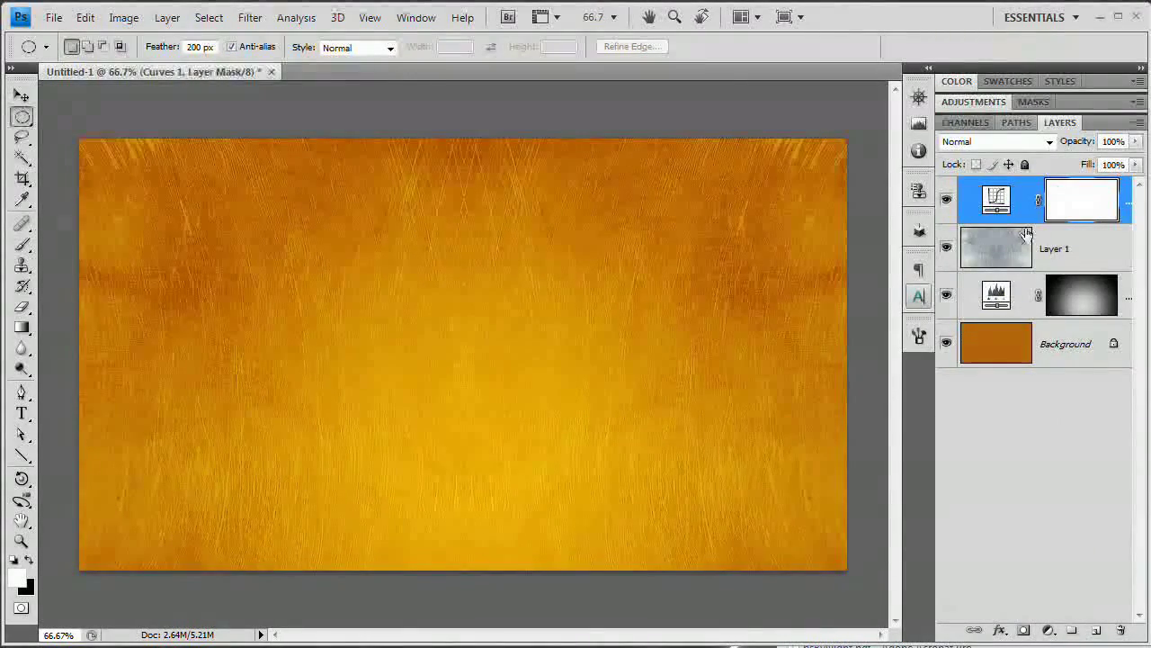
Step: Create a new layer above the Curves adjustment and name it Trees
left_click(1097, 631)
double_click(1056, 203)
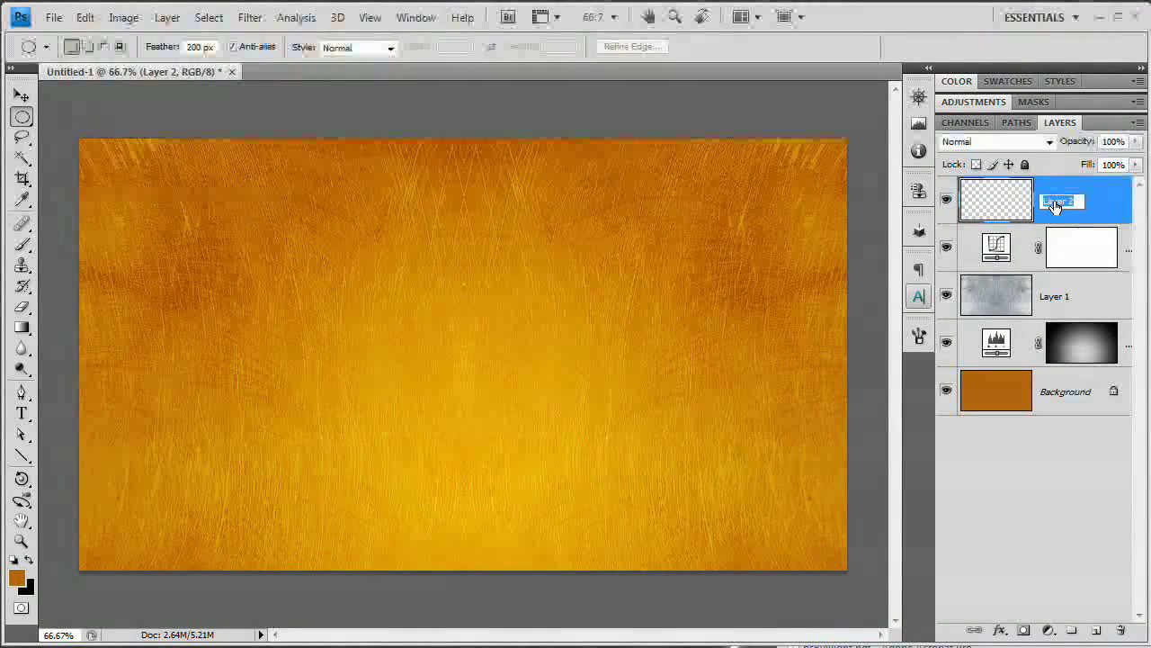
type("Trees")
key("Return")
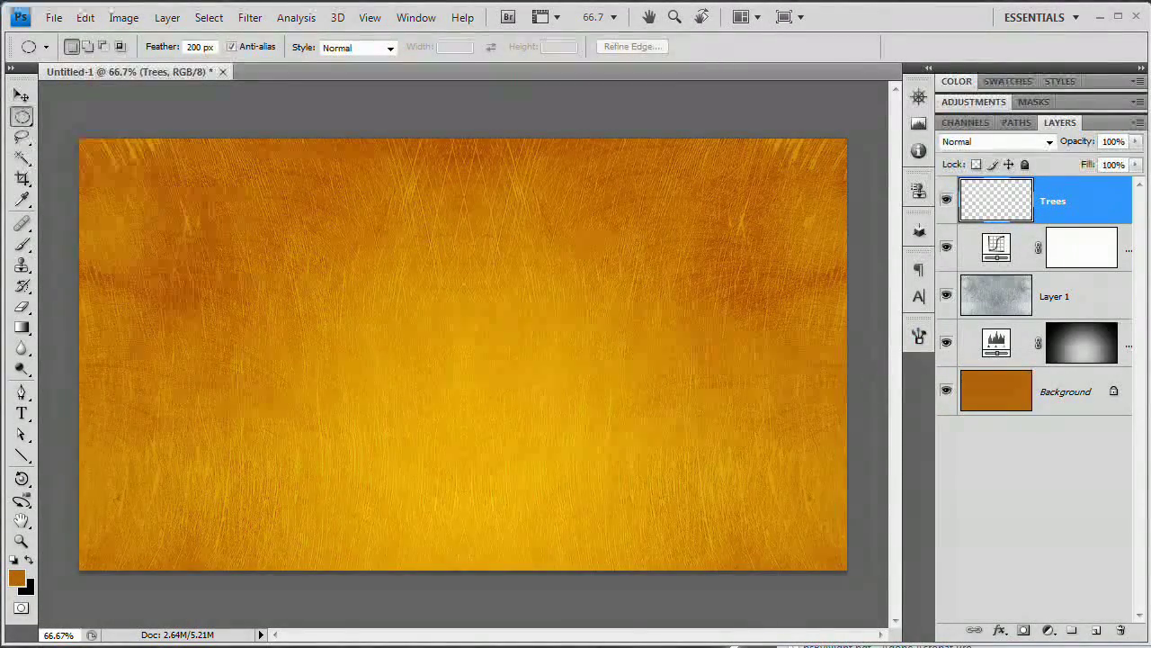
Step: Open the brush settings over the canvas and activate the Brush tool with white as the foreground colour
left_click(919, 338)
mouse_move(832, 243)
left_mouse_down()
mouse_move(722, 192)
mouse_move(746, 149)
left_mouse_up()
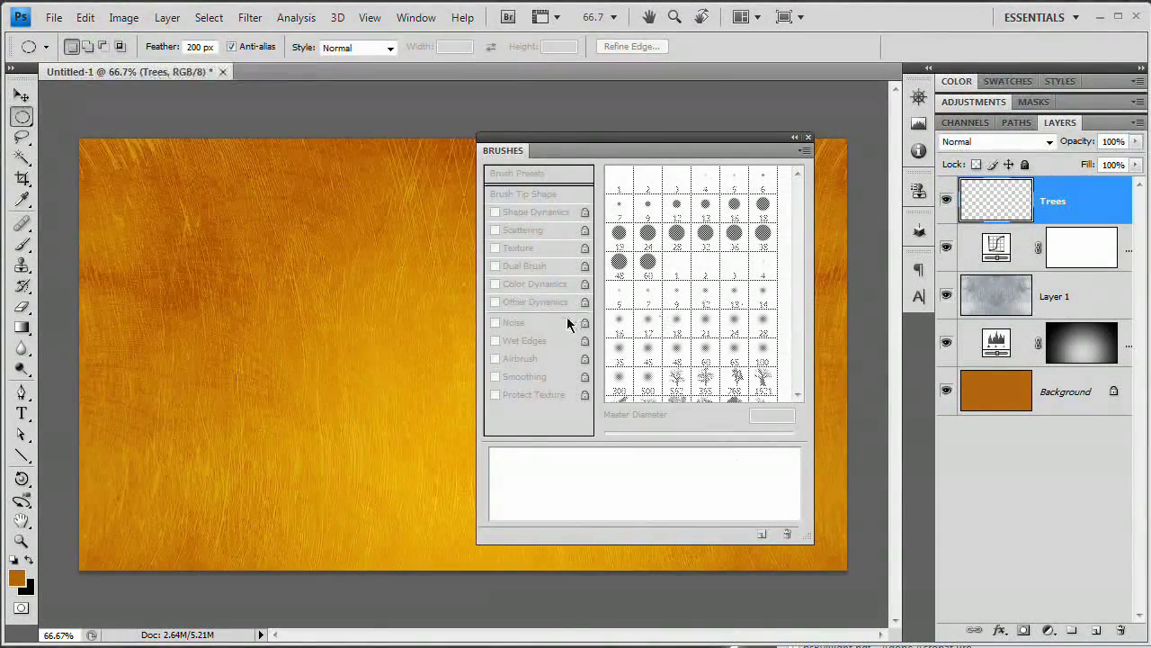
key("b")
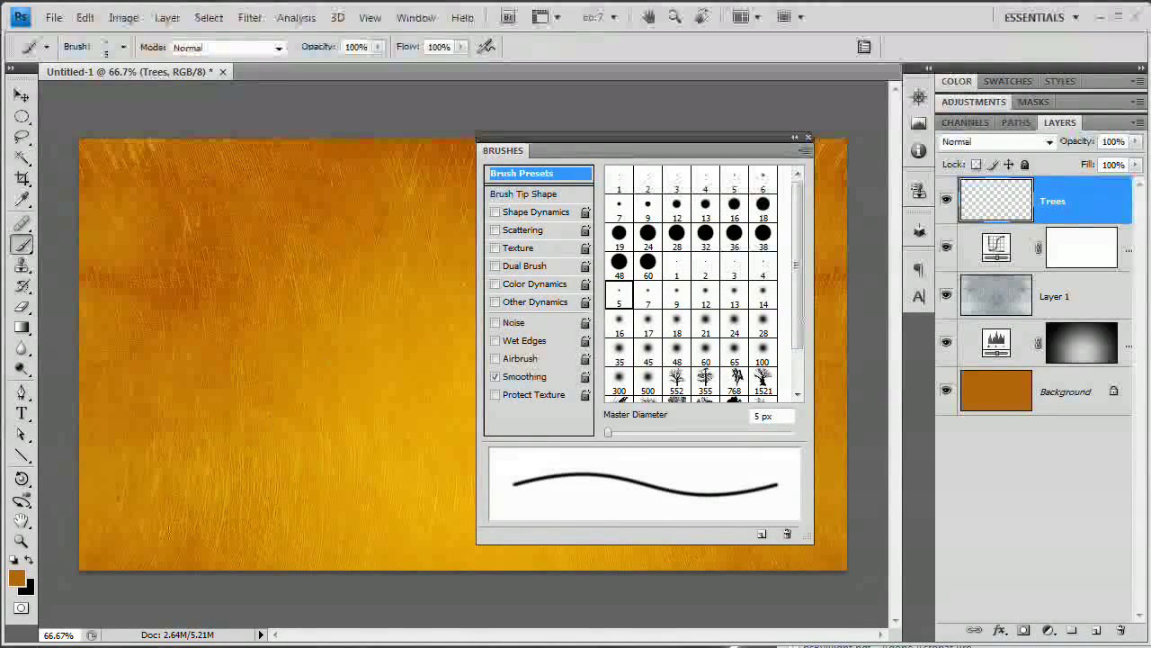
left_click(26, 559)
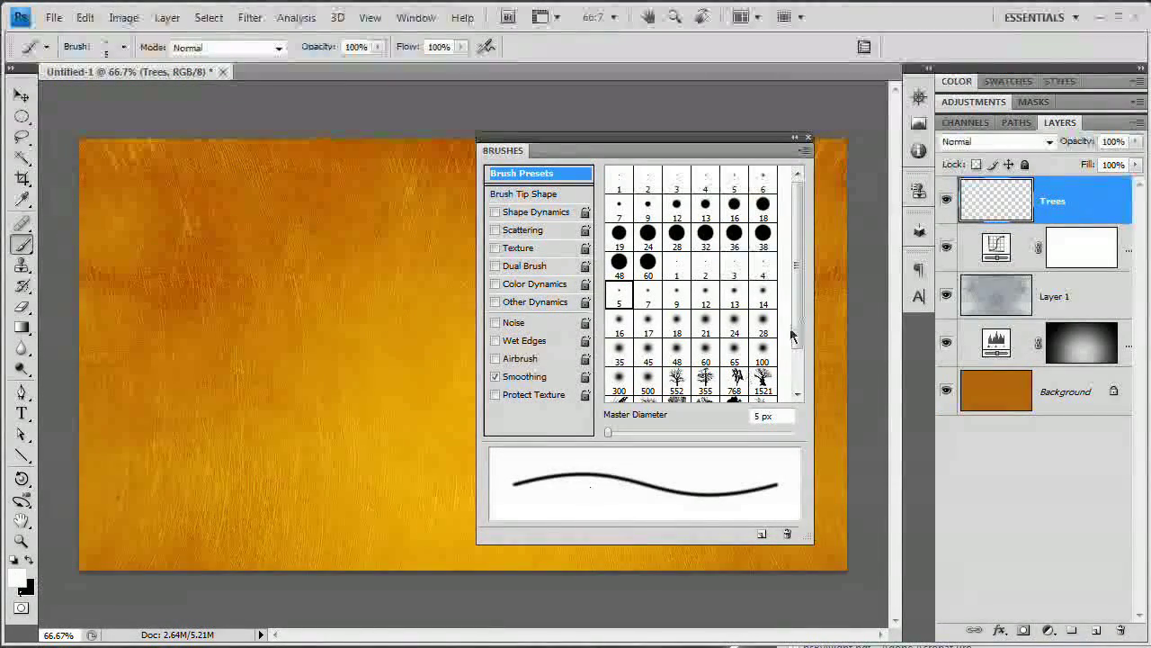
left_click_drag(801, 312, 800, 352)
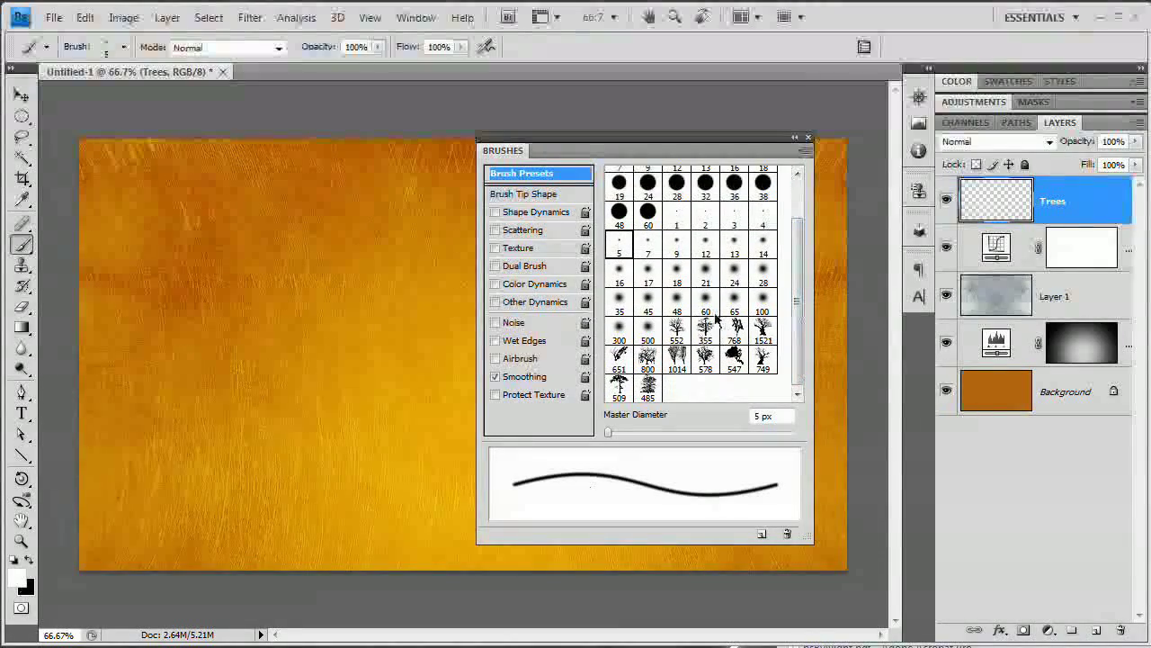
left_click(806, 157)
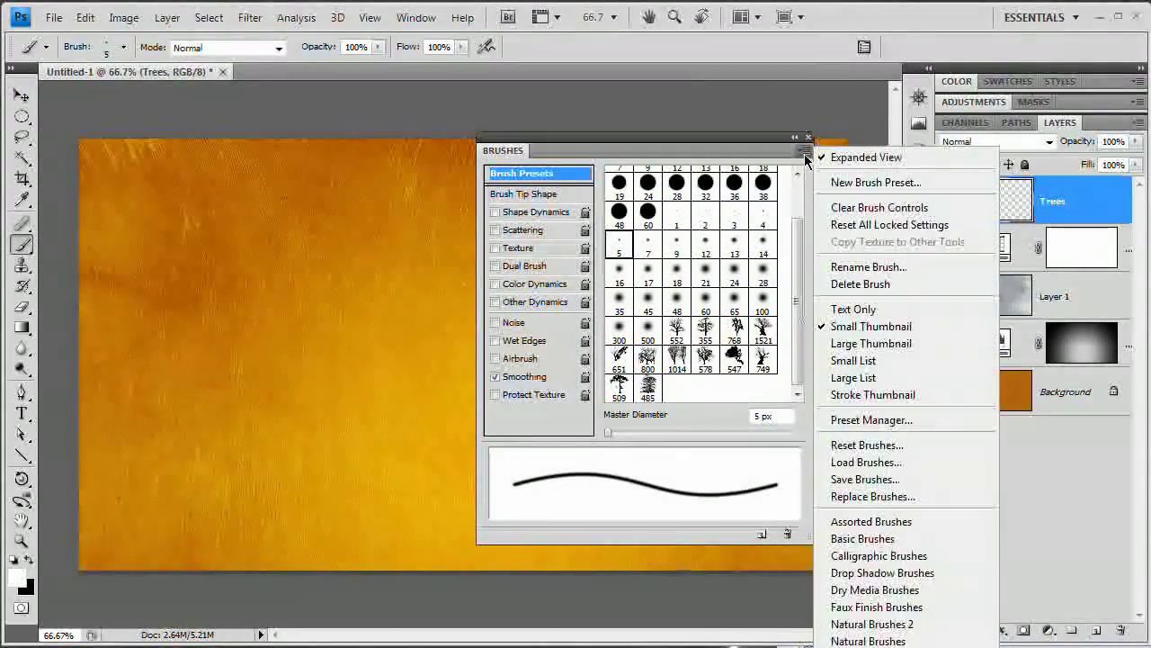
left_click(891, 467)
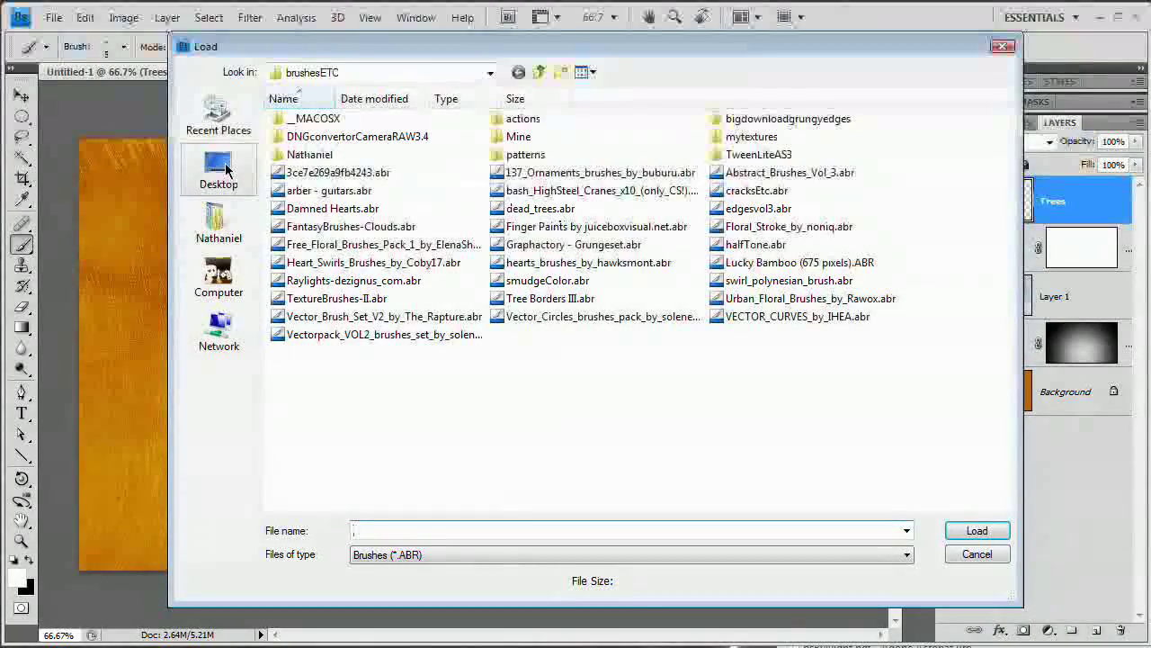
left_click(973, 528)
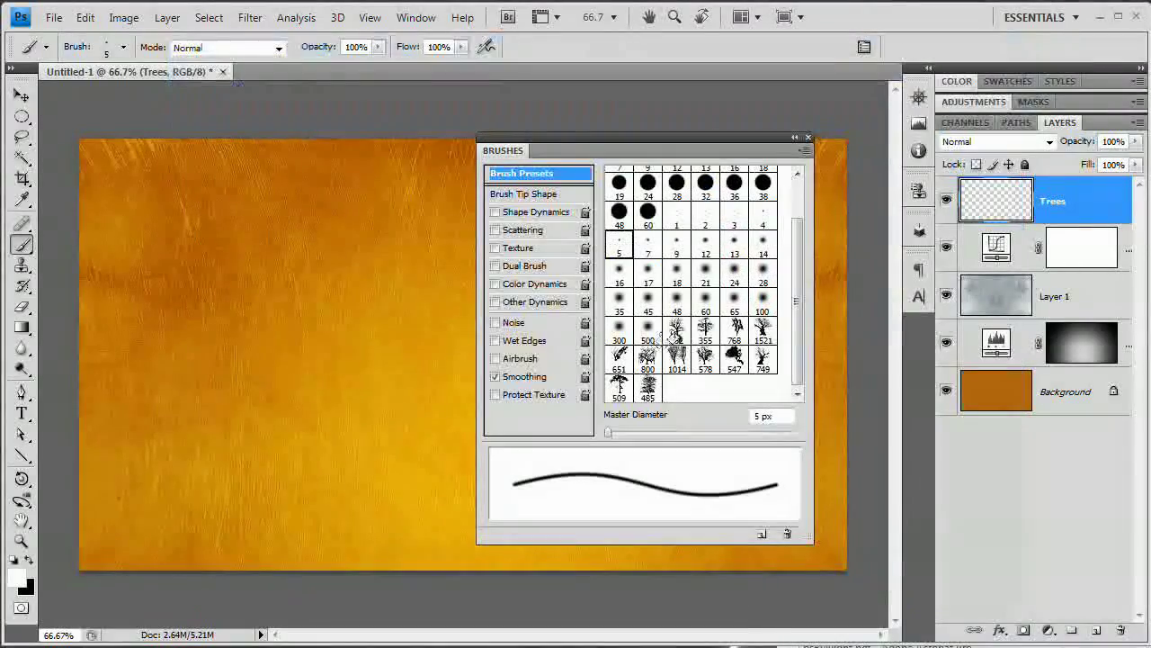
Step: Choose the 749 px tree brush, move the collapsed brush settings off the canvas, and stamp a white tree in the canvas's lower right corner
left_click(763, 362)
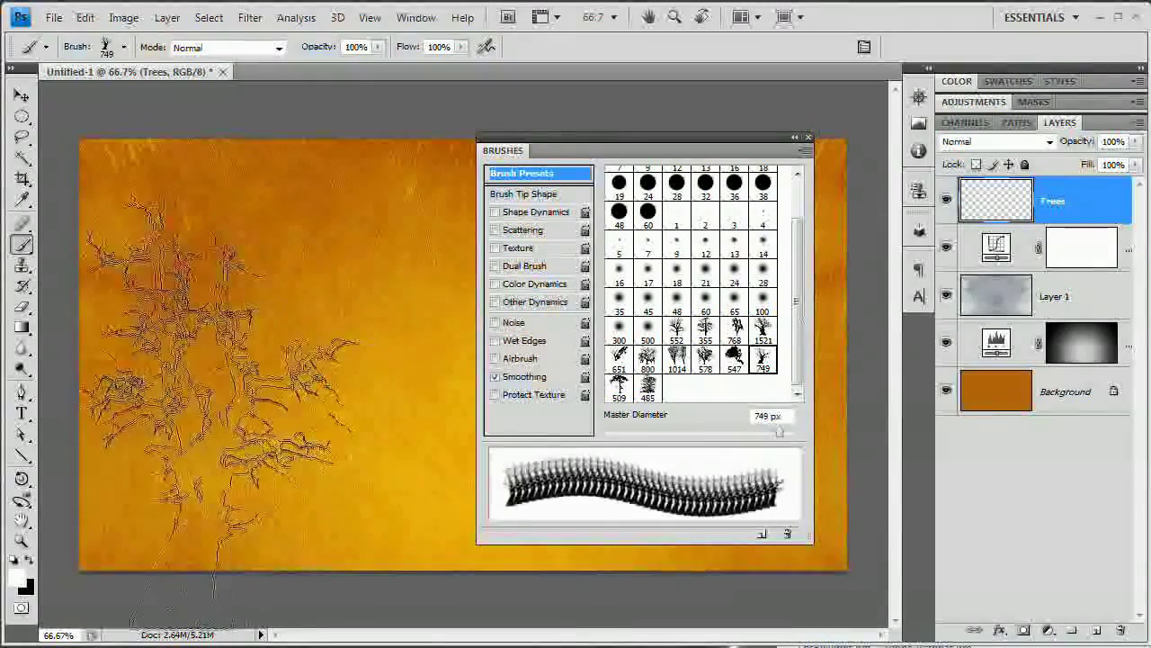
left_click(795, 137)
left_click_drag(486, 152, 771, 101)
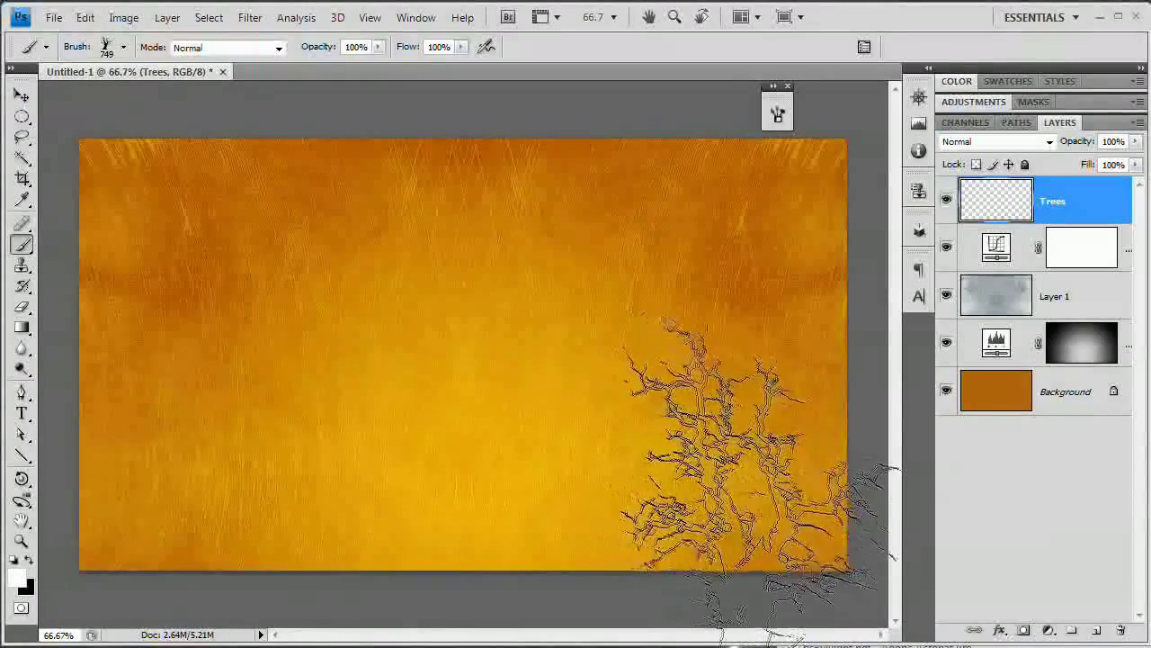
left_click(765, 486)
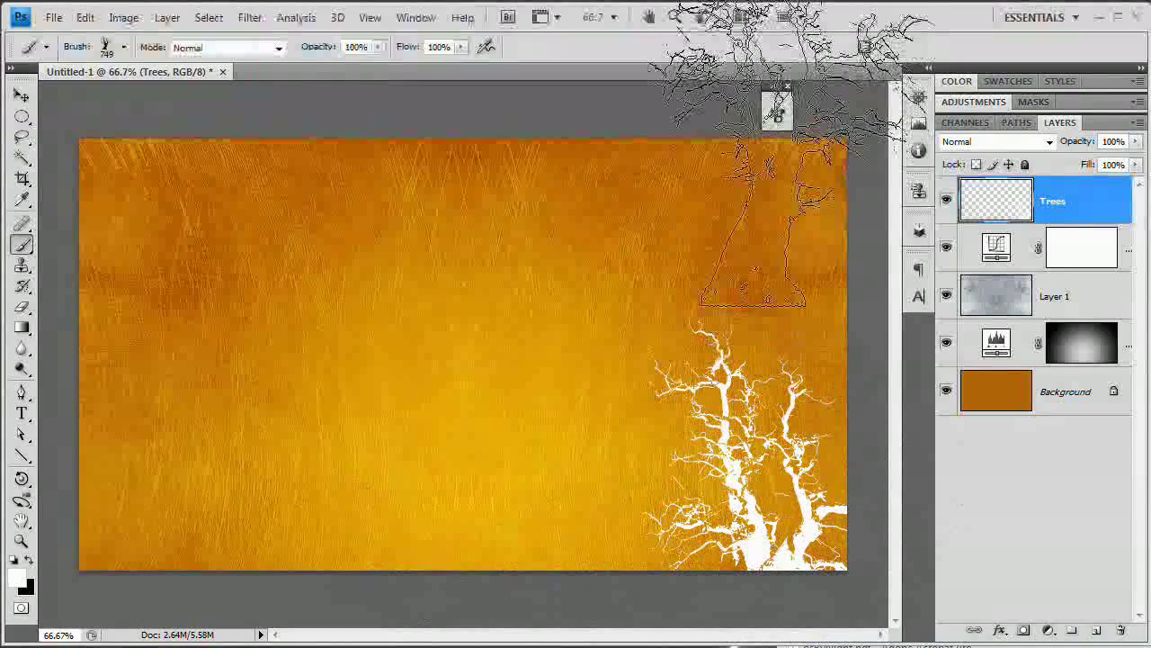
Step: Stamp the 800 px tree brush in the canvas's lower left and the 355 px tree brush near its bottom centre
left_click(778, 112)
left_click(971, 316)
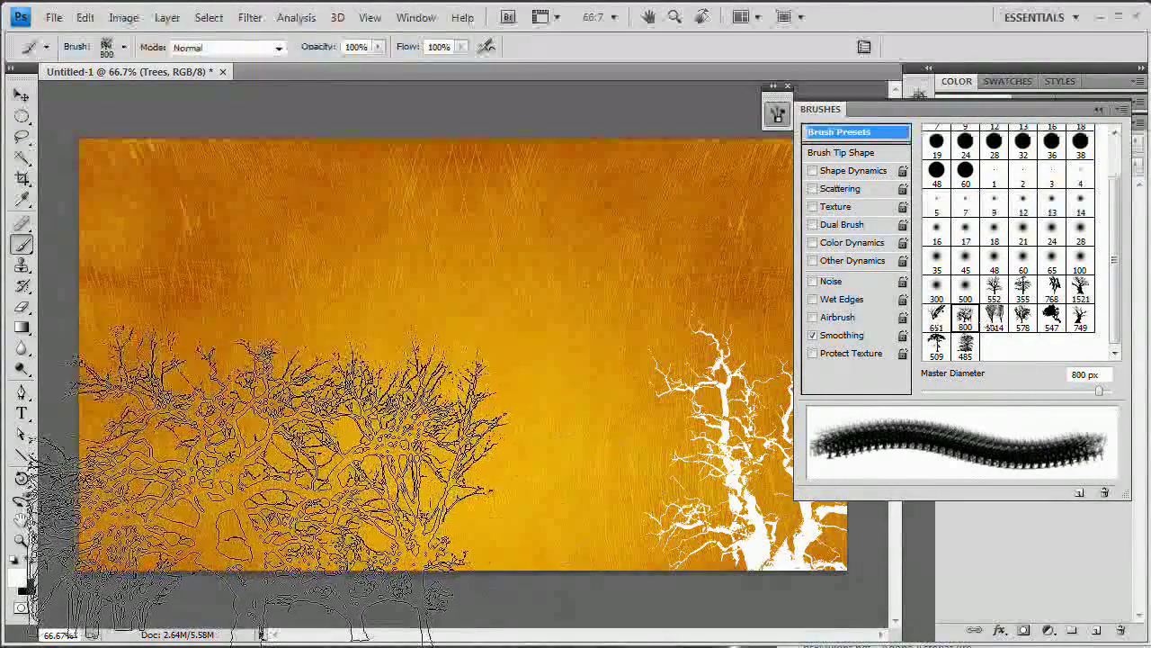
left_click(257, 481)
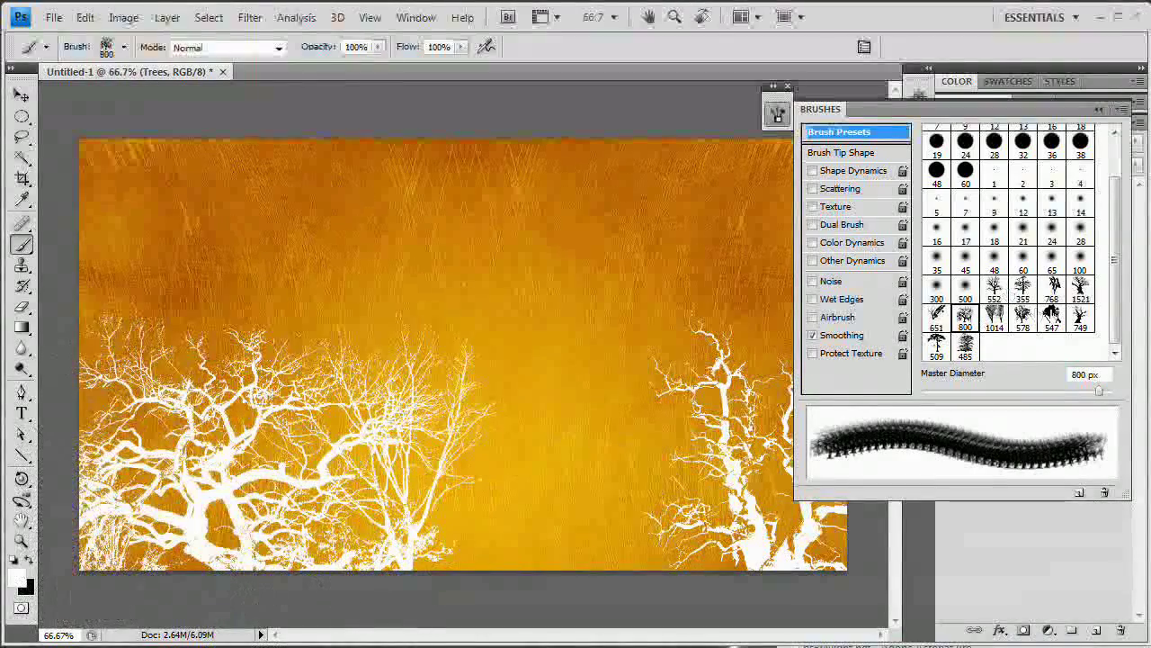
left_click(1023, 288)
left_click(513, 513)
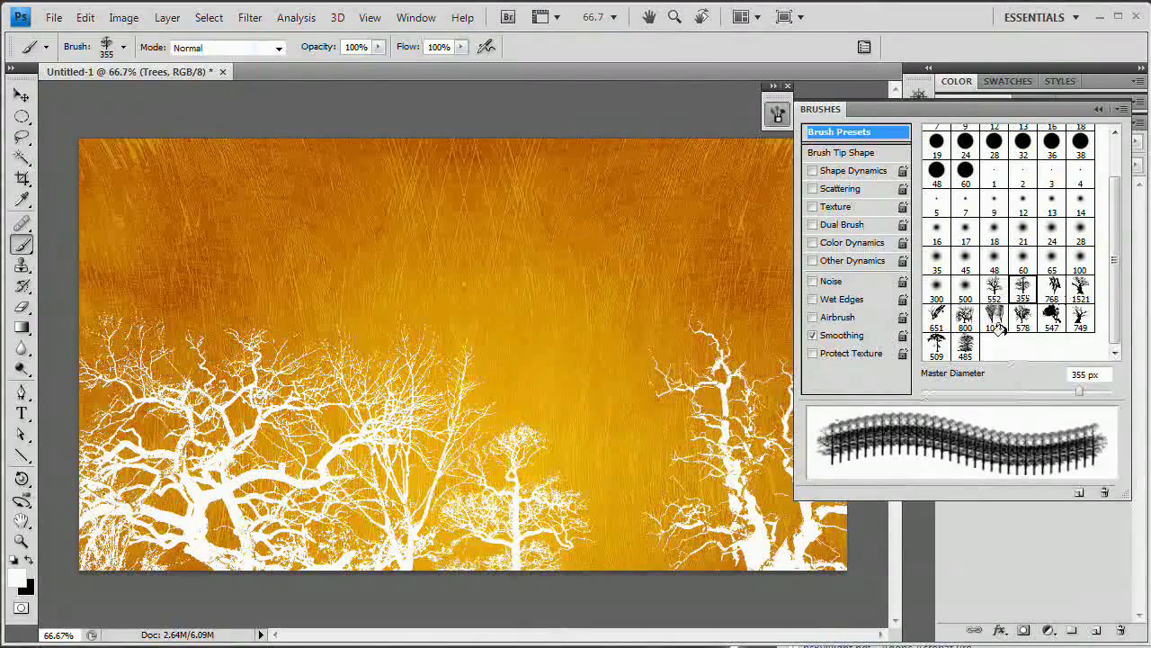
Step: Reduce the 1521 px tree brush to 685 px, flip it vertically, and stamp it upside down in the canvas's upper left corner
left_click(936, 342)
left_click(1081, 288)
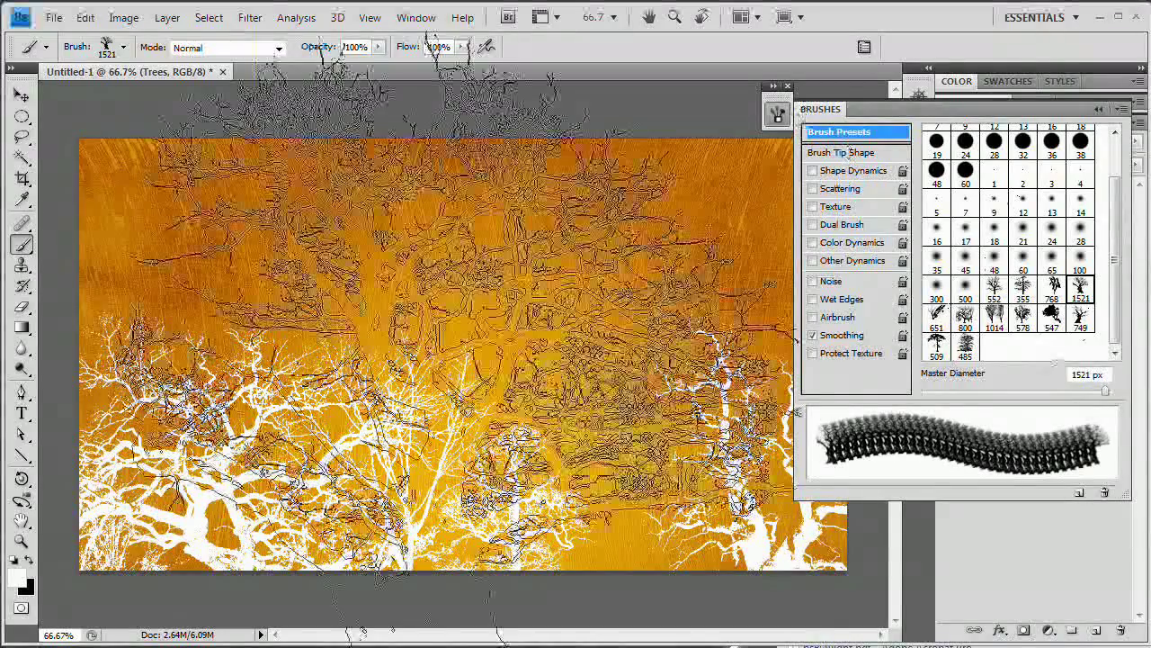
left_click(436, 544)
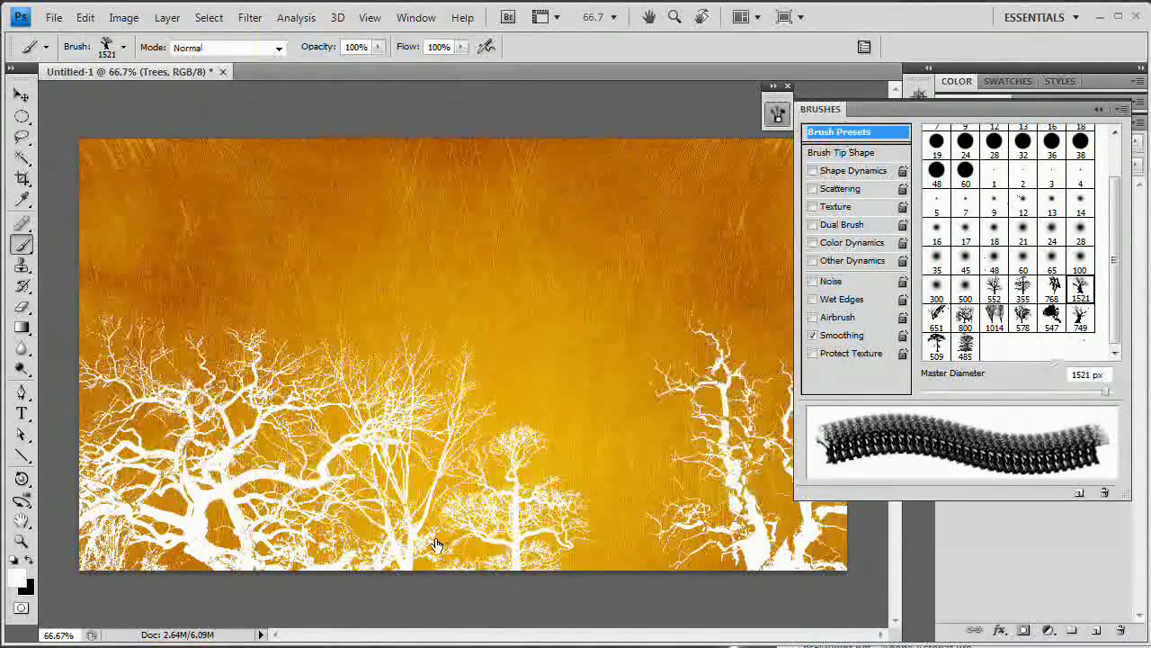
left_click_drag(1106, 392, 1092, 393)
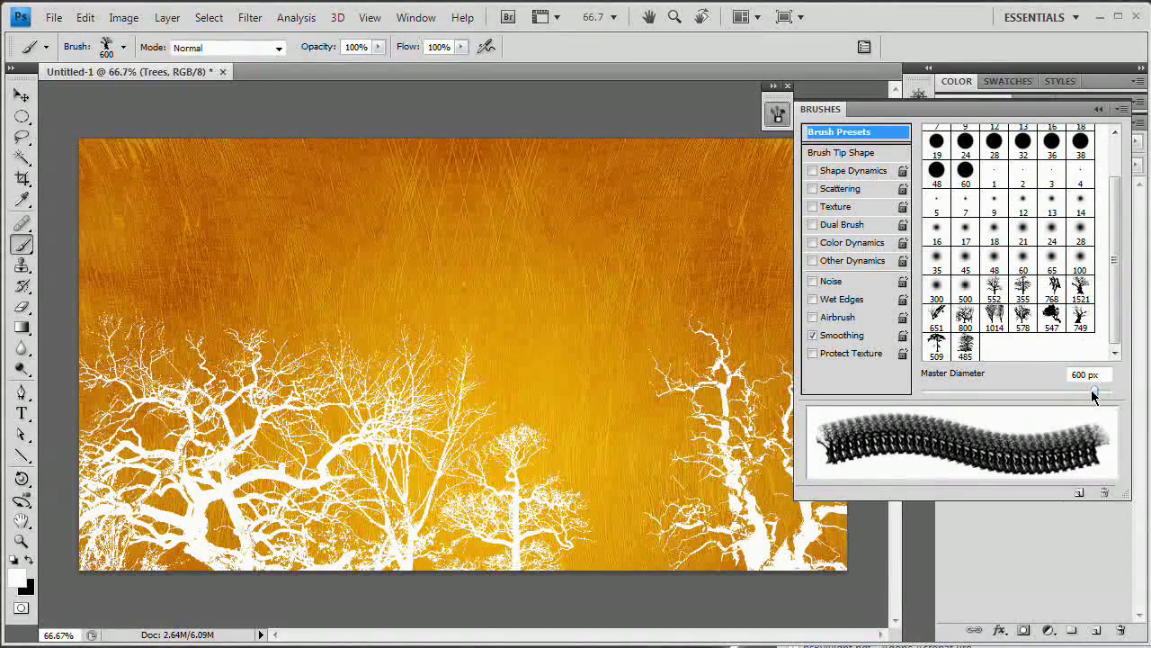
left_click_drag(1093, 393, 1096, 393)
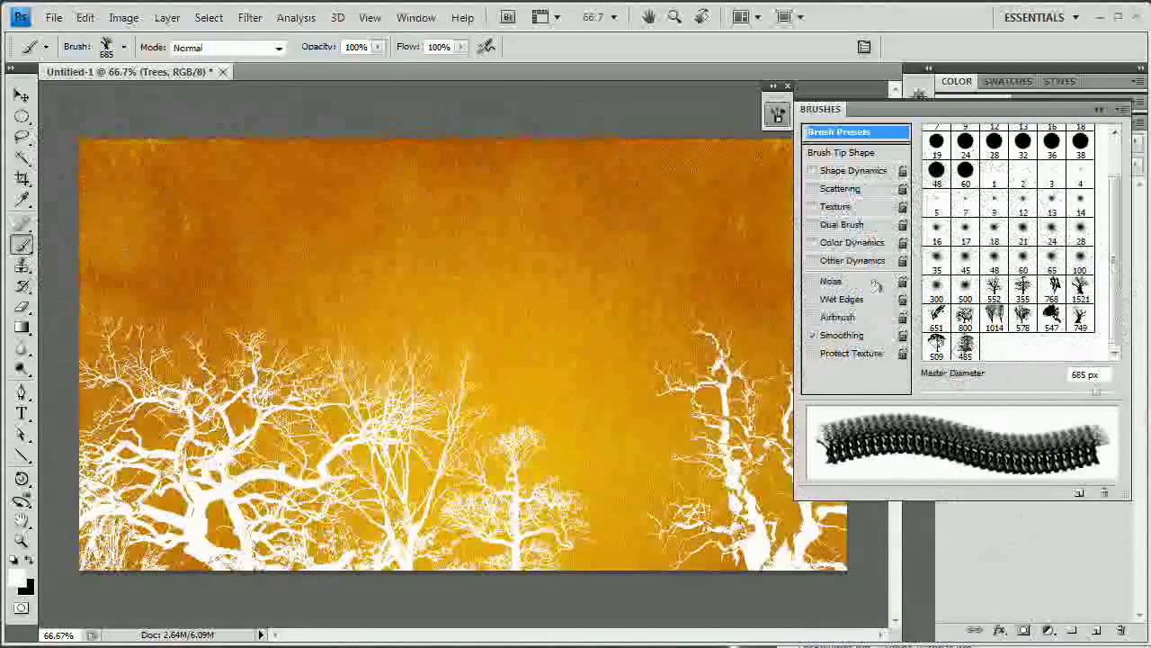
left_click(868, 154)
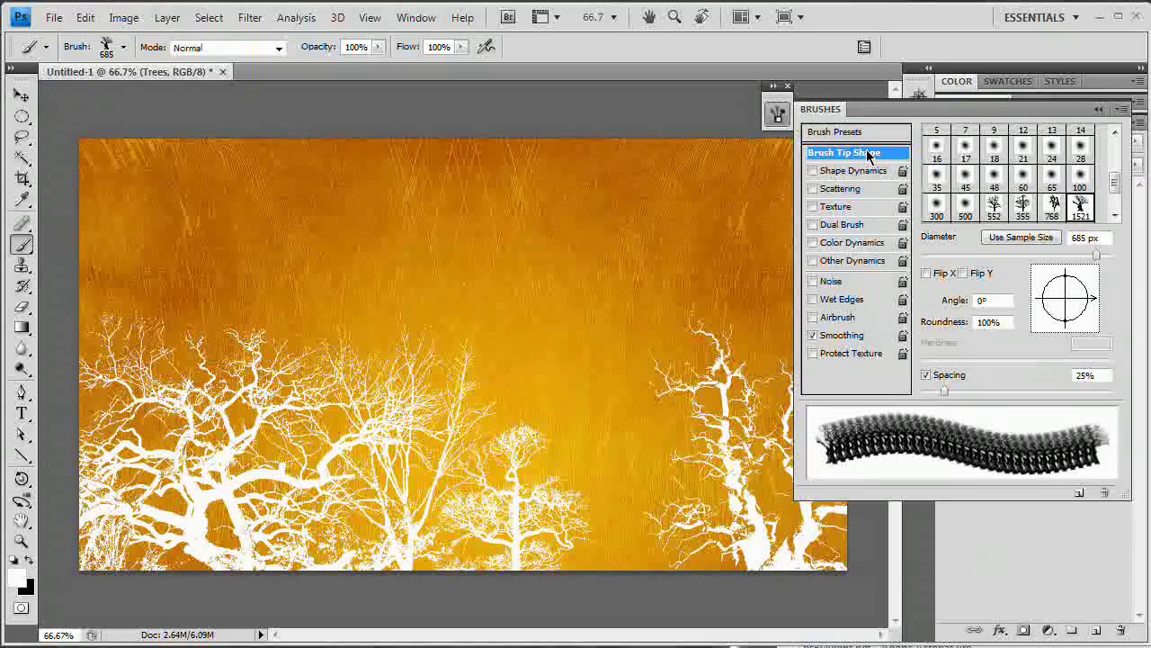
left_click(963, 274)
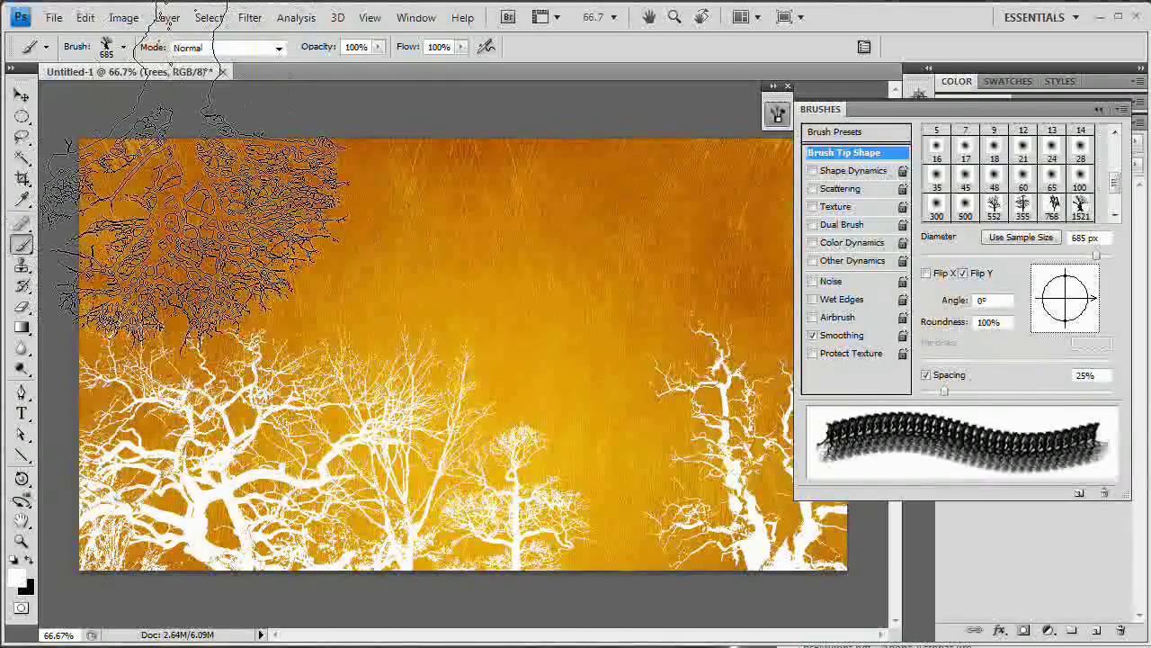
left_click(202, 232)
Step: Flip the 552 px tree brush vertically and stamp it along the canvas's top edge beside the first upside-down tree
left_click(995, 209)
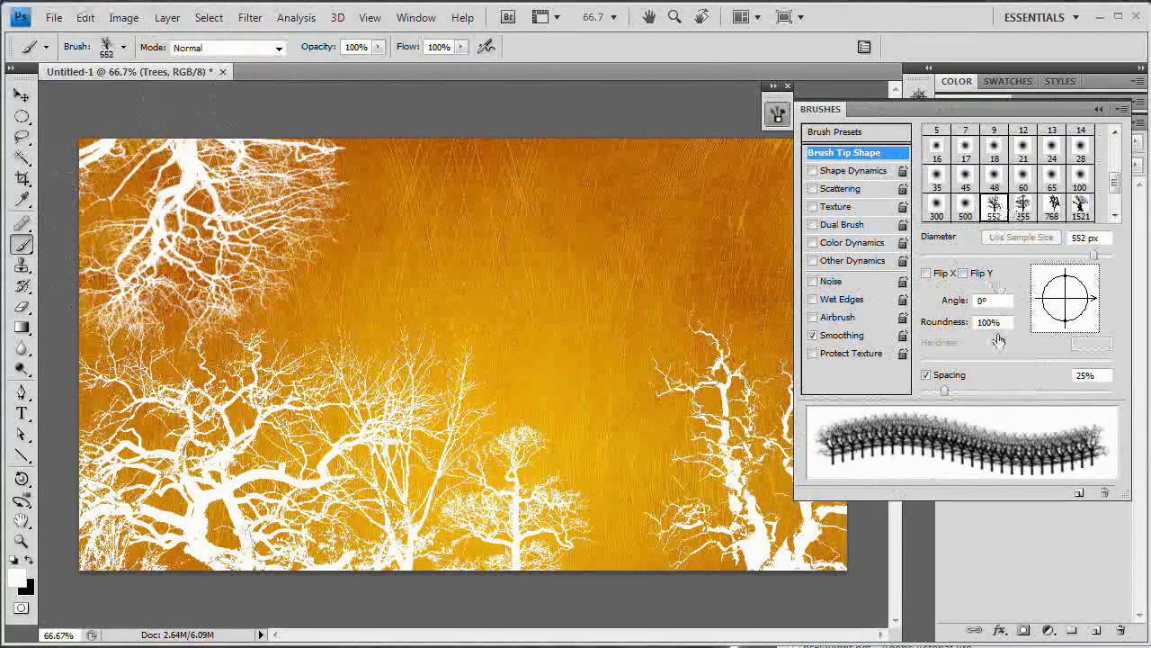
left_click(964, 274)
left_click(377, 229)
Step: Stamp the vertically flipped 651 px tree brush right of the top centre and the flipped 485 px one in the canvas's upper right corner
scroll(1121, 189, "down", 2)
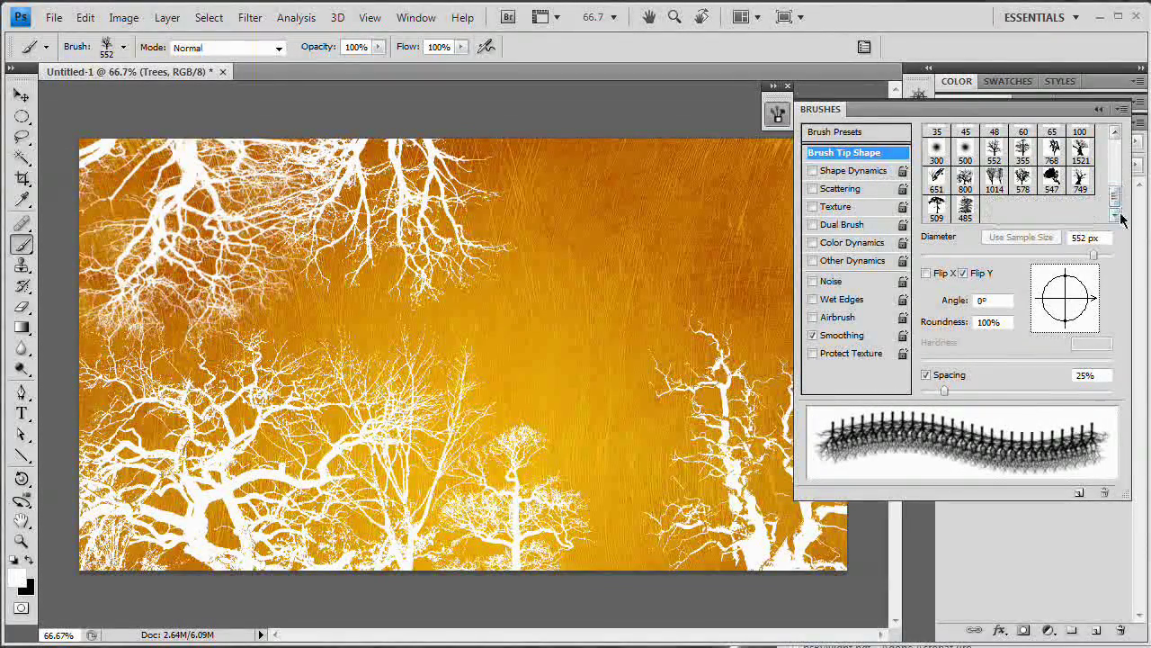
left_click(1050, 184)
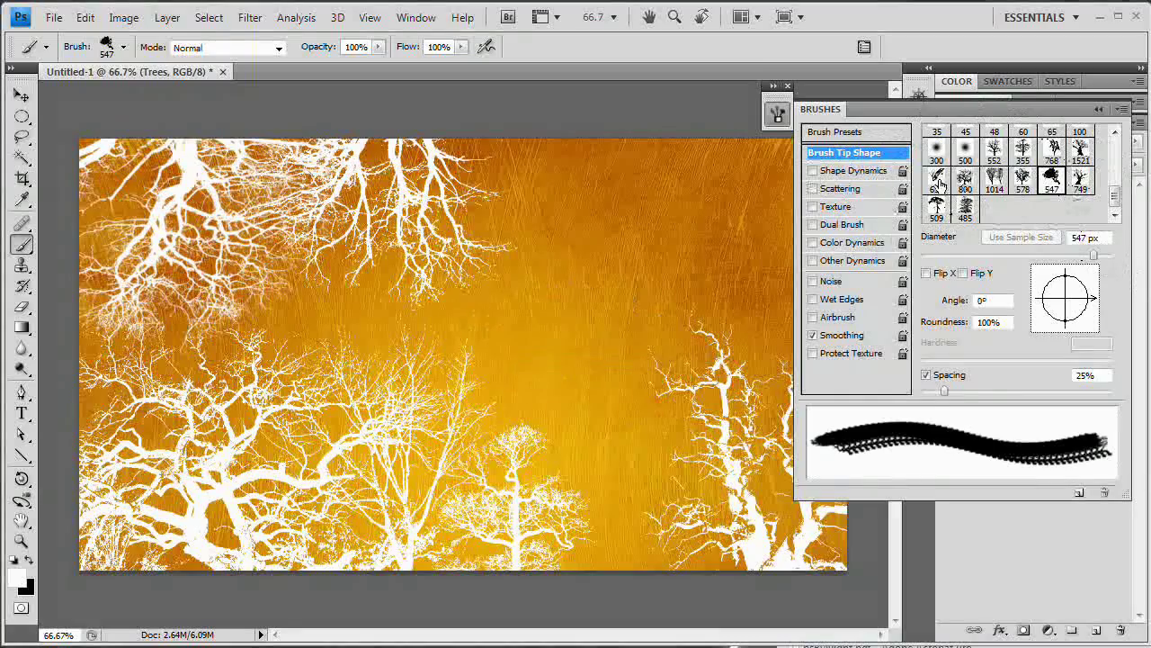
left_click(938, 183)
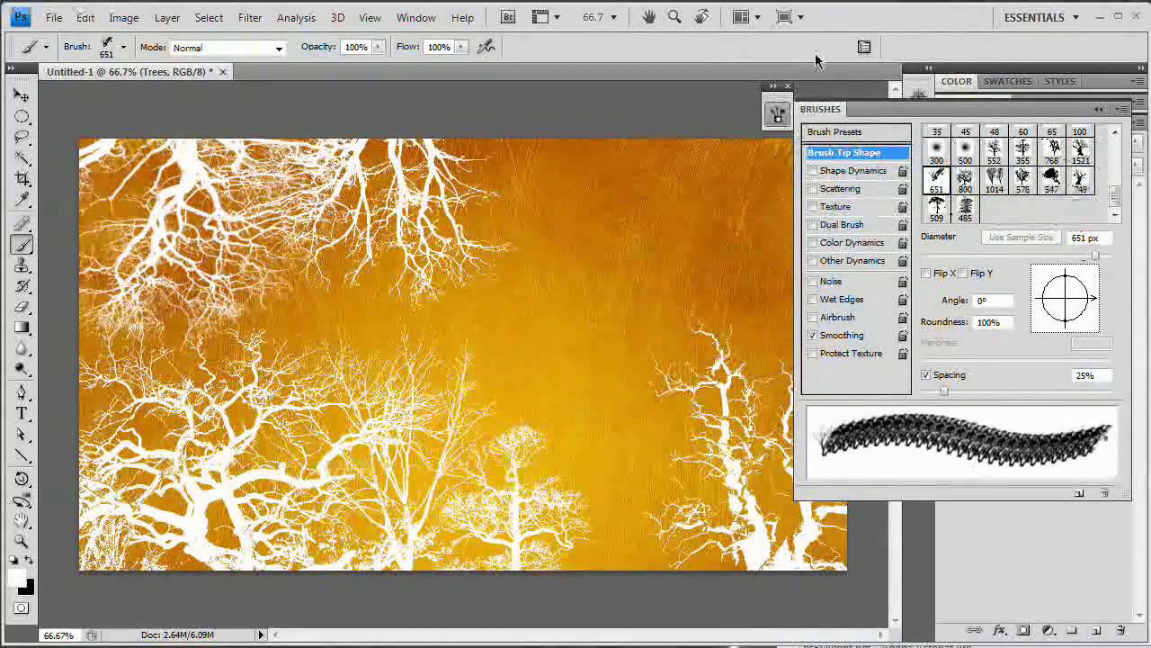
left_click(639, 247)
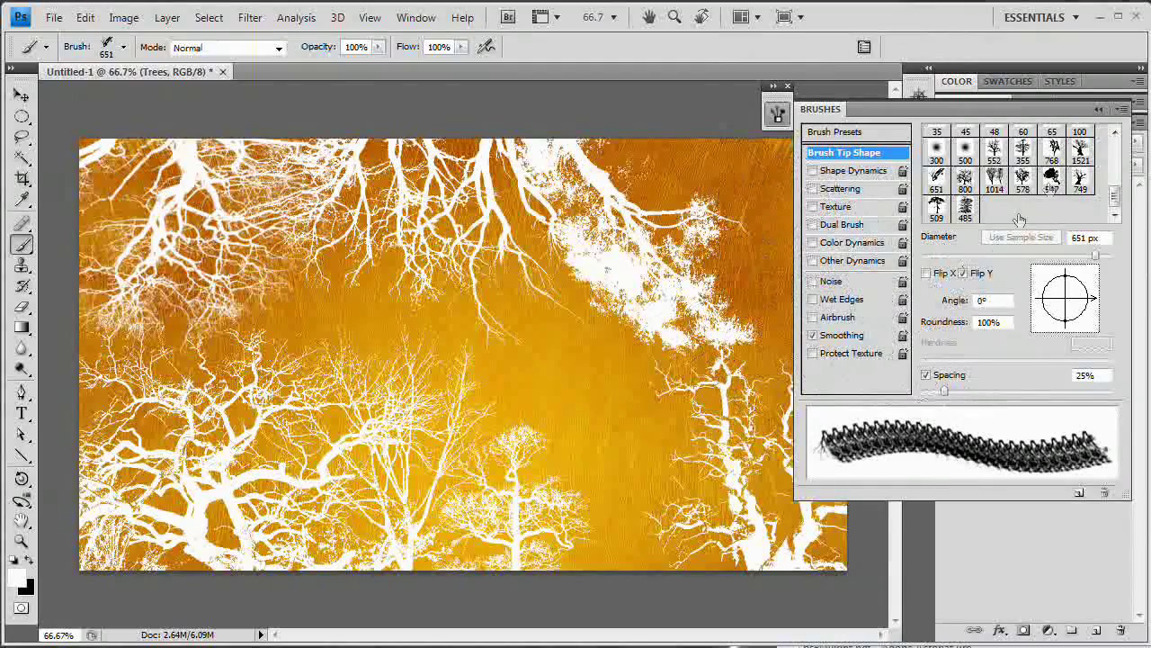
left_click(965, 209)
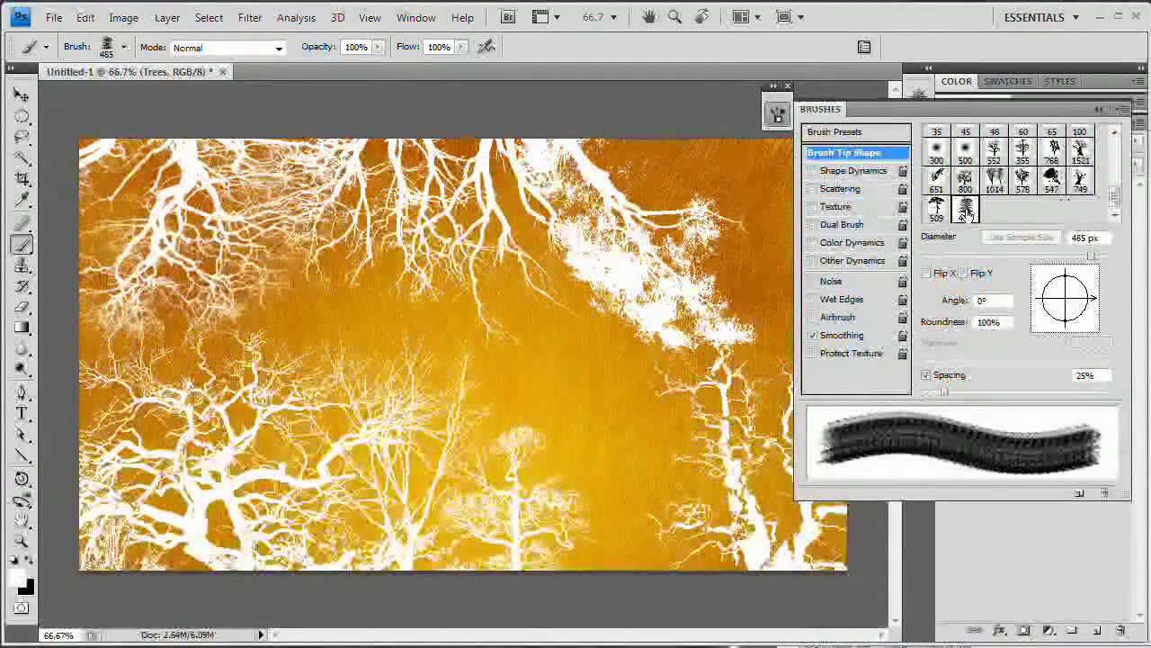
left_click(778, 114)
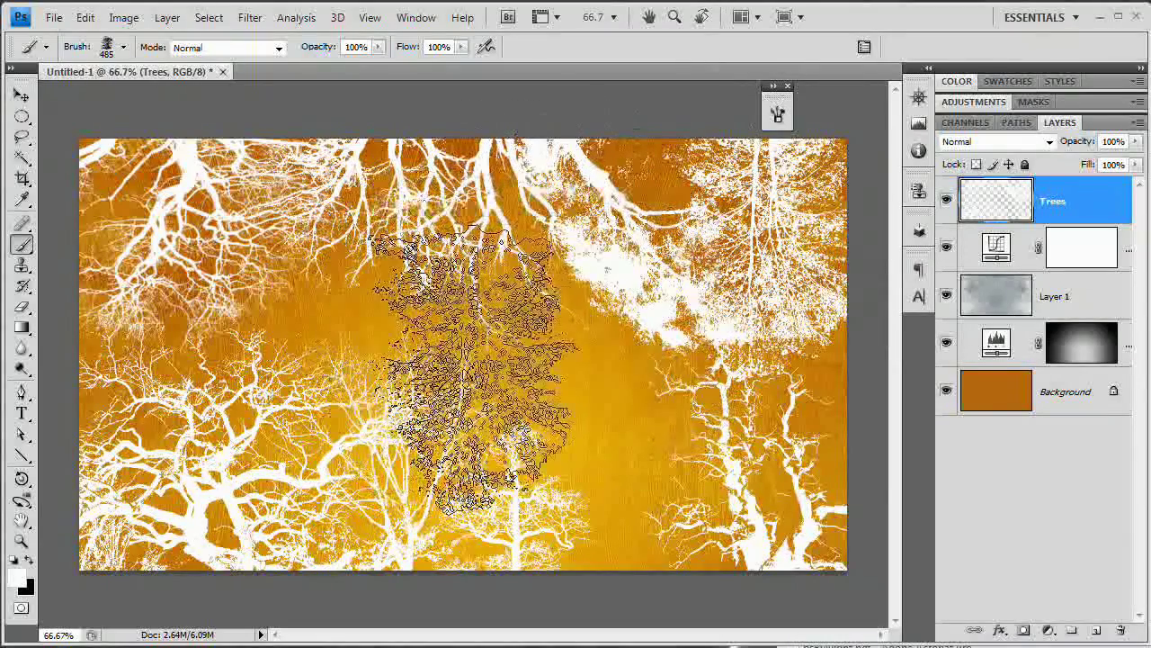
Step: Try the Overlay, Soft Light, Hard Light, Screen and Color Burn blend modes on the Trees layer
key("v")
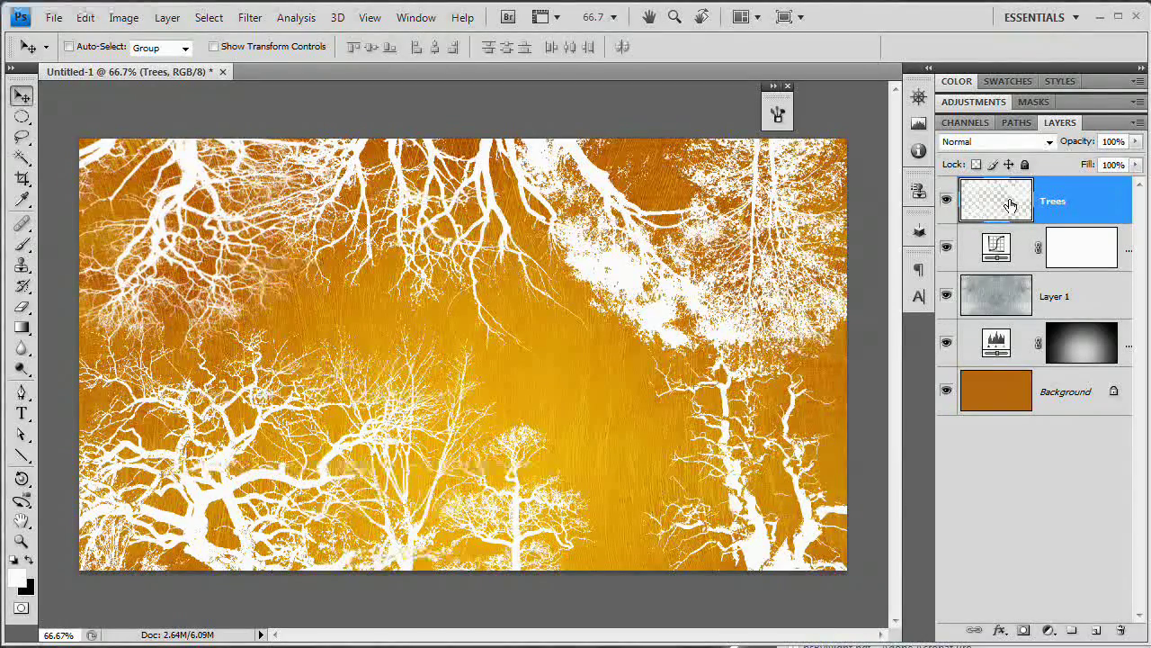
key("alt+shift+o")
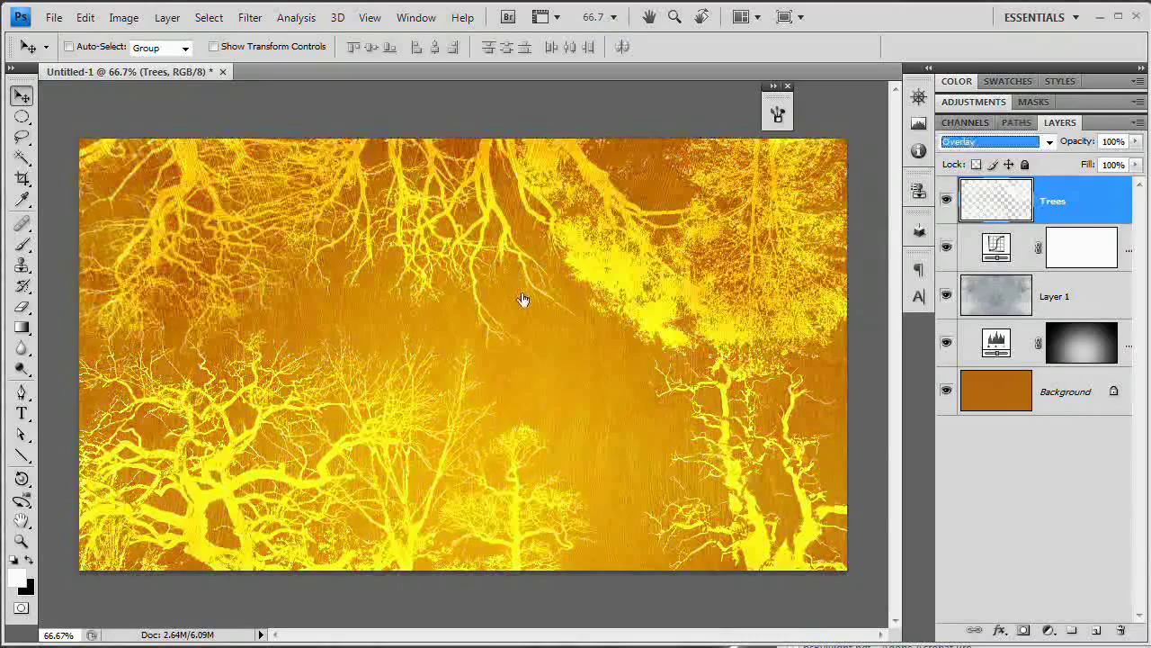
left_click(989, 142)
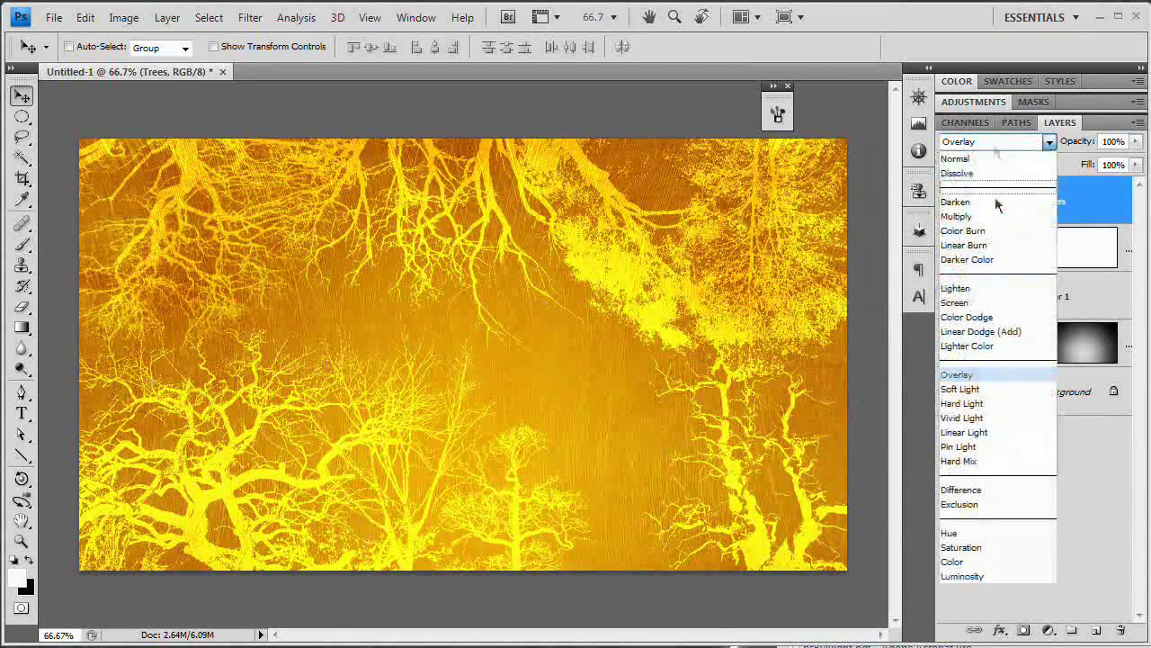
left_click(990, 389)
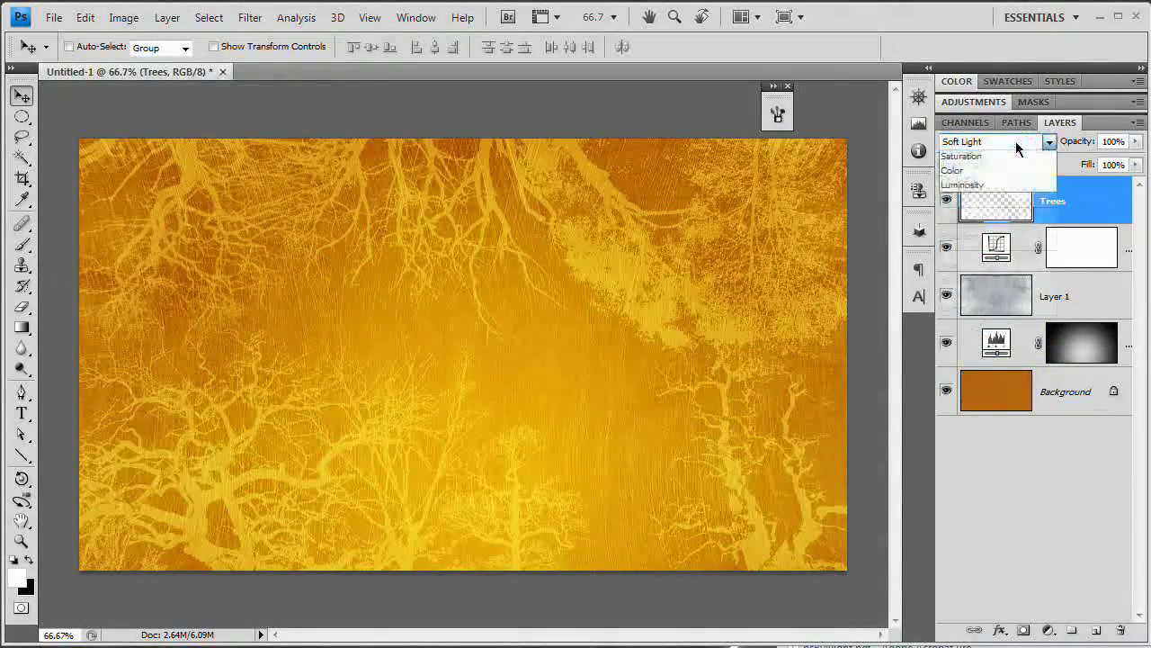
left_click(994, 141)
left_click(999, 403)
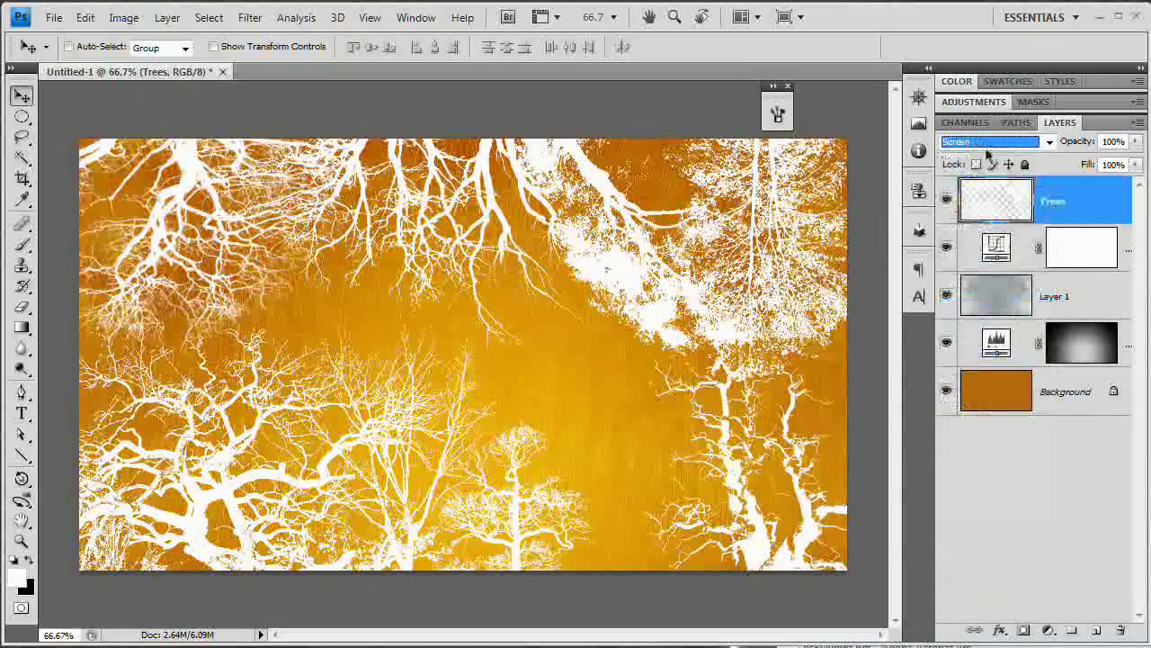
left_click(994, 141)
left_click(976, 228)
Step: Set the Trees layer's blend mode to Overlay and its opacity to 78%
left_click(1010, 144)
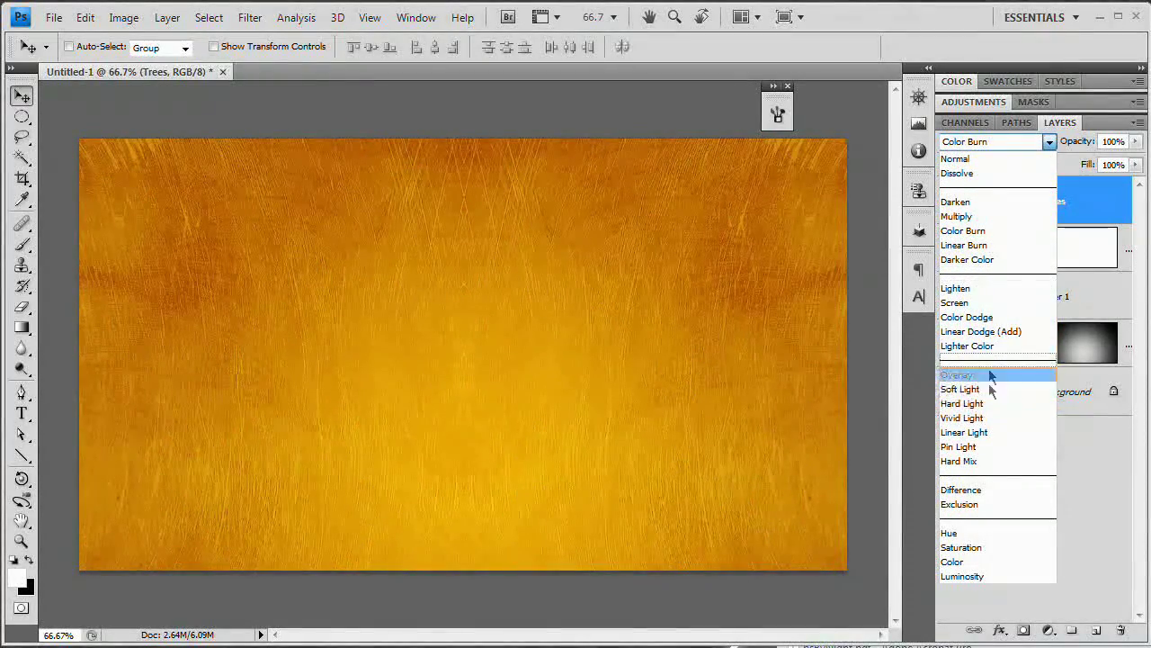
left_click(985, 372)
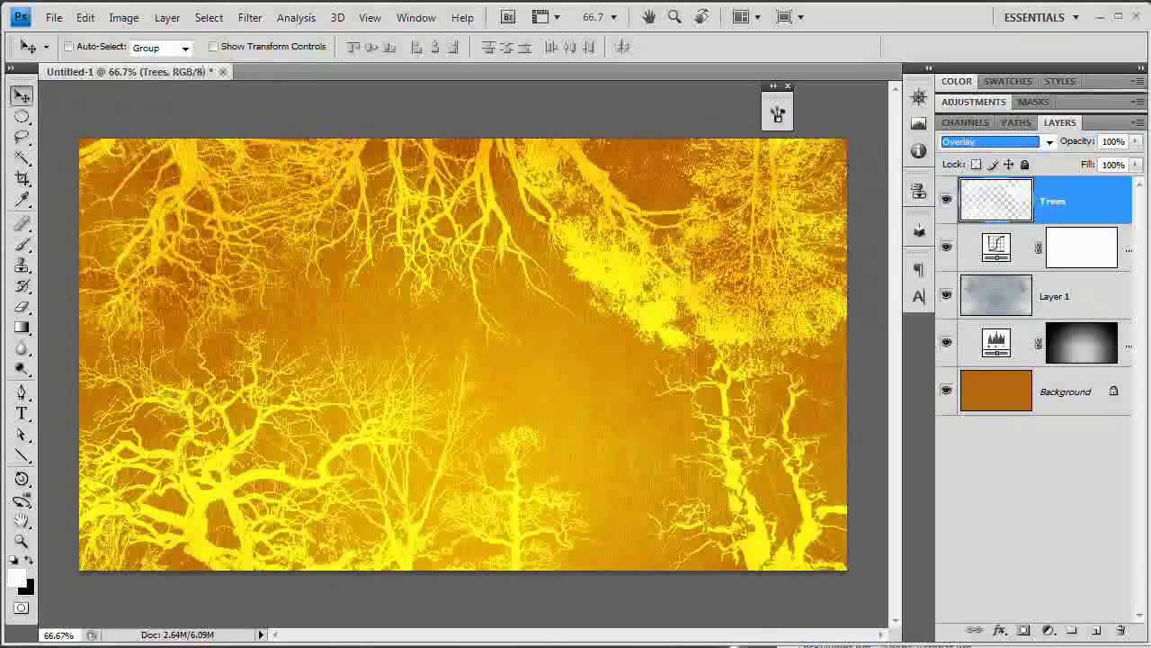
key("Return")
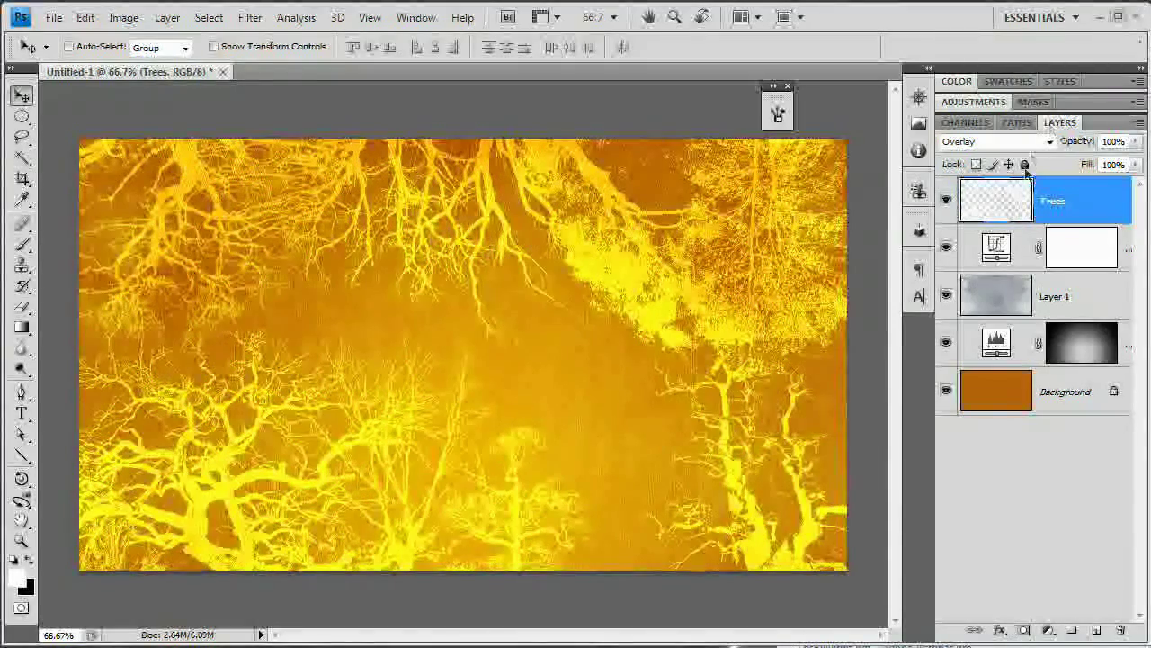
left_click_drag(1066, 147, 1059, 143)
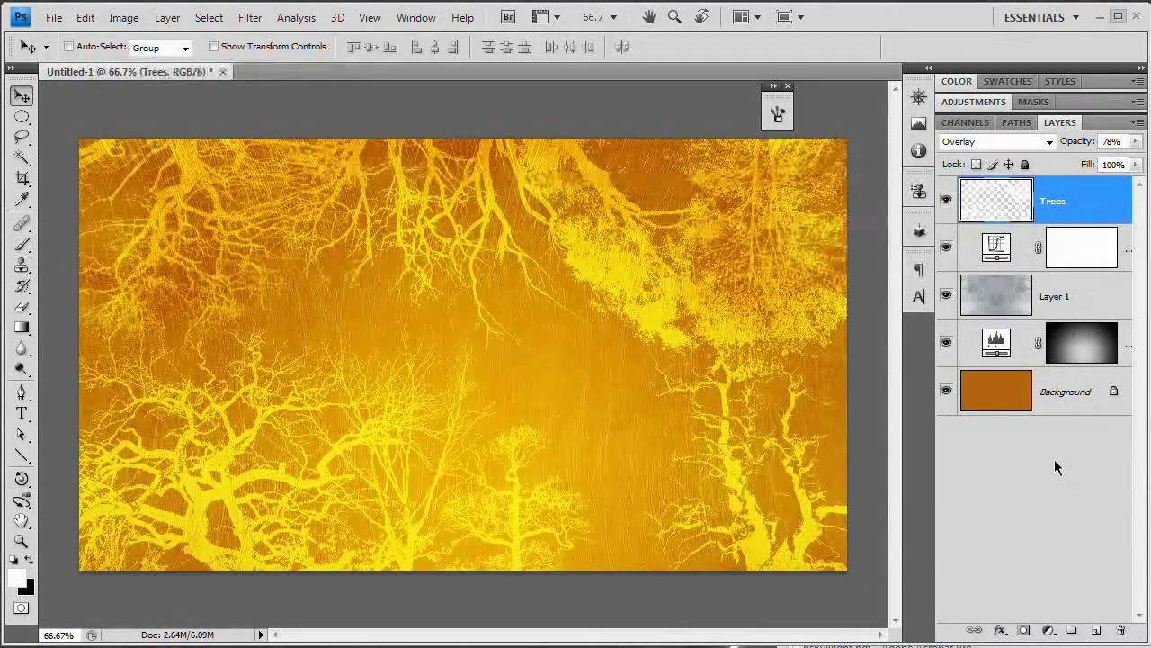
Step: Add a new layer above the Trees layer and fill it with 50% Gray in Normal mode at 100% opacity
left_click(1096, 629)
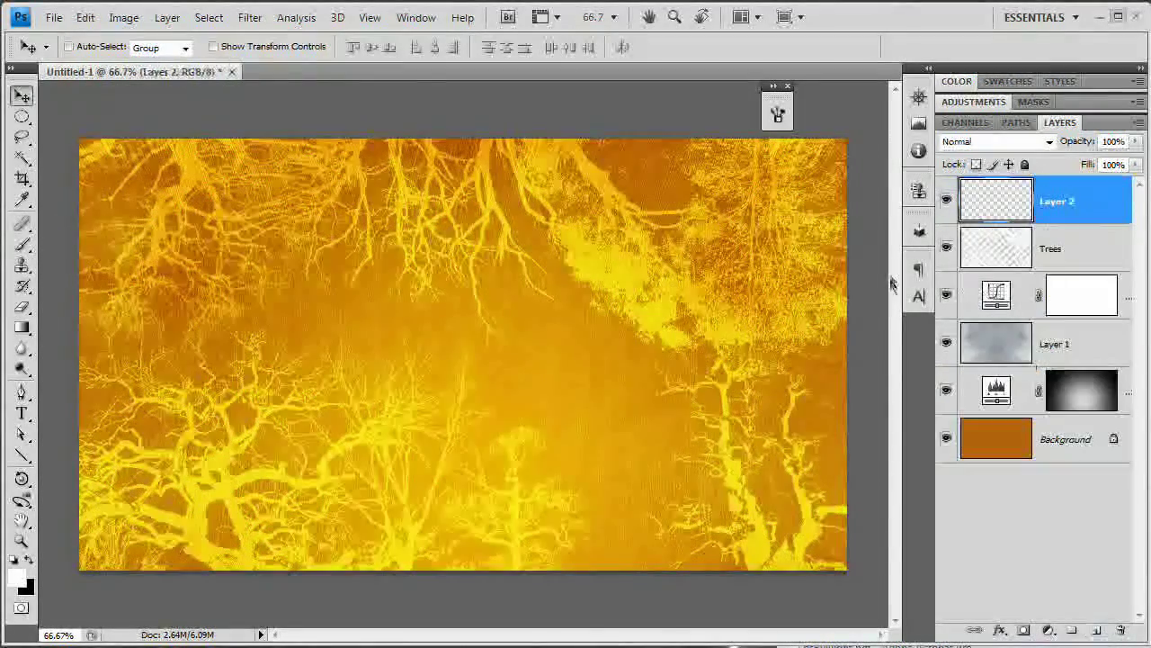
left_click(123, 17)
mouse_move(88, 20)
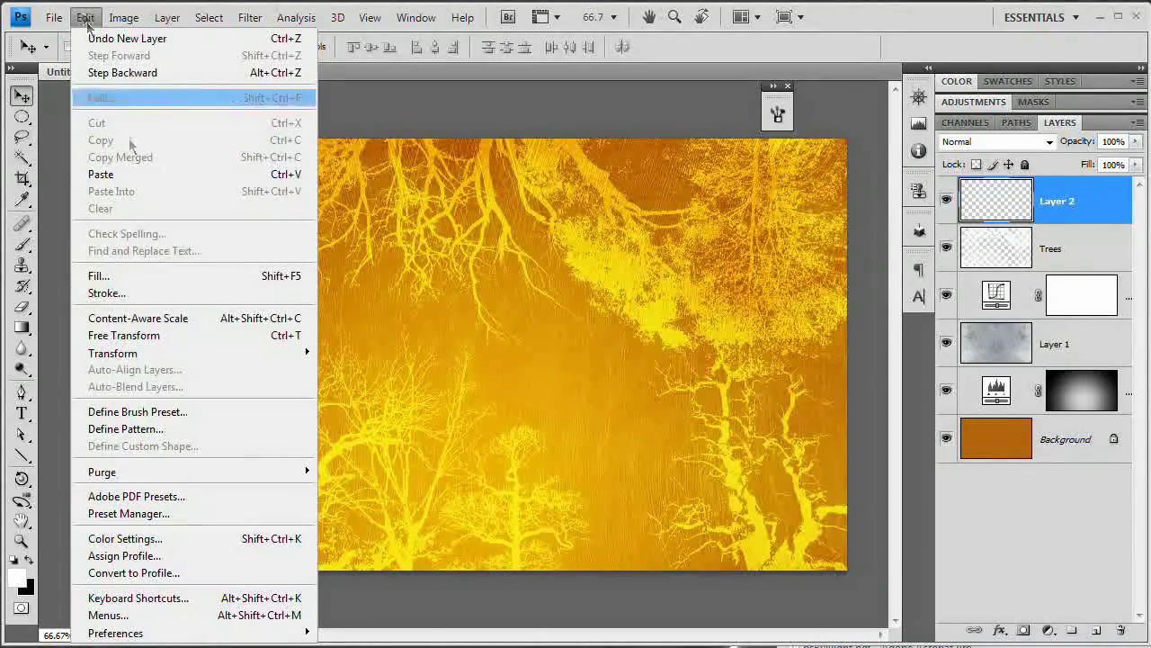
left_click(160, 276)
left_click(350, 199)
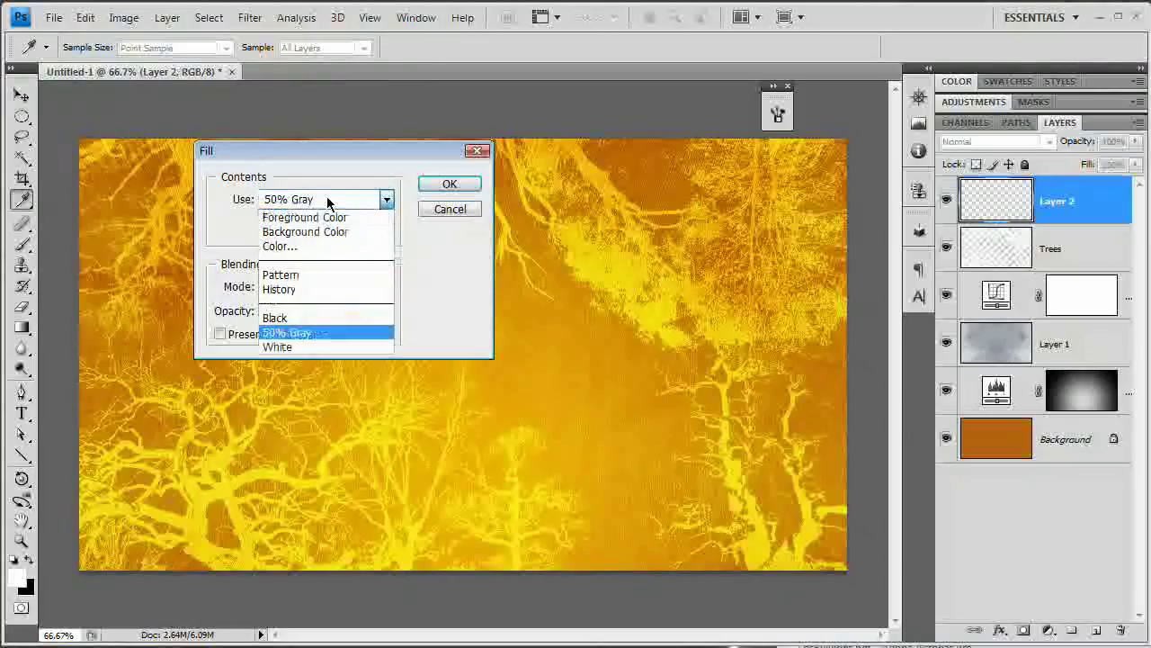
left_click(309, 333)
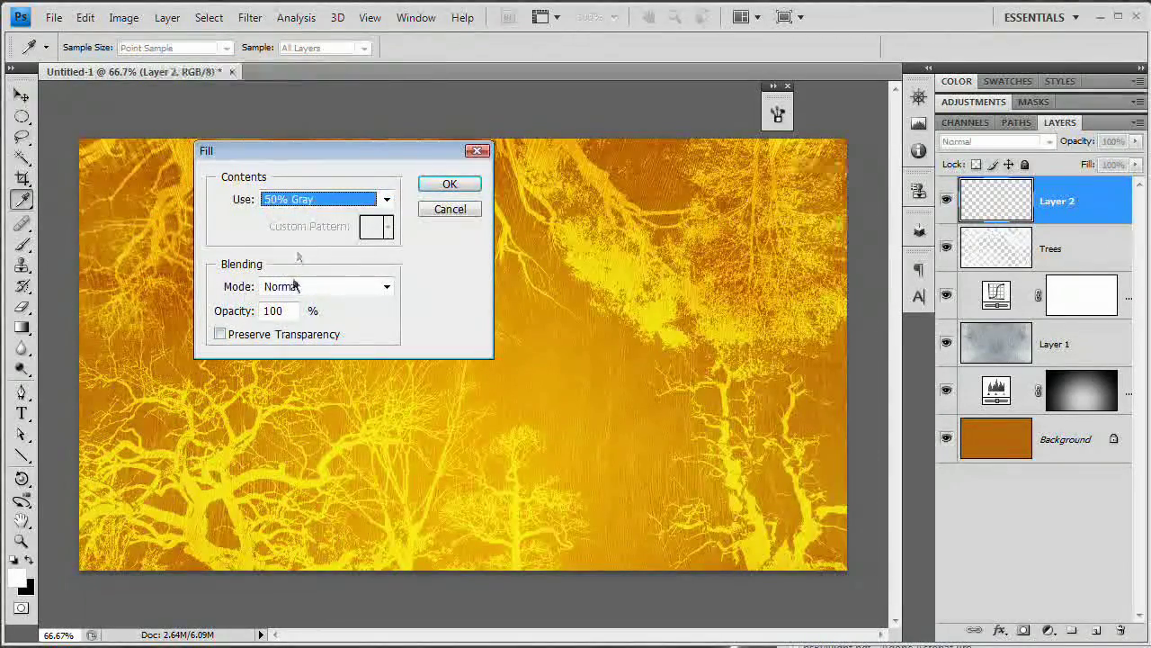
left_click(455, 186)
key("v")
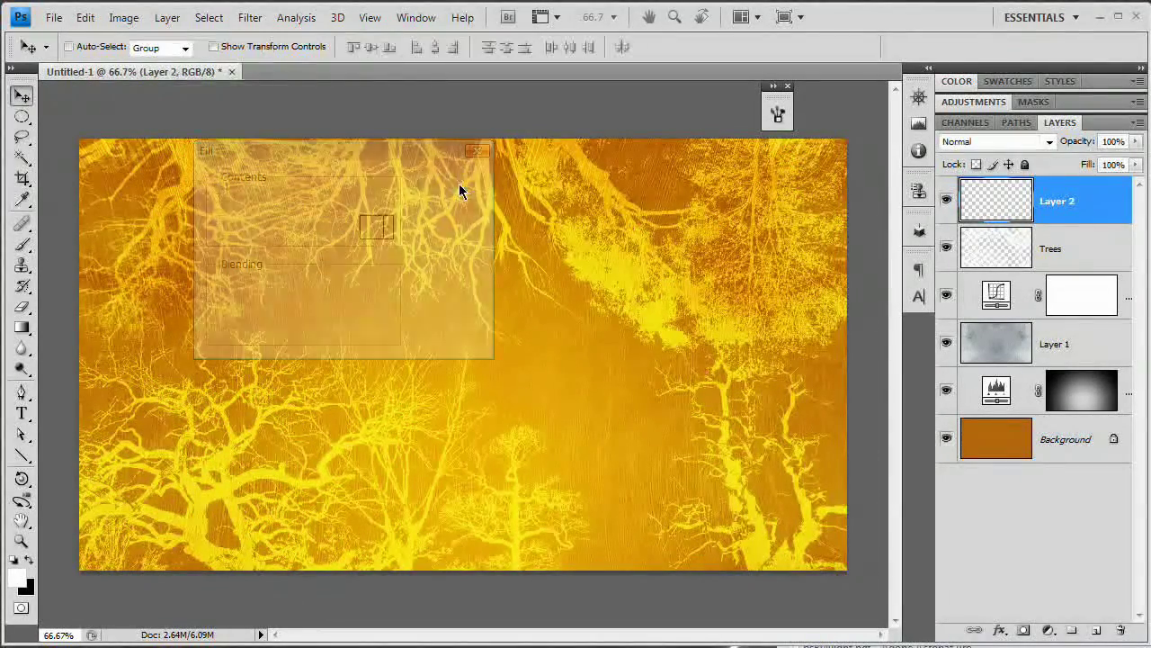
Step: Apply the Lens Correction filter to the gray layer with a vignette amount of -100
left_click(257, 27)
mouse_move(340, 208)
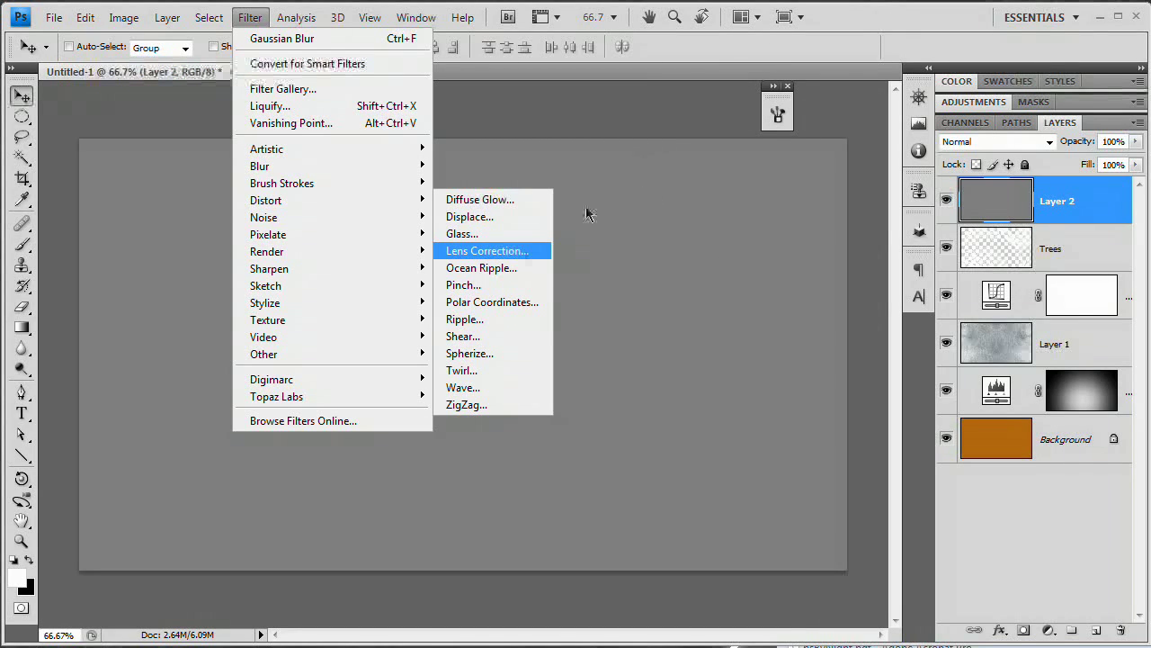
key("Return")
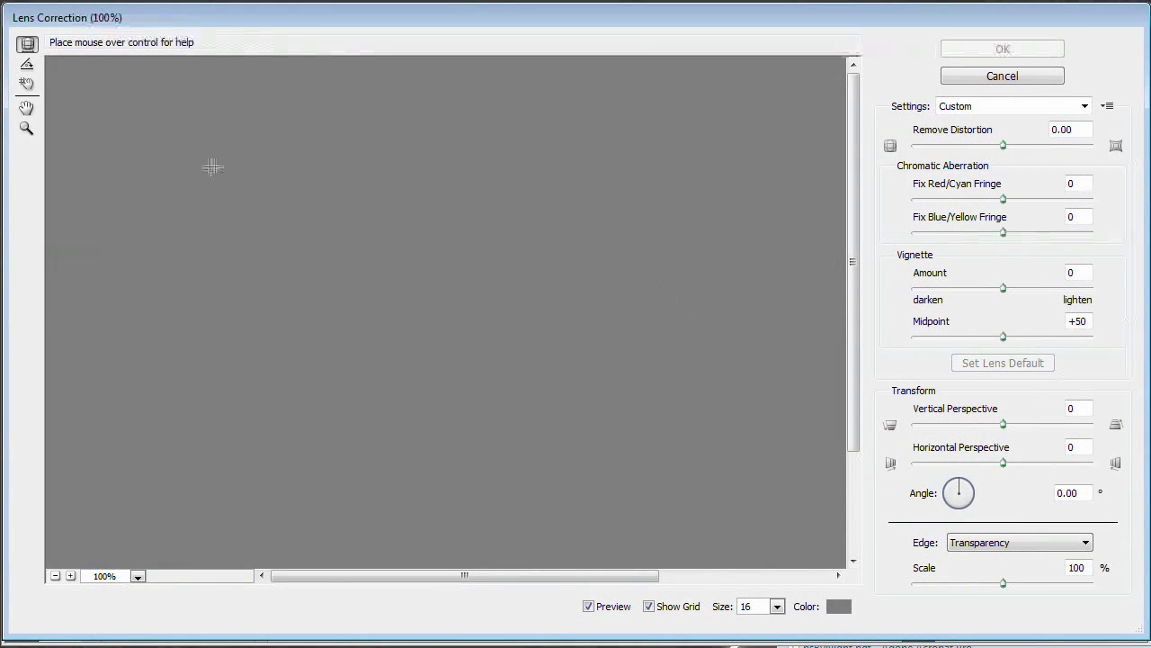
left_click(55, 575)
left_click(55, 576)
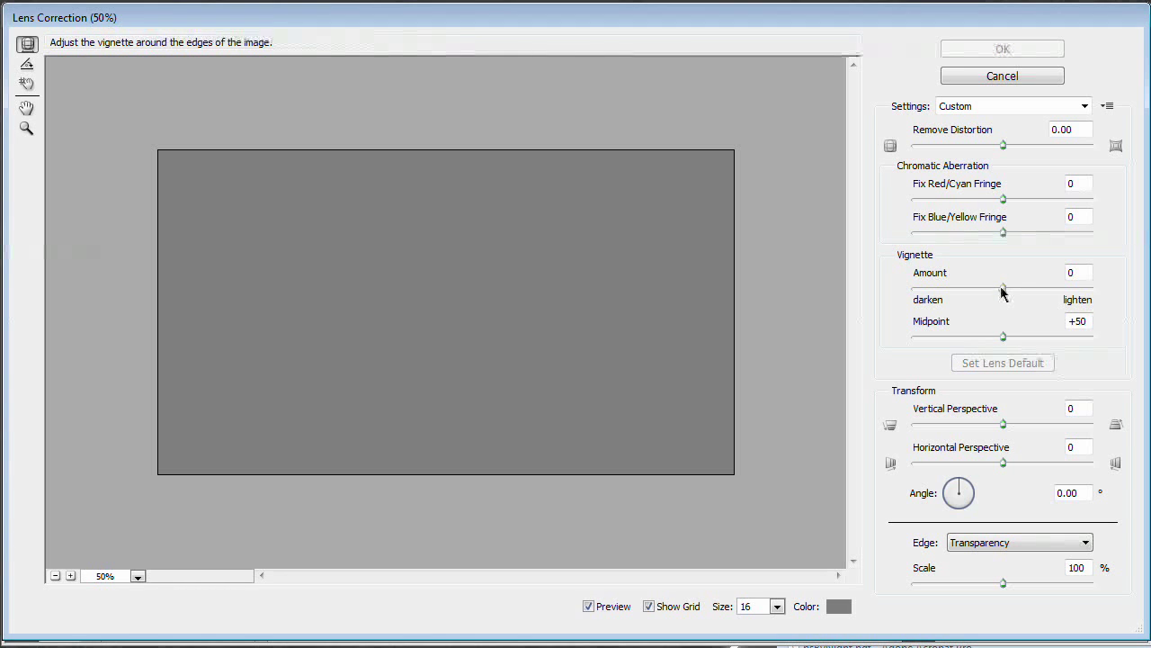
left_click_drag(1000, 291, 913, 299)
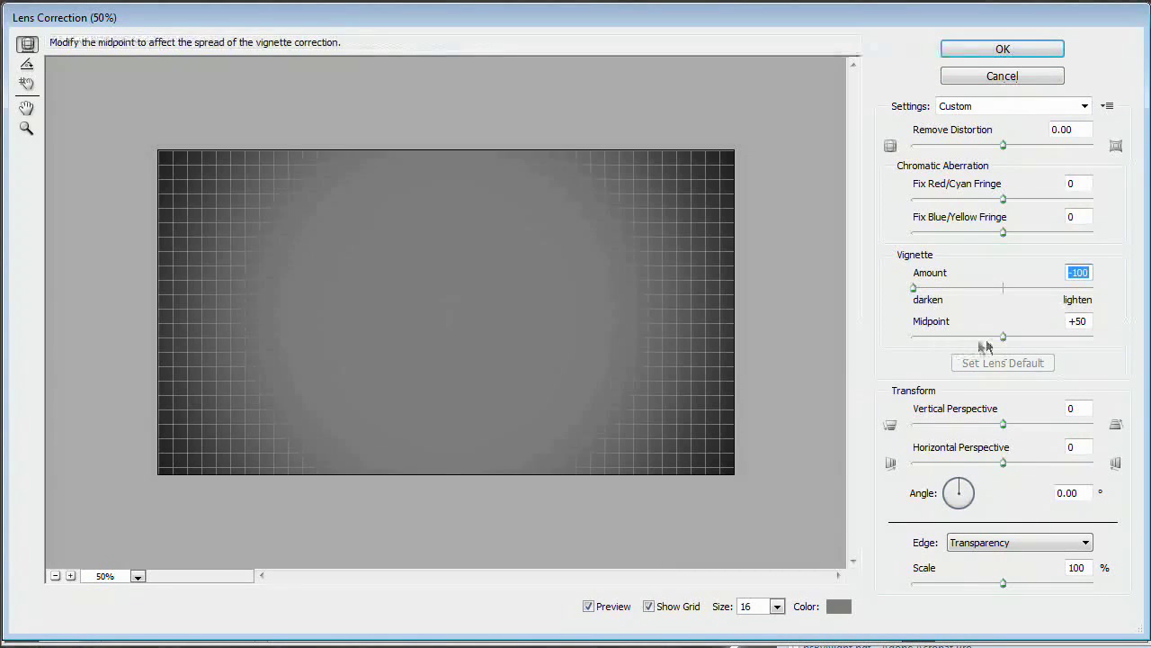
left_click(1001, 50)
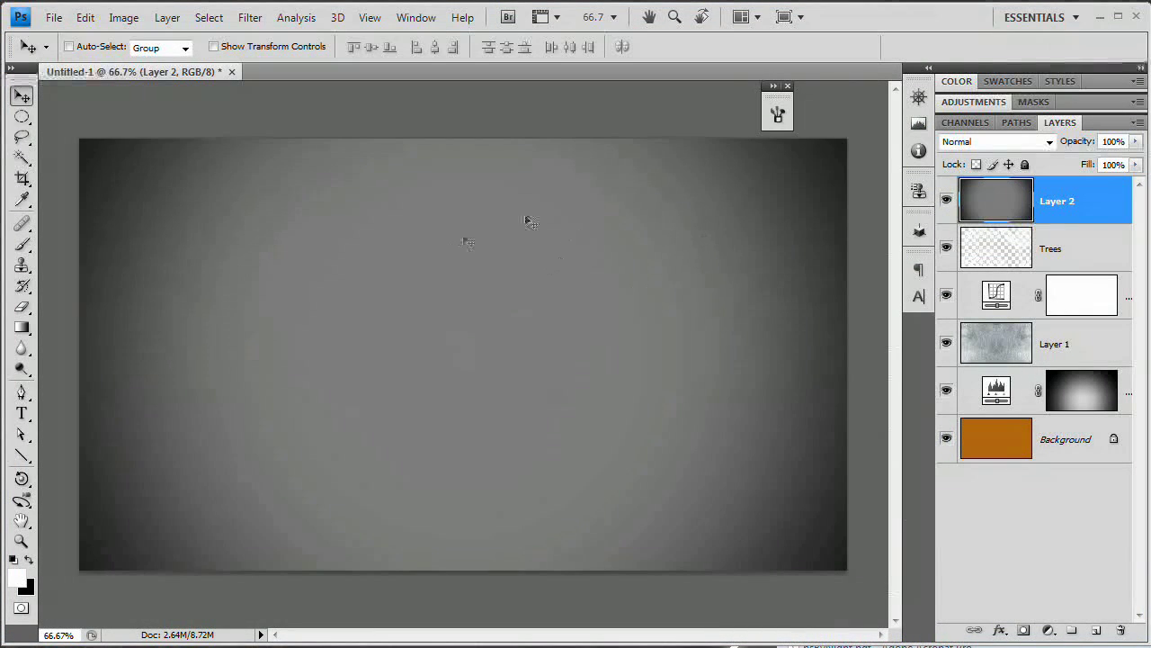
Step: Set the vignette layer's blend mode to Overlay and compare the image with the layer hidden and shown
left_click(1044, 142)
left_click(971, 375)
left_click(948, 200)
left_click(947, 200)
left_click(947, 200)
left_click(948, 200)
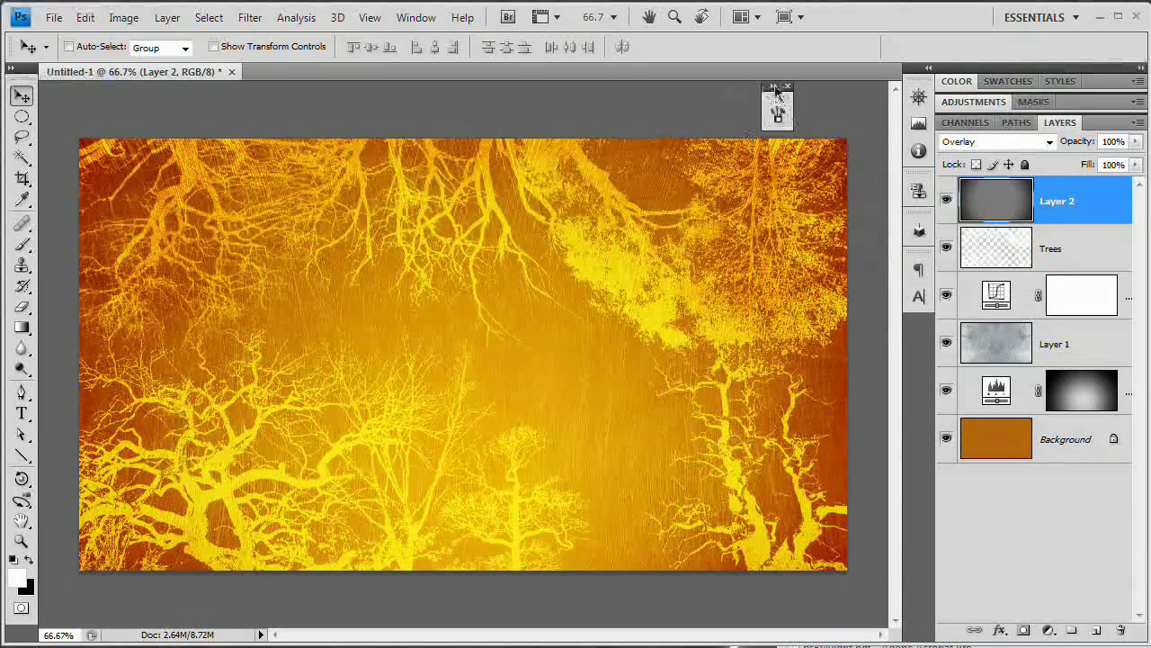
Step: Dock the floating brushes panel below the Character panel icon in the collapsed panel column
left_click_drag(776, 92, 905, 333)
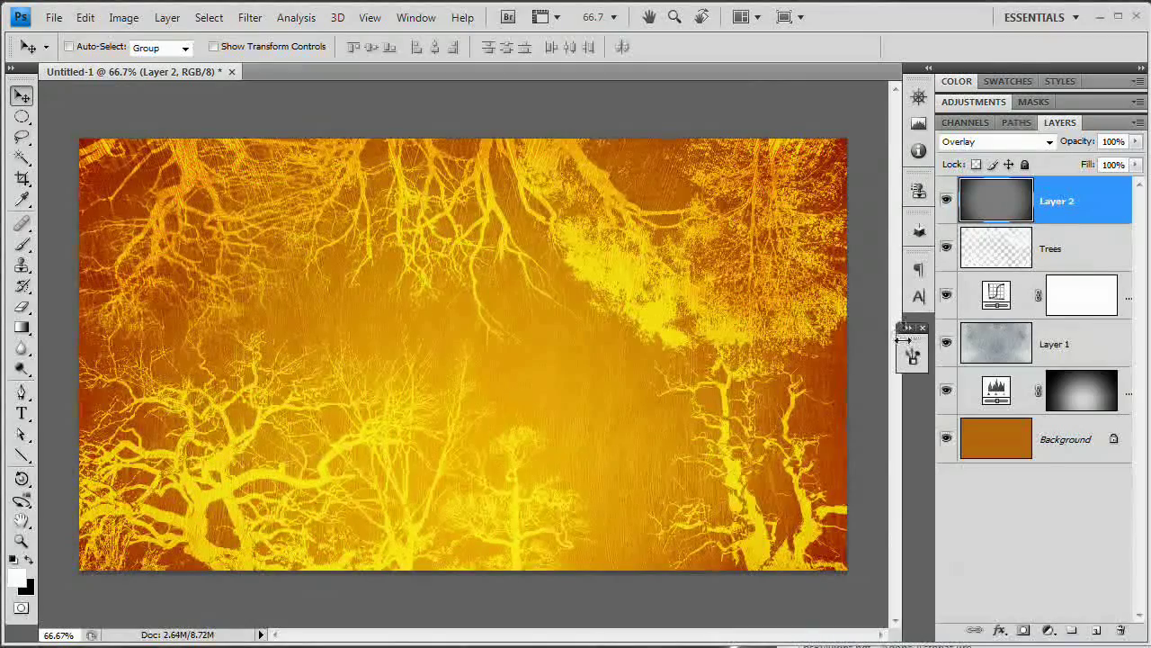
left_click_drag(907, 328, 918, 334)
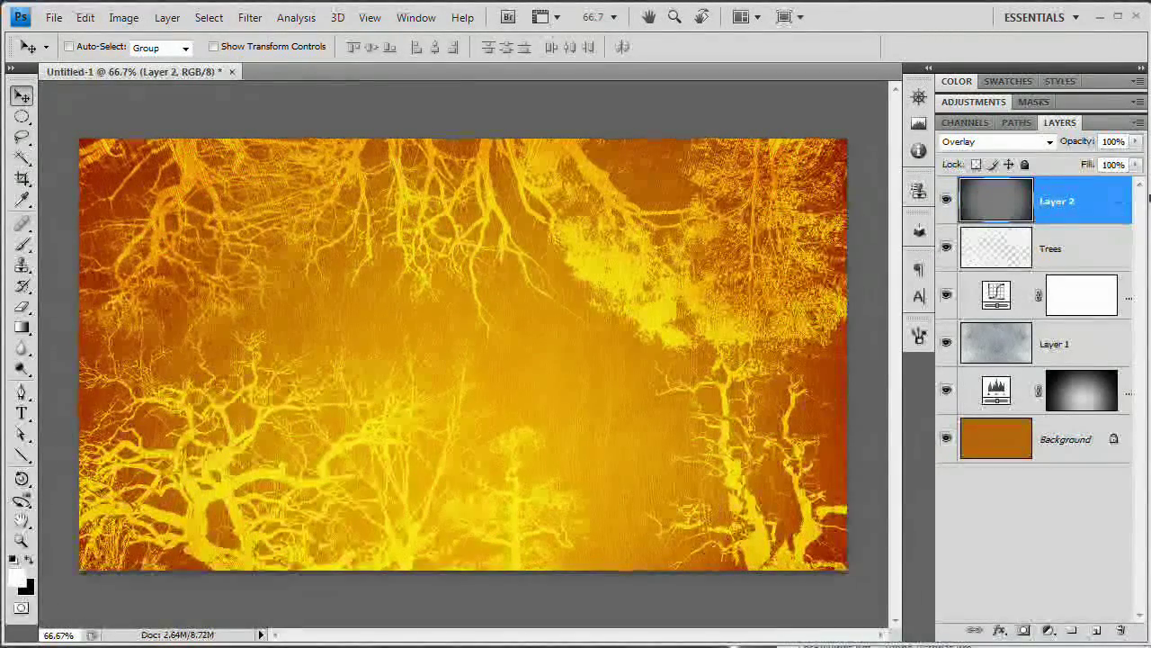
Step: Rename the vignette layer as Vig and add a new layer named TempBG above it
double_click(1057, 204)
type("Vig")
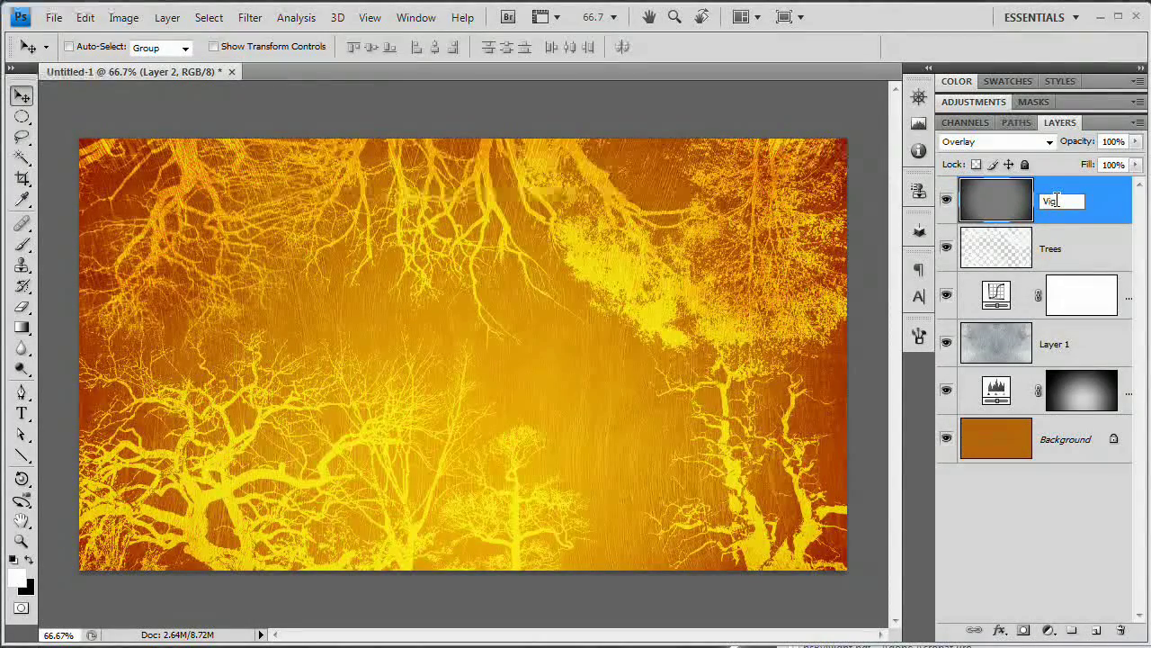
key("Return")
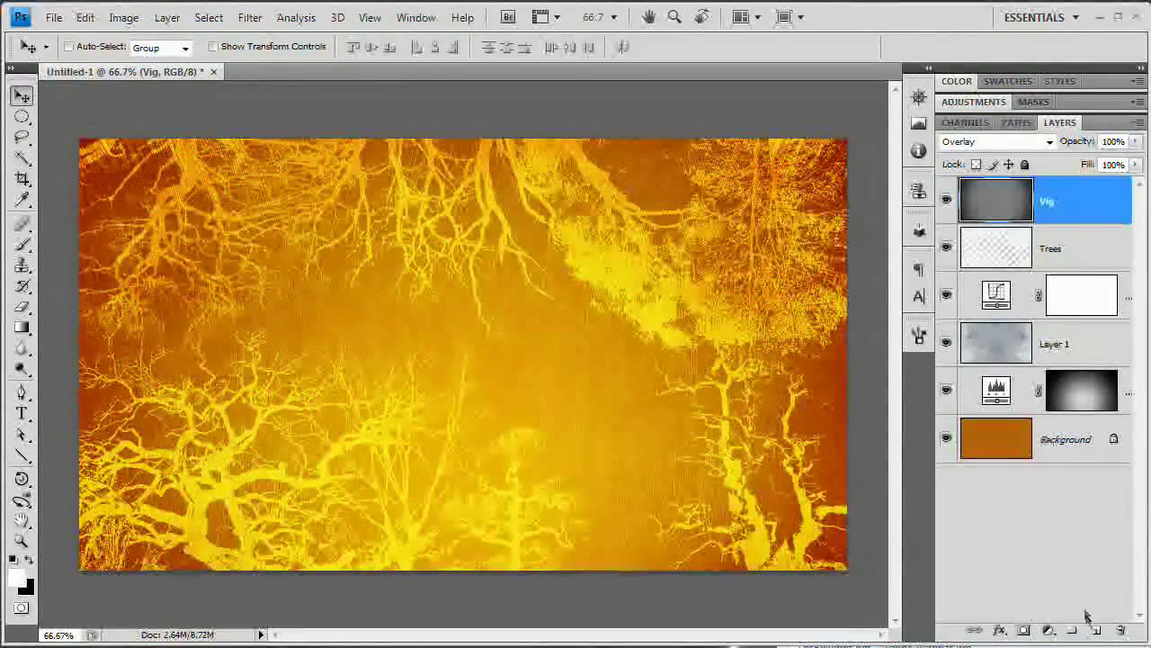
left_click(1095, 628)
double_click(1056, 203)
type("TempBG")
key("Return")
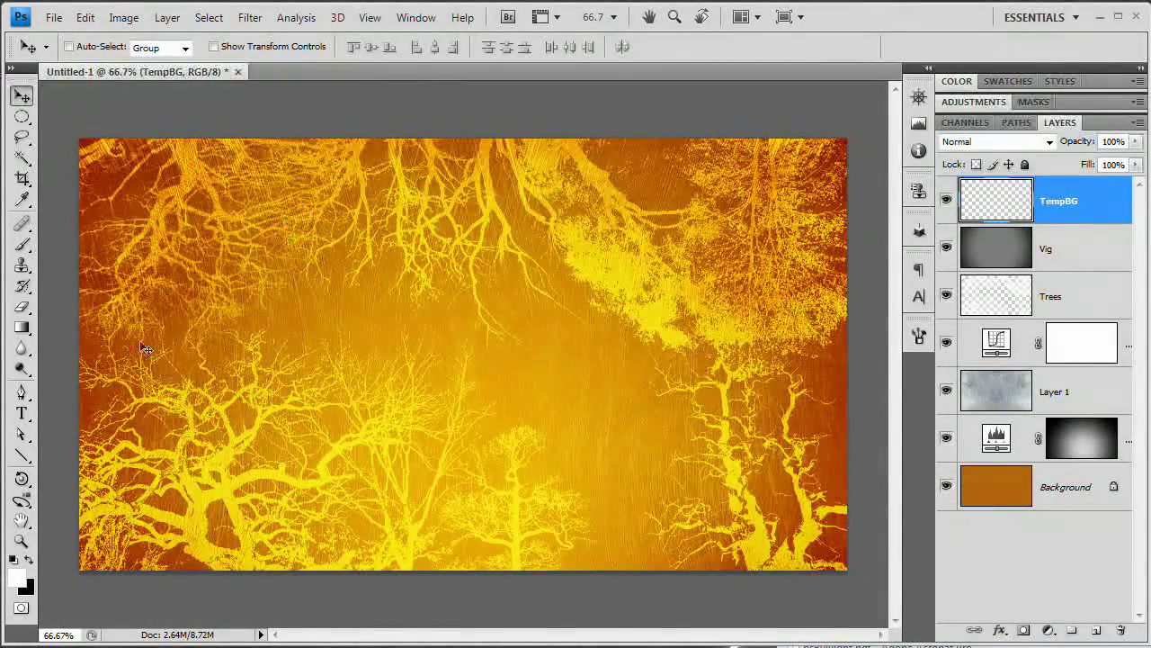
Step: Place a fixed-size 800 x 600 px rectangular selection around the canvas's middle, fill it with white on the TempBG layer and deselect
left_click_drag(22, 124, 95, 117)
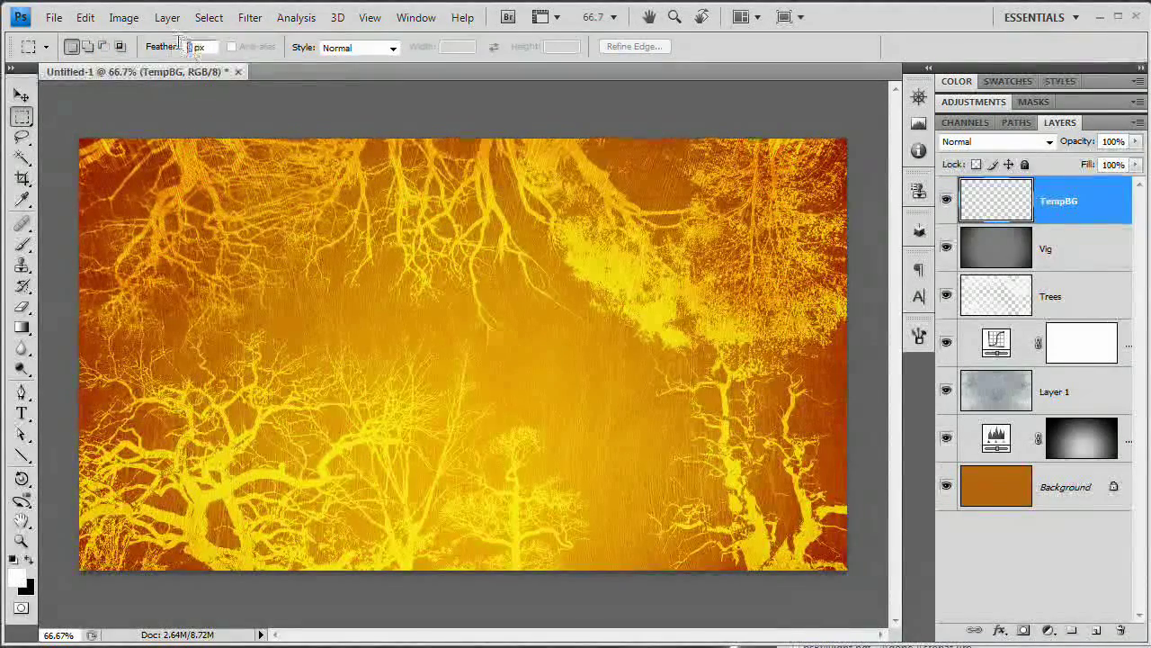
left_click(357, 50)
left_click(342, 92)
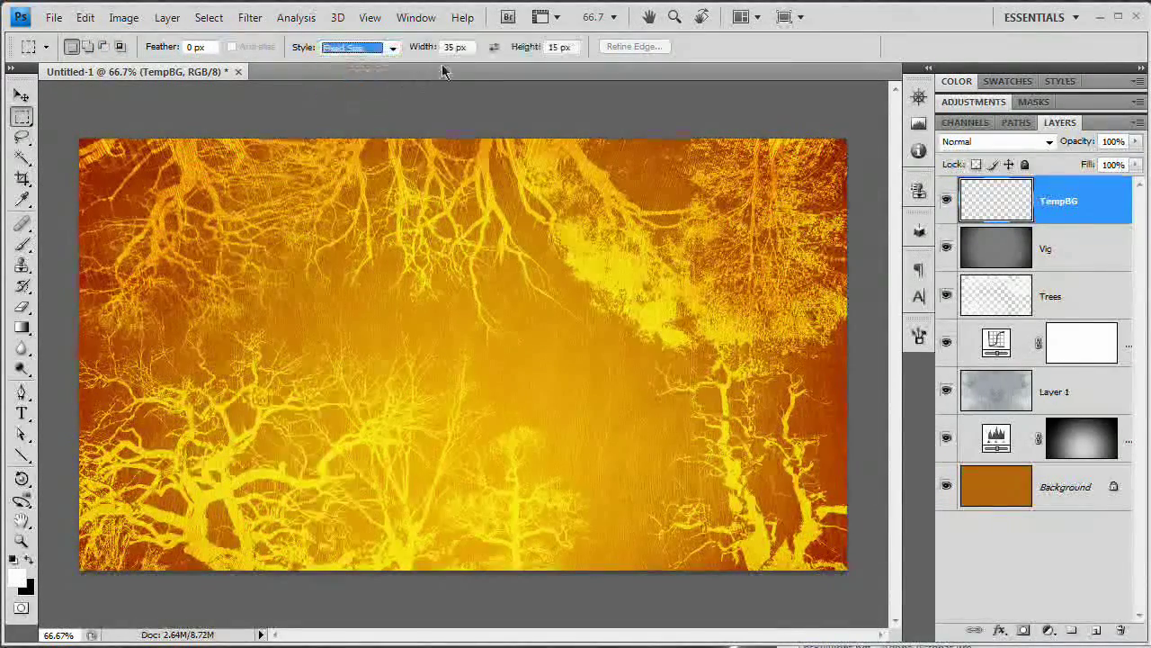
double_click(455, 47)
type("800")
key("Tab")
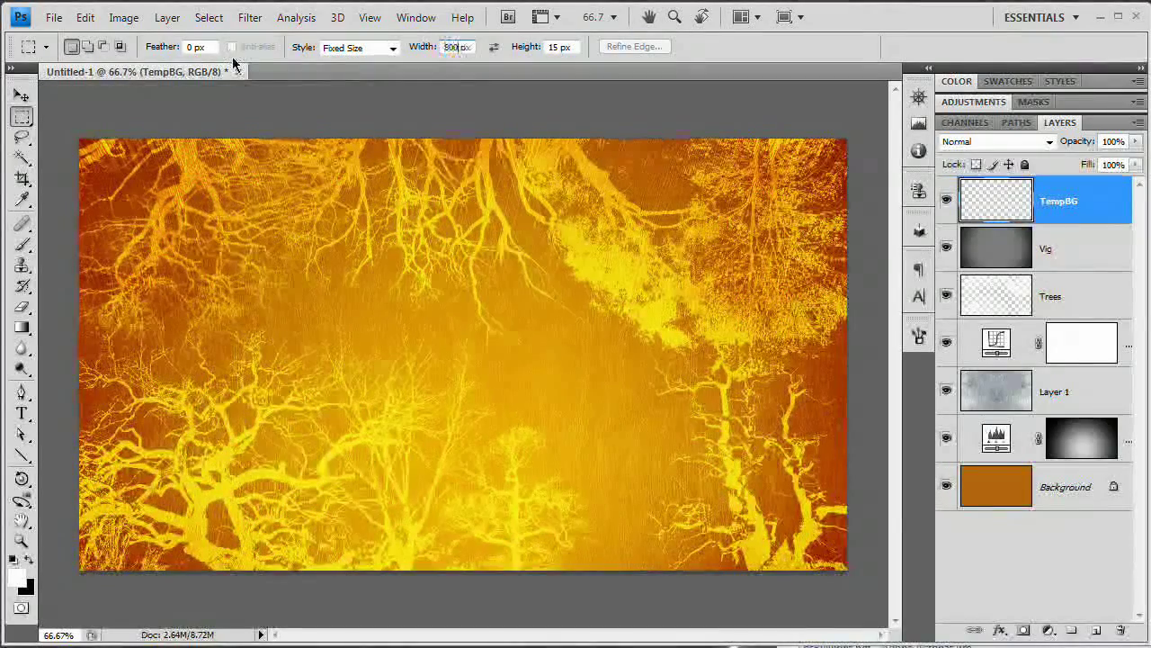
type("600")
key("Tab")
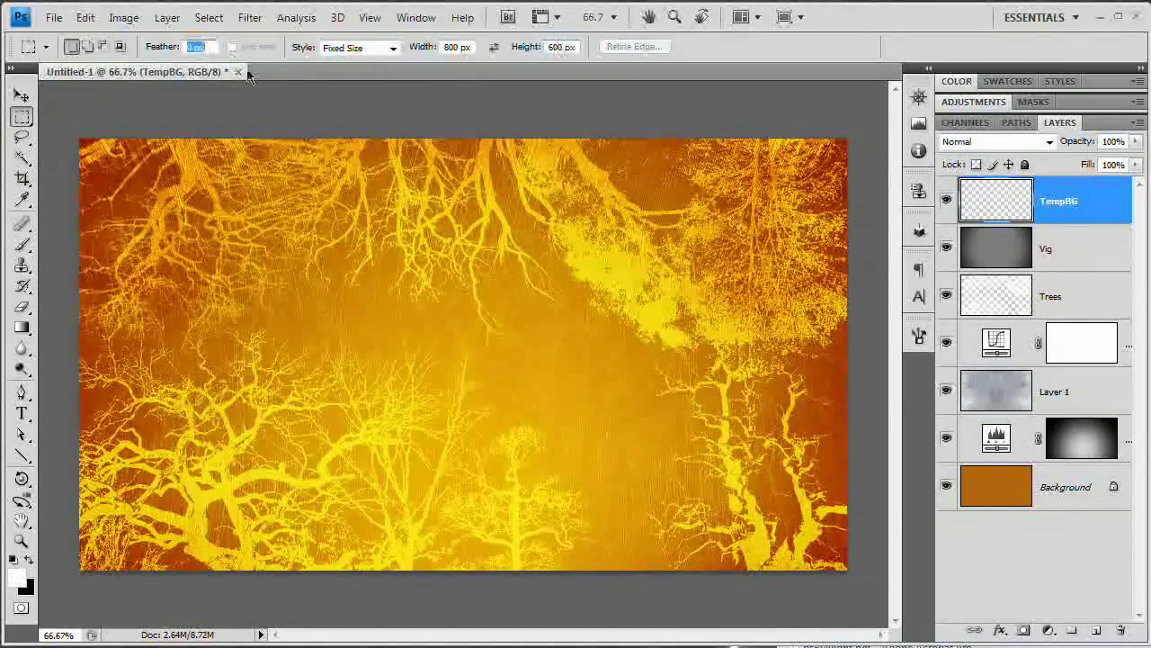
left_click(223, 174)
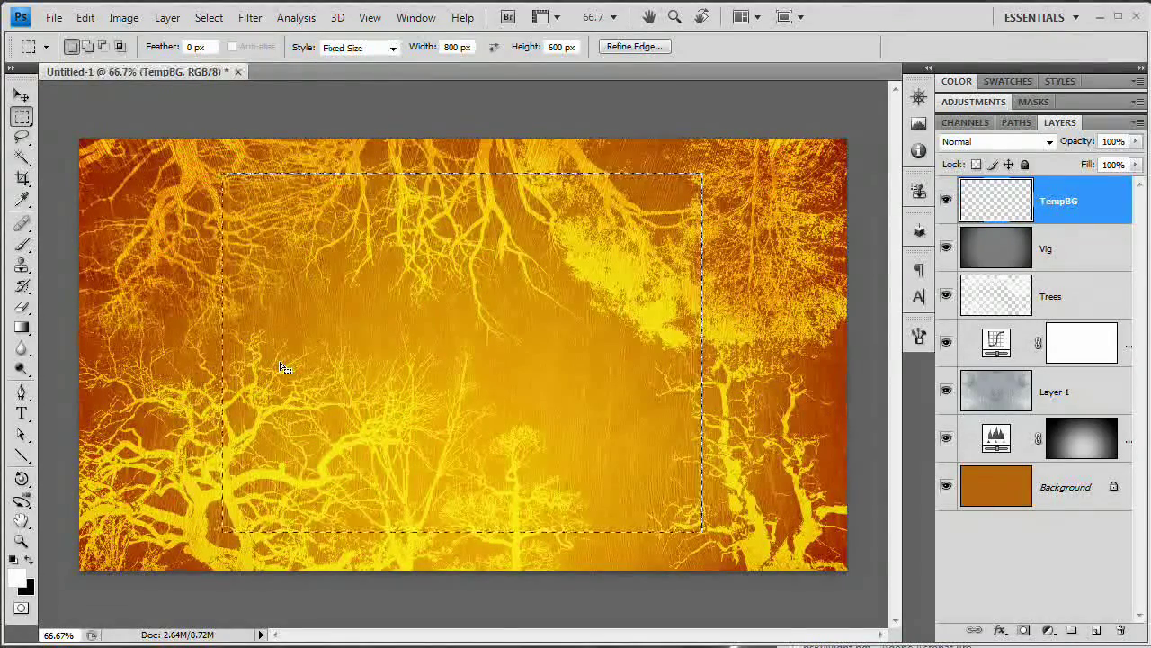
key("alt")
key("alt+BackSpace")
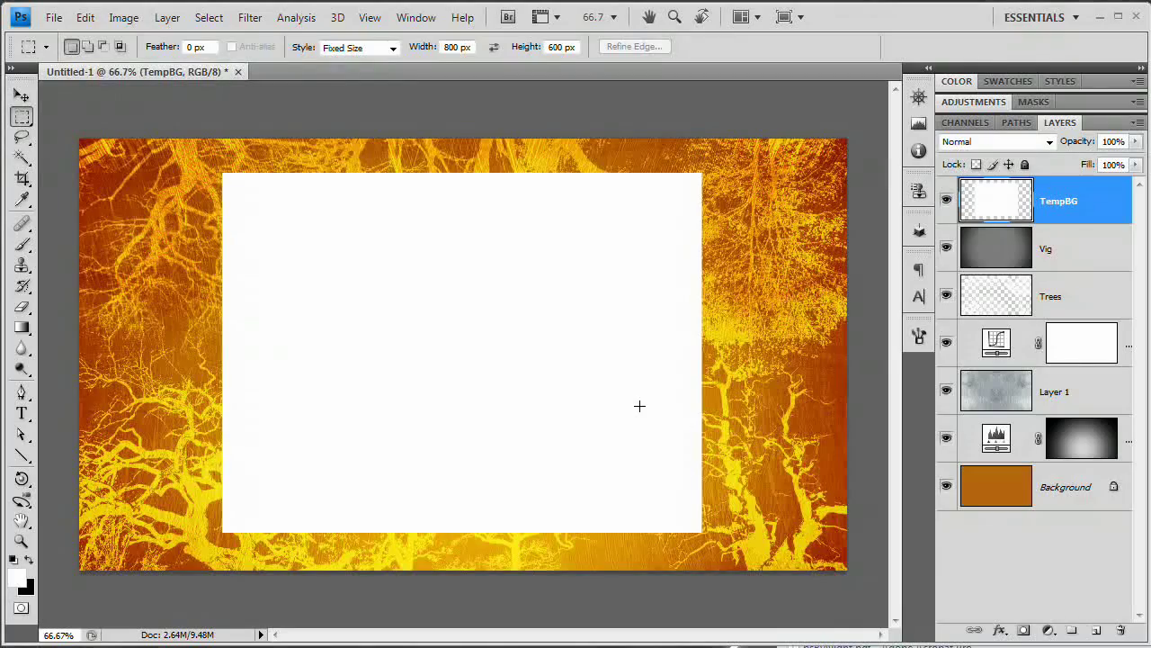
Step: Centre the white rectangle vertically and horizontally on the canvas, using the whole canvas as the alignment selection, and deselect
key("ctrl+a")
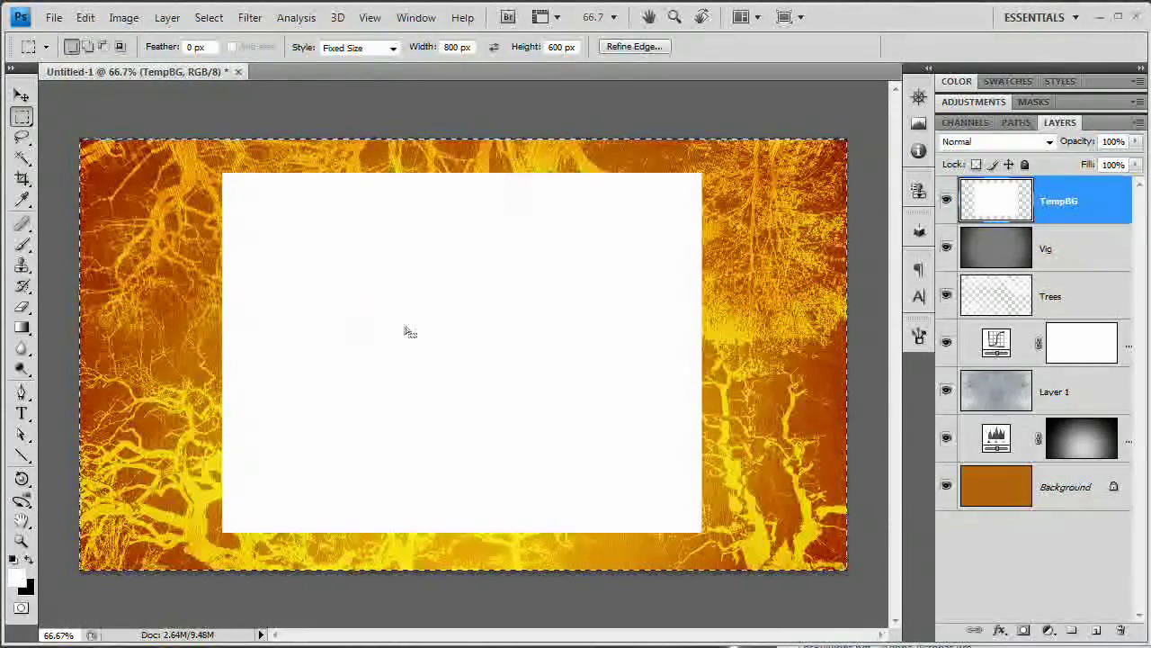
key("v")
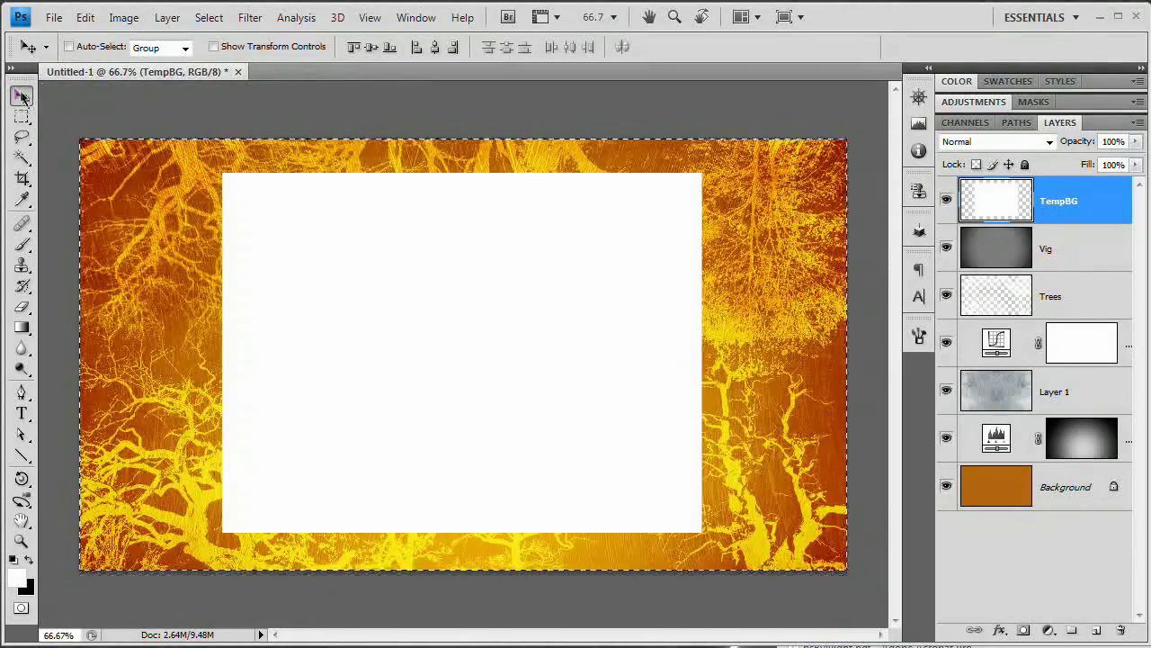
left_click(370, 49)
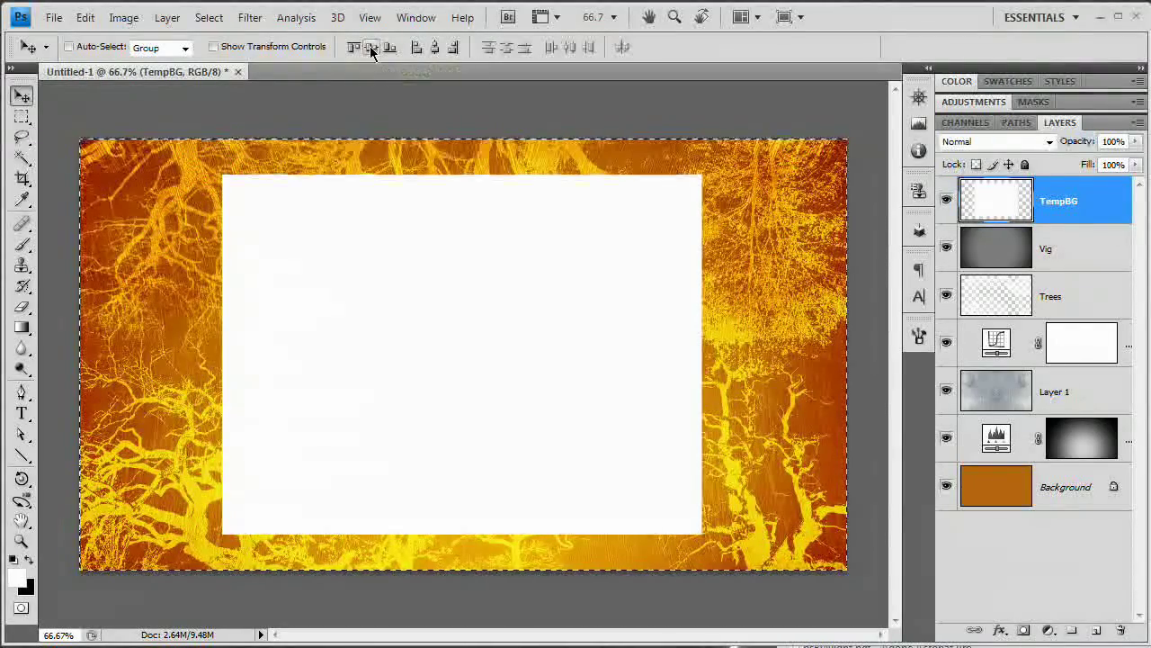
left_click(436, 48)
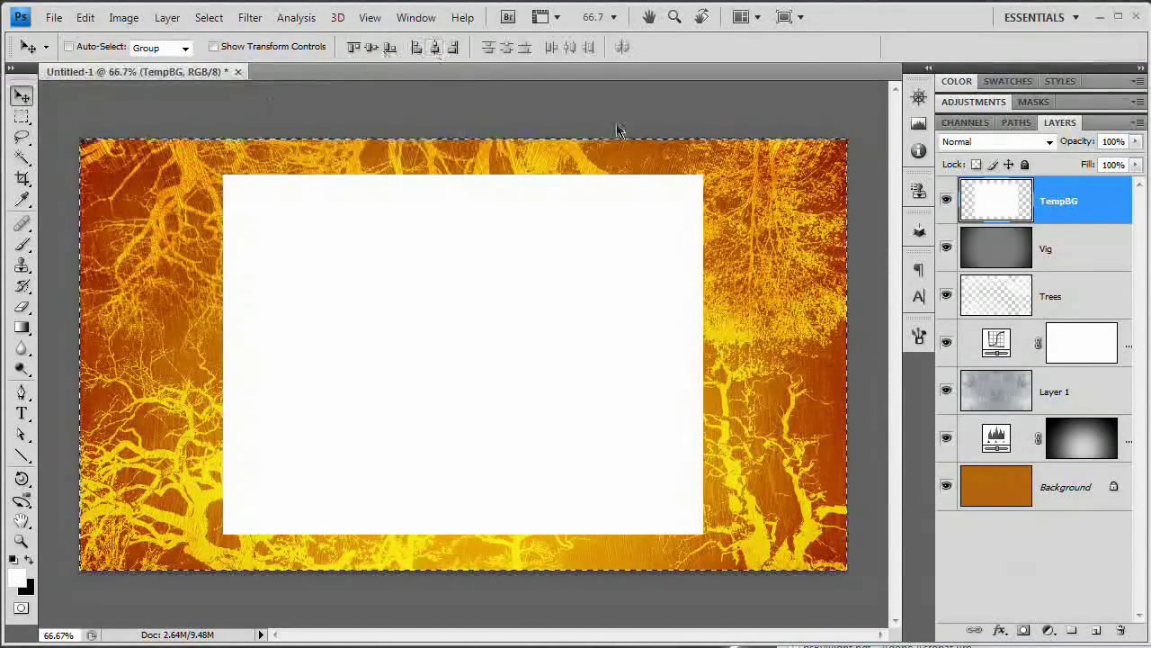
key("ctrl+d")
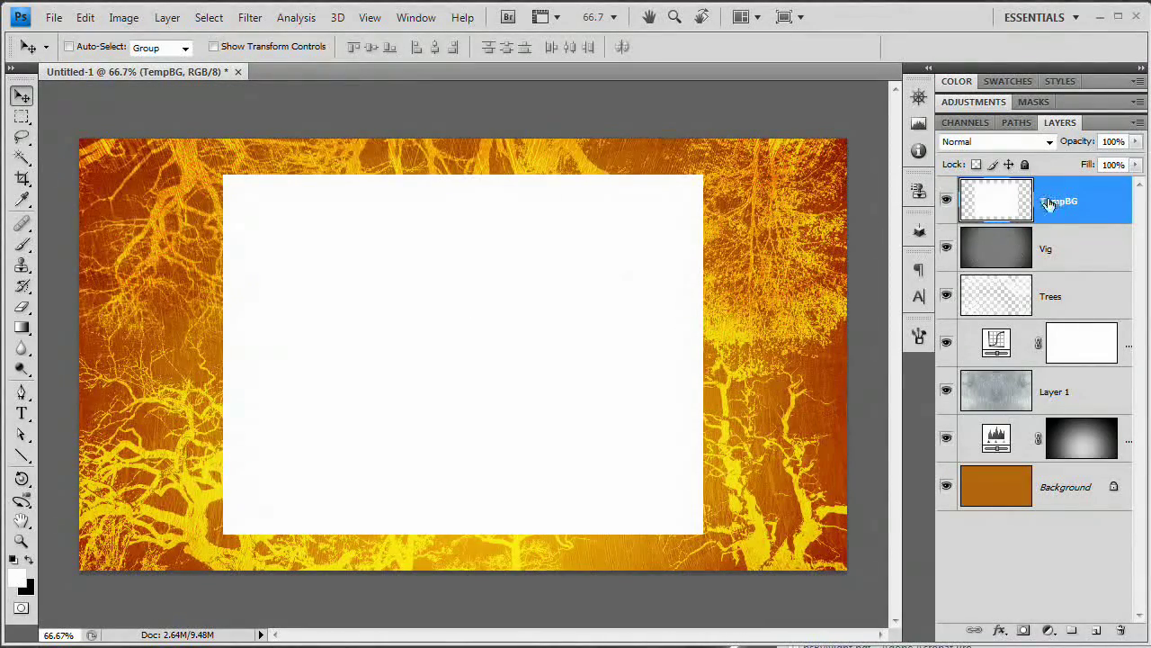
Step: Add a new layer named img1 above the TempBG layer
left_click(1097, 631)
double_click(1058, 200)
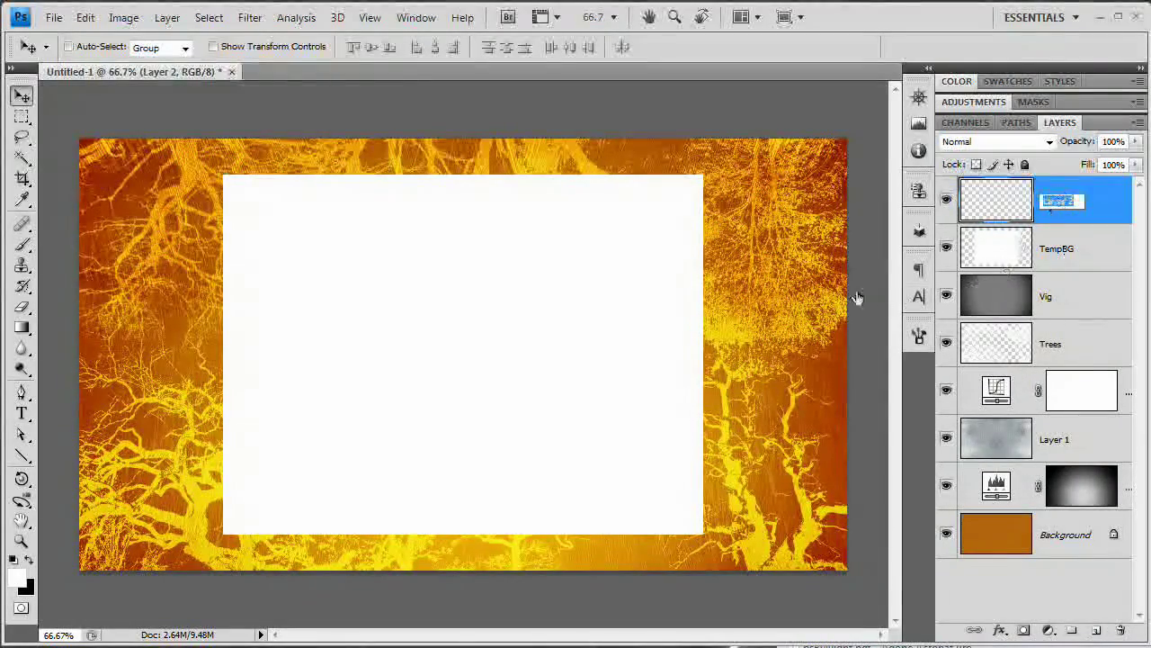
type("img1")
key("Return")
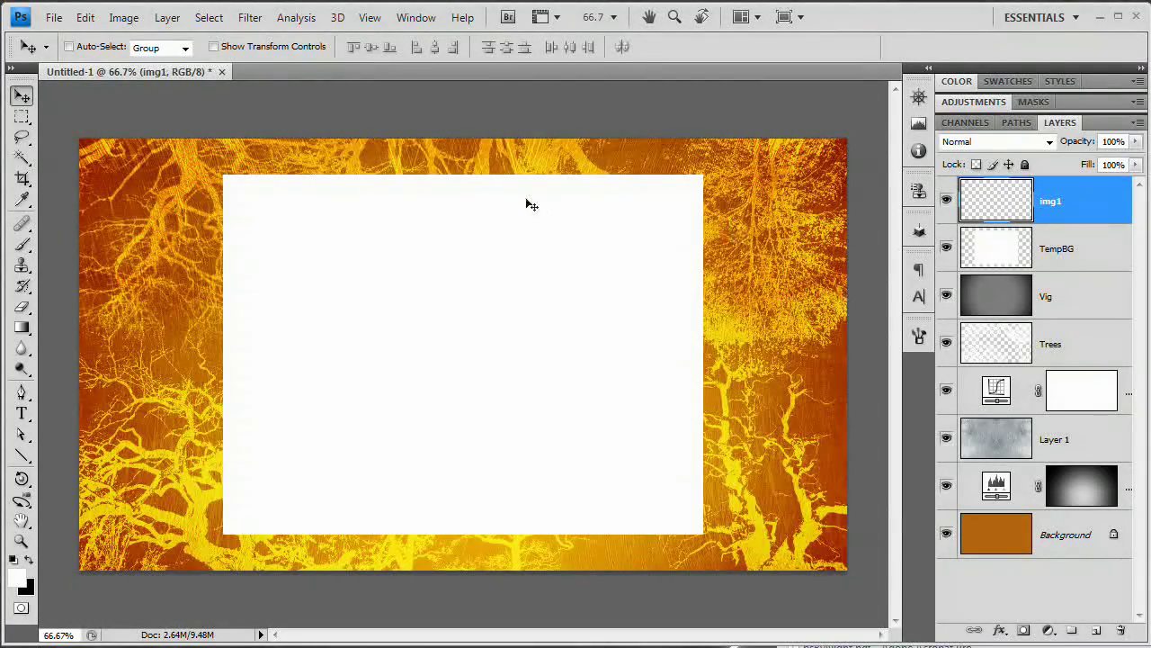
Step: Place a fixed-size 400 x 600 px rectangular selection over the left half of the white rectangle, reaching past its upper edge
left_click(21, 117)
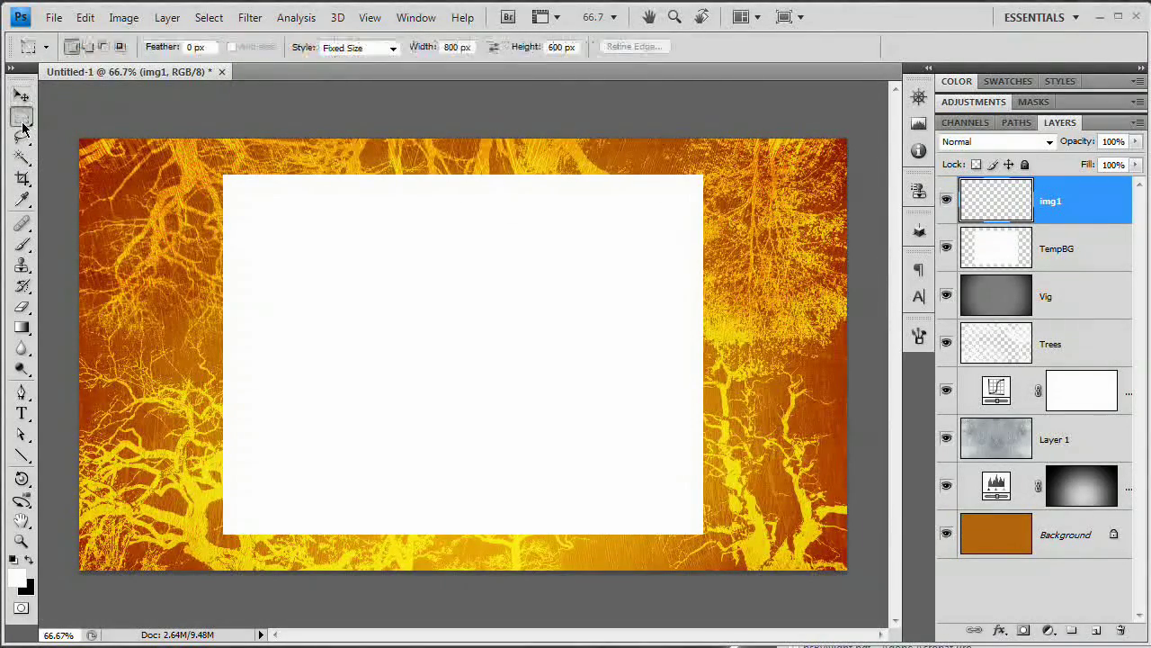
double_click(457, 47)
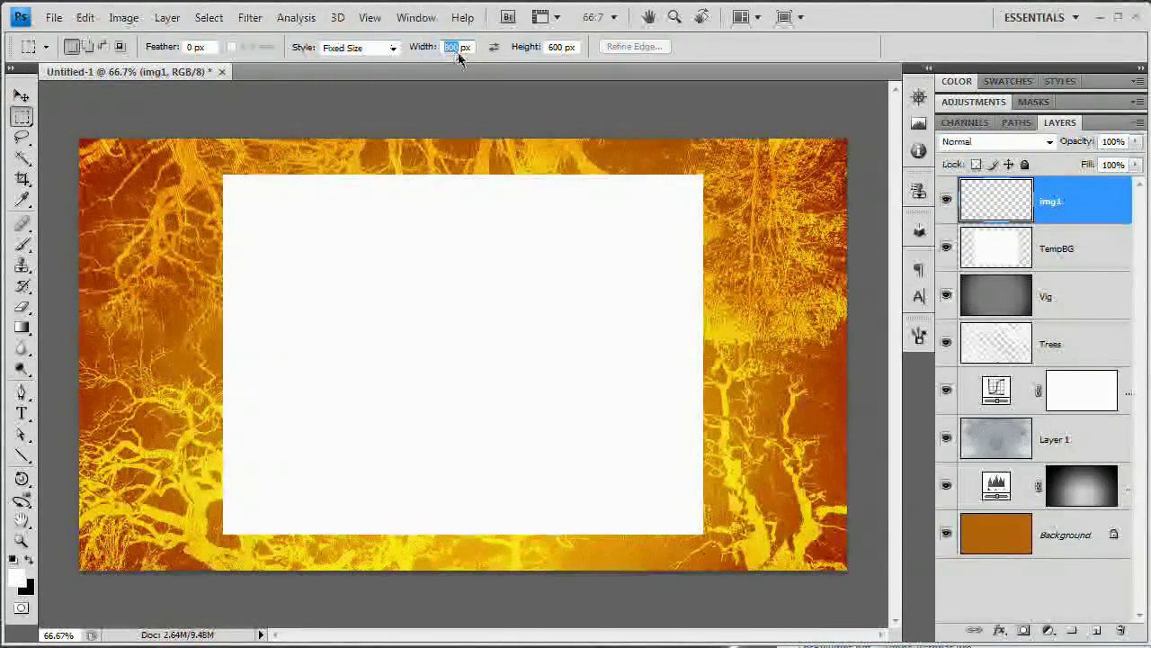
type("400")
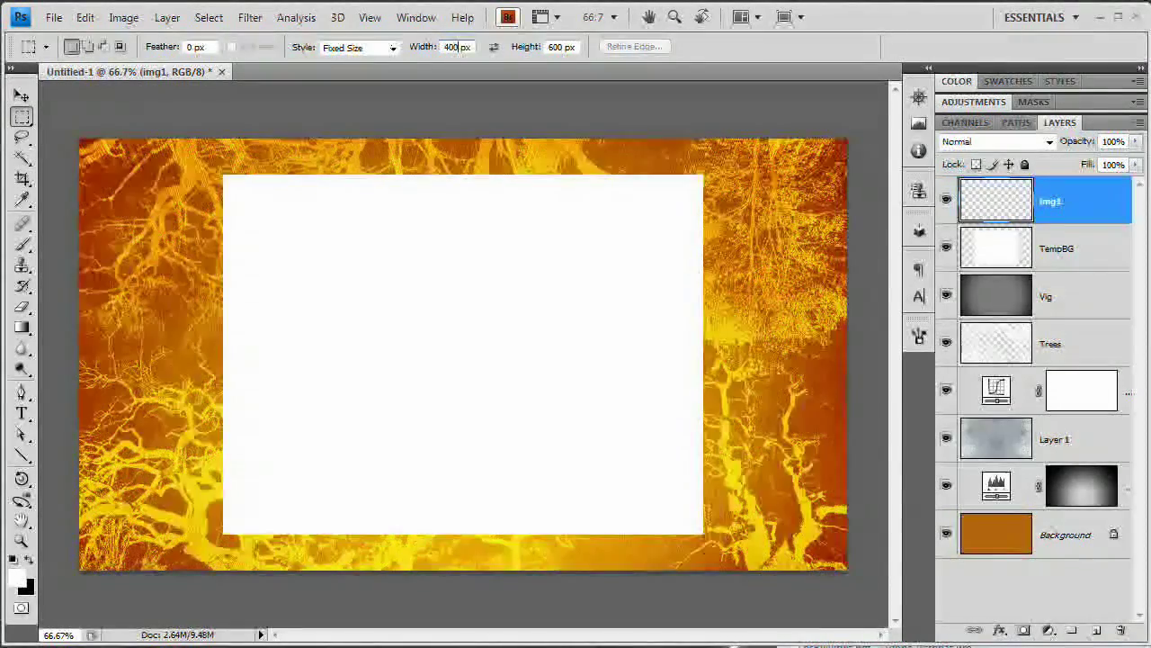
key("Return")
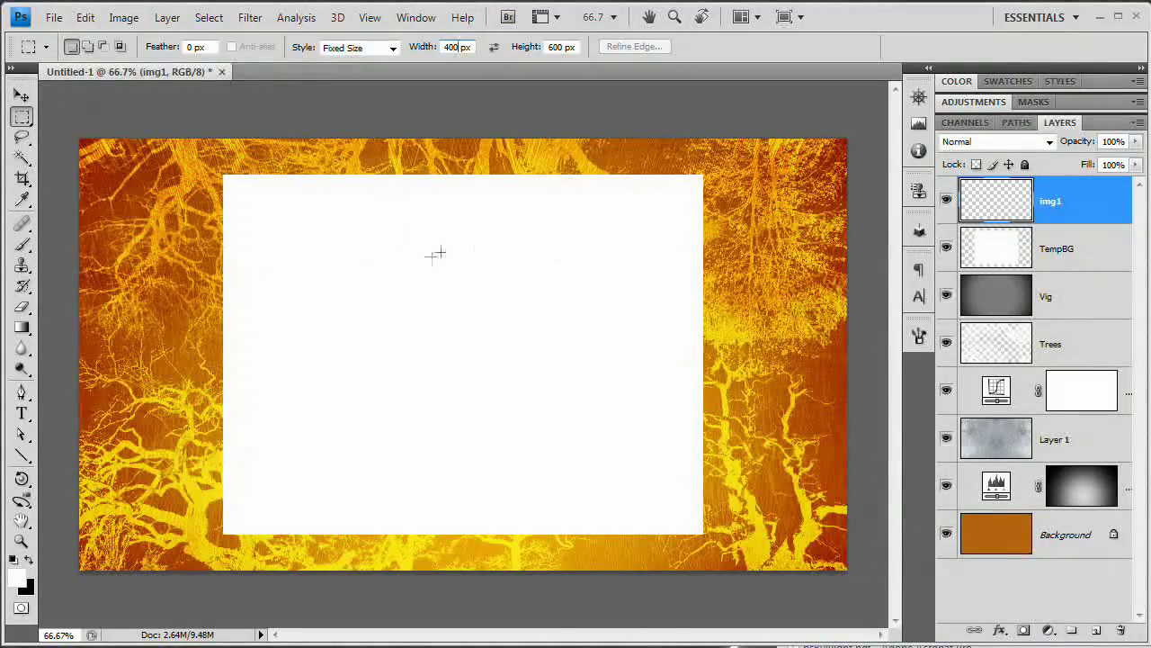
left_click(558, 51)
left_click(557, 48)
left_click_drag(287, 222, 272, 155)
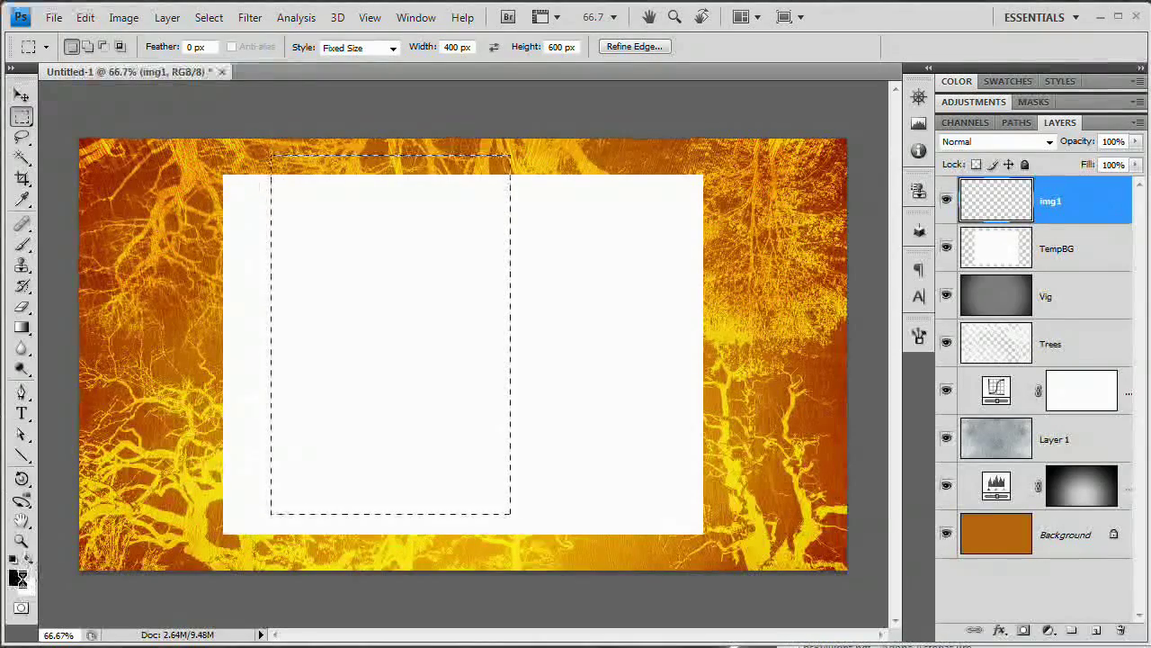
Step: Set the foreground color to bright red
left_click(19, 580)
left_click(583, 216)
left_click(753, 206)
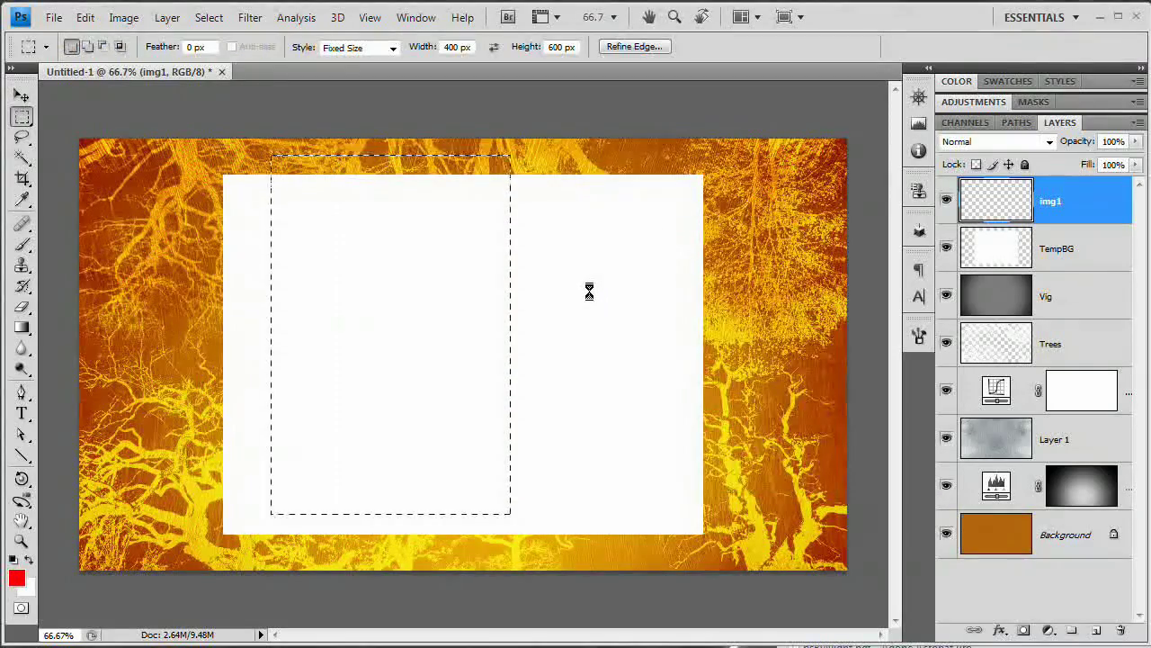
Step: Fill the selection on img1 with red, align the red rectangle to the top and left edges of the TempBG rectangle, and deselect
key("alt+BackSpace")
key("ctrl+d")
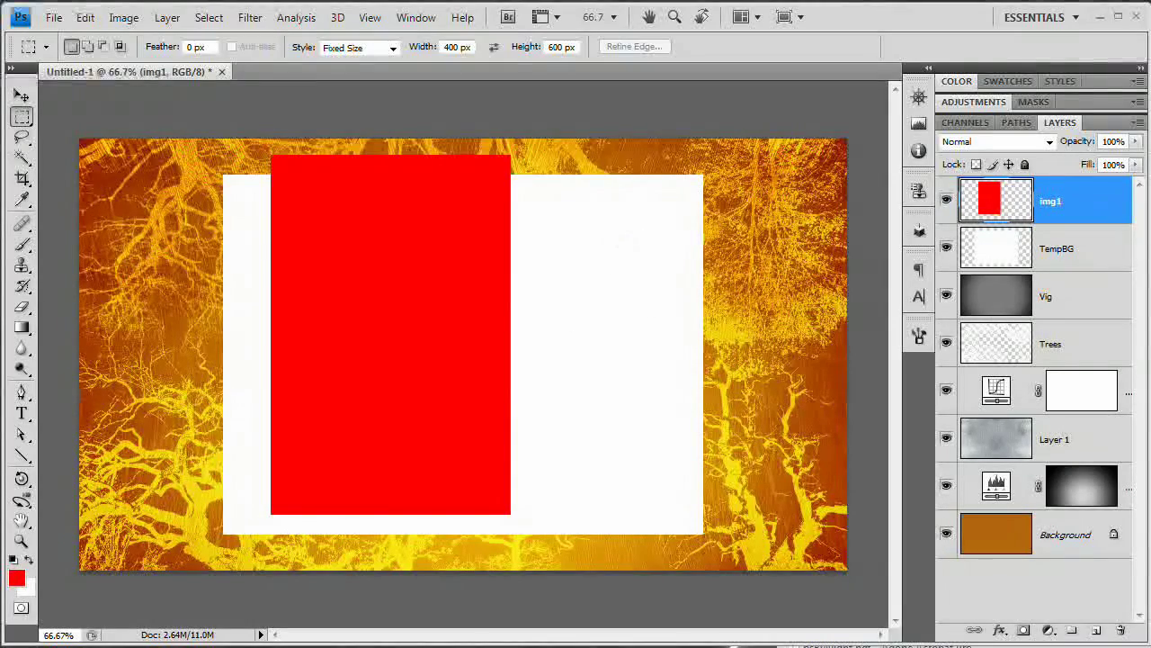
left_click(998, 255, "ctrl")
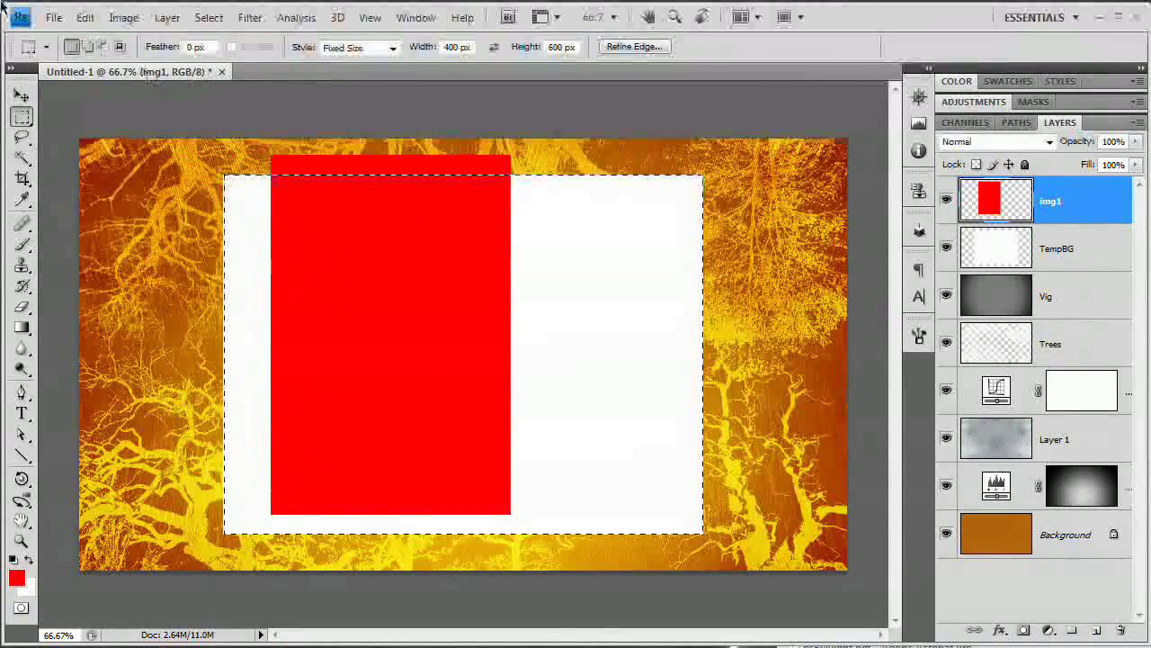
key("v")
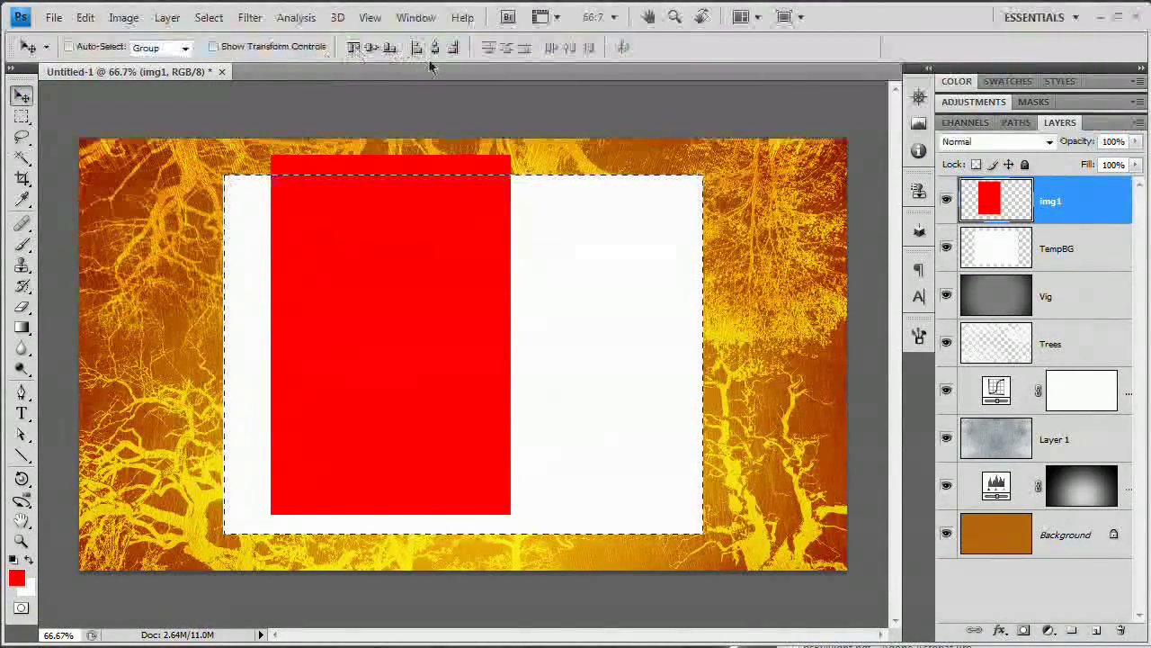
left_click(391, 46)
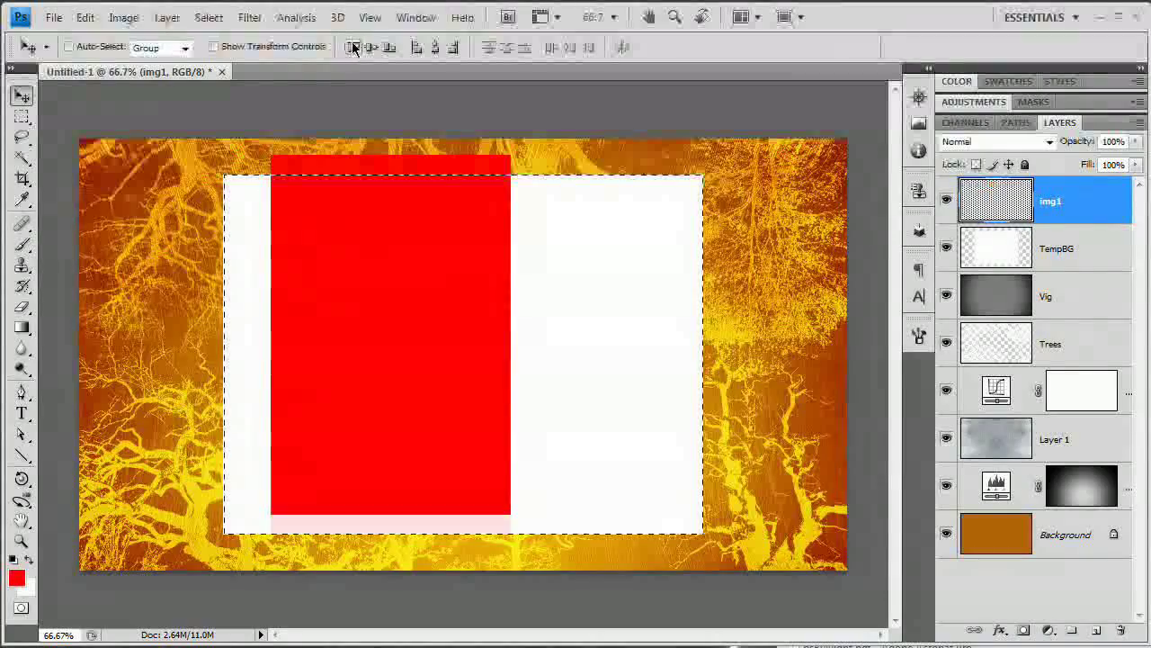
left_click(416, 48)
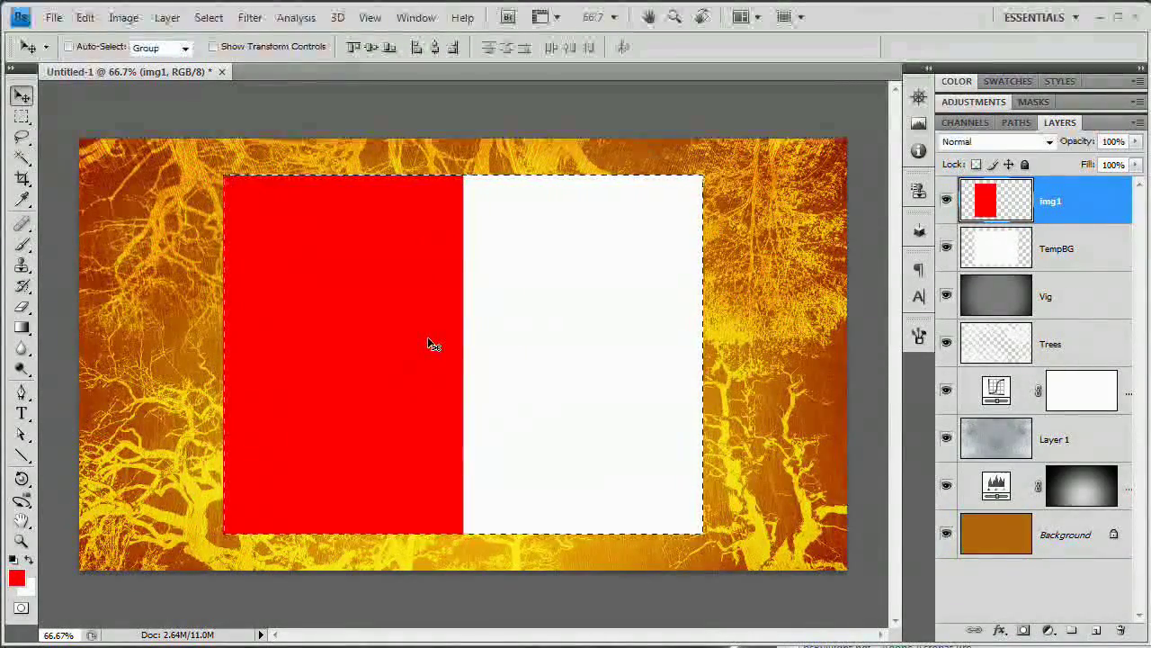
key("ctrl+d")
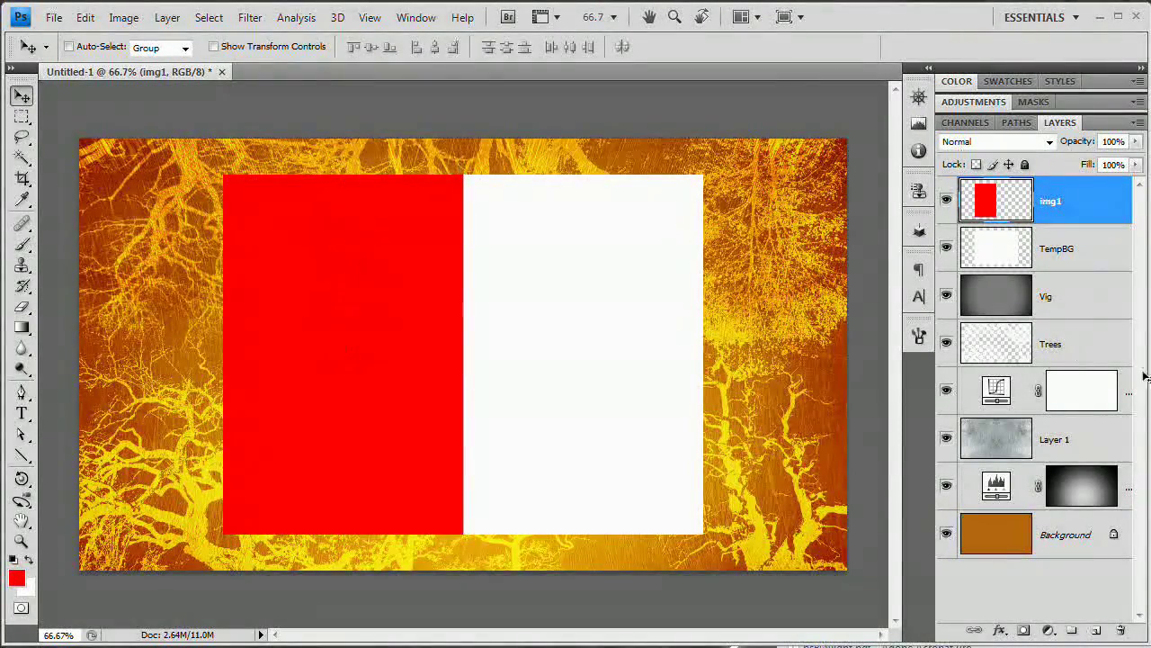
Step: Add a new layer named img2 above the img1 layer
key("ctrl+shift+alt+n")
double_click(1064, 205)
type("img2")
key("Return")
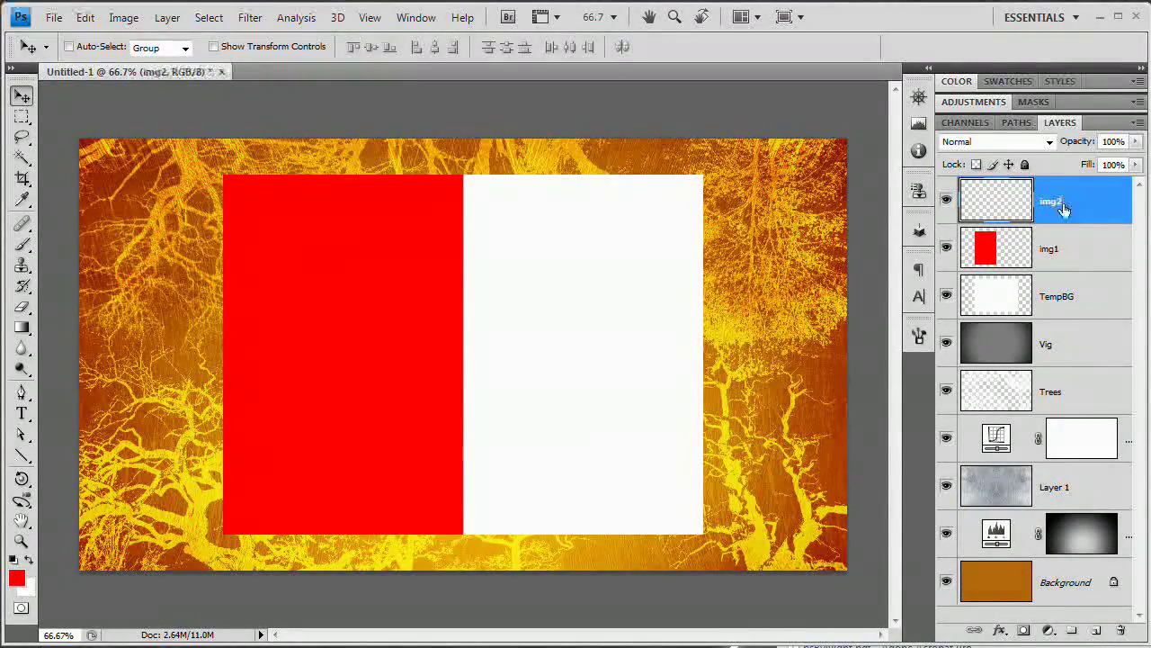
Step: Place a fixed-size 400 x 300 px rectangular selection over the upper part of the white area beside the red rectangle
left_click(26, 117)
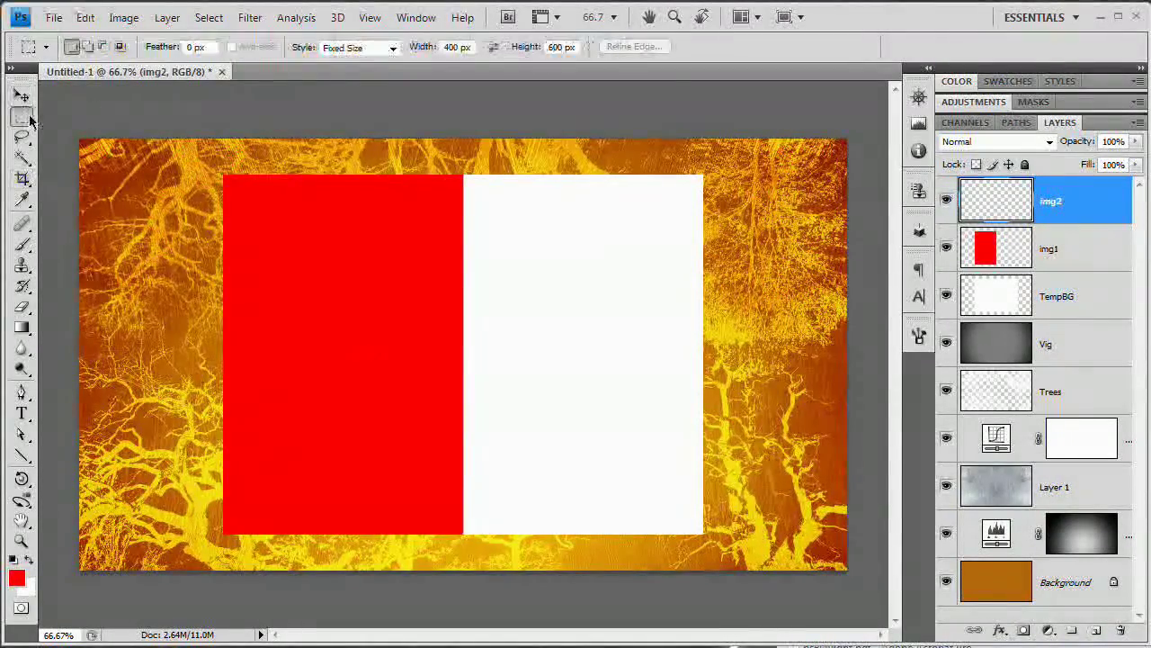
double_click(564, 50)
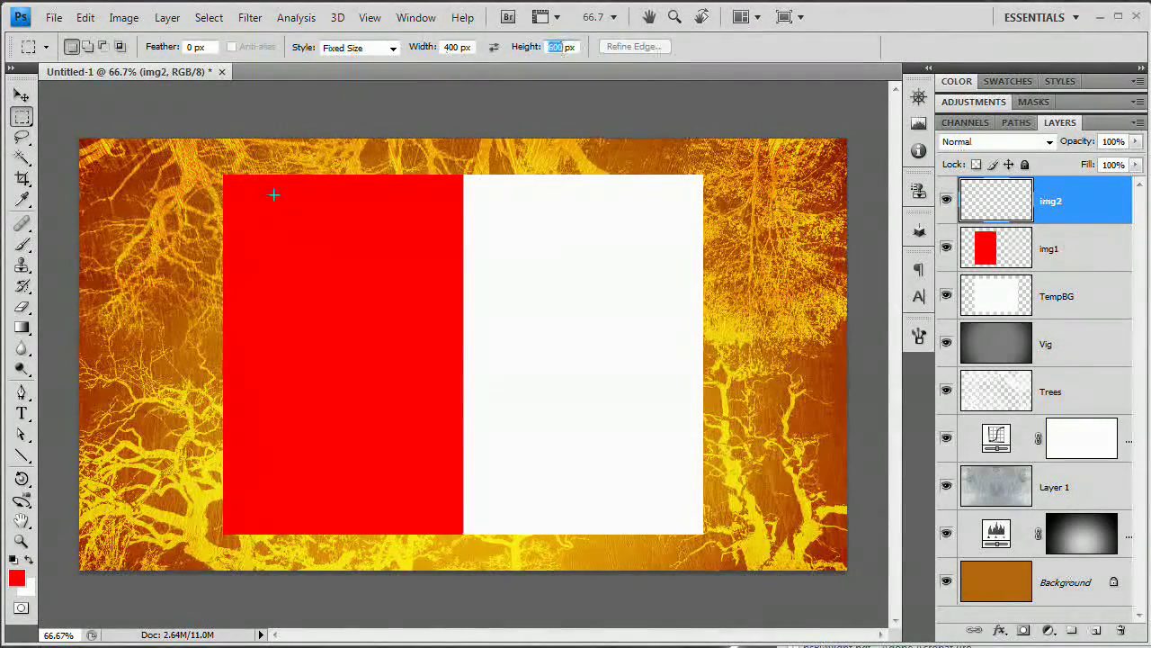
type("300")
left_click_drag(494, 200, 476, 182)
Step: Set the foreground color to bright green (#00ff18), fill the selection on img2 with it, and deselect
left_click(16, 578)
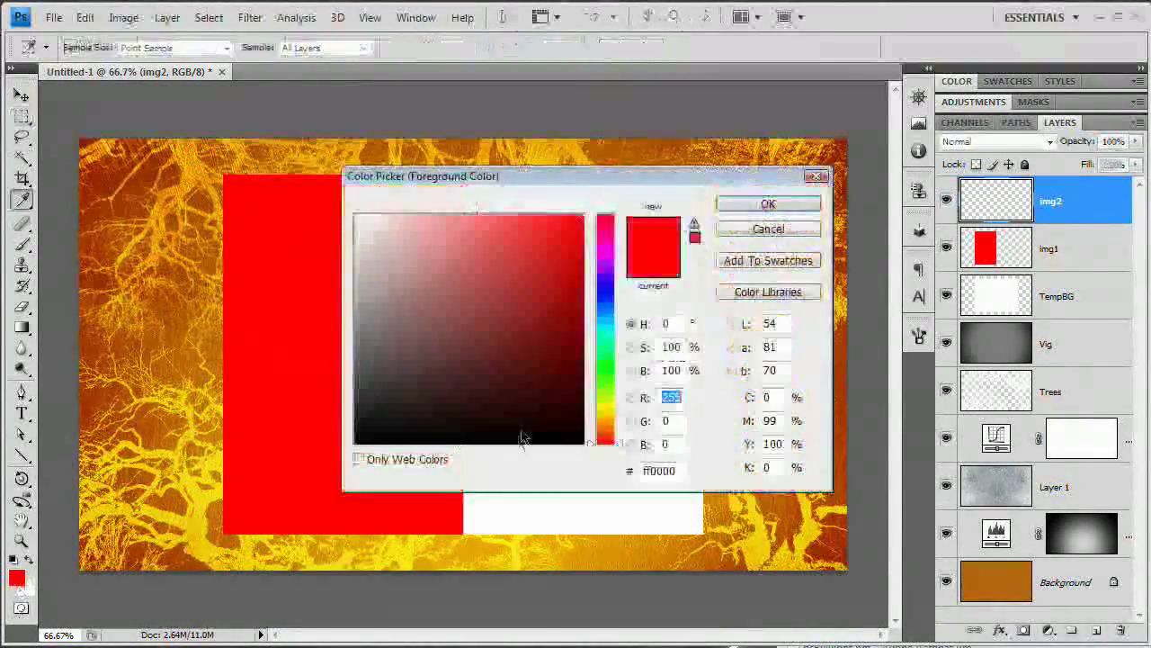
left_click(609, 286)
left_click_drag(609, 286, 609, 295)
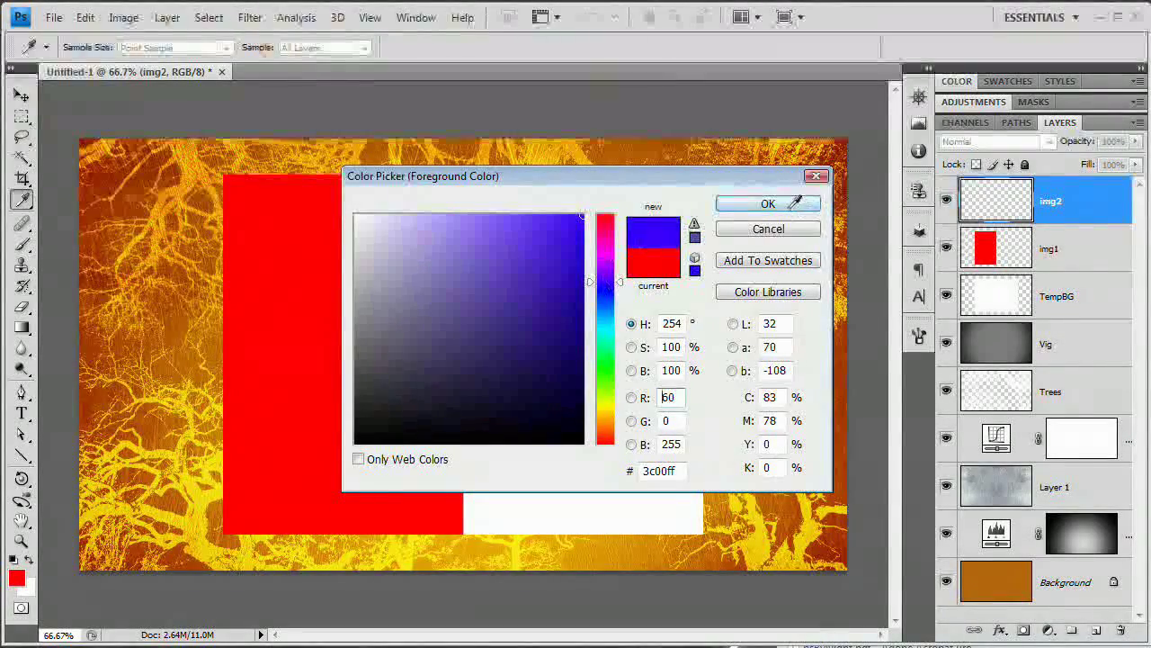
left_click(608, 369)
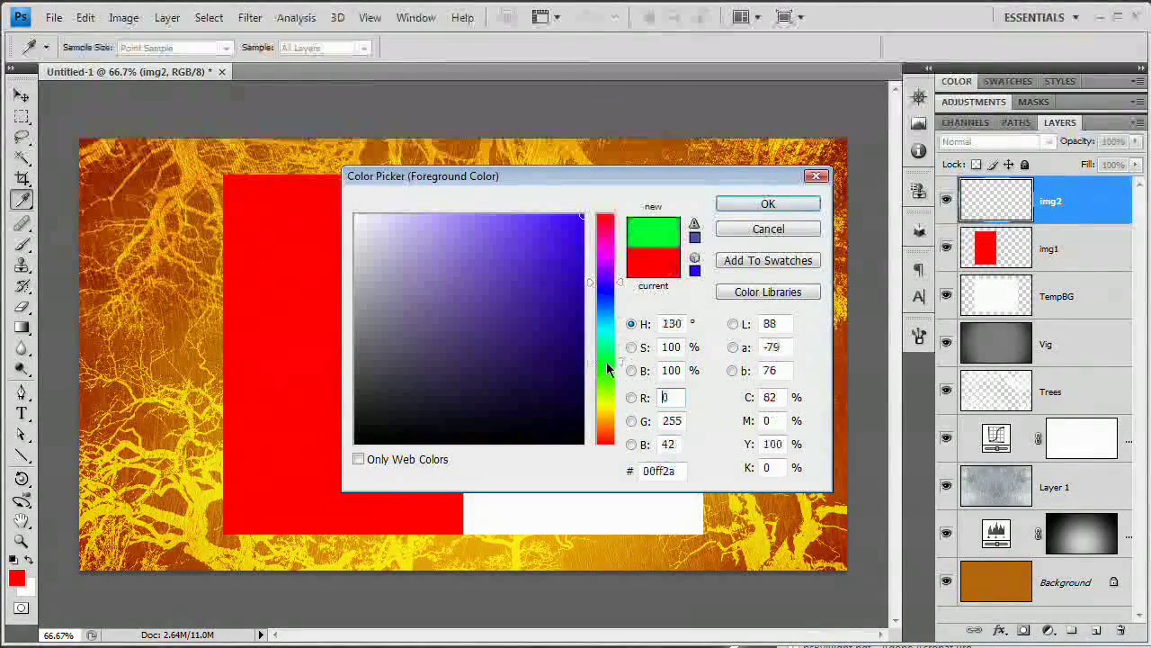
left_click(766, 204)
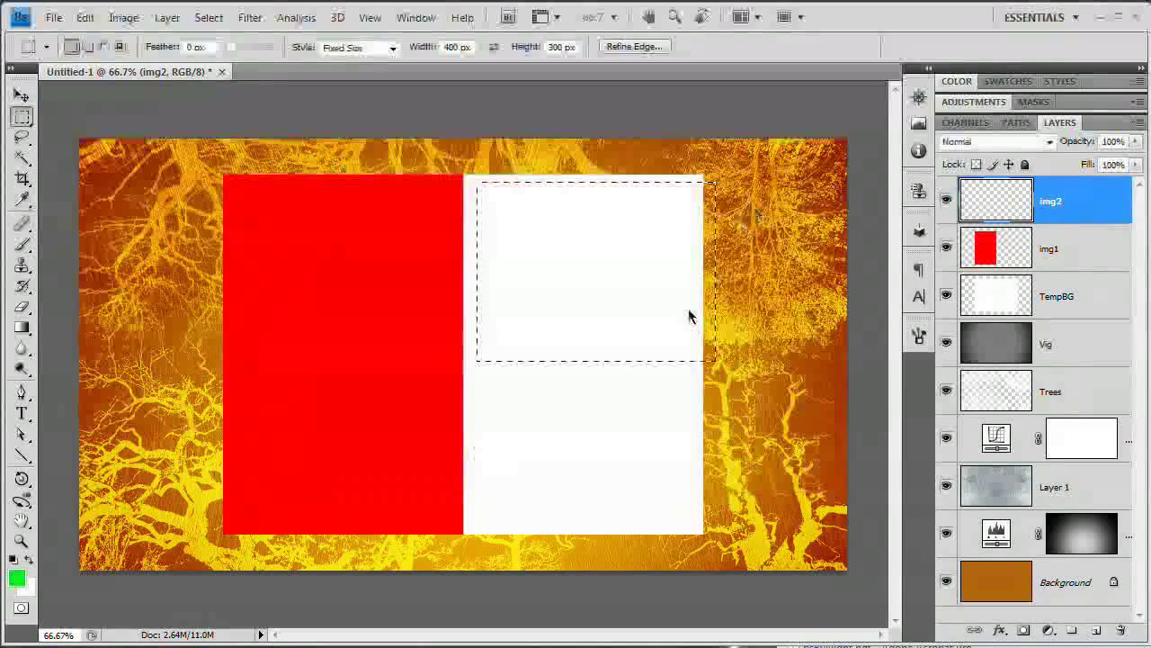
key("alt+BackSpace")
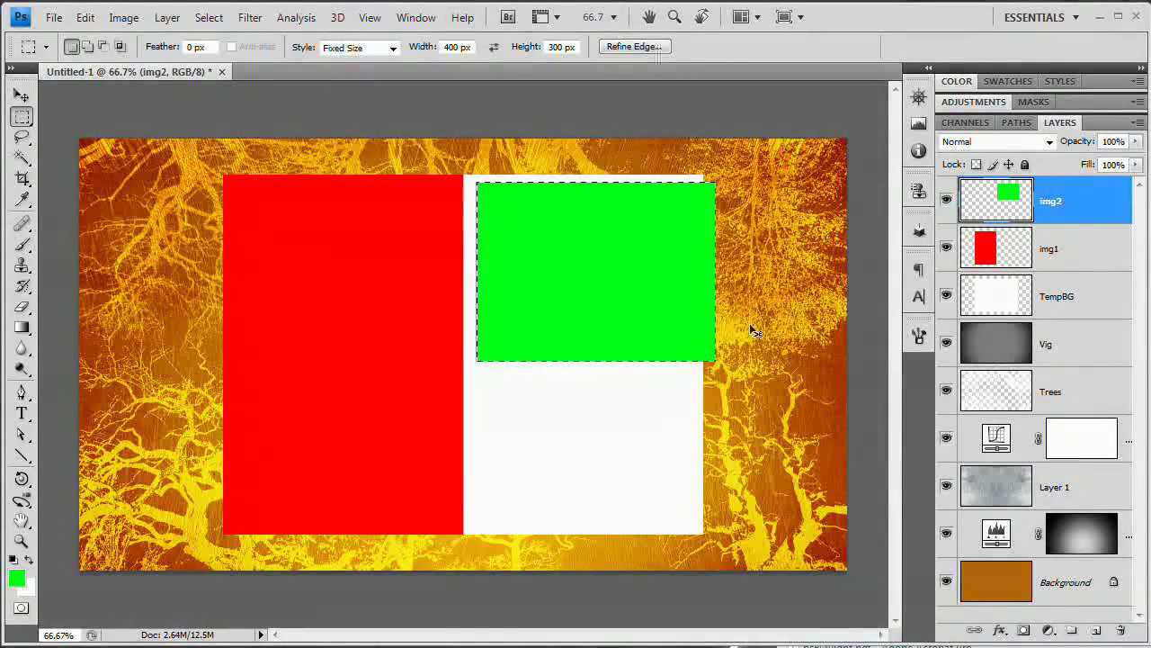
key("ctrl+d")
Step: Align the green rectangle to the top and right edges of the TempBG rectangle, using its outline as the selection, and deselect
left_click(996, 304, "ctrl")
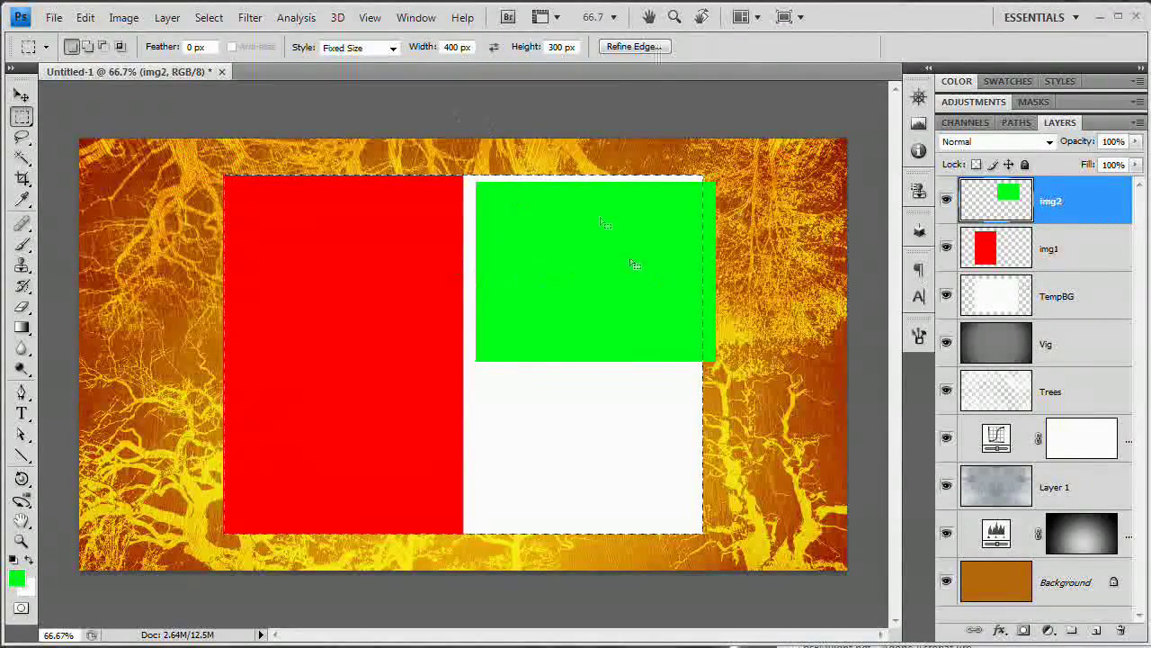
left_click(22, 95)
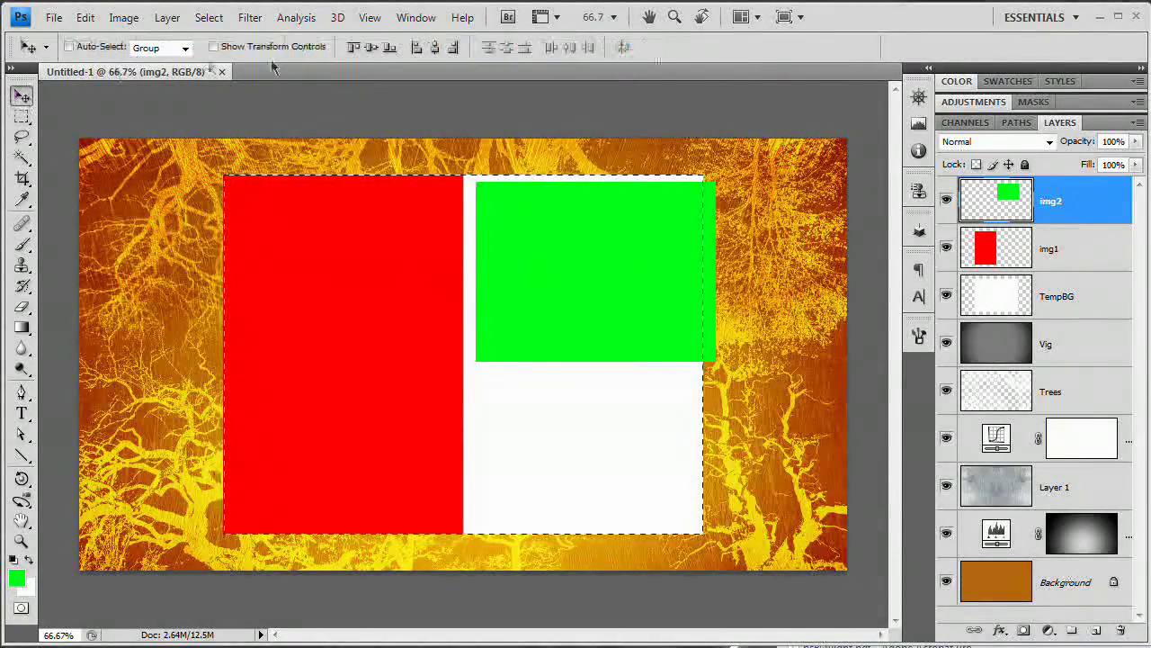
left_click(355, 47)
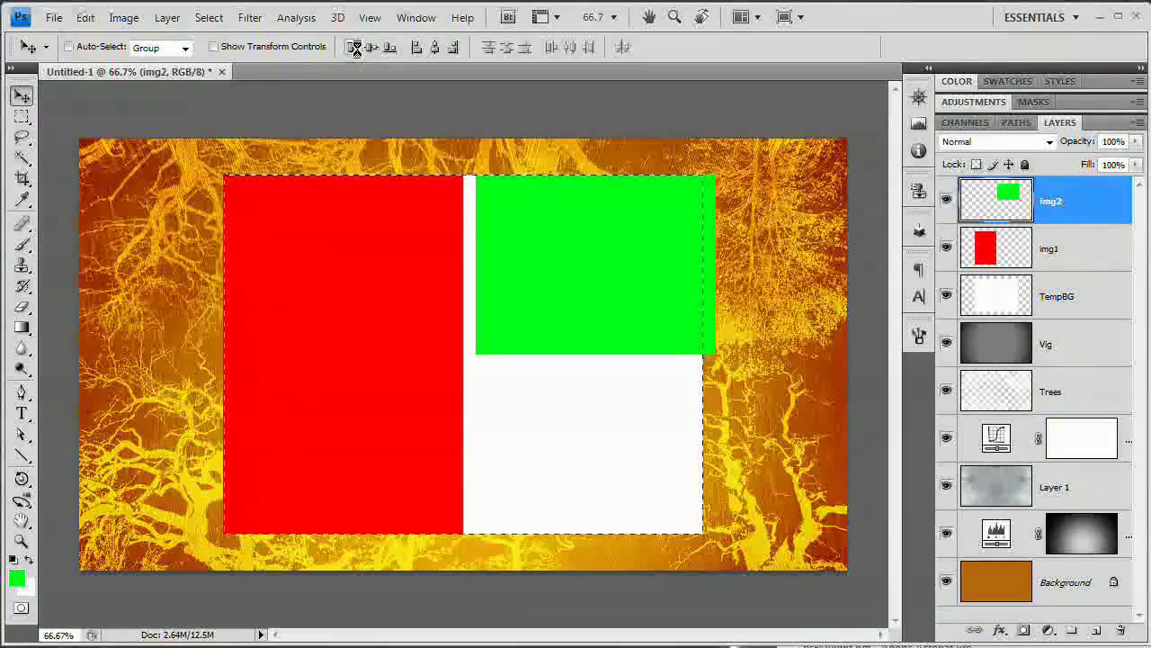
left_click(454, 47)
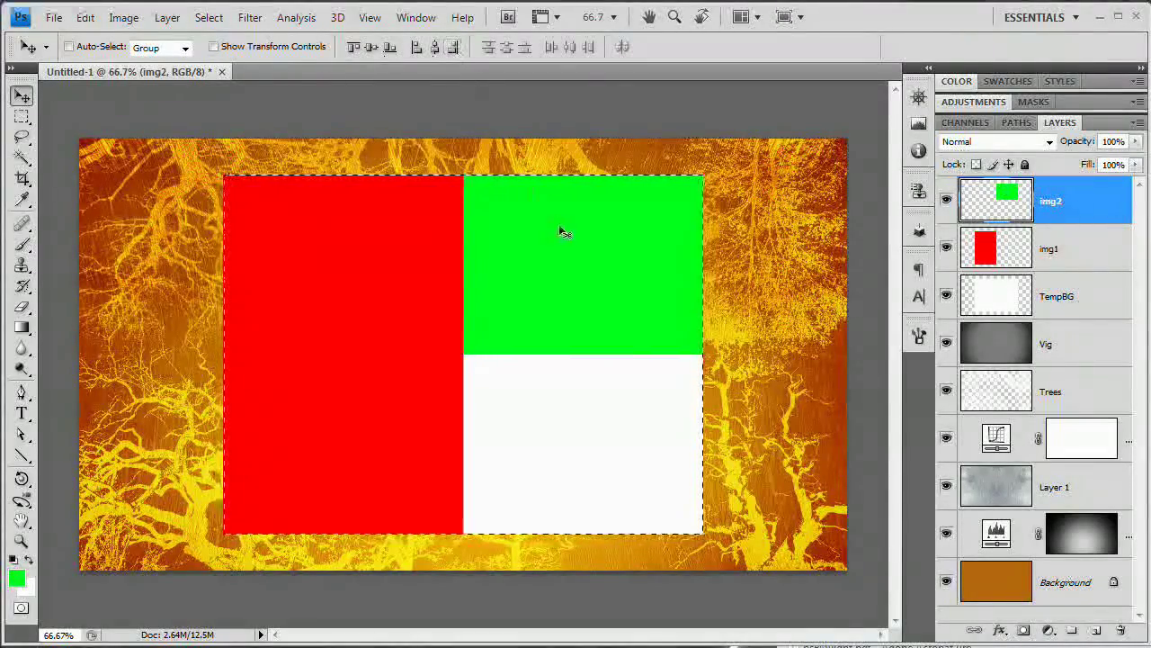
key("ctrl+d")
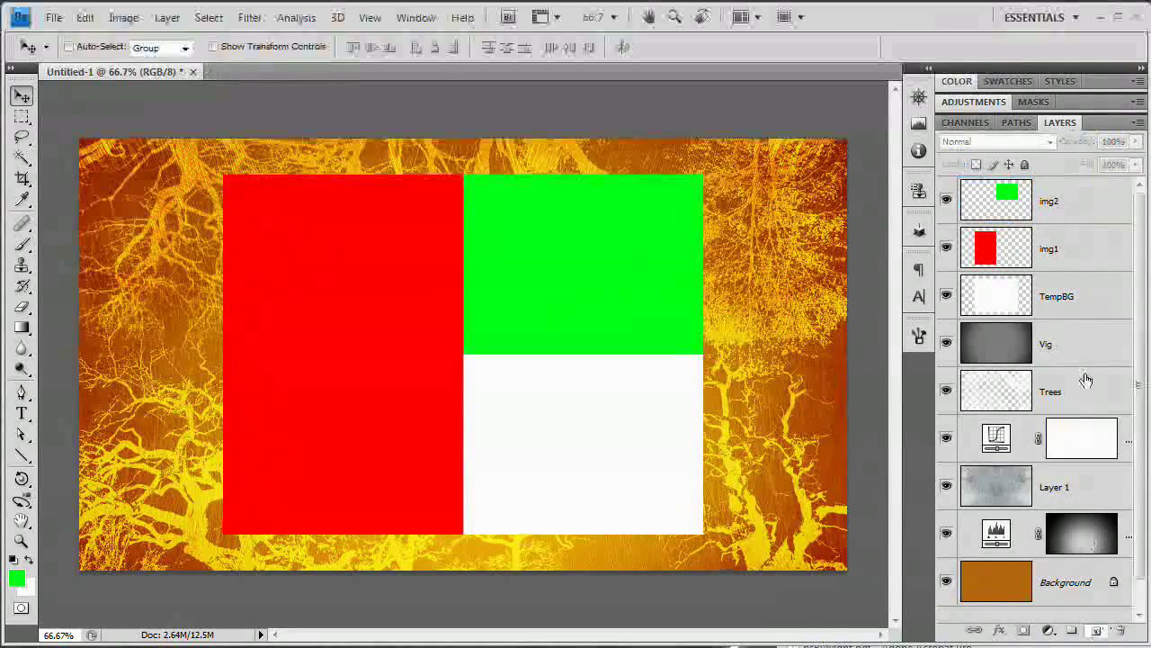
Step: Add a new layer named img3 above the img2 layer
left_click(1099, 628)
double_click(1066, 202)
type("img3")
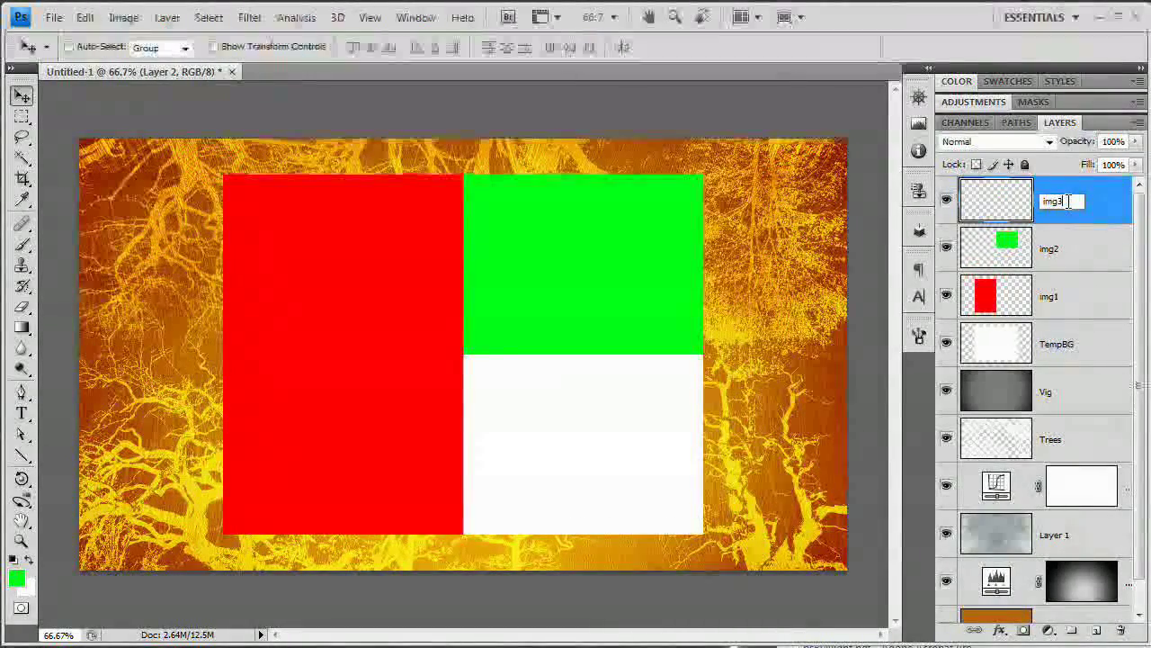
key("Return")
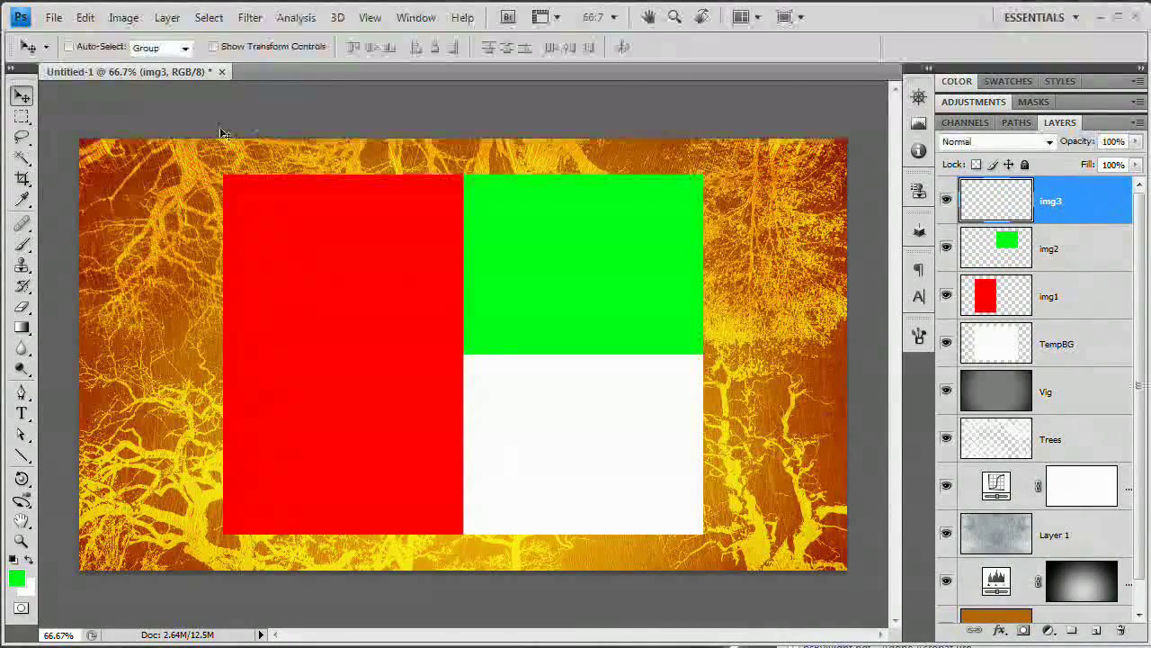
Step: Fill a fixed-size 400 x 300 px rectangular selection below the green rectangle with bright blue on img3, and deselect
left_click(22, 117)
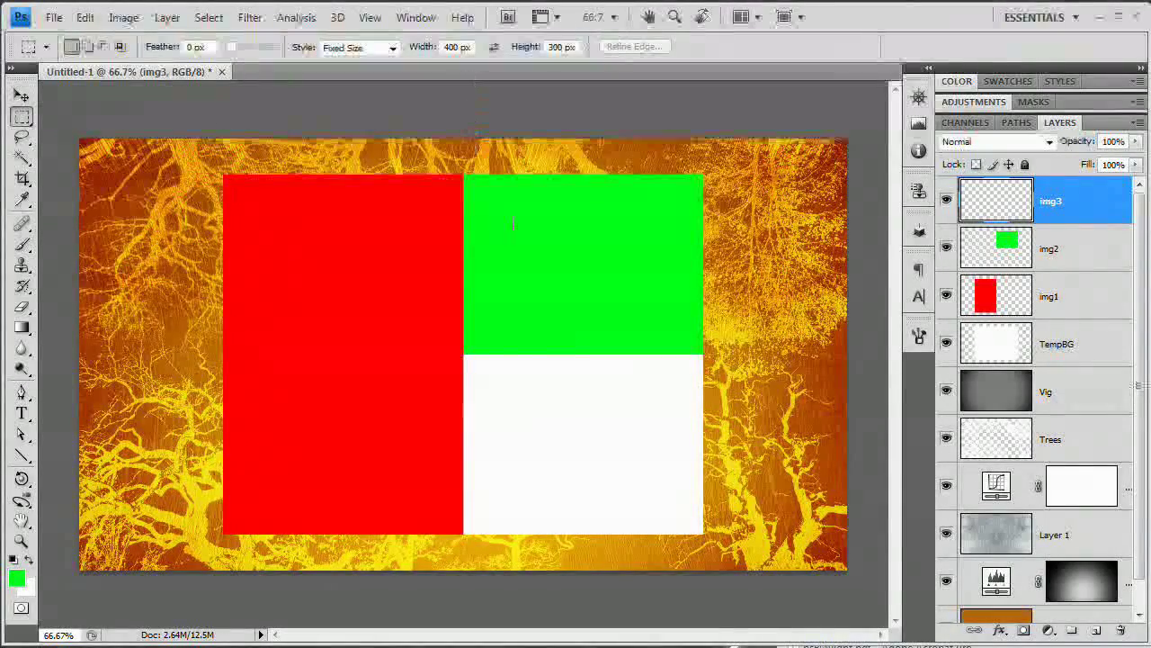
left_click_drag(505, 315, 514, 351)
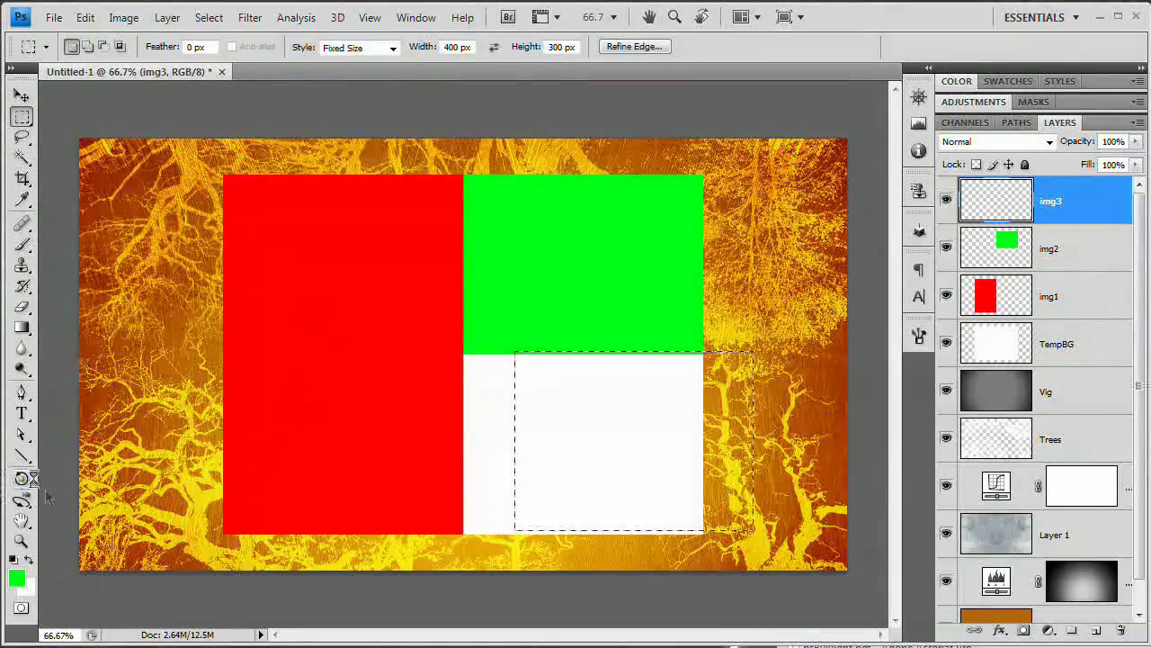
left_click(17, 579)
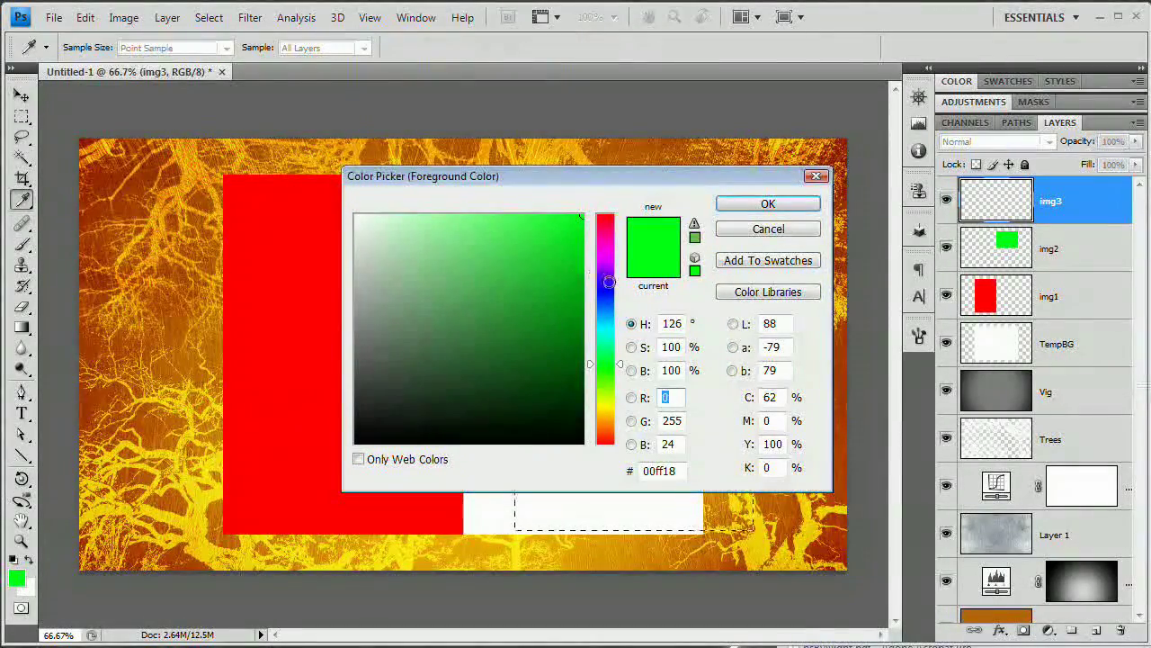
left_click(606, 290)
left_click(801, 207)
key("alt+BackSpace")
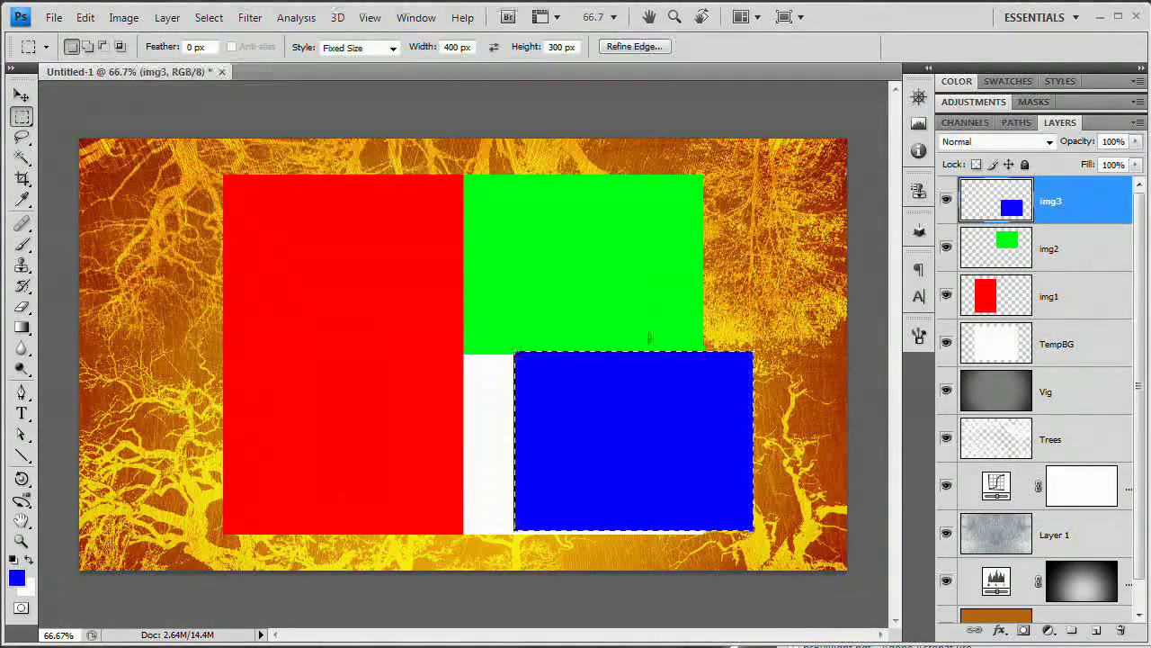
key("ctrl+d")
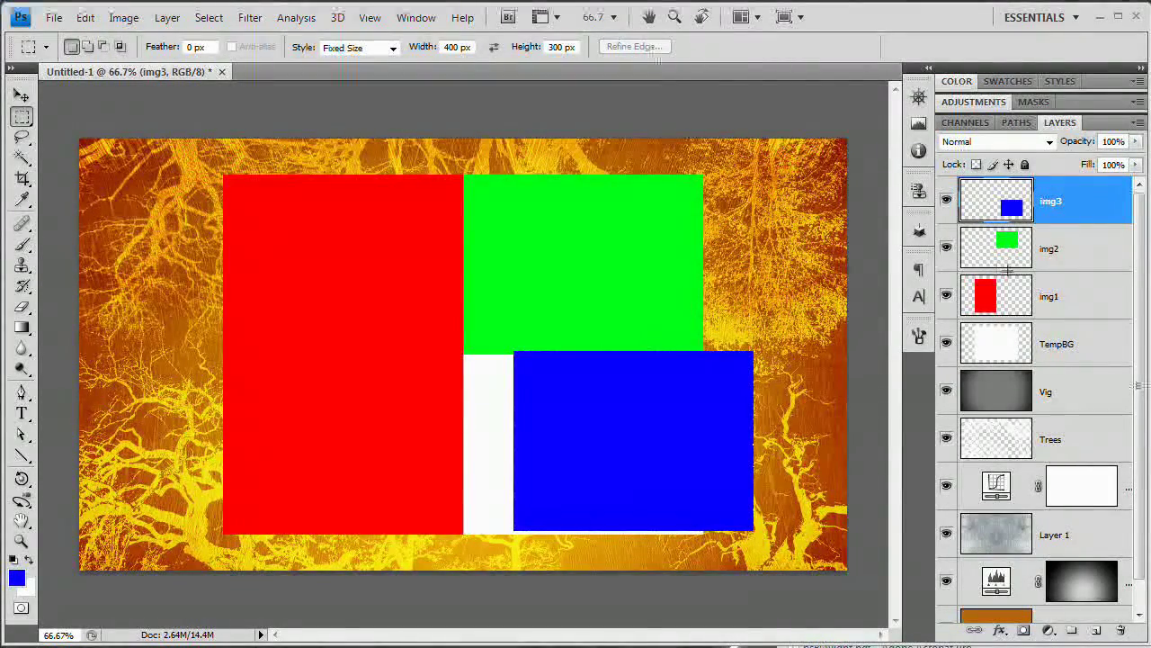
Step: Align the blue rectangle to the bottom and right edges of the TempBG rectangle, using its outline as the selection, and deselect
left_click(1004, 348, "ctrl")
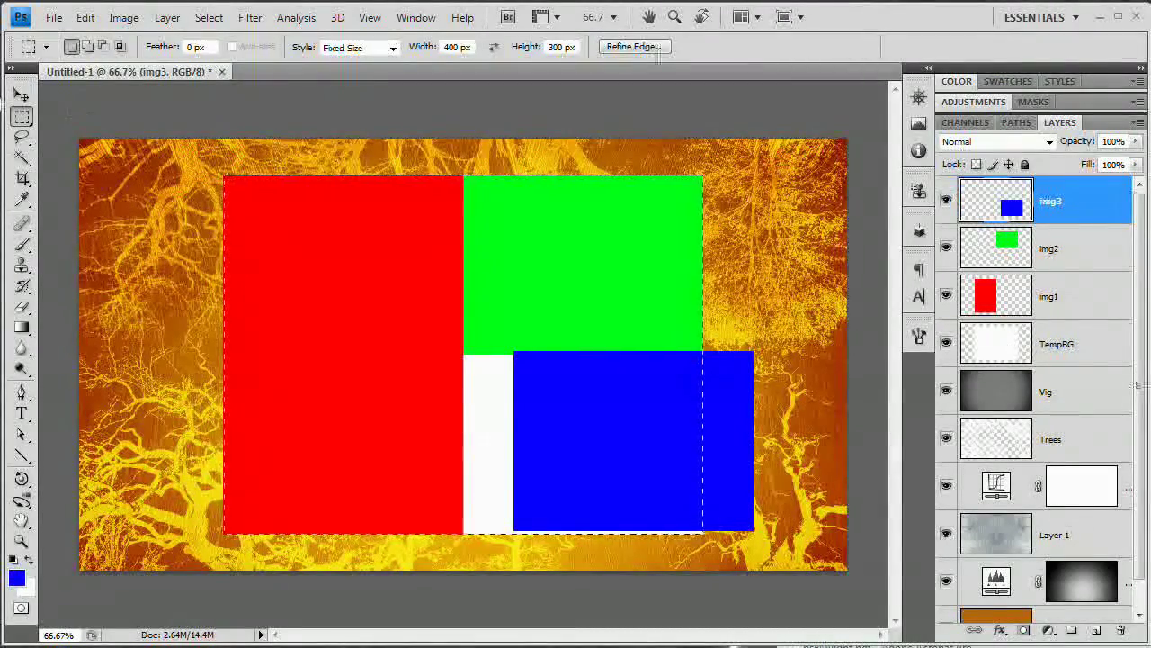
key("v")
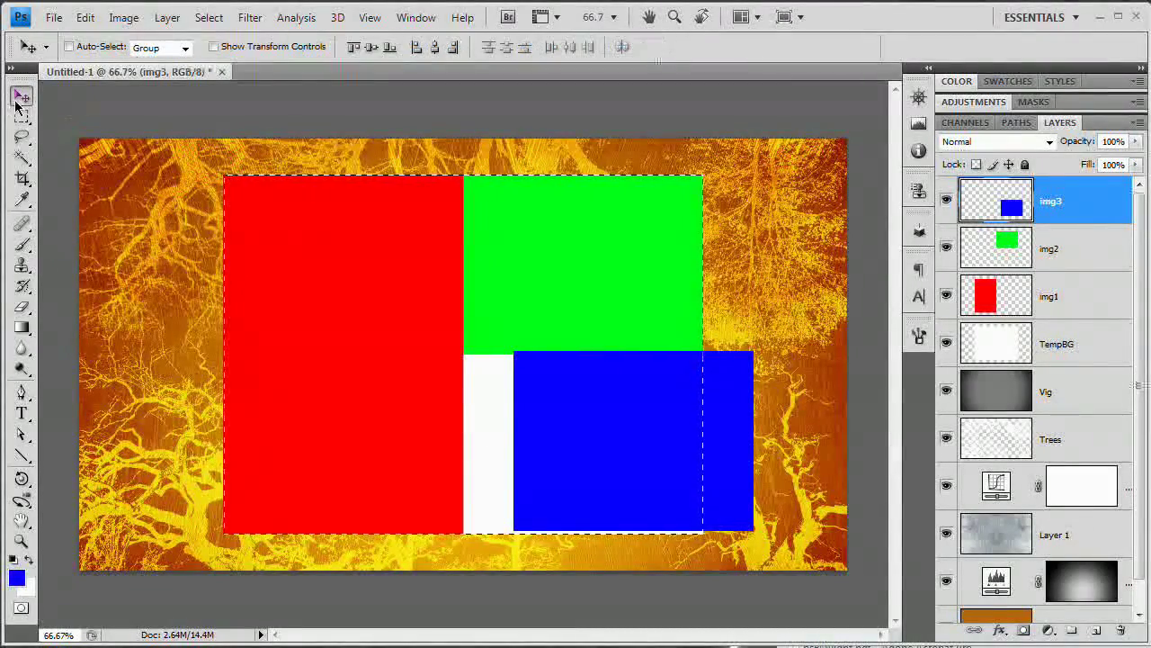
left_click(389, 47)
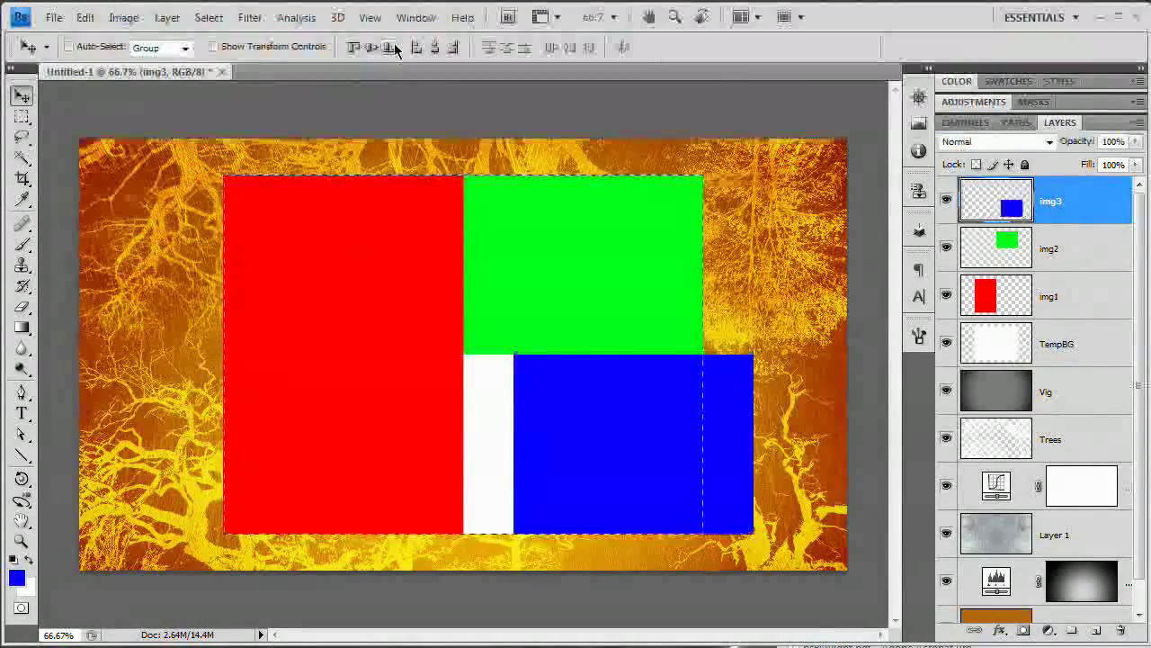
left_click(453, 47)
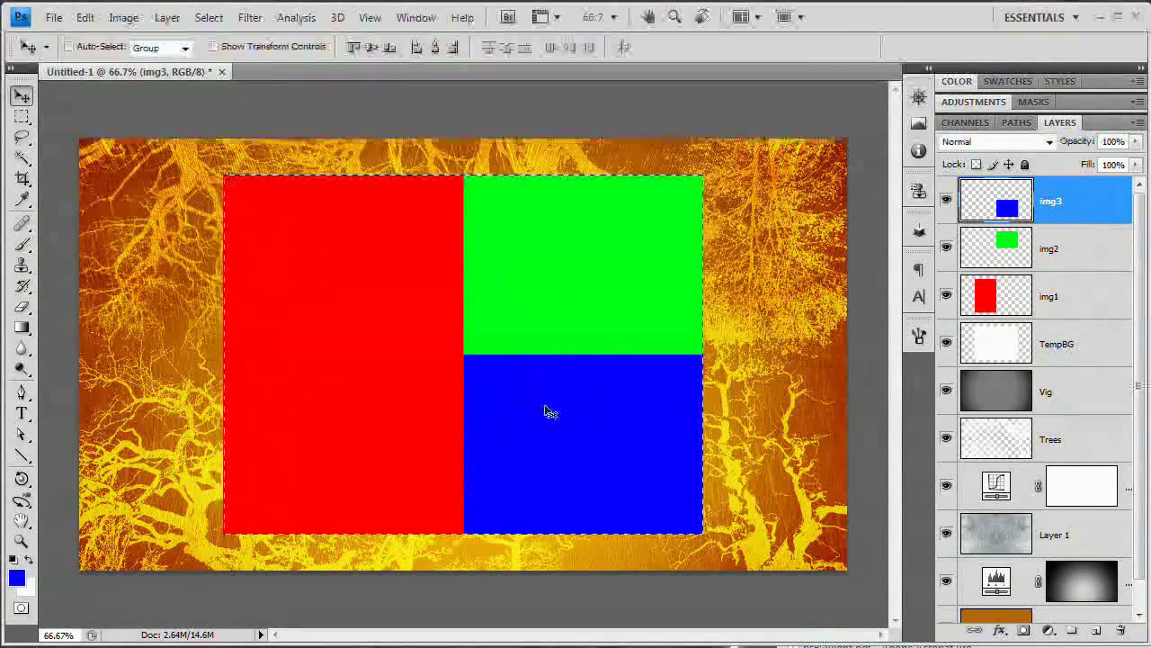
key("ctrl+d")
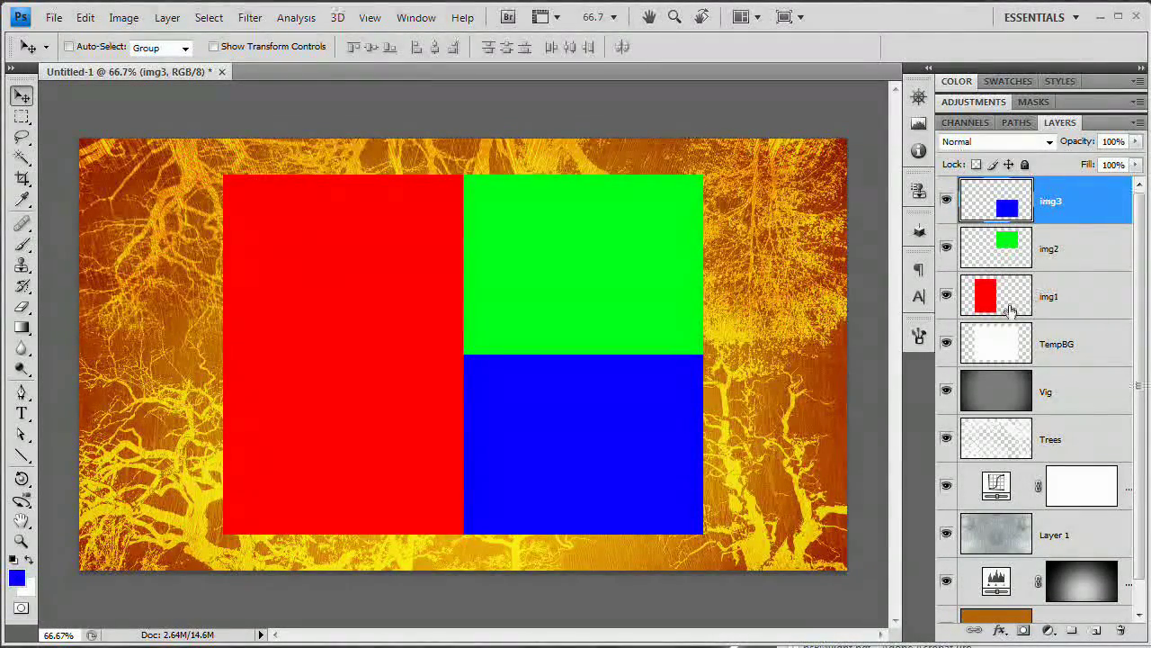
Step: Convert the img1 layer to a Smart Object
right_click(1070, 293)
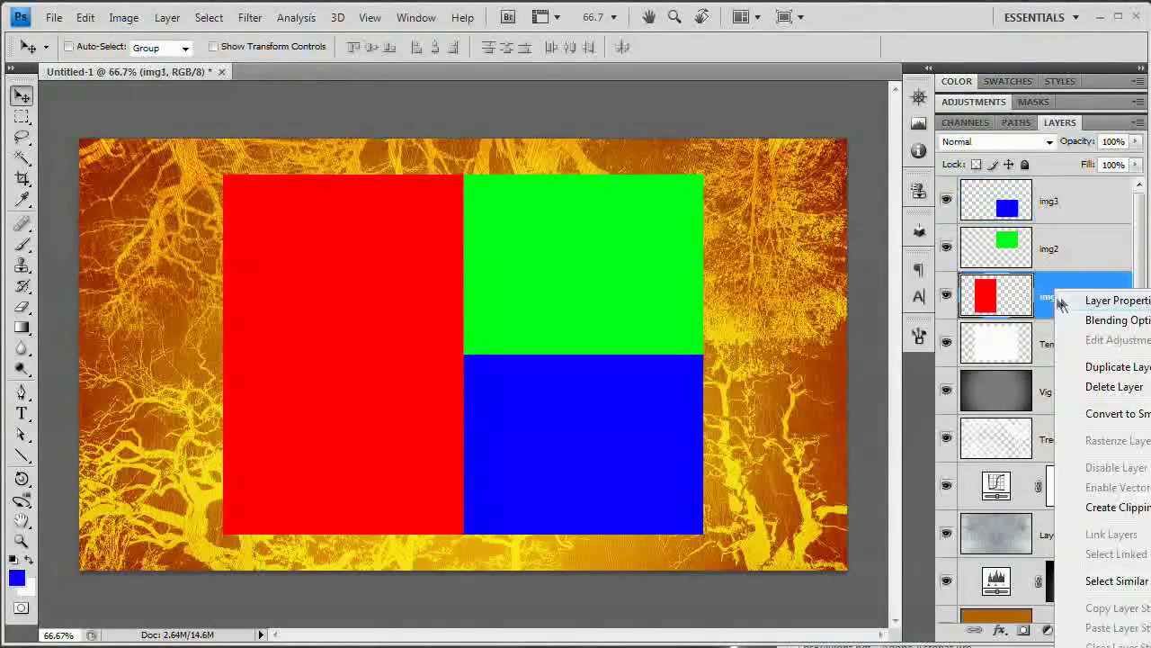
key("Escape")
right_click(1015, 291)
key("Escape")
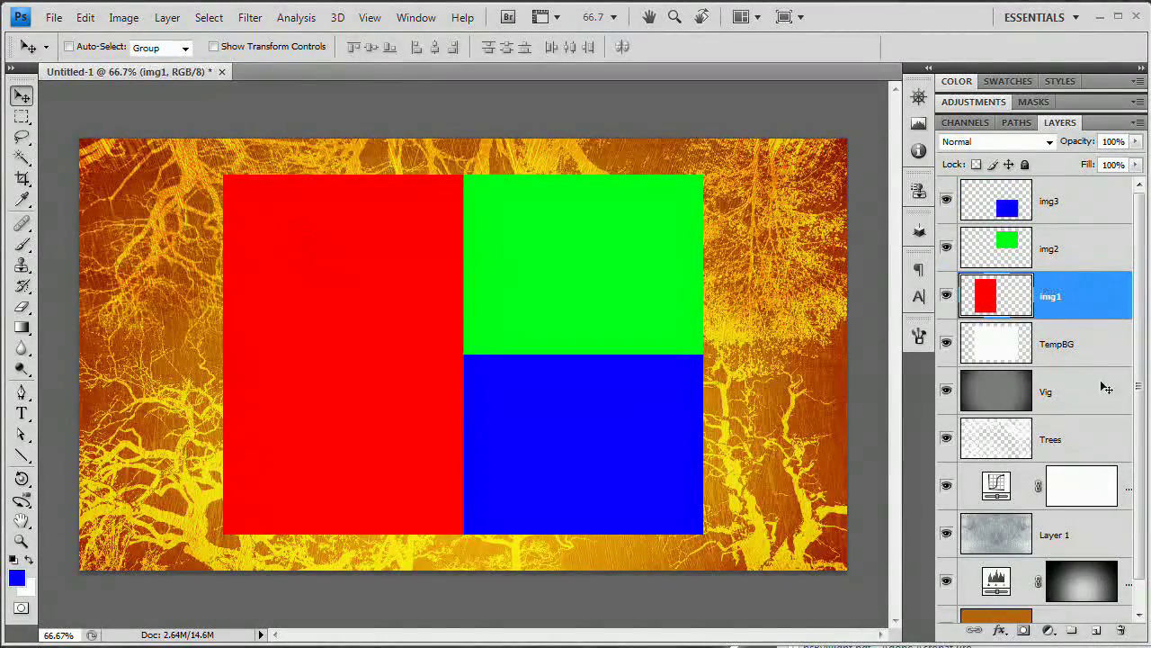
left_click(167, 17)
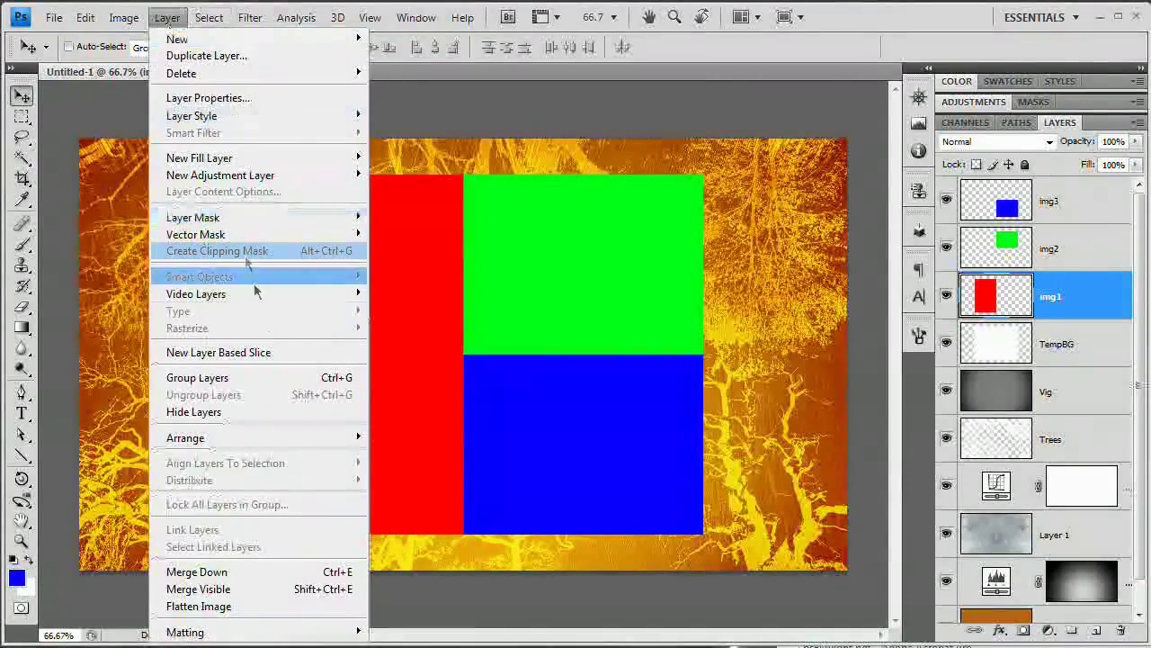
mouse_move(351, 277)
left_click(396, 276)
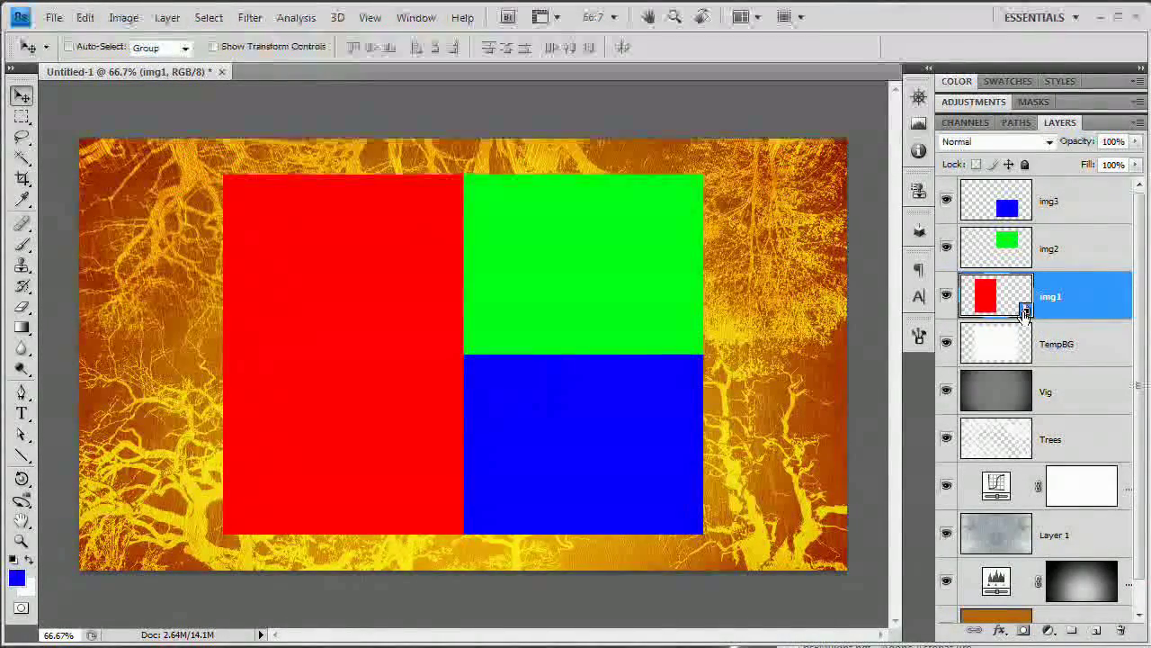
Step: Convert the img2 and img3 layers to Smart Objects
left_click(1020, 255)
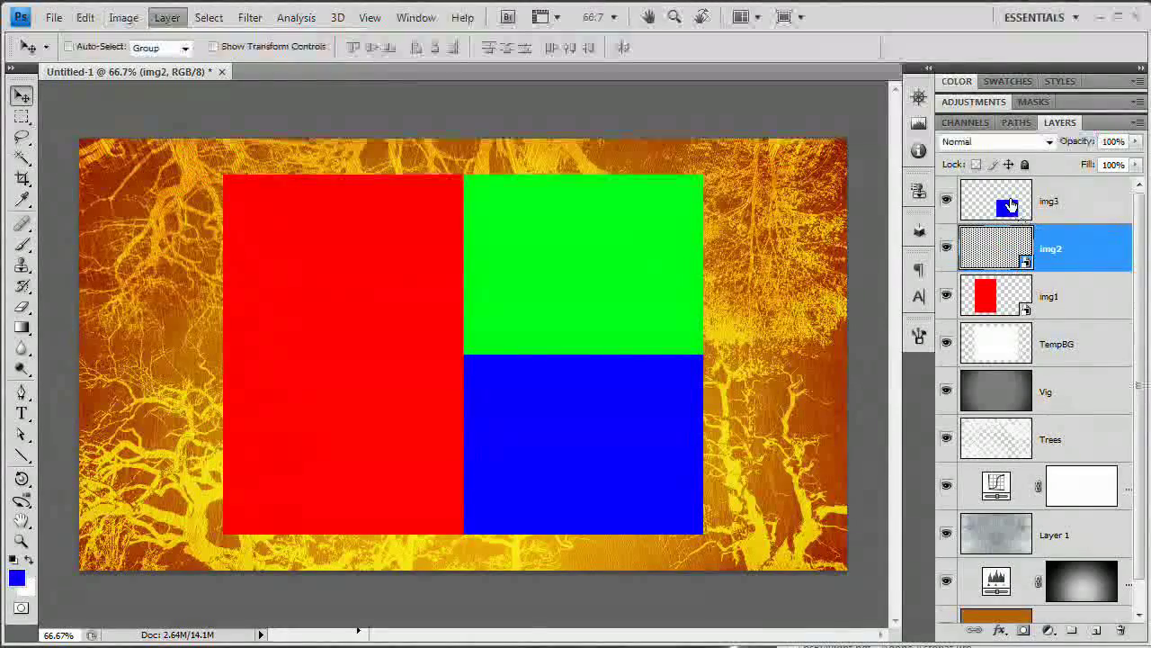
key("alt+bracketright")
left_click(167, 17)
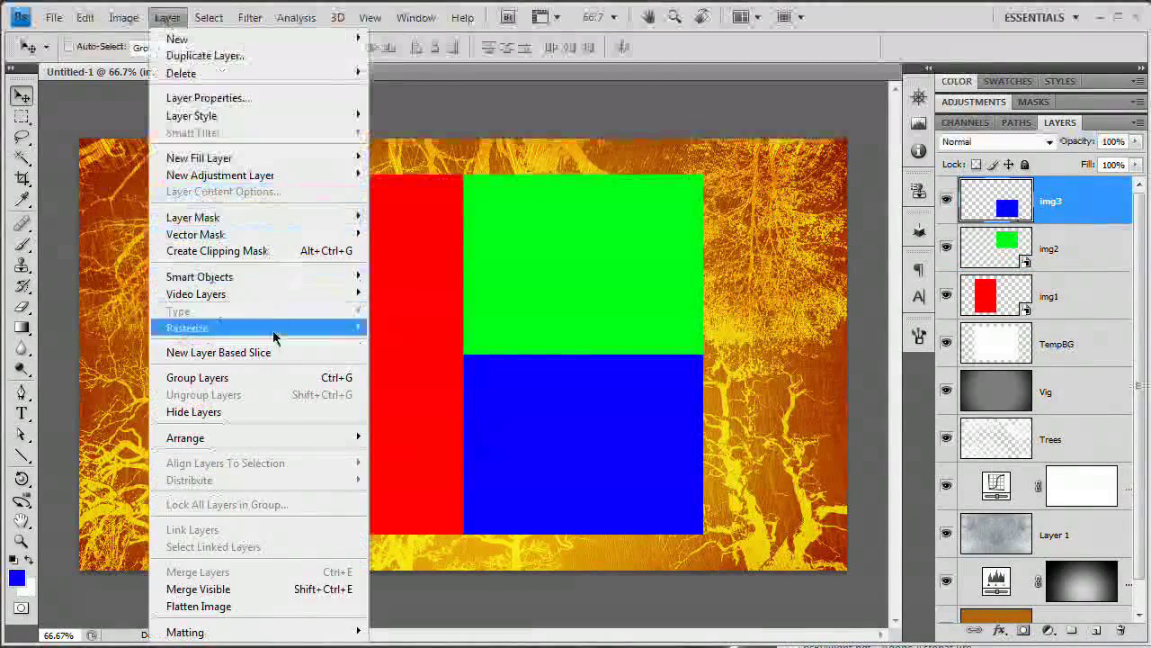
mouse_move(306, 277)
left_click(484, 277)
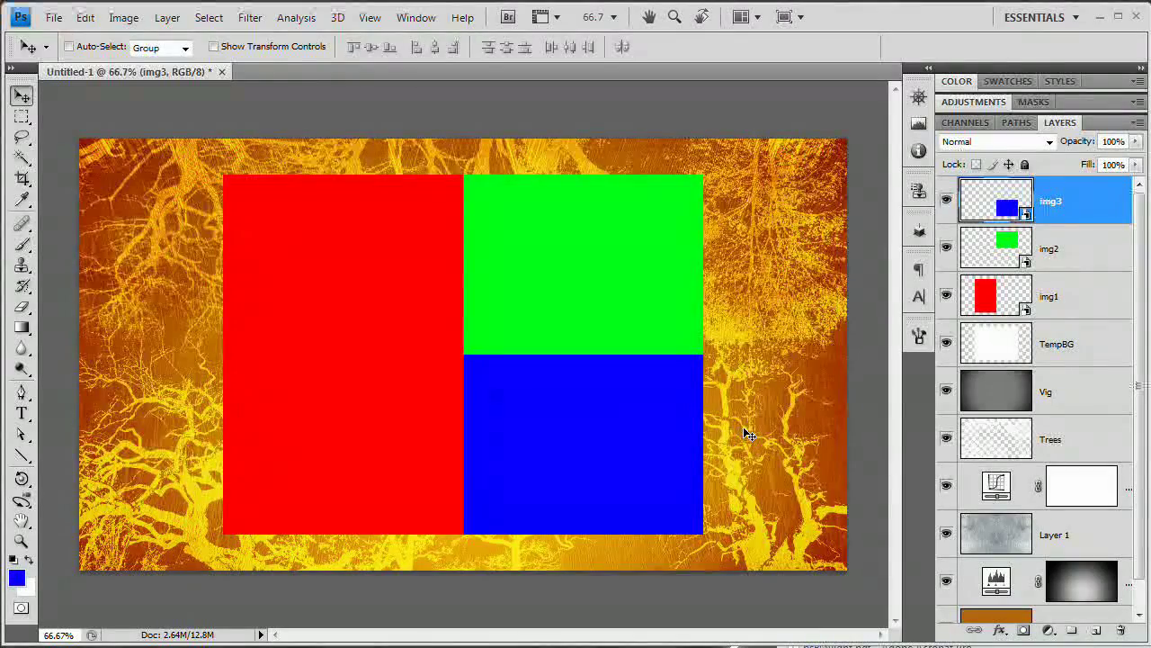
Step: Add a Drop Shadow to the TempBG layer with Use Global Light turned off
left_click(997, 350)
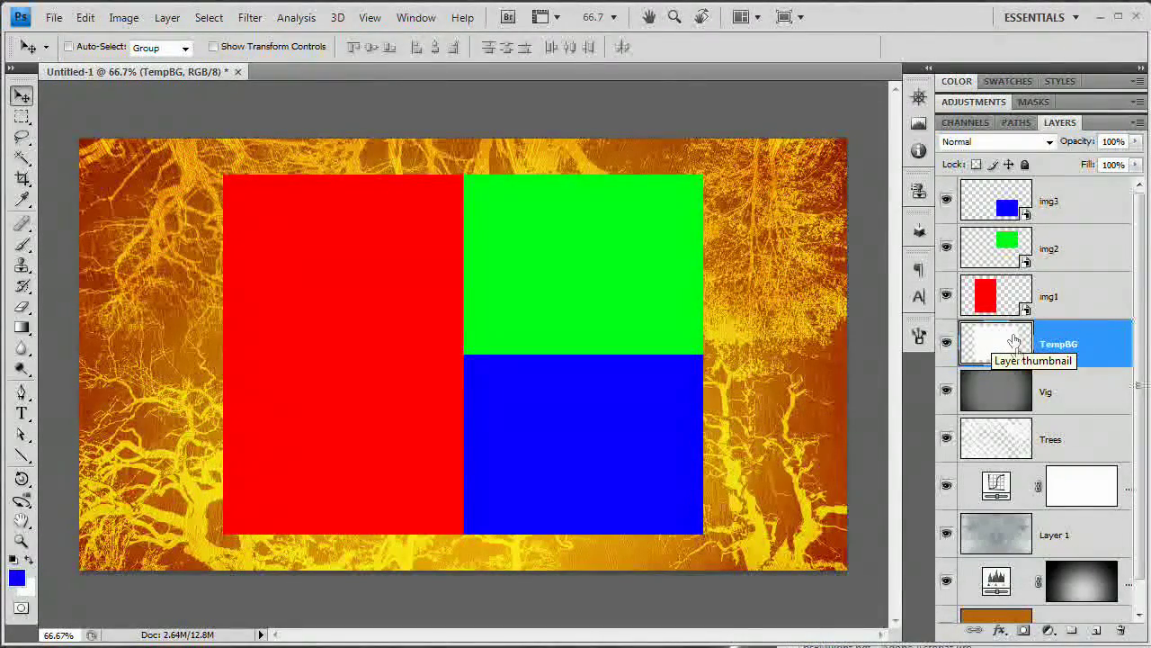
left_click(1014, 350)
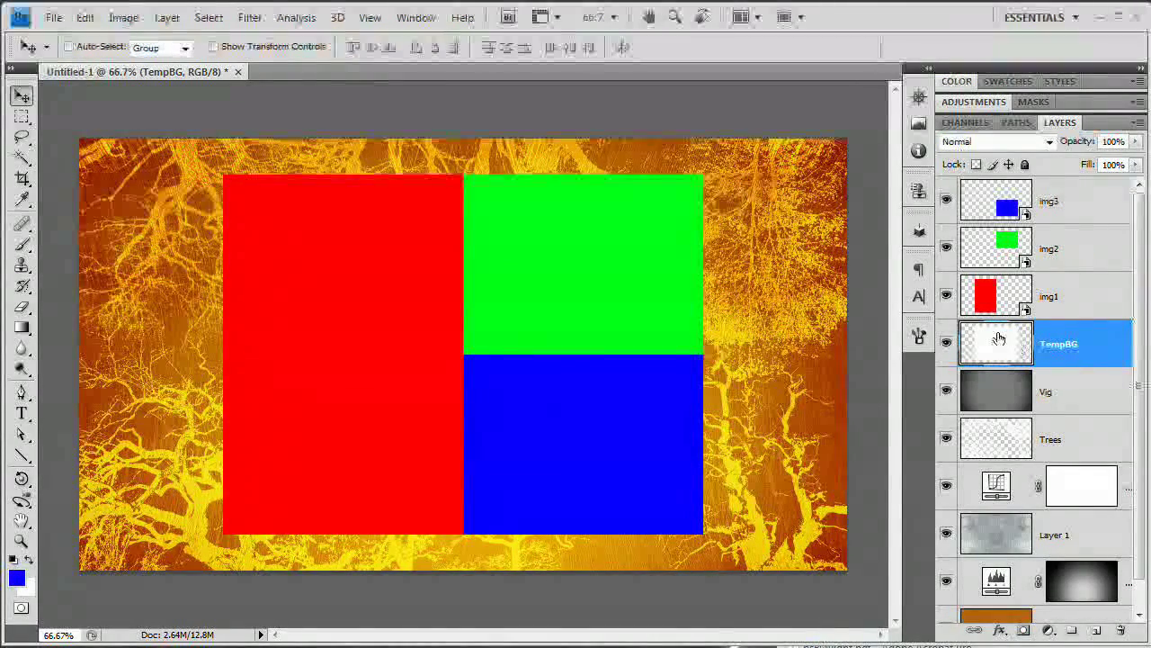
left_click(167, 17)
mouse_move(315, 115)
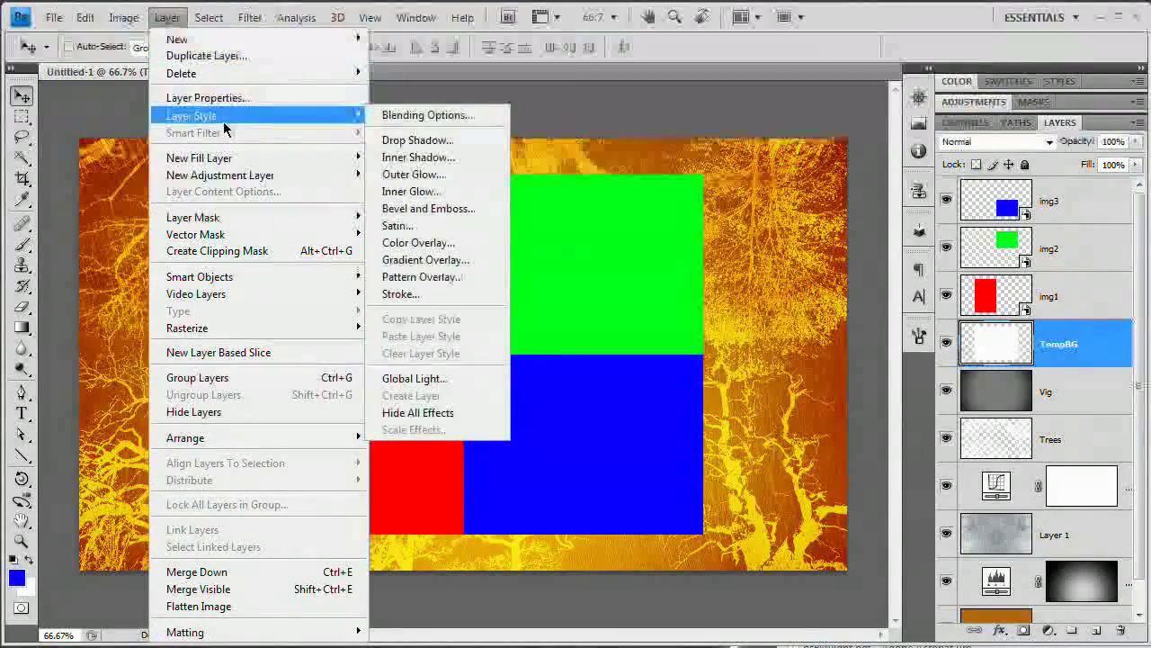
left_click(448, 144)
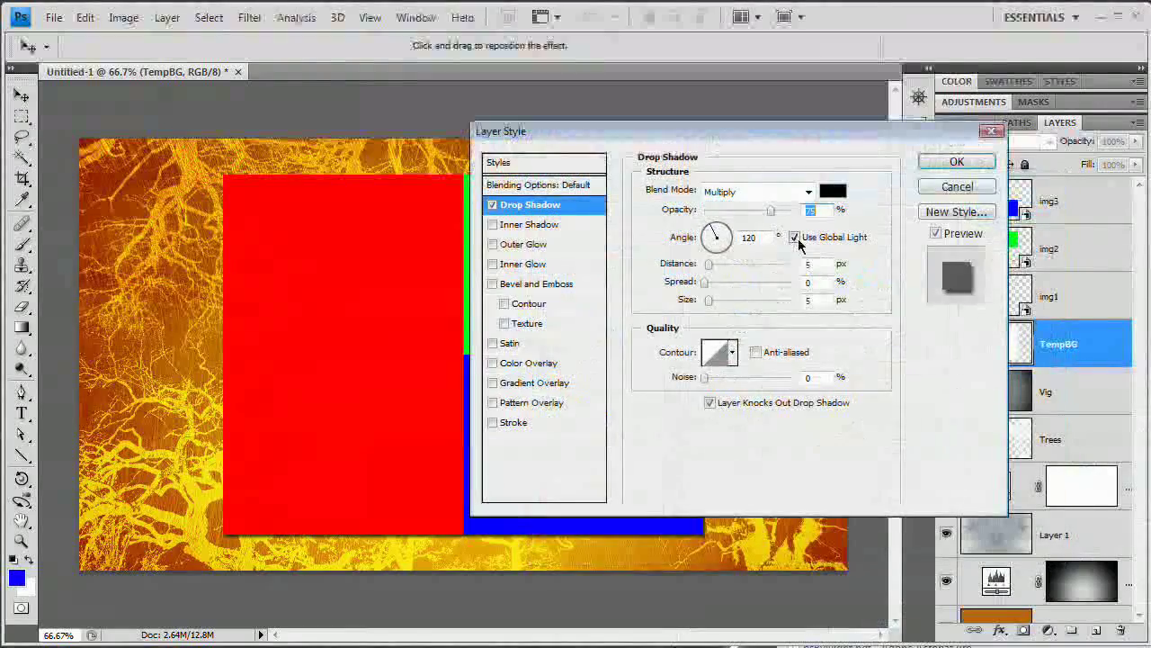
left_click(795, 237)
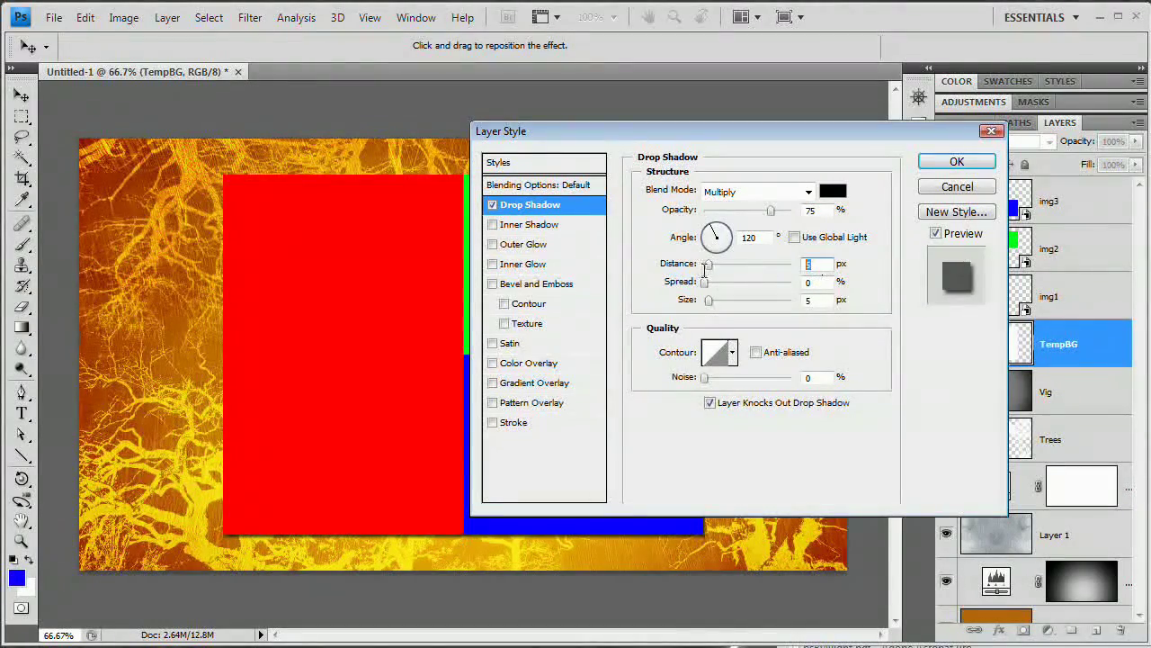
Step: Set the drop shadow's distance to 10 px, size to 18 px and angle to 90°
type("10")
key("Tab")
key("Tab")
type("18")
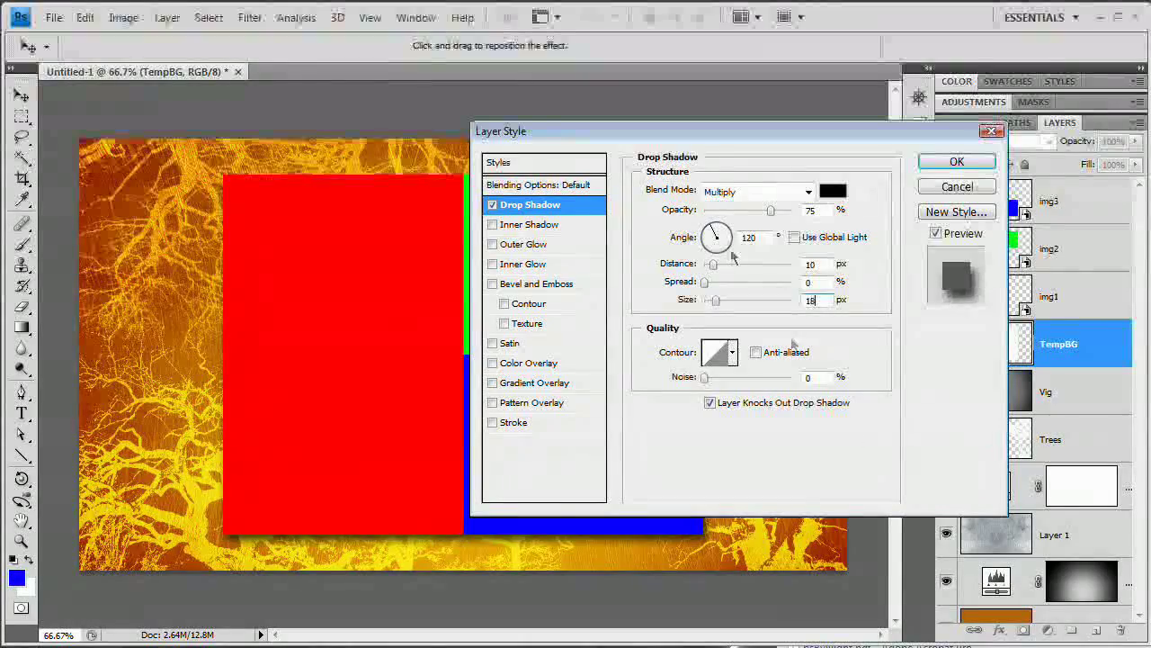
left_click_drag(826, 131, 916, 103)
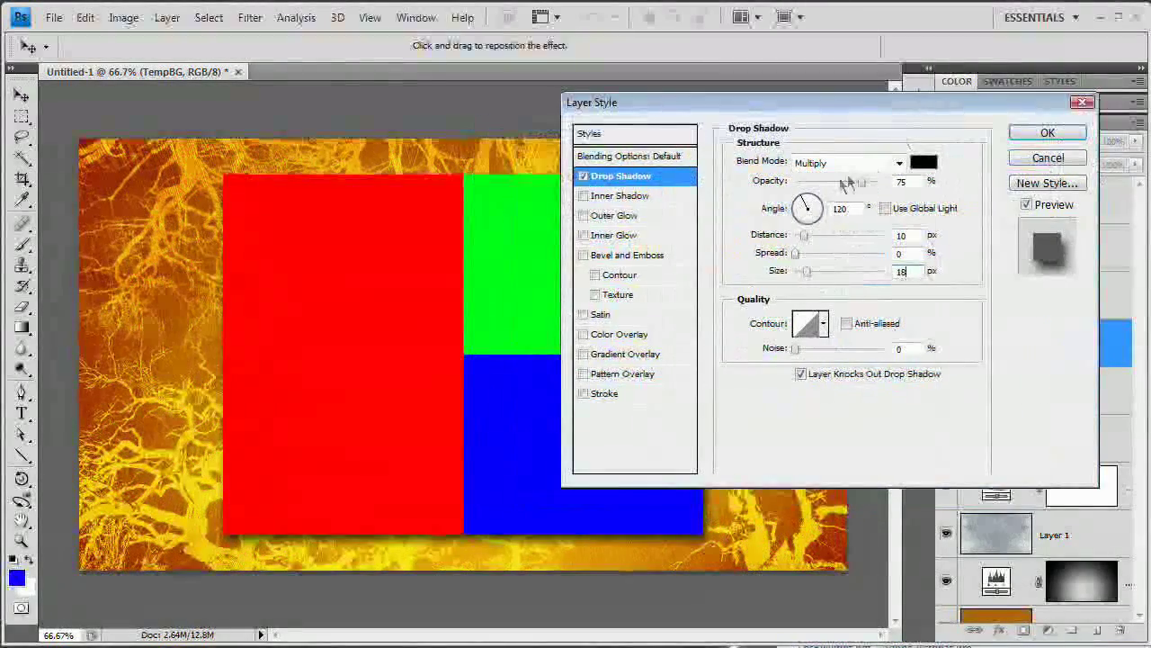
type("9")
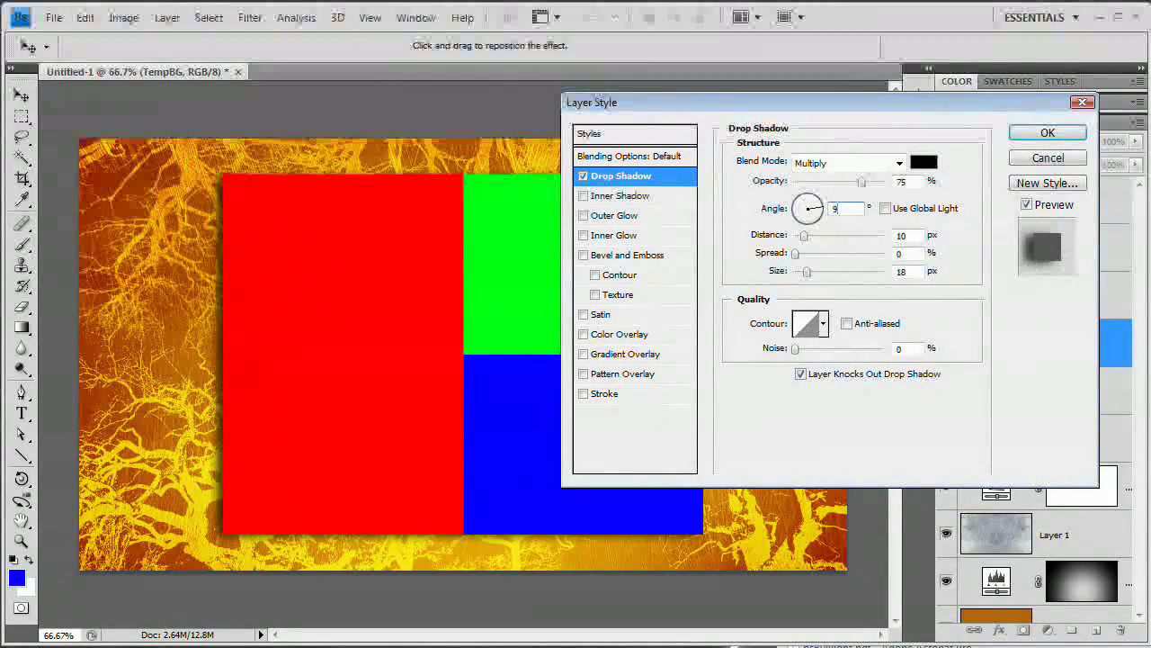
type("0")
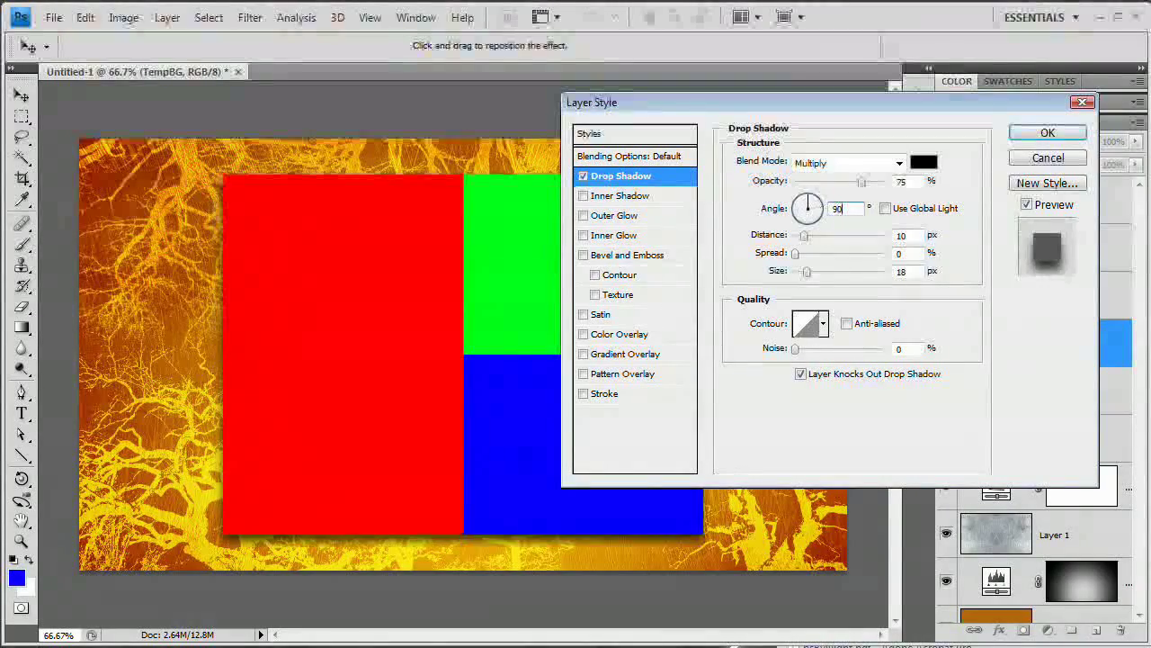
Step: Soften the TempBG drop shadow by setting its size to 25 px and its opacity to 48%
left_click_drag(868, 108, 819, 109)
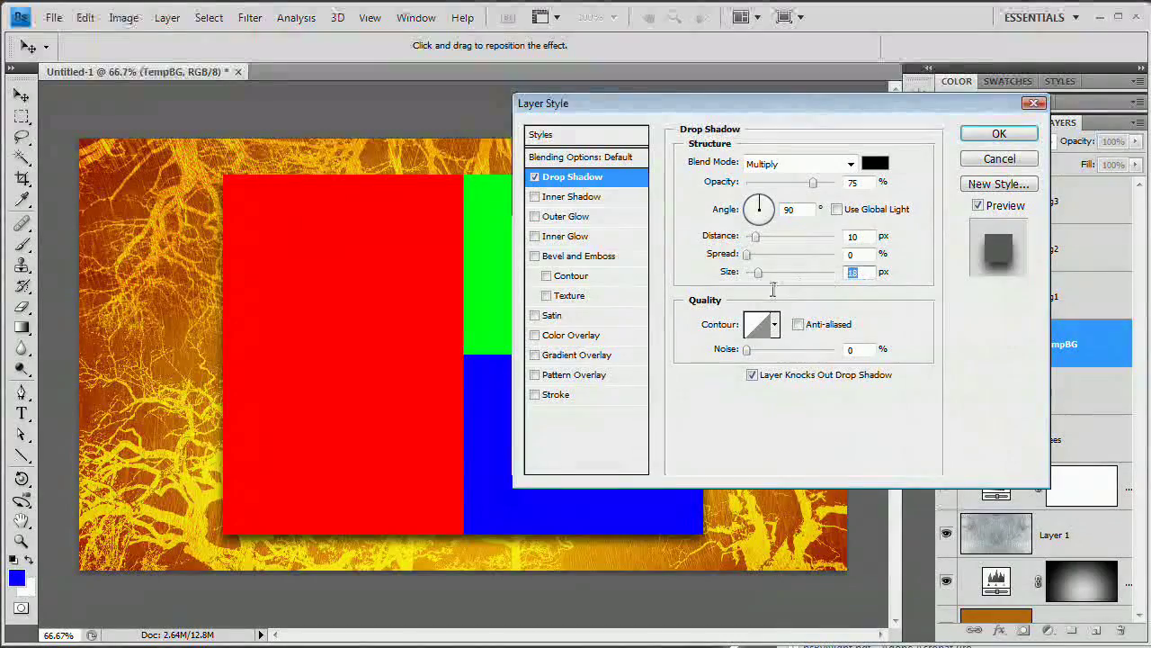
type("2")
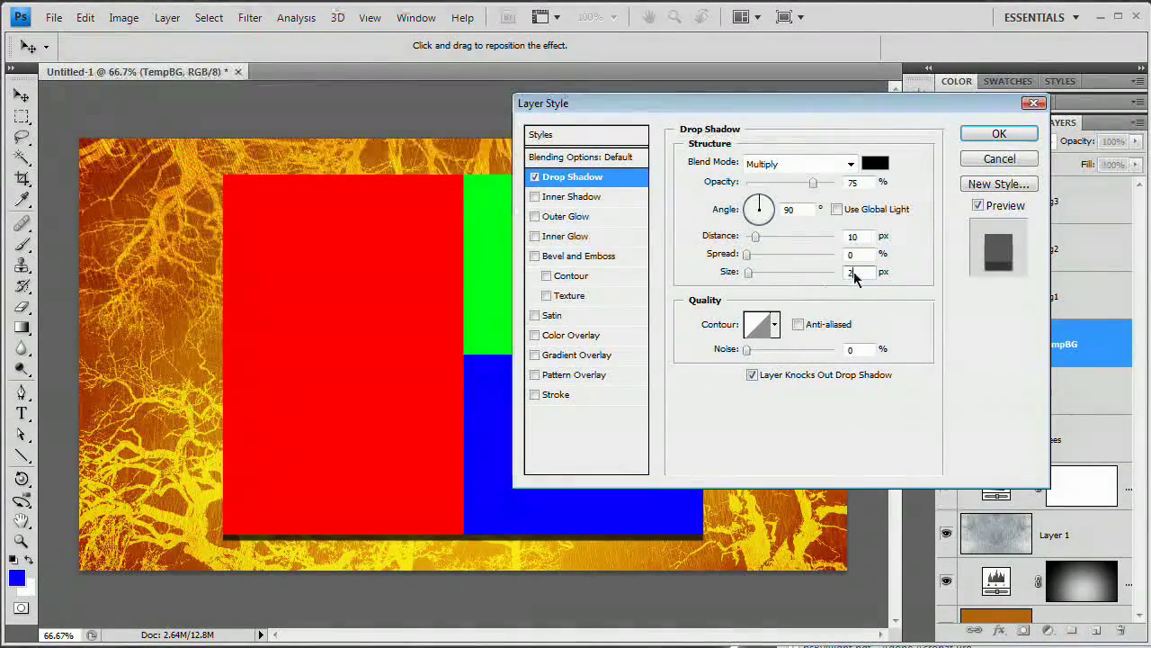
type("5")
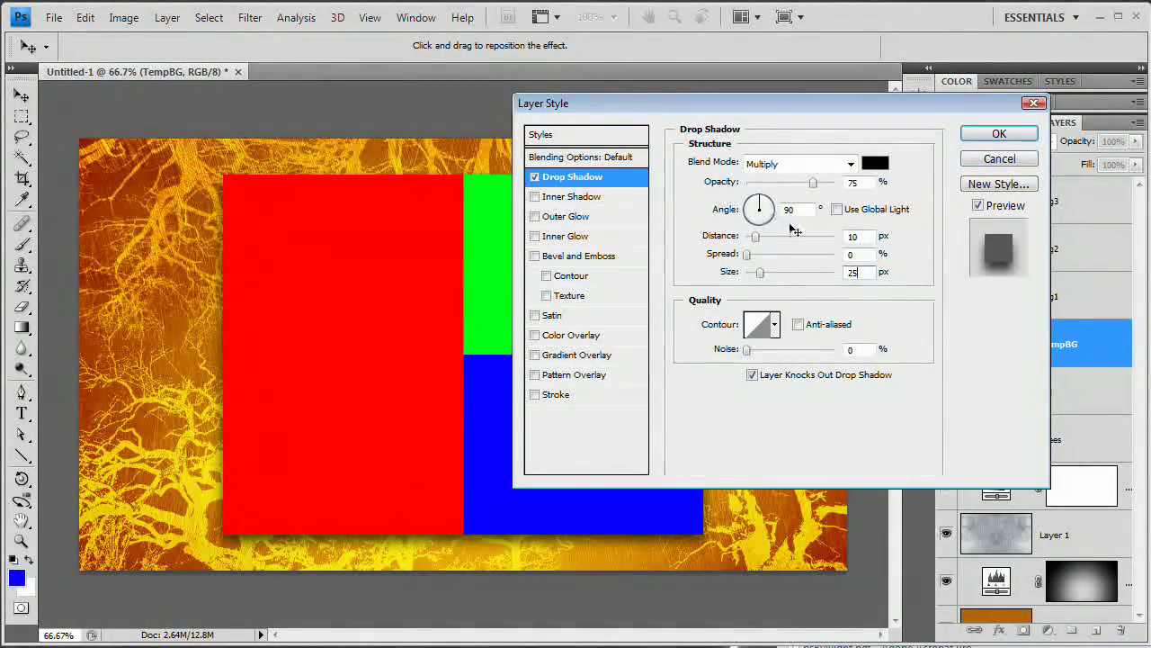
left_click_drag(813, 183, 791, 185)
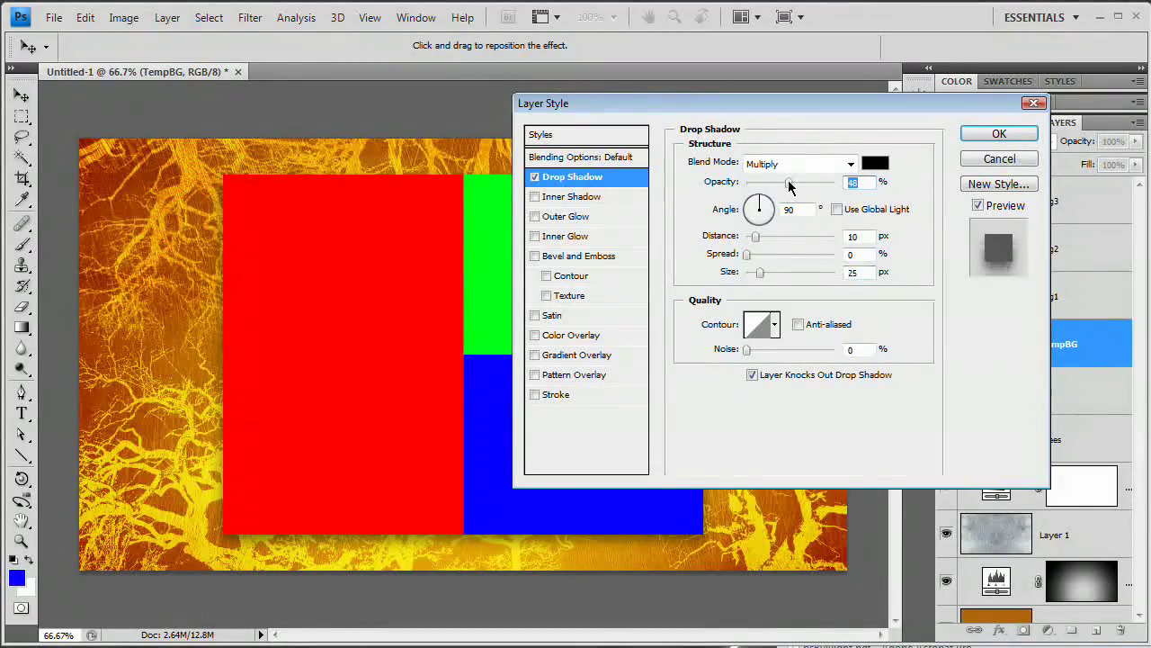
left_click_drag(754, 110, 814, 134)
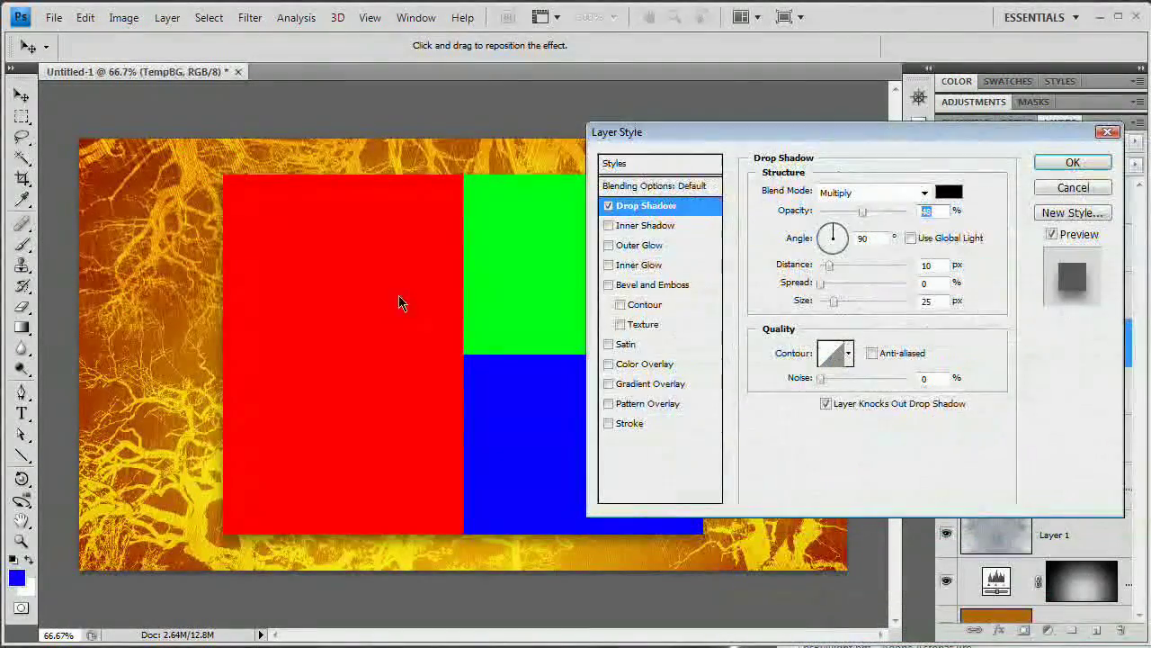
Step: Add a 20 px Stroke effect to the TempBG layer, positioned outside
left_click(621, 423)
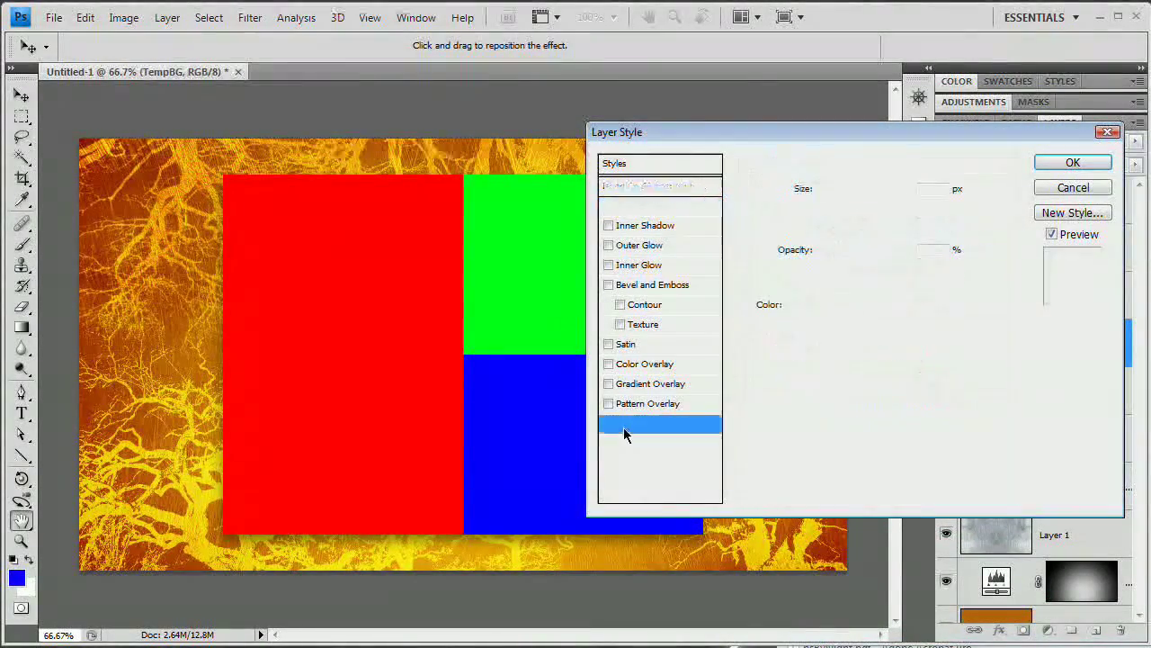
double_click(924, 189)
type("20")
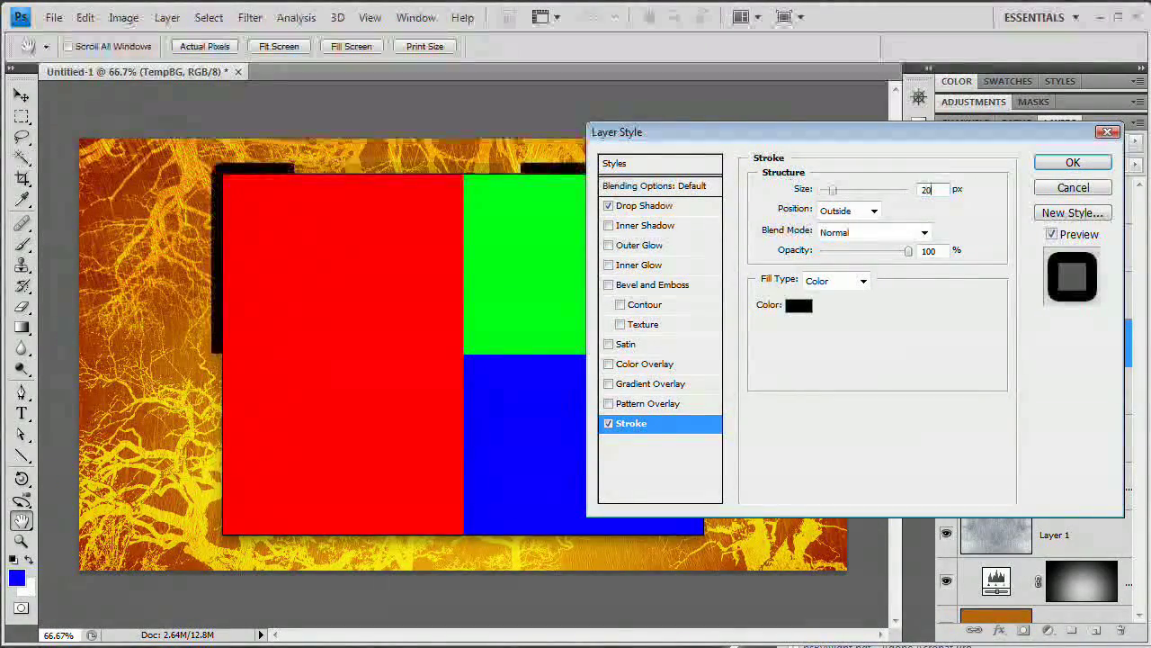
left_click(848, 211)
left_click(836, 232)
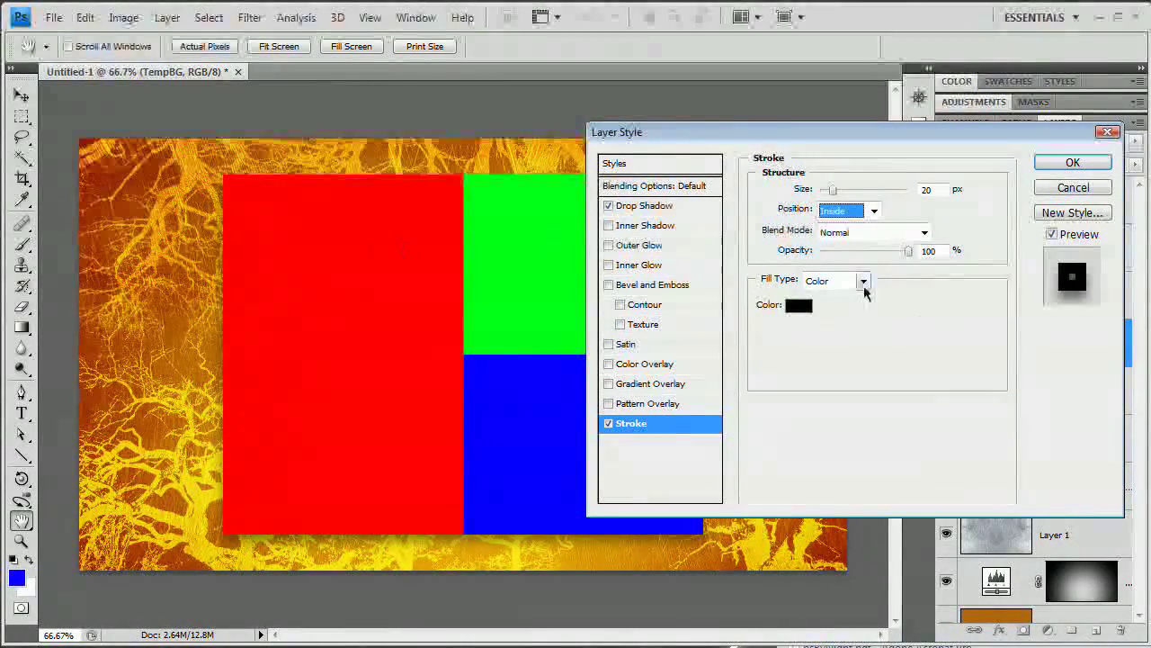
left_click(837, 223)
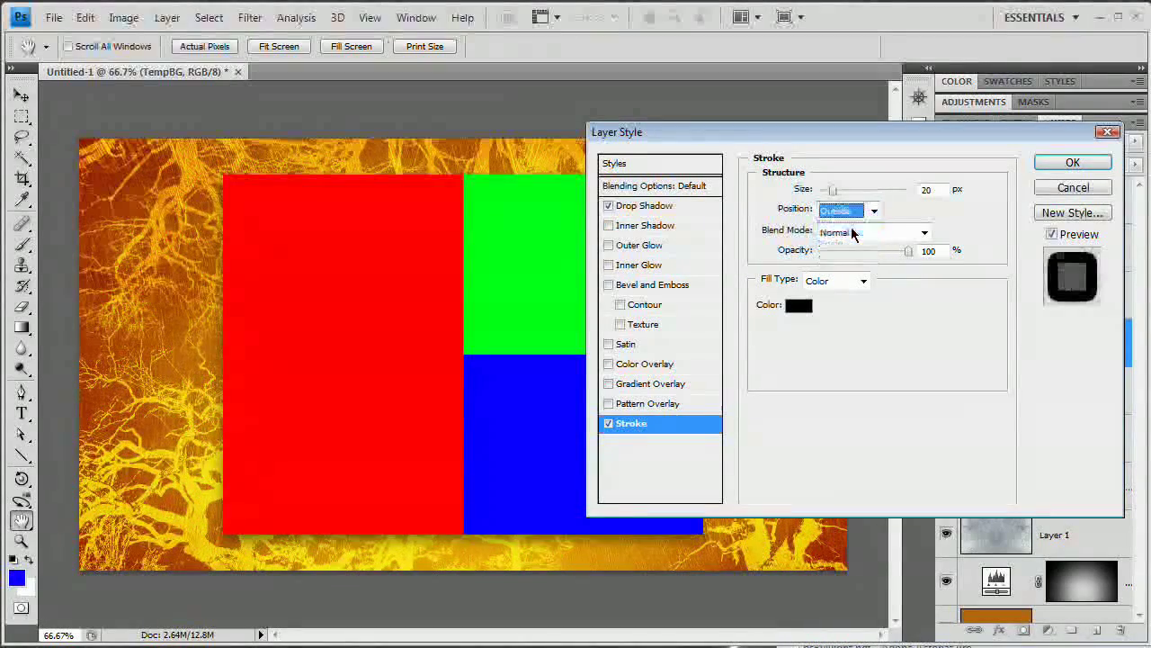
Step: Change the TempBG stroke color to white
left_click(798, 305)
left_click_drag(378, 270, 355, 214)
left_click(765, 204)
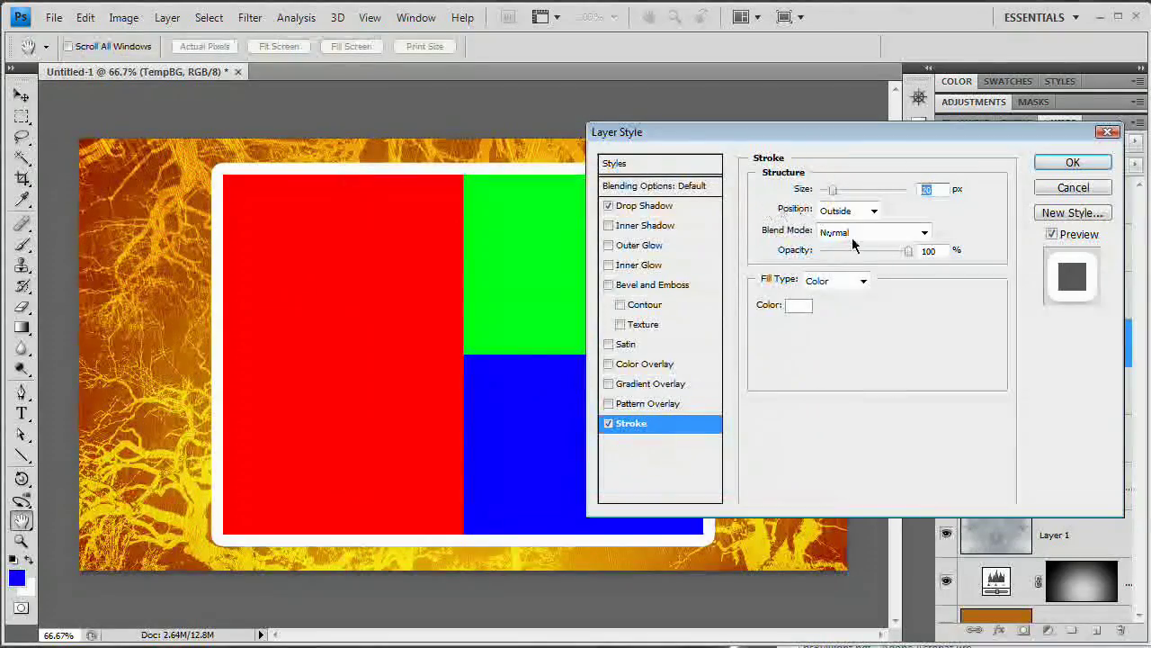
Step: Try the Overlay and Soft Light blend modes on the white stroke
left_click(872, 234)
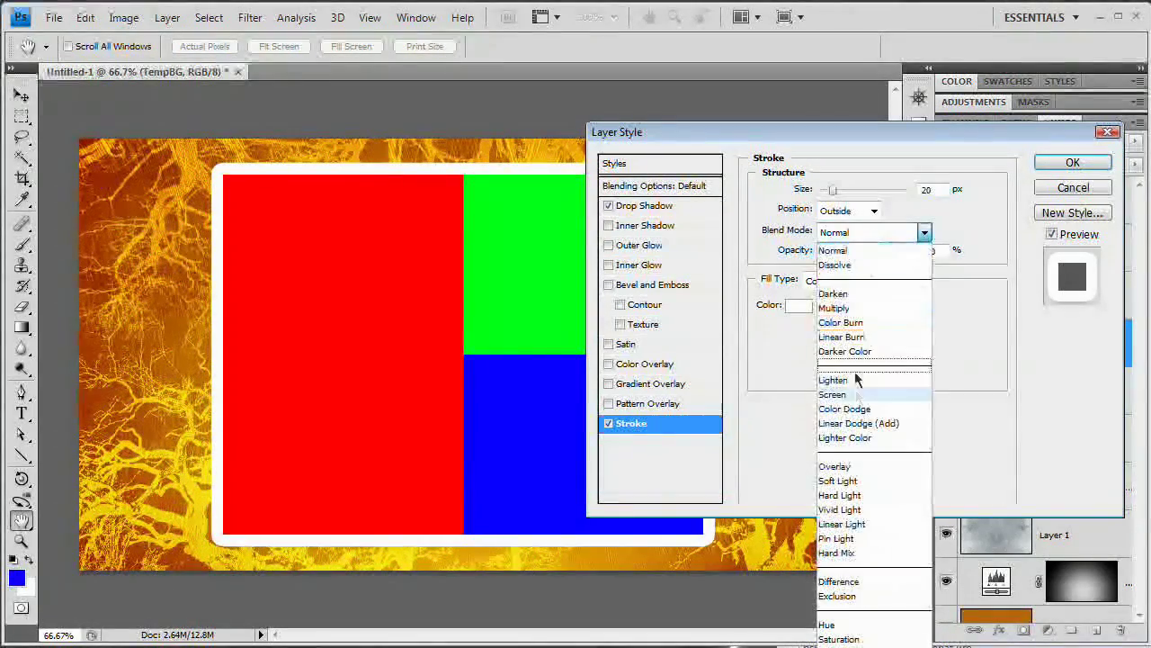
left_click(856, 466)
mouse_move(784, 132)
left_mouse_down()
mouse_move(995, 120)
mouse_move(1110, 144)
mouse_move(799, 128)
left_mouse_up()
left_click(865, 225)
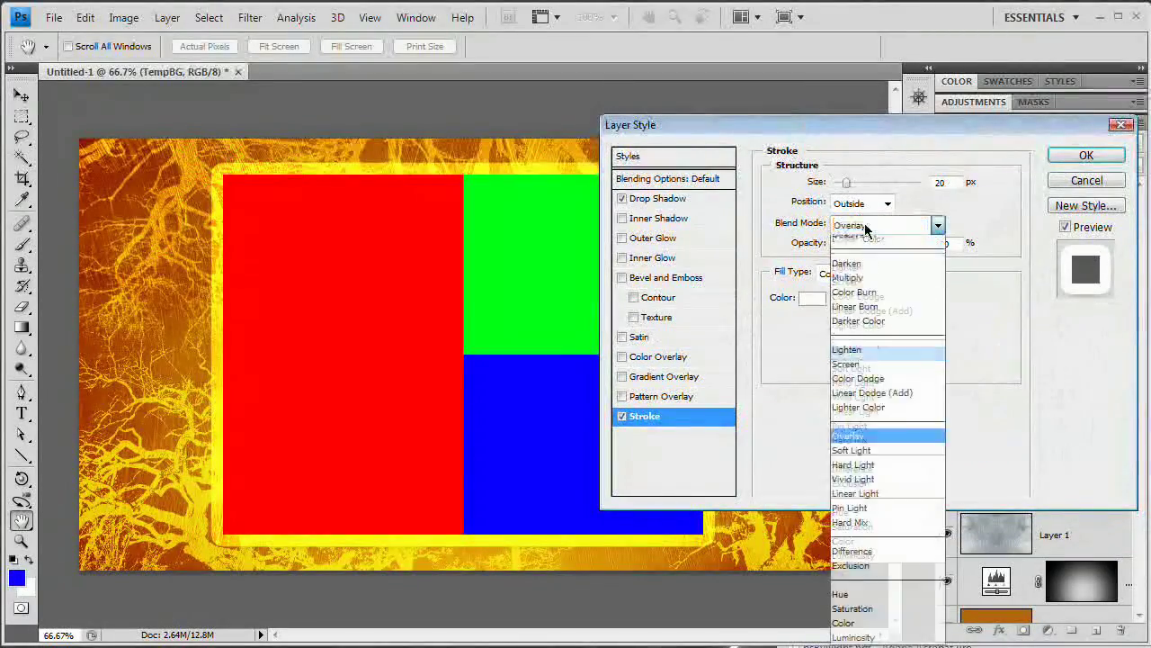
left_click(852, 474)
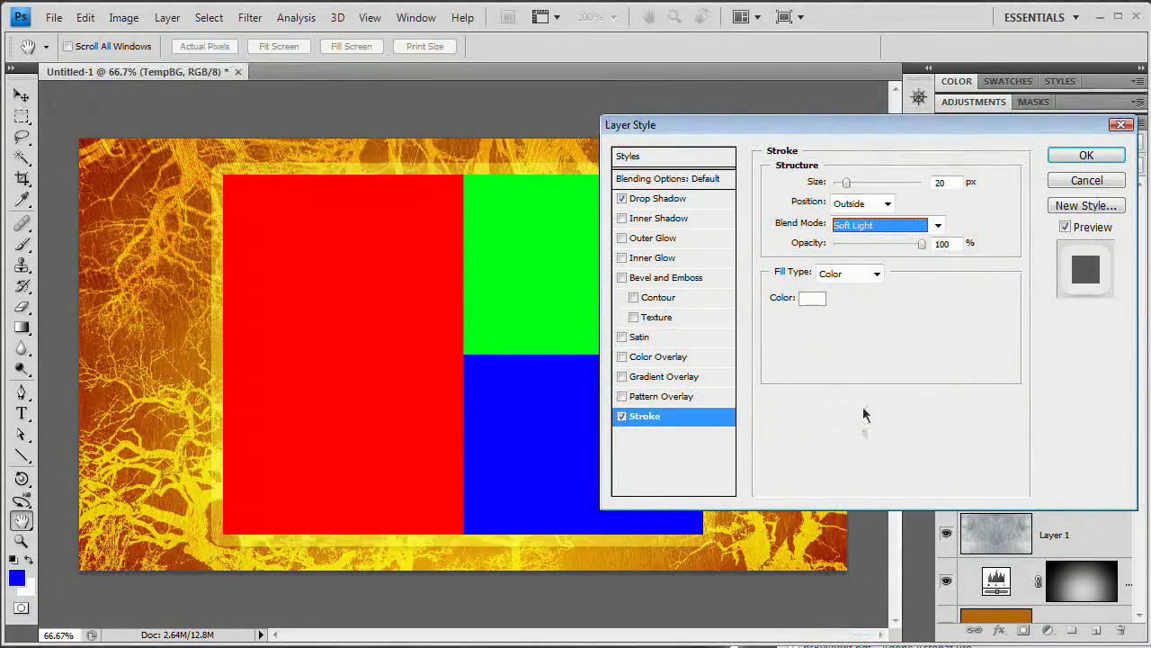
left_click_drag(875, 130, 801, 131)
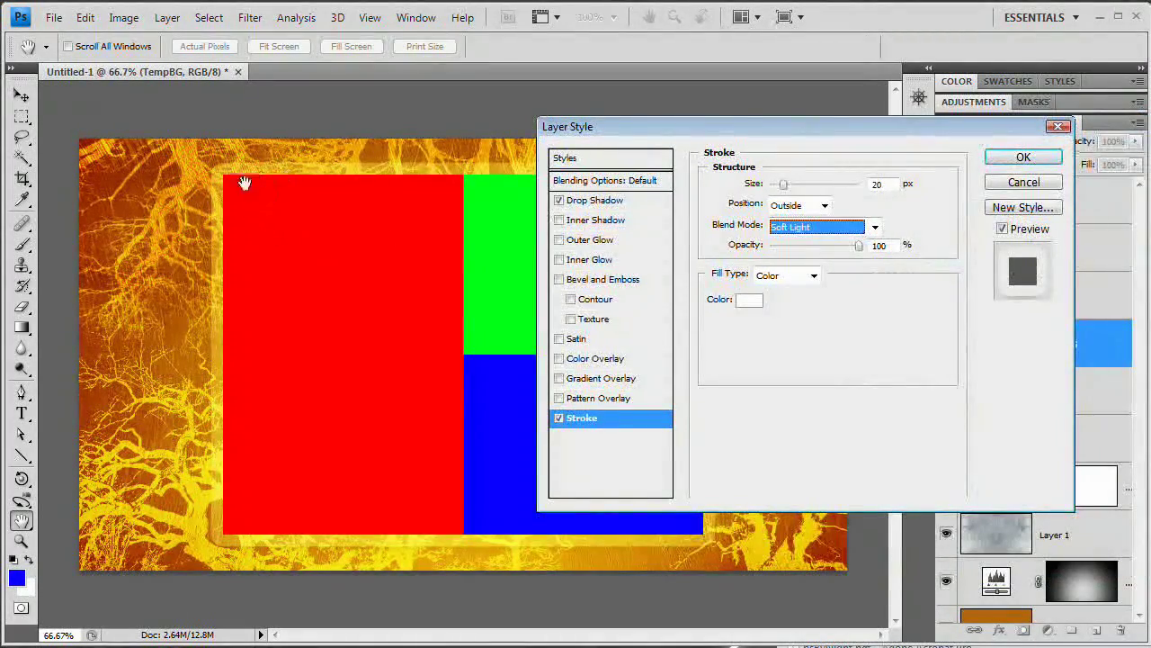
Step: Set the stroke's blend mode to Normal with 45% opacity, and apply the layer style to TempBG
left_click(792, 226)
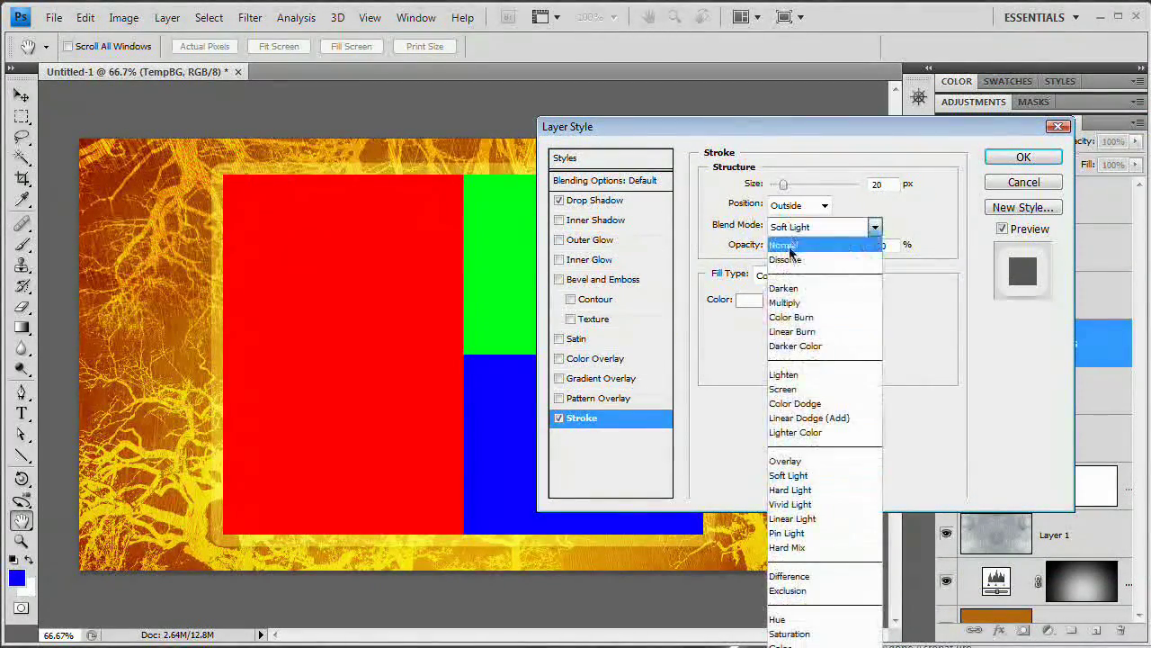
left_click(790, 246)
left_click_drag(859, 245, 810, 247)
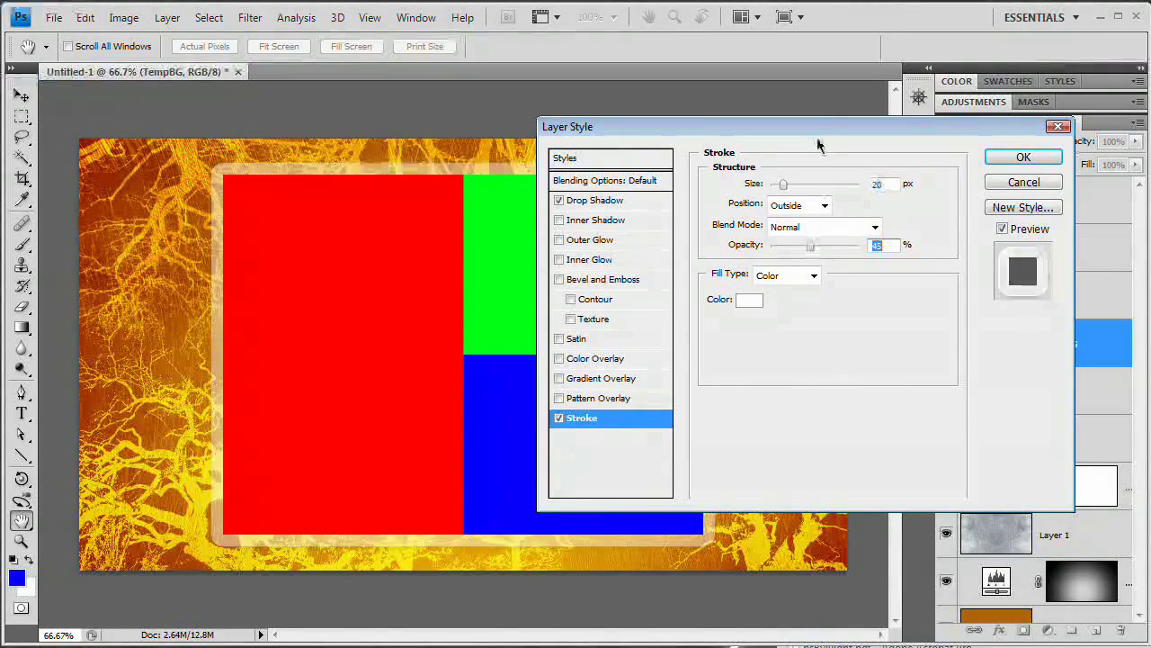
left_click_drag(899, 127, 1150, 267)
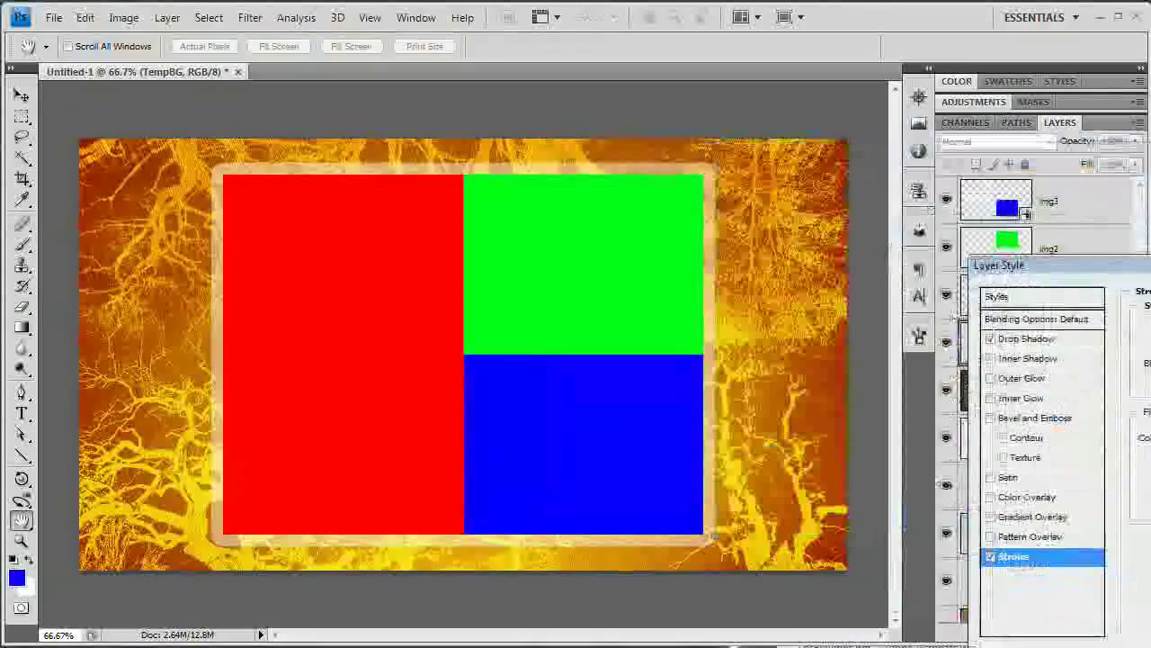
left_click_drag(1150, 267, 856, 122)
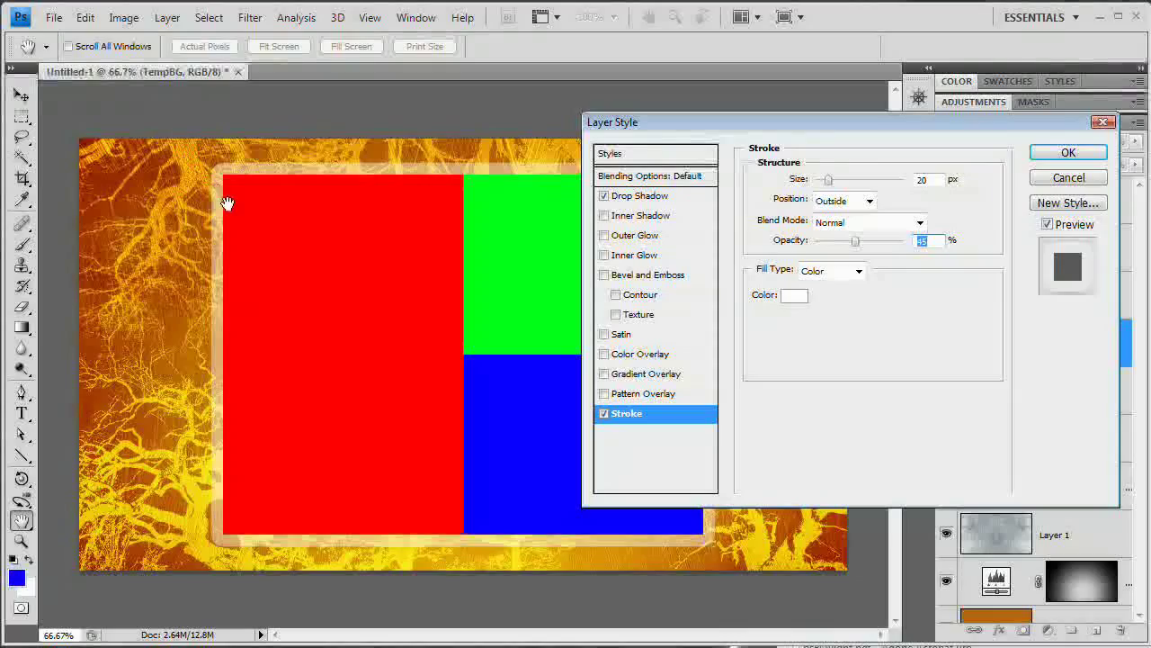
left_click(1065, 160)
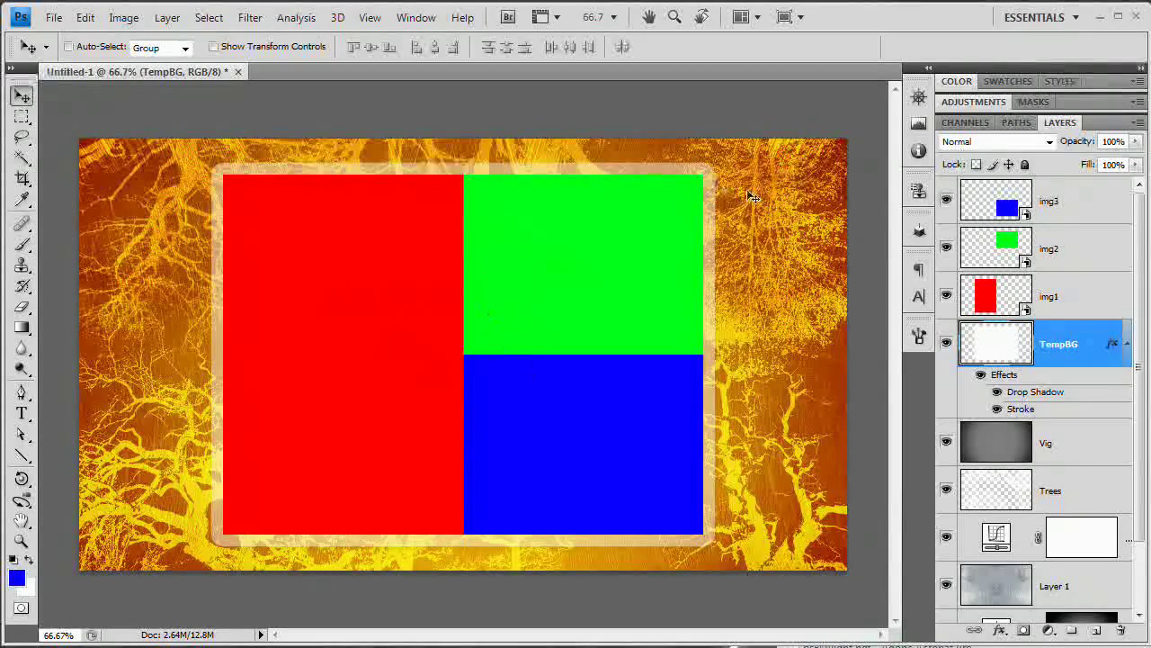
Step: Collapse the effects list of the TempBG layer, and make img1 the active layer in a widened layer list
left_click(1127, 344)
key("alt+period")
key("alt+bracketleft")
key("alt+bracketleft")
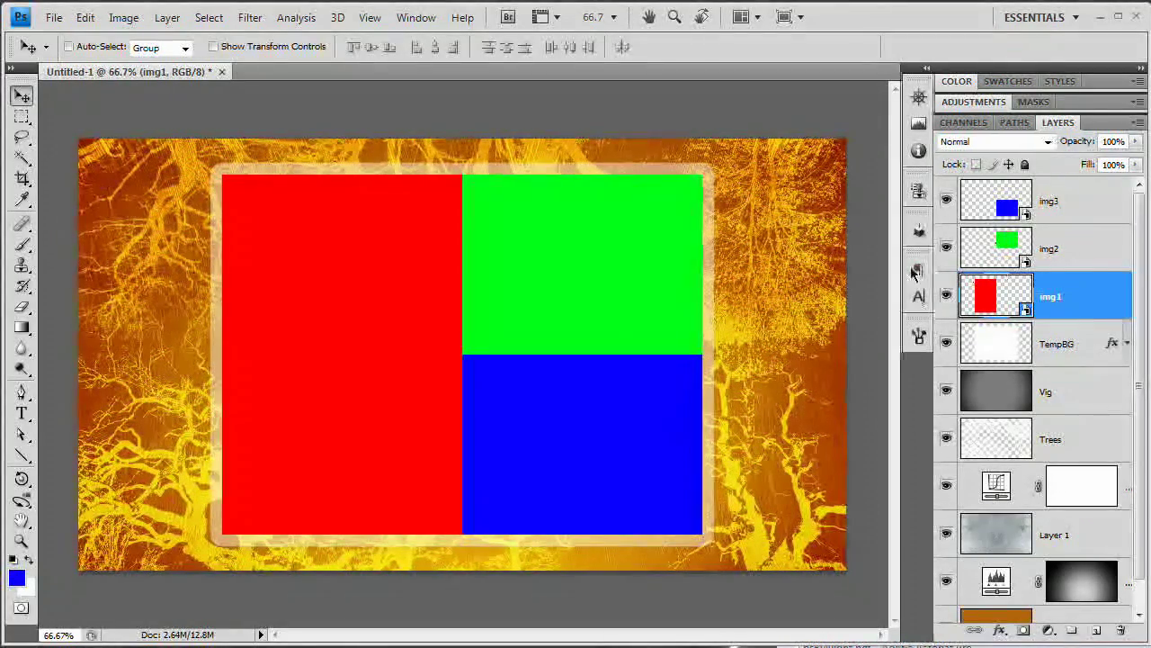
left_click_drag(919, 267, 888, 267)
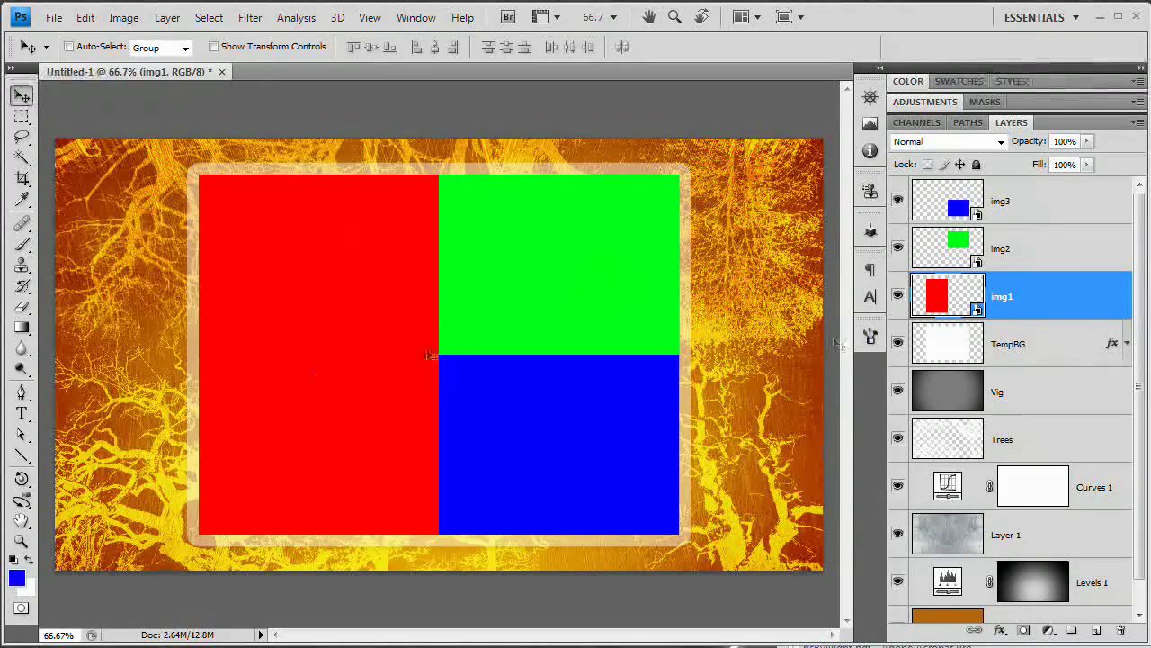
Step: Add a layer mask to img1 that reveals only the red rectangle's area, and unlink the mask from the layer
left_click(939, 304, "ctrl")
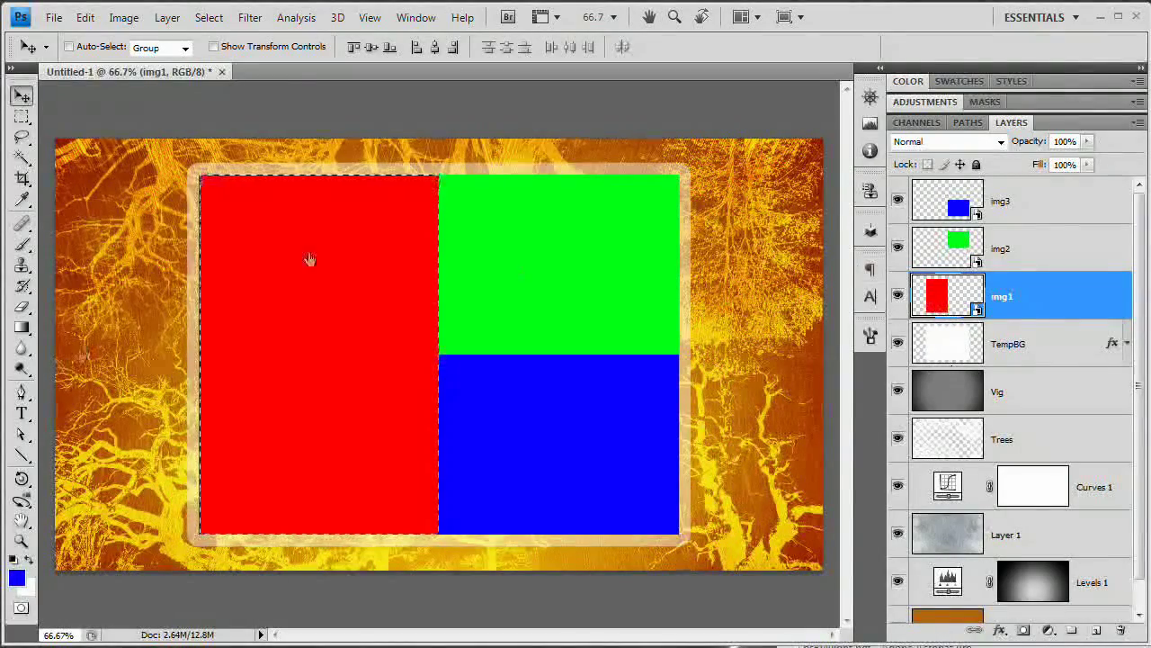
left_click(167, 17)
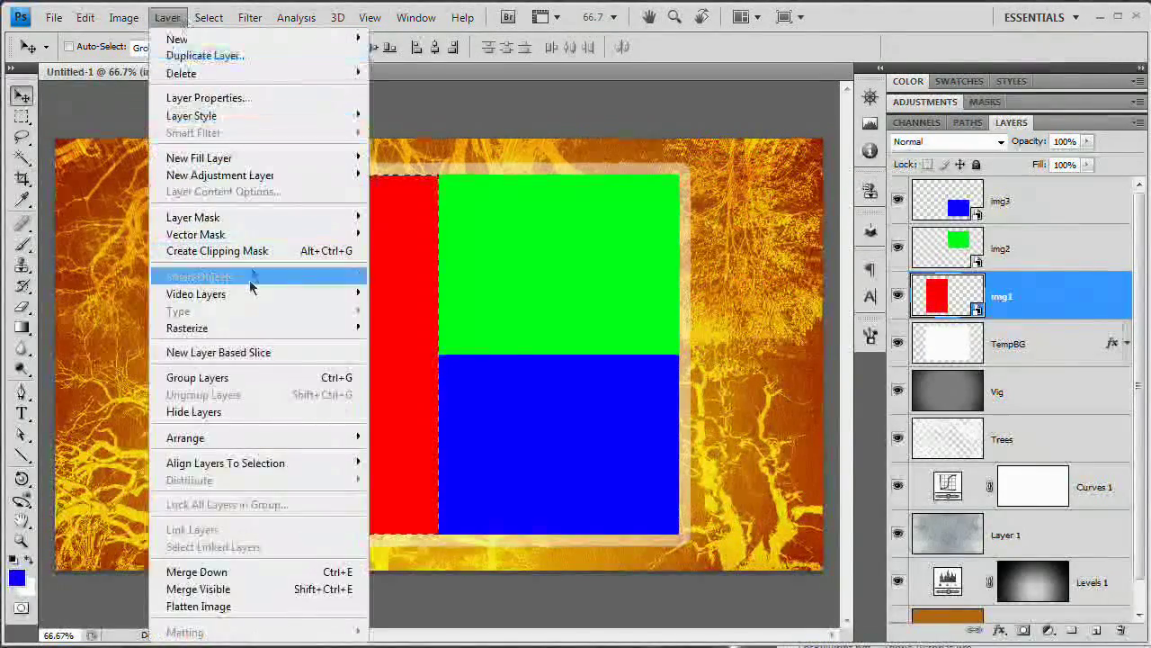
mouse_move(252, 220)
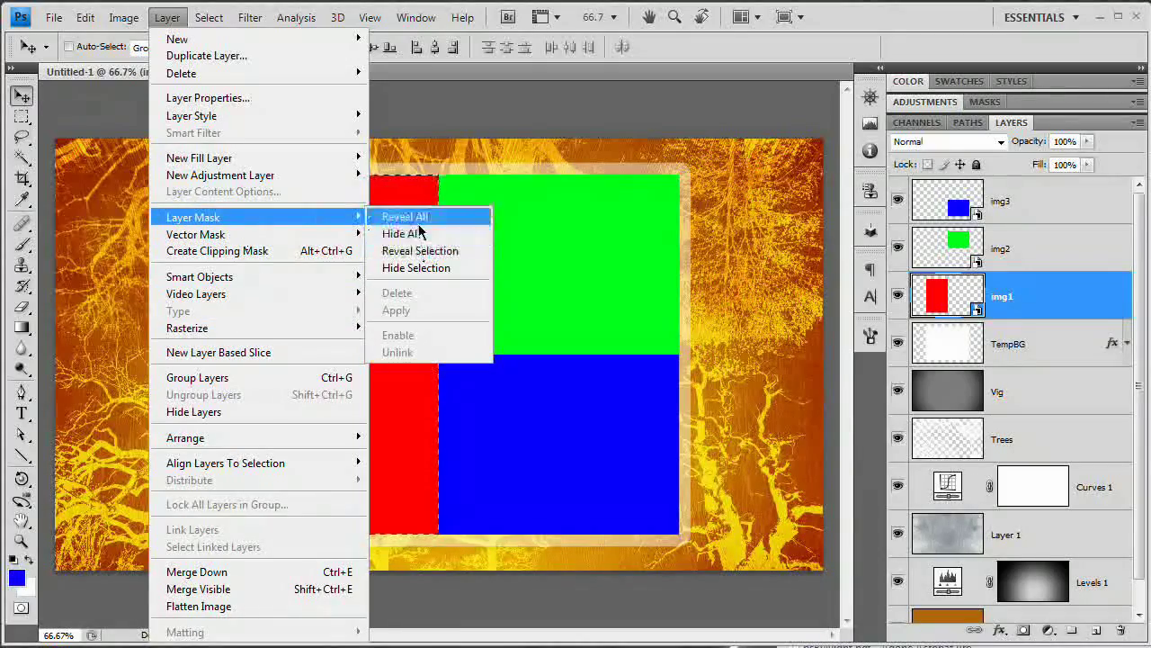
left_click(428, 259)
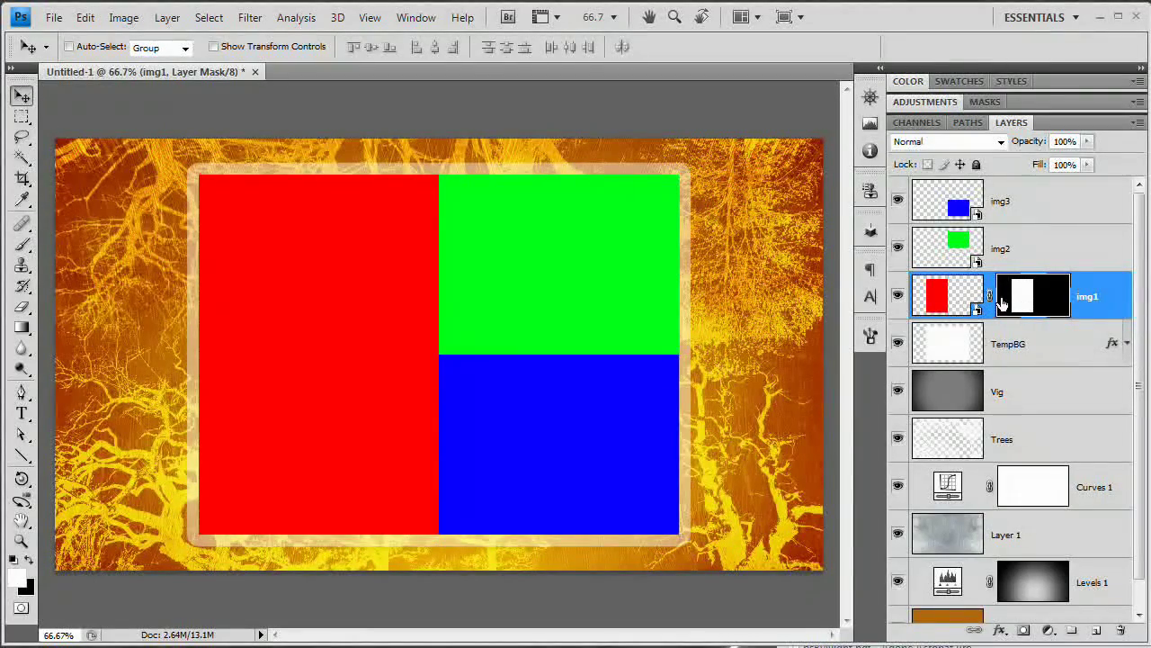
left_click(990, 297)
Step: Add a layer mask to img2 that reveals only the green rectangle's area, and unlink the mask from the layer
left_click(932, 247)
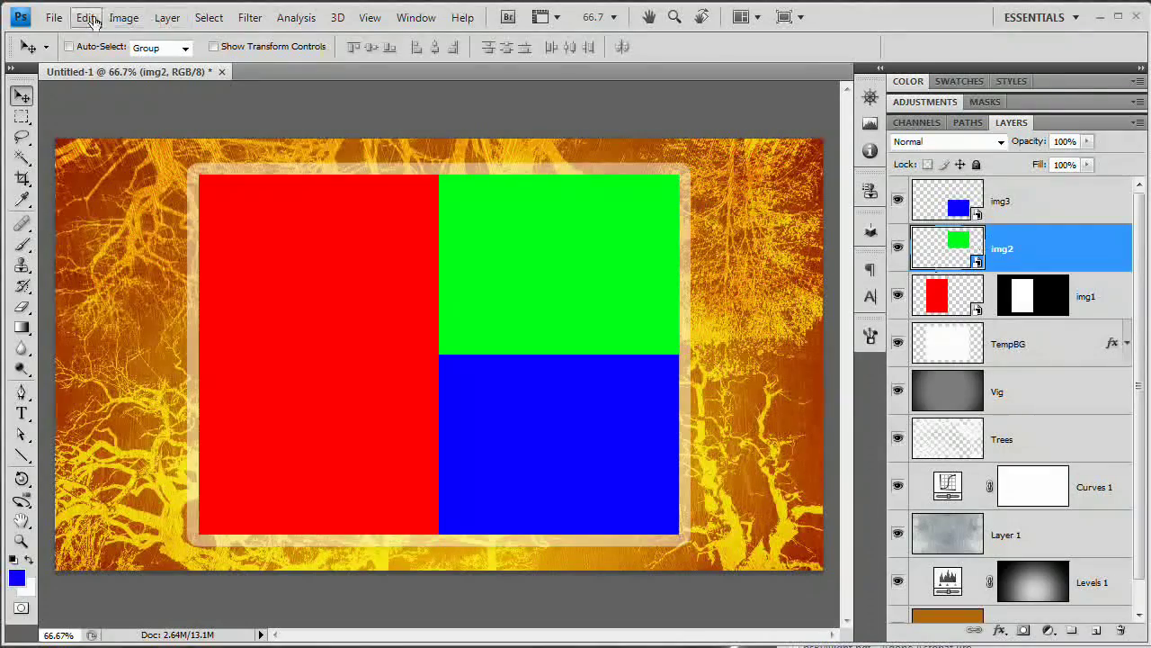
left_click(964, 250, "ctrl")
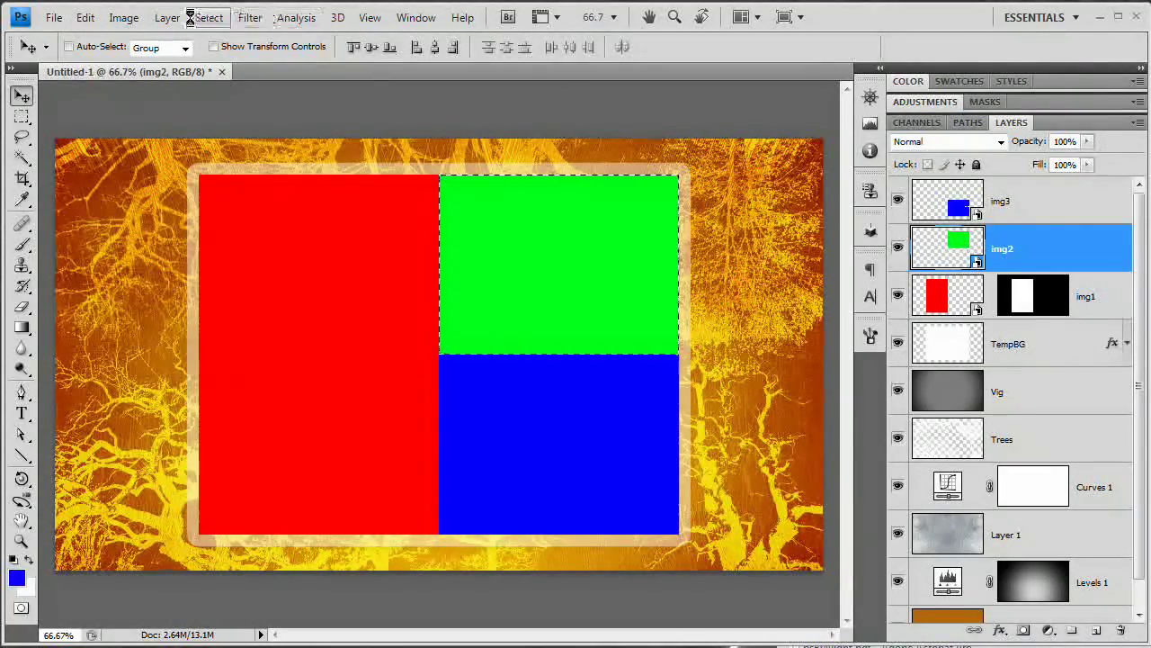
left_click(167, 17)
mouse_move(258, 218)
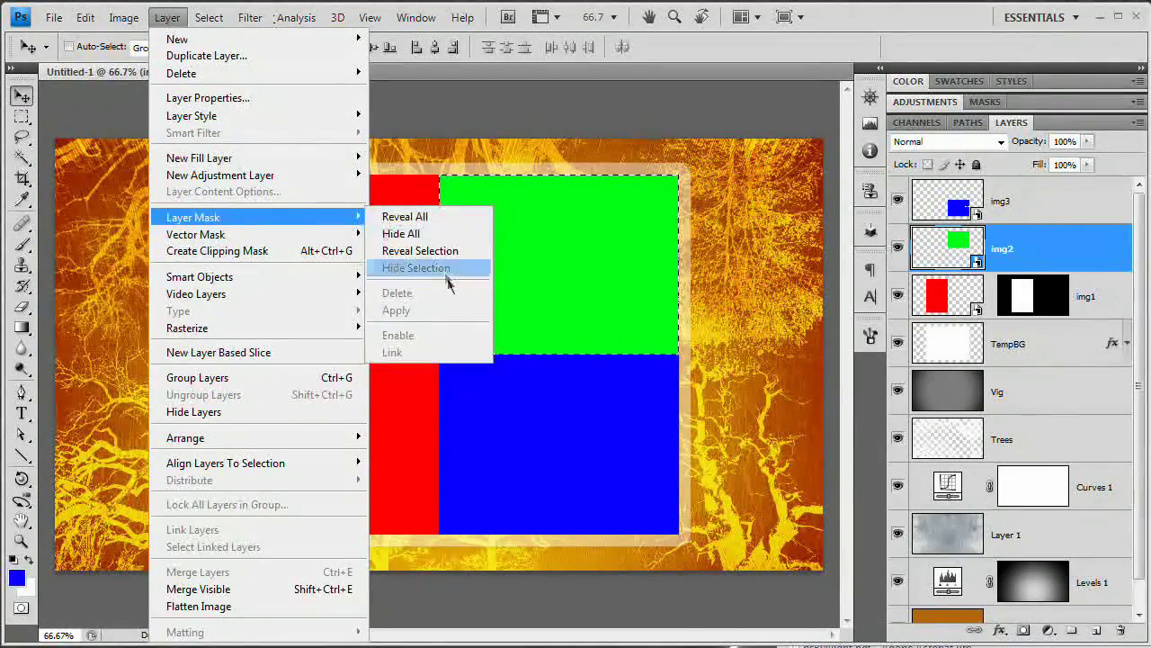
left_click(412, 252)
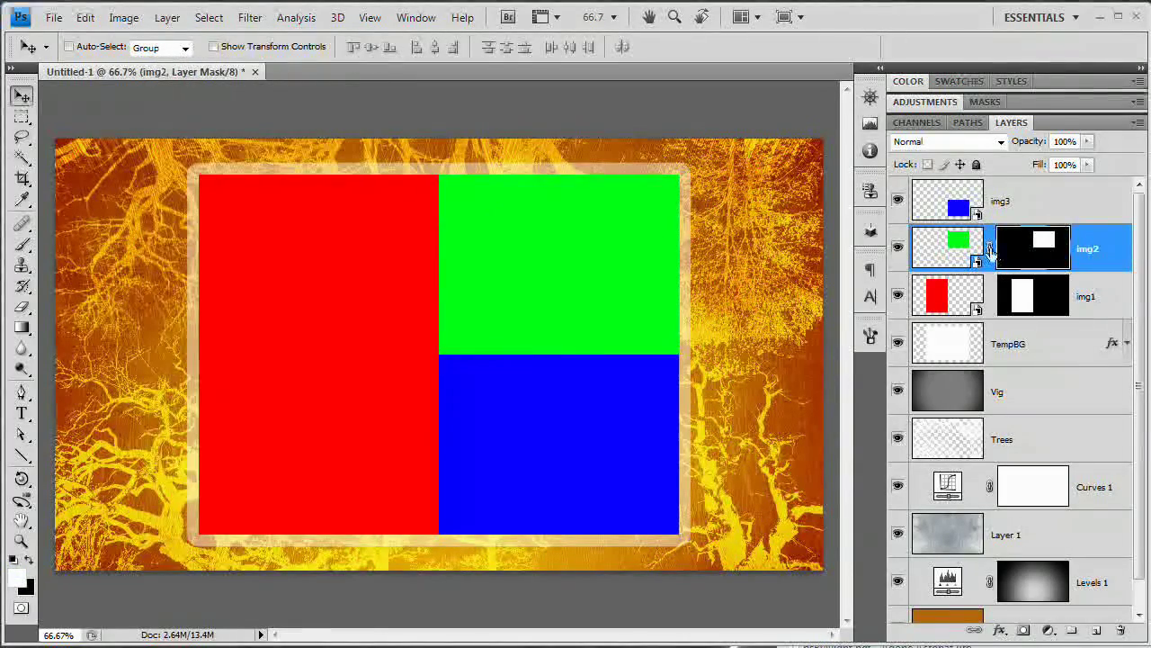
Step: Mask img3 to reveal only the blue rectangle's area, unlink the mask, and make the layer content active instead of the mask
left_click(958, 209)
left_click(958, 210, "ctrl")
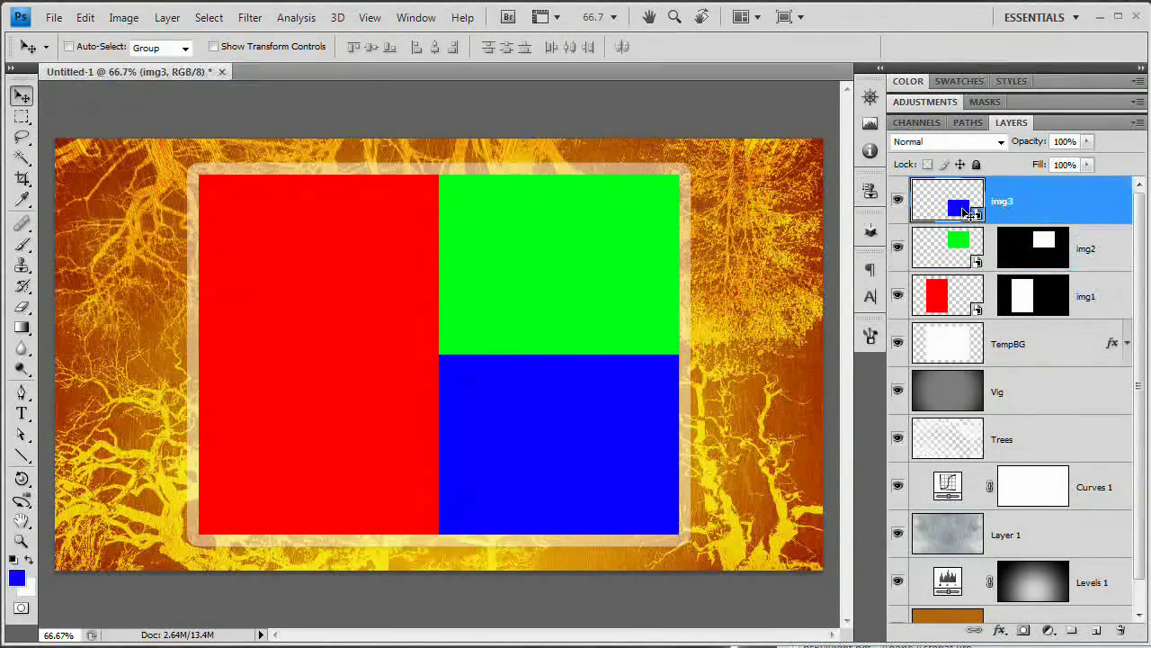
left_click(168, 18)
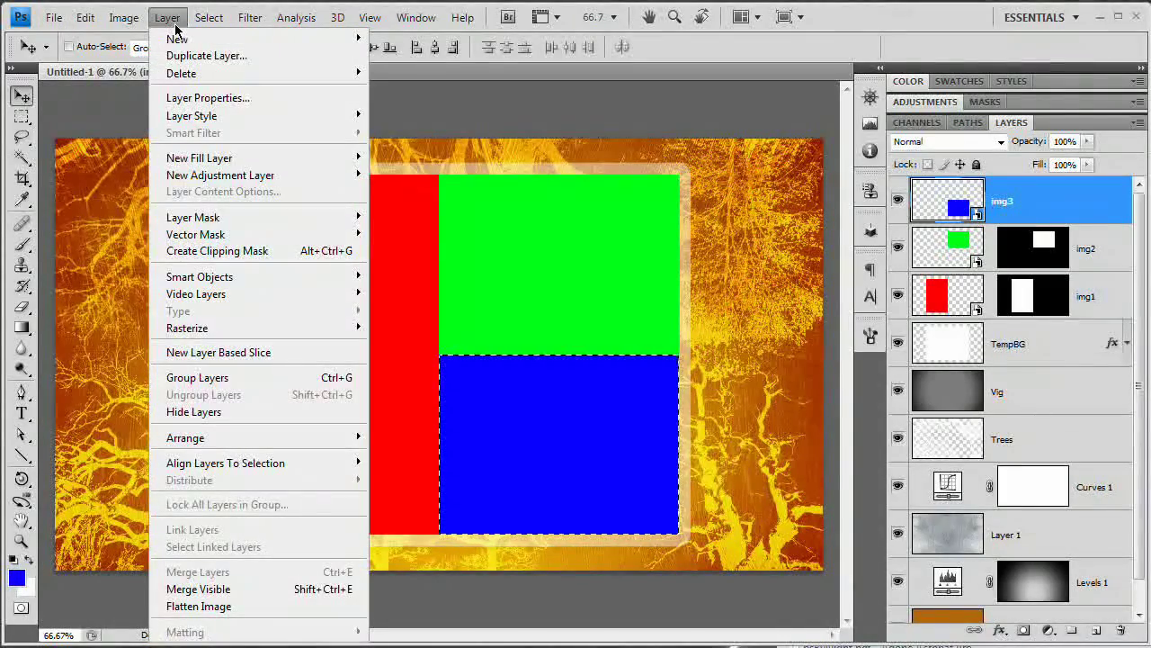
mouse_move(243, 217)
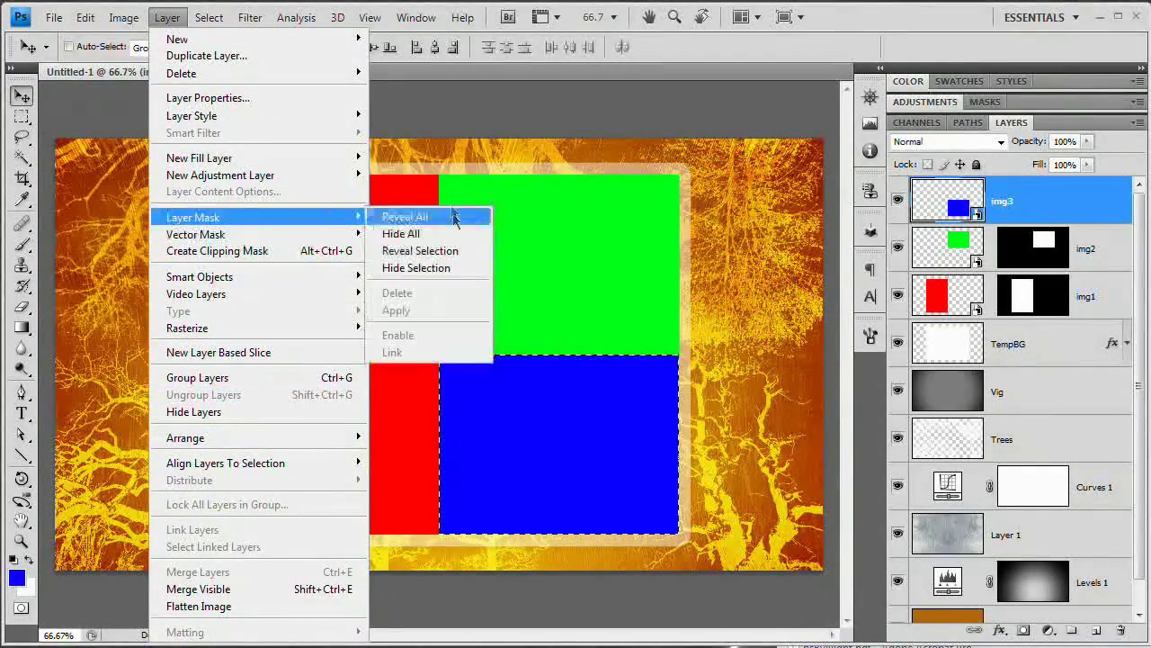
left_click(409, 250)
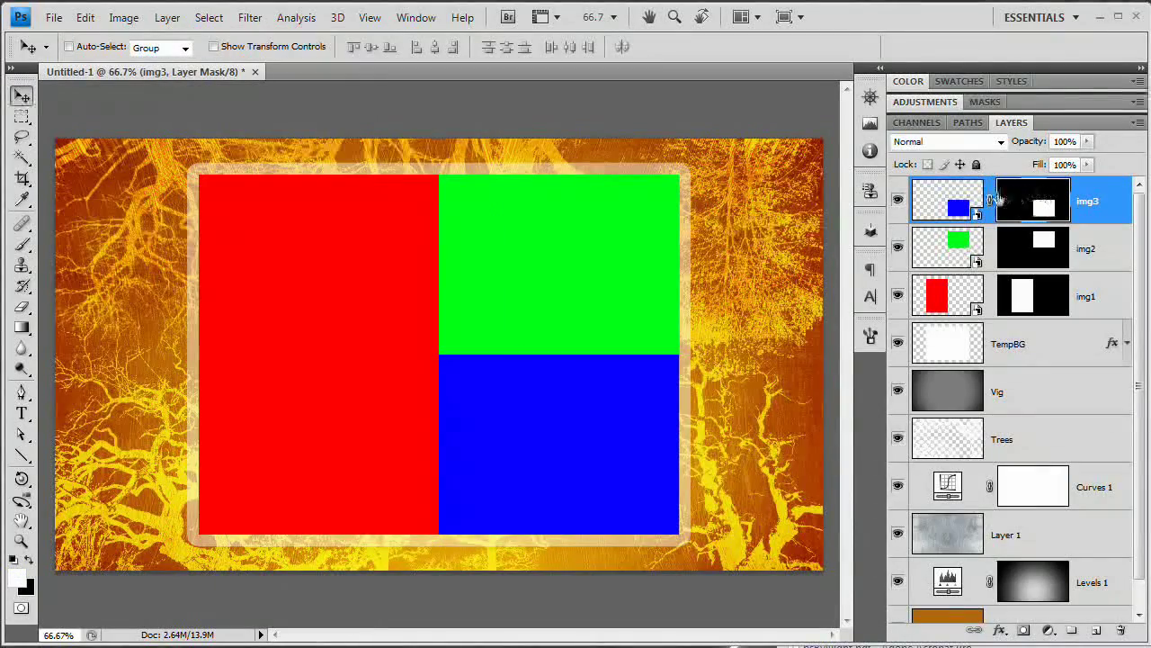
left_click(988, 213)
left_click(948, 200)
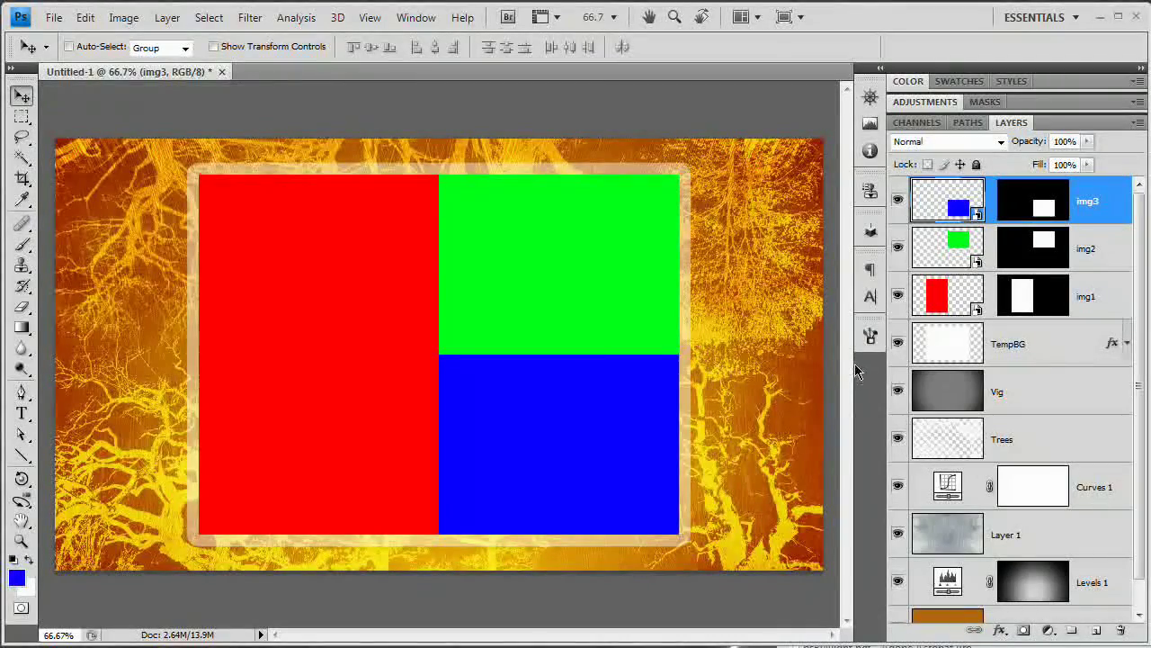
Step: Replace the contents of the img3 Smart Object with womanBrunettePurple.jpg
left_click(898, 343)
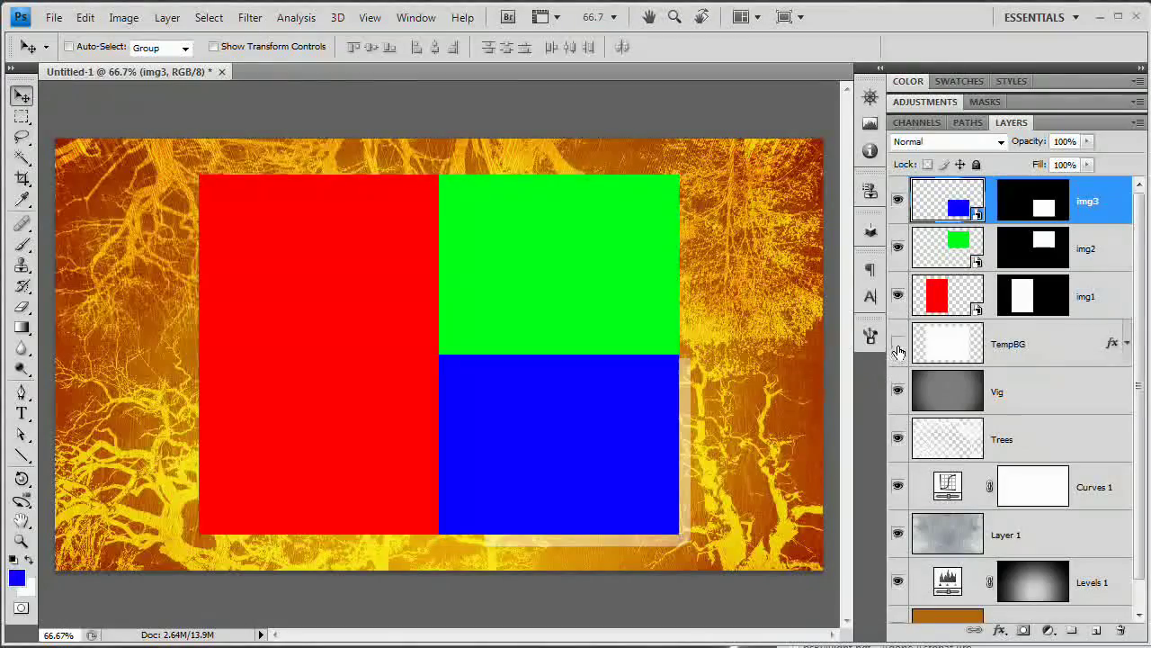
left_click_drag(852, 367, 686, 368)
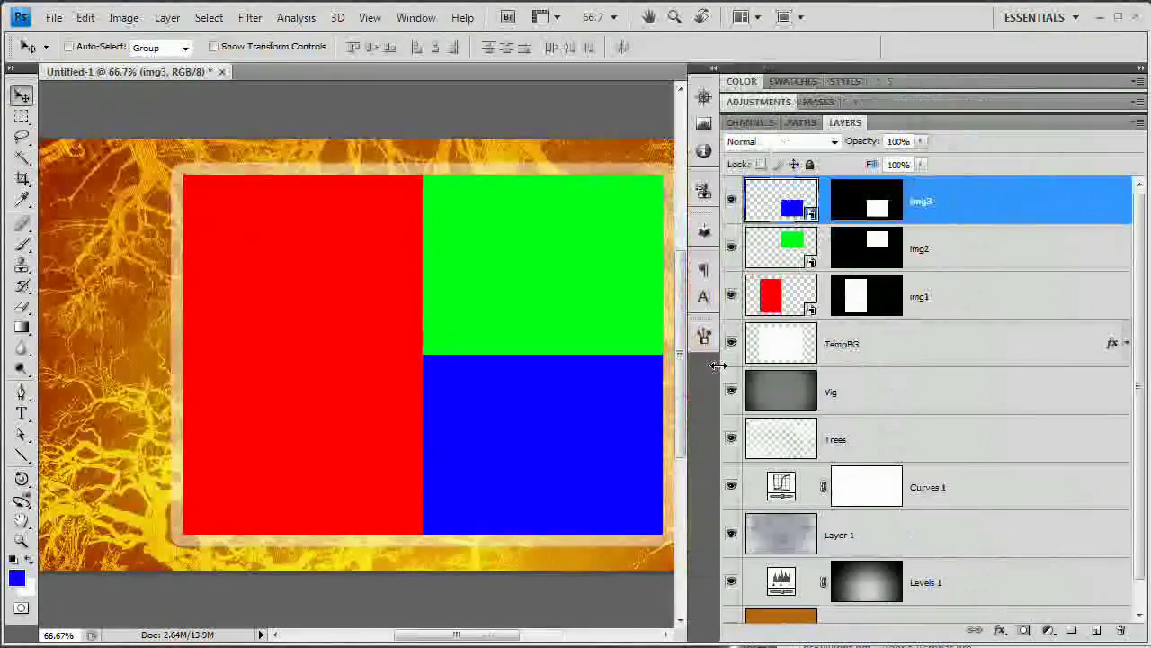
right_click(920, 209)
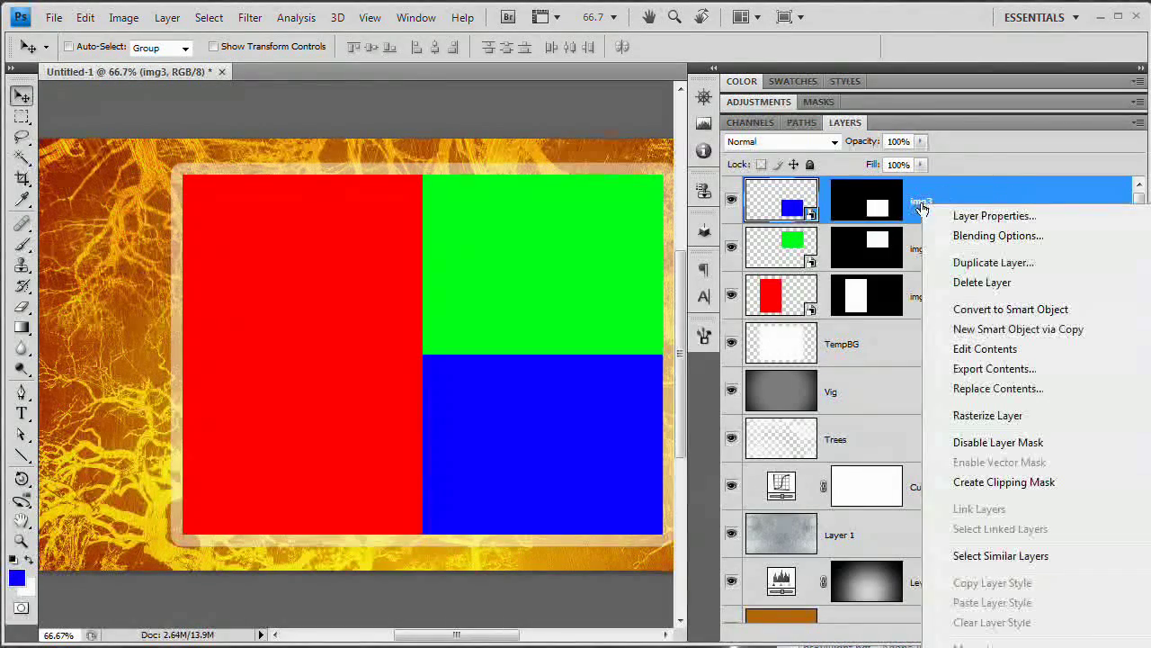
left_click(983, 391)
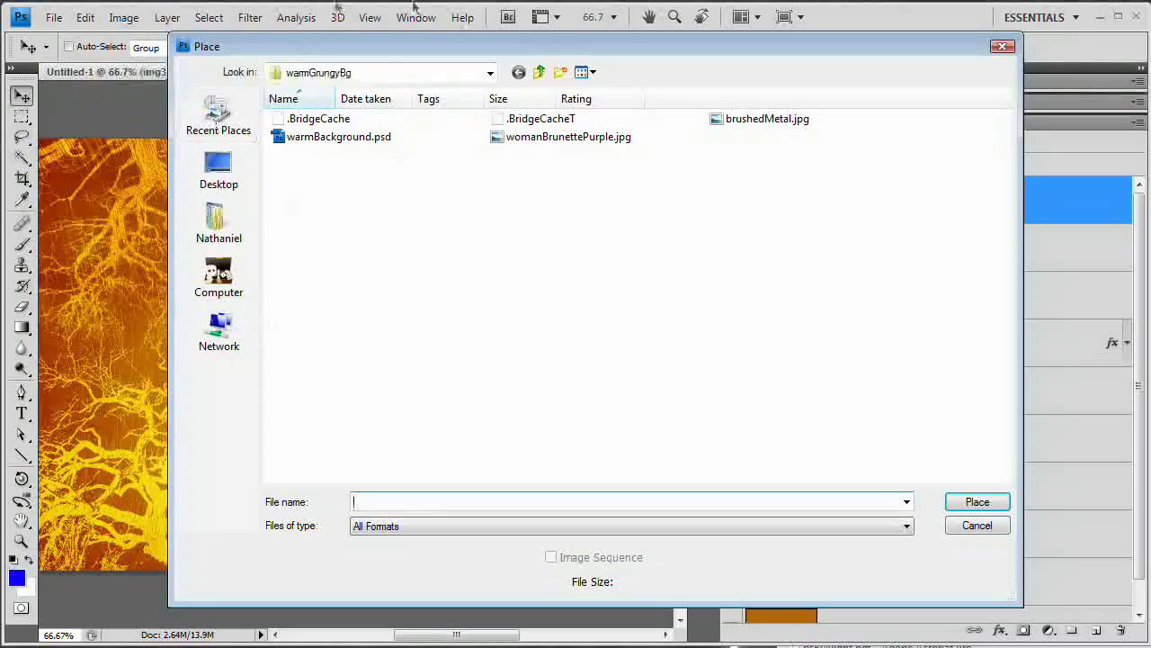
double_click(561, 144)
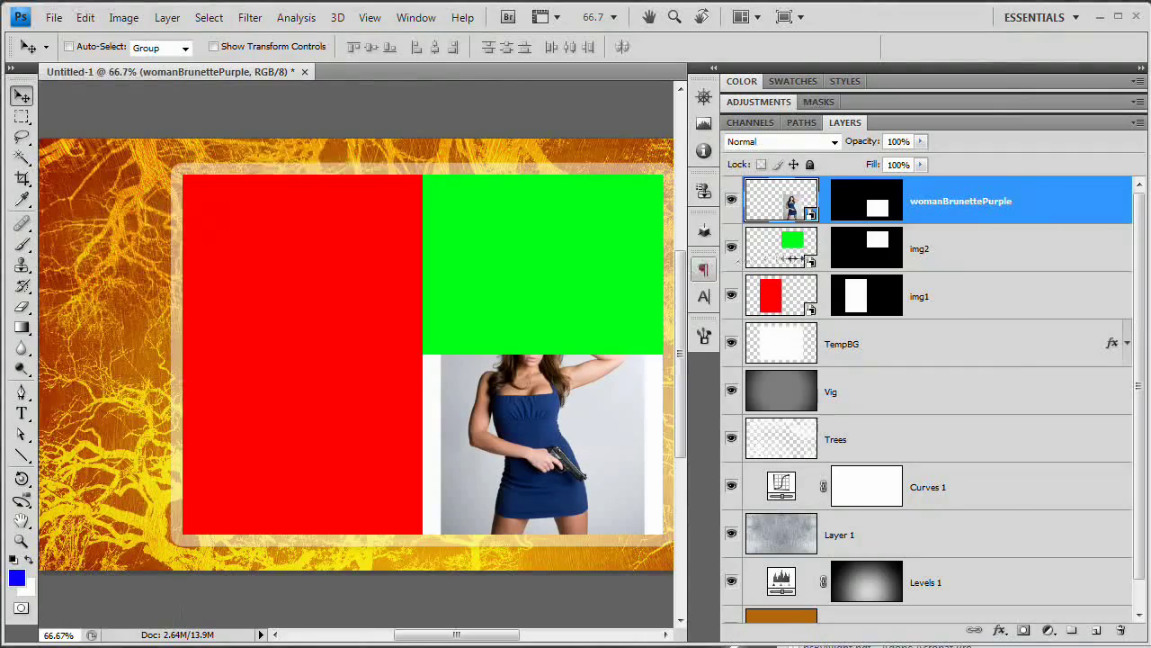
left_click_drag(719, 365, 935, 365)
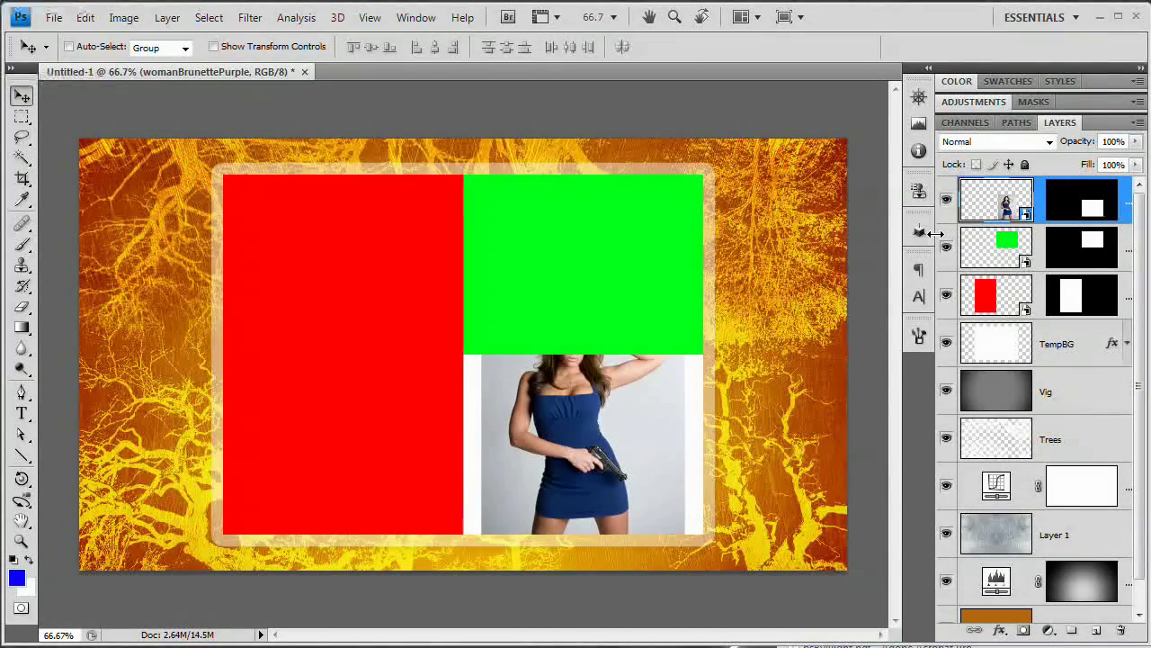
Step: Scale the photo in the lower small frame to about 244% and reposition it so the woman's face fills the frame's outer side
key("ctrl+t")
left_click_drag(685, 293, 900, 94)
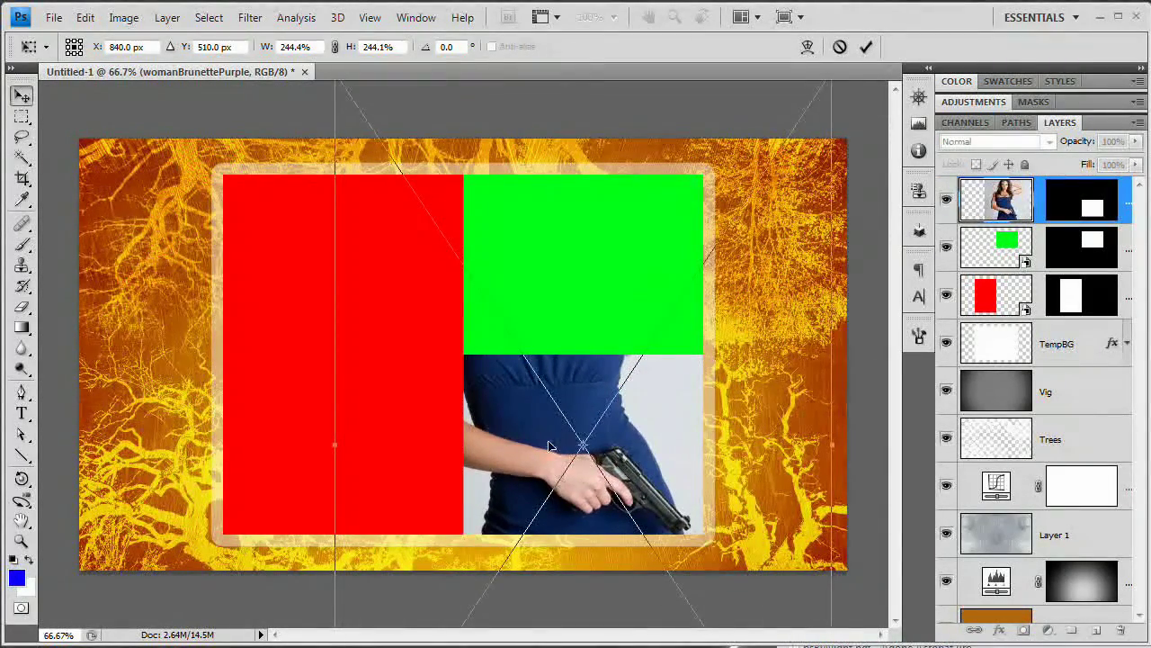
key("Return")
left_click_drag(584, 382, 683, 567)
left_click_drag(606, 429, 681, 425)
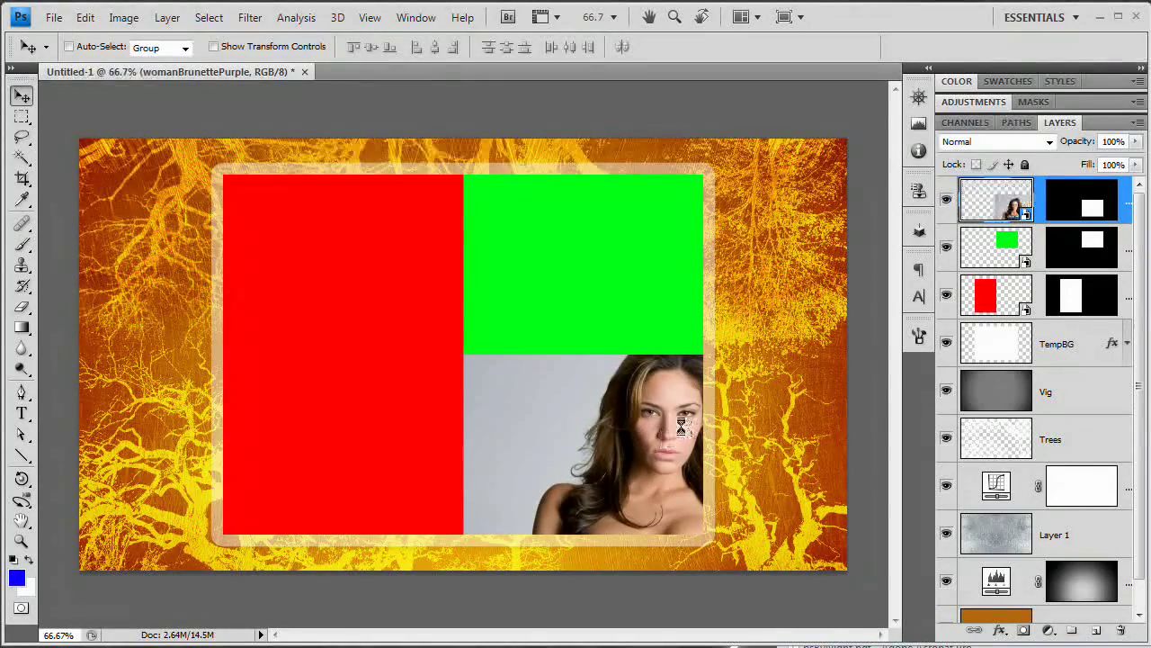
Step: Replace the contents of the img2 Smart Object with womanBrunettePurple.jpg
left_click(1005, 243)
left_click(167, 17)
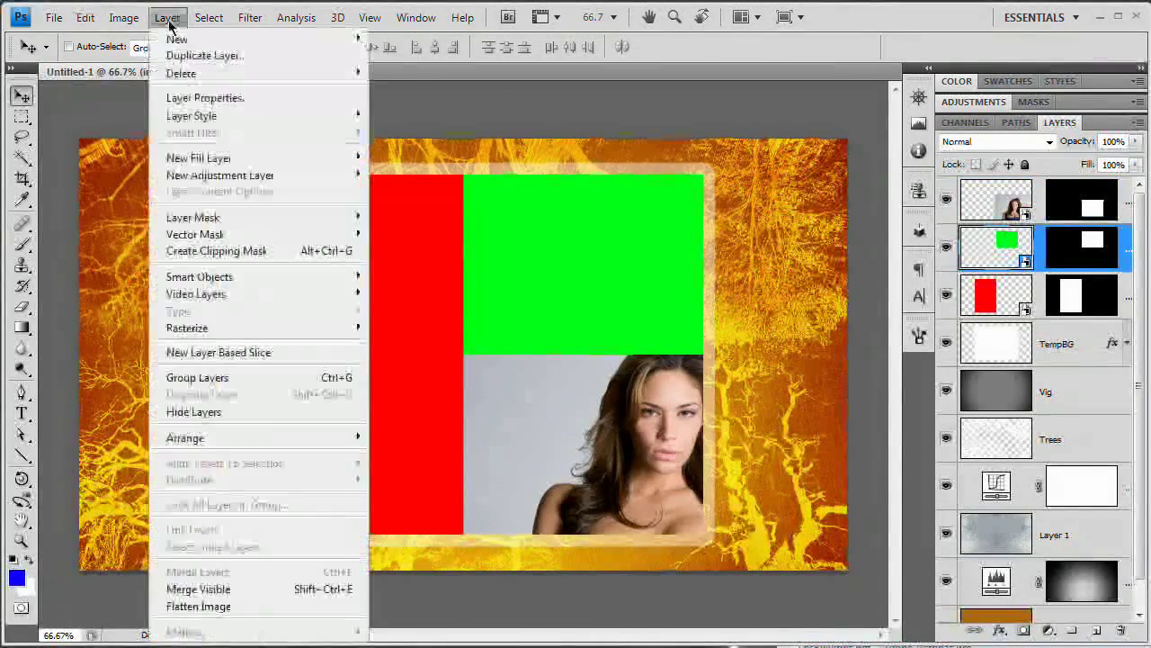
mouse_move(297, 276)
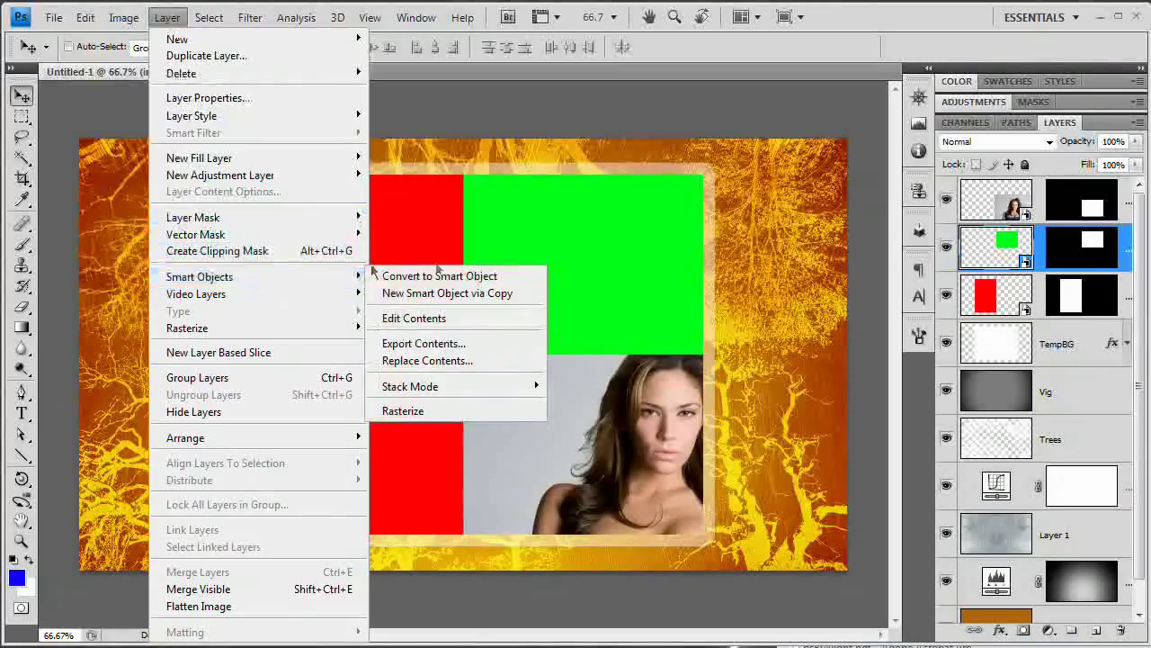
left_click(454, 359)
double_click(510, 137)
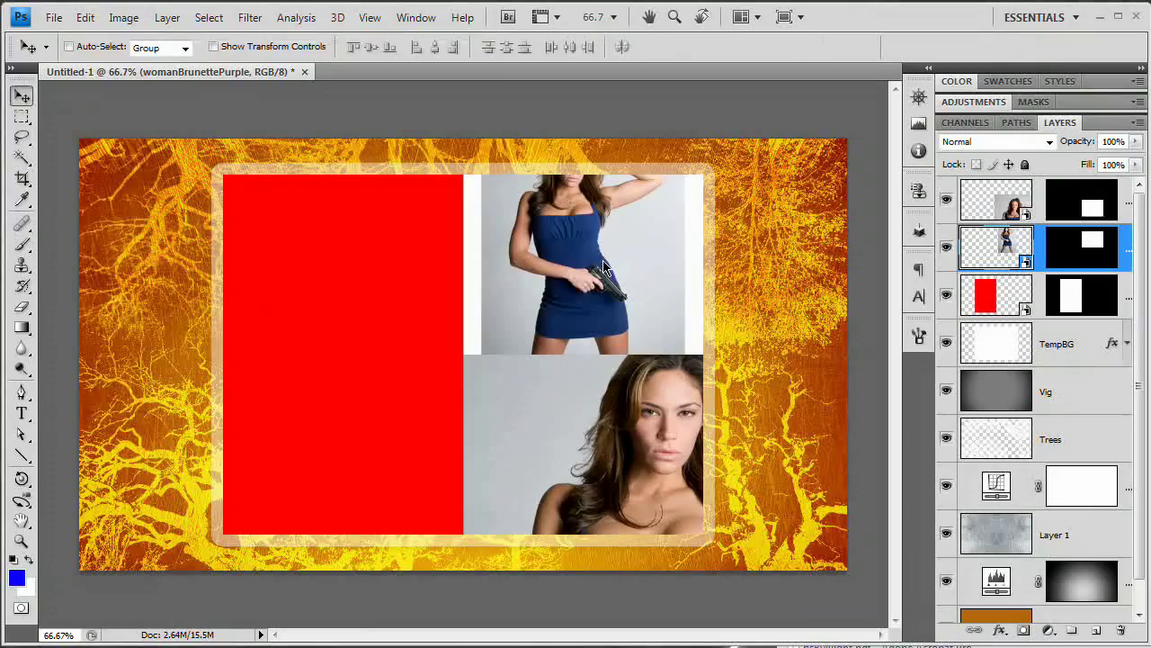
Step: Scale the photo in the upper small frame to about 360% and shift it so the hand and gun sit inside the frame
key("ctrl+t")
left_click_drag(688, 422, 1143, 646)
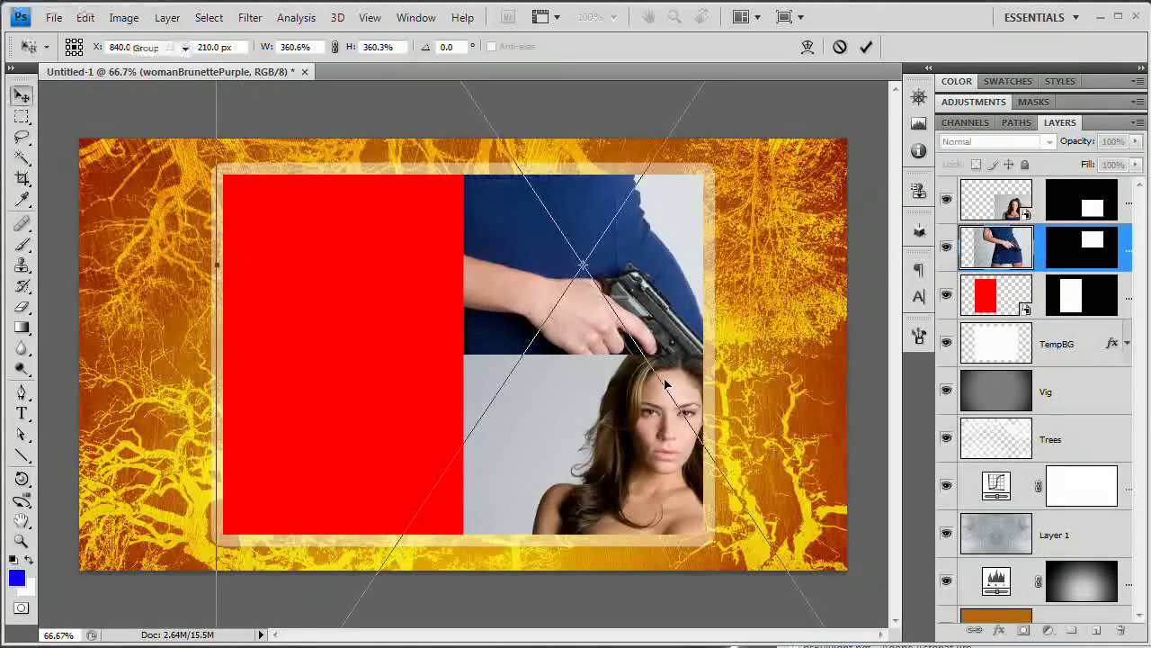
key("Return")
left_click_drag(644, 312, 538, 248)
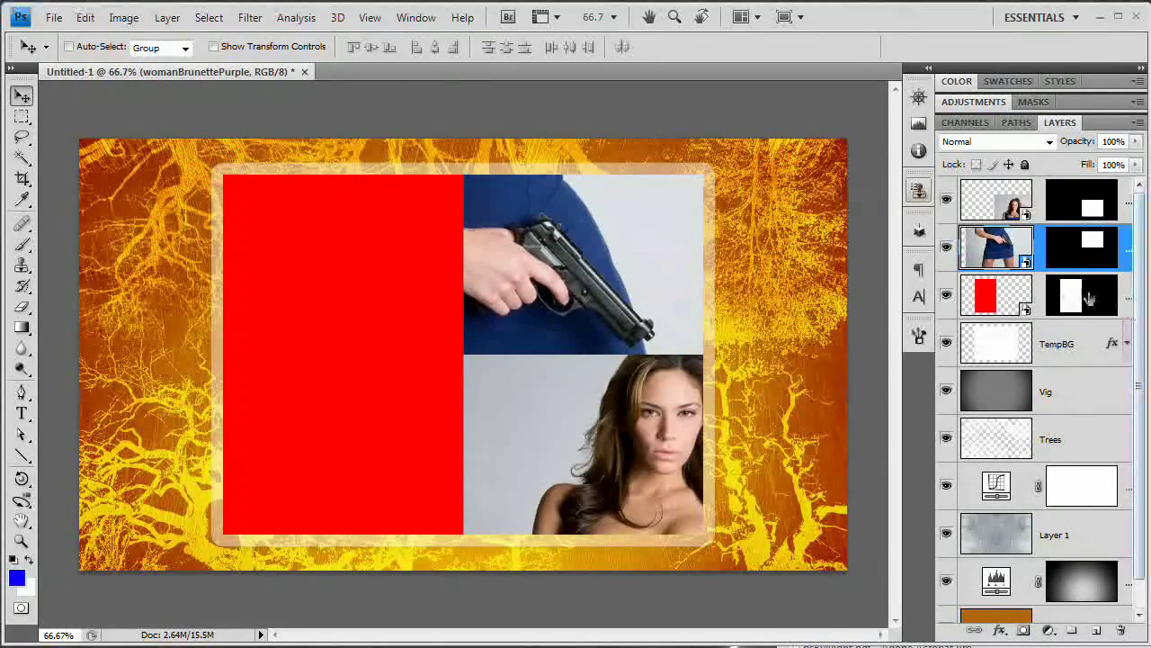
Step: Replace the contents of the img1 Smart Object with womanBrunettePurple.jpg
left_click(981, 295)
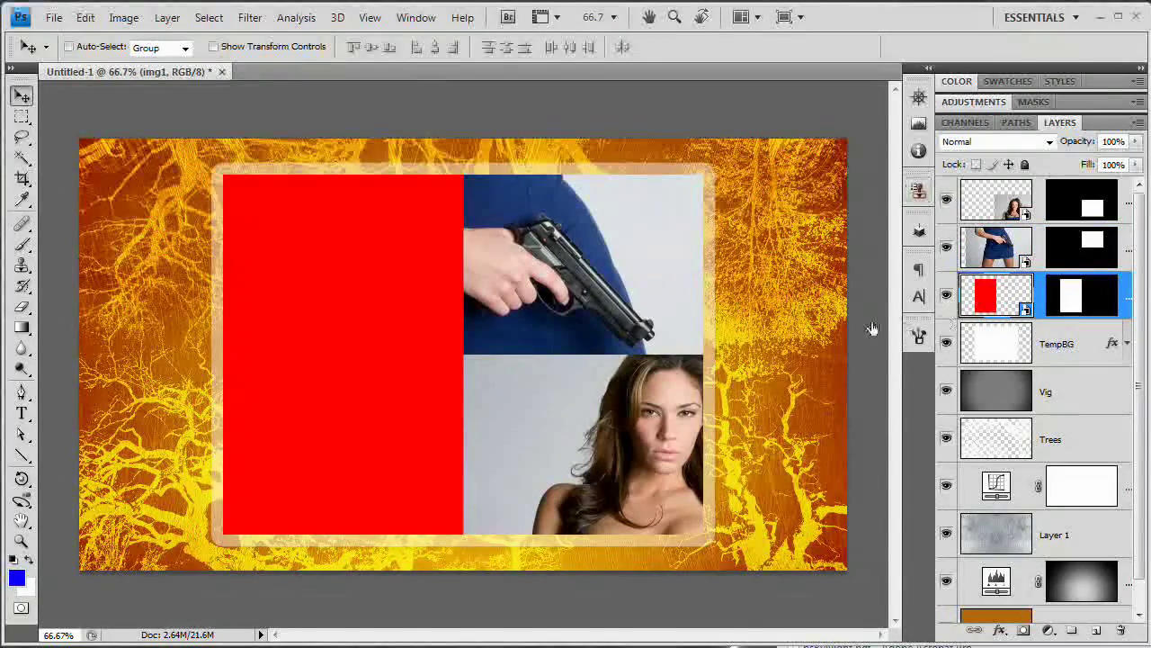
left_click(166, 18)
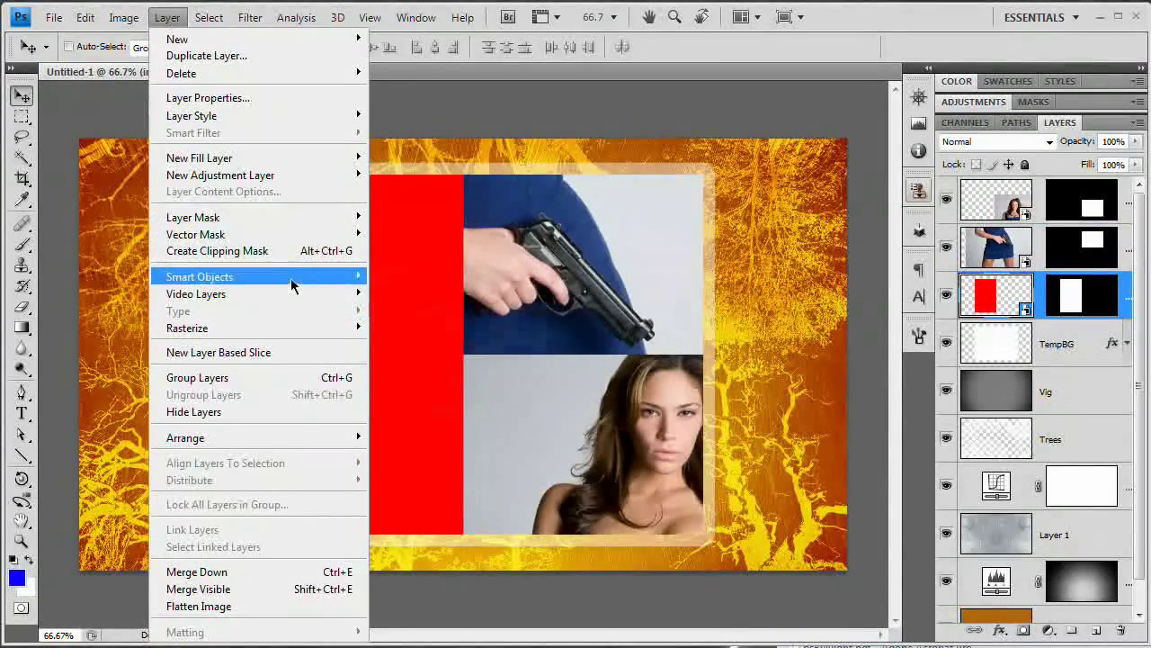
mouse_move(291, 279)
left_click(430, 361)
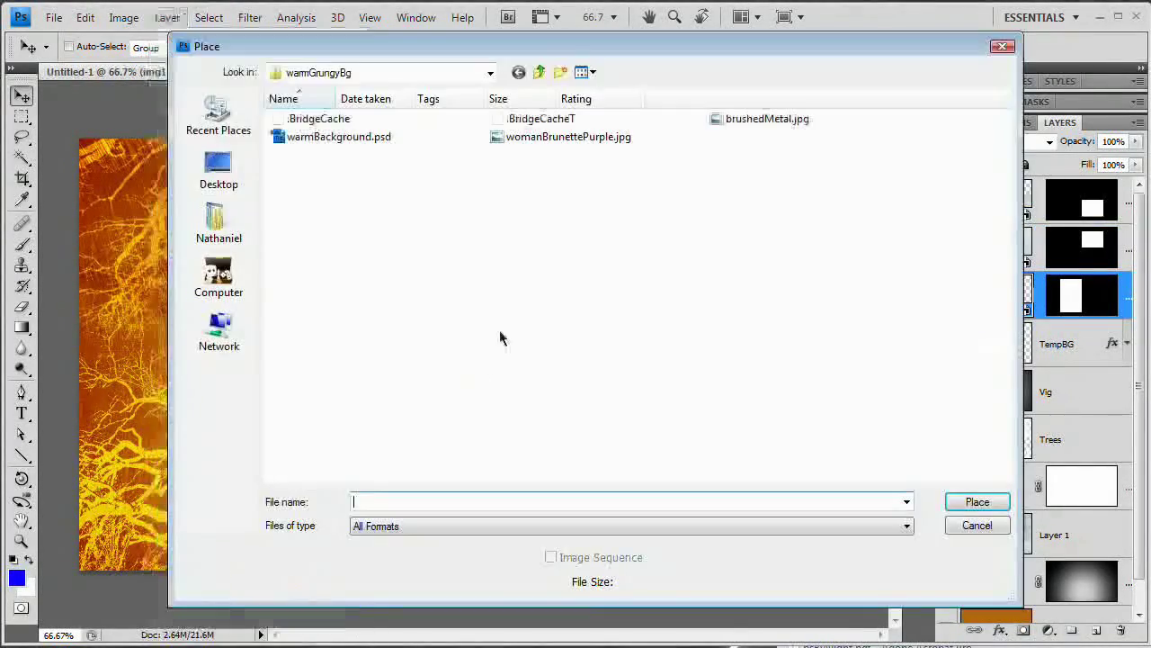
double_click(540, 137)
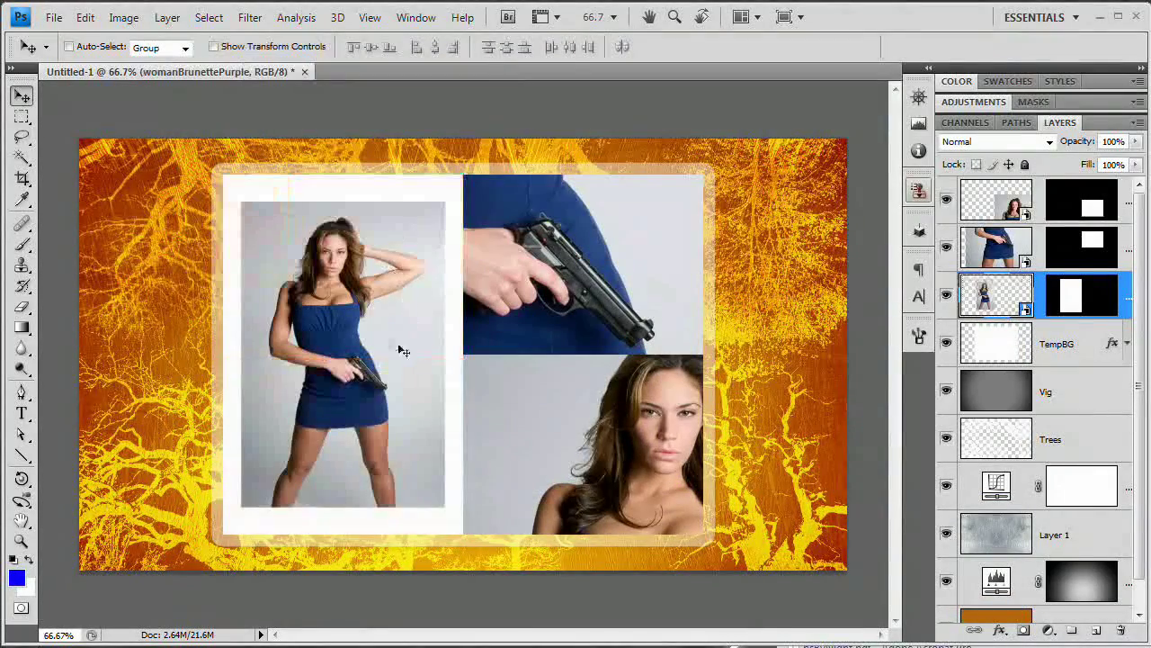
Step: Scale the photo in the tall frame to about 146% and position it so the woman fills the frame
key("ctrl+t")
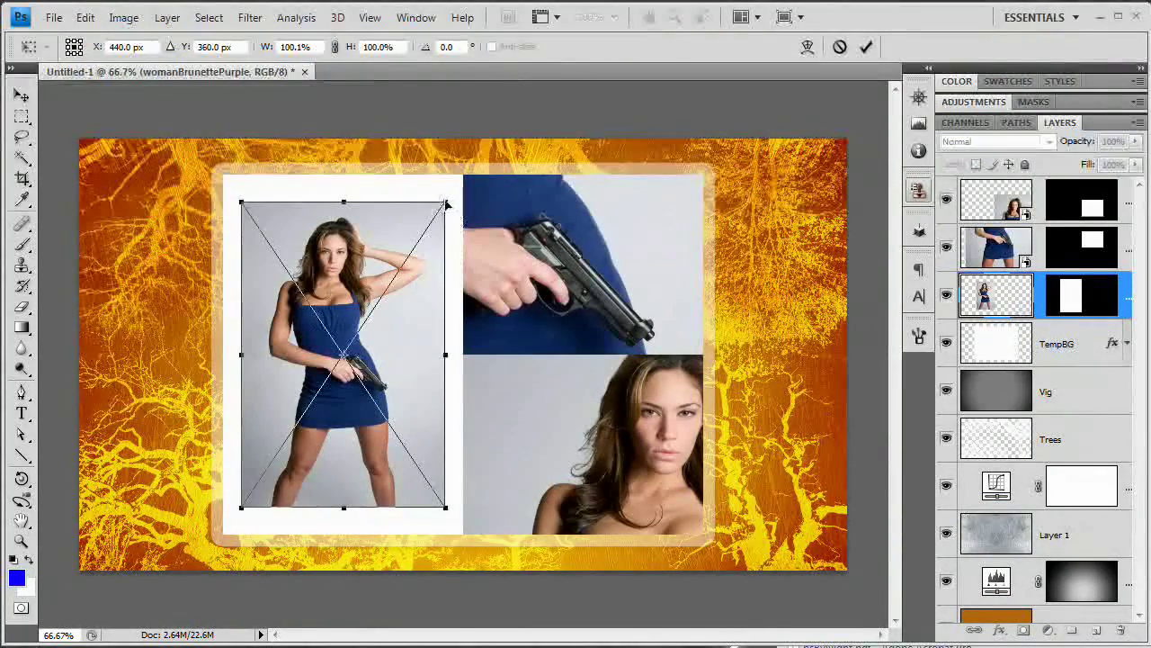
left_click_drag(447, 199, 499, 137)
left_click_drag(392, 244, 398, 253)
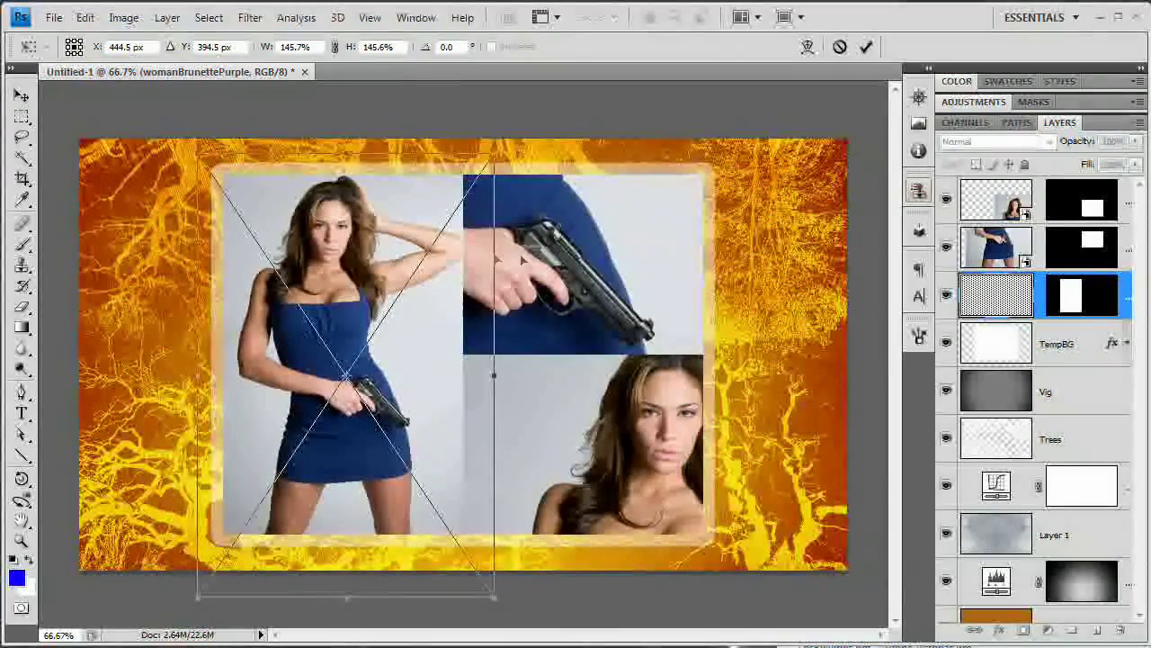
key("Return")
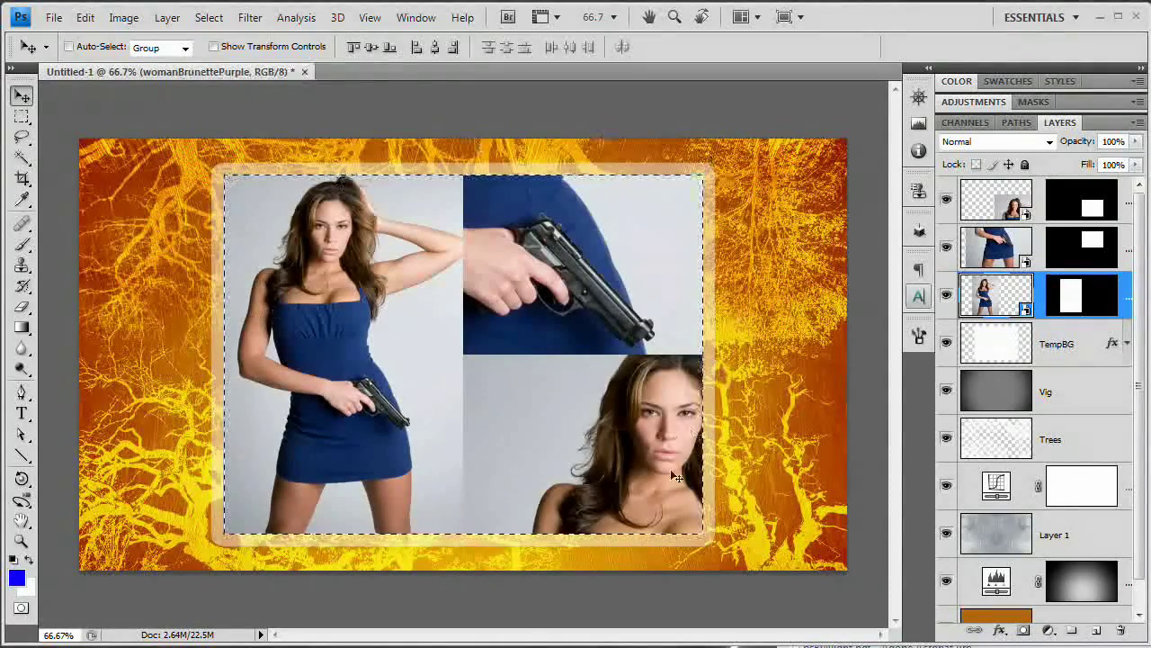
Step: Add a new layer above the three photo layers and name it 2ndVig
left_click(1010, 193)
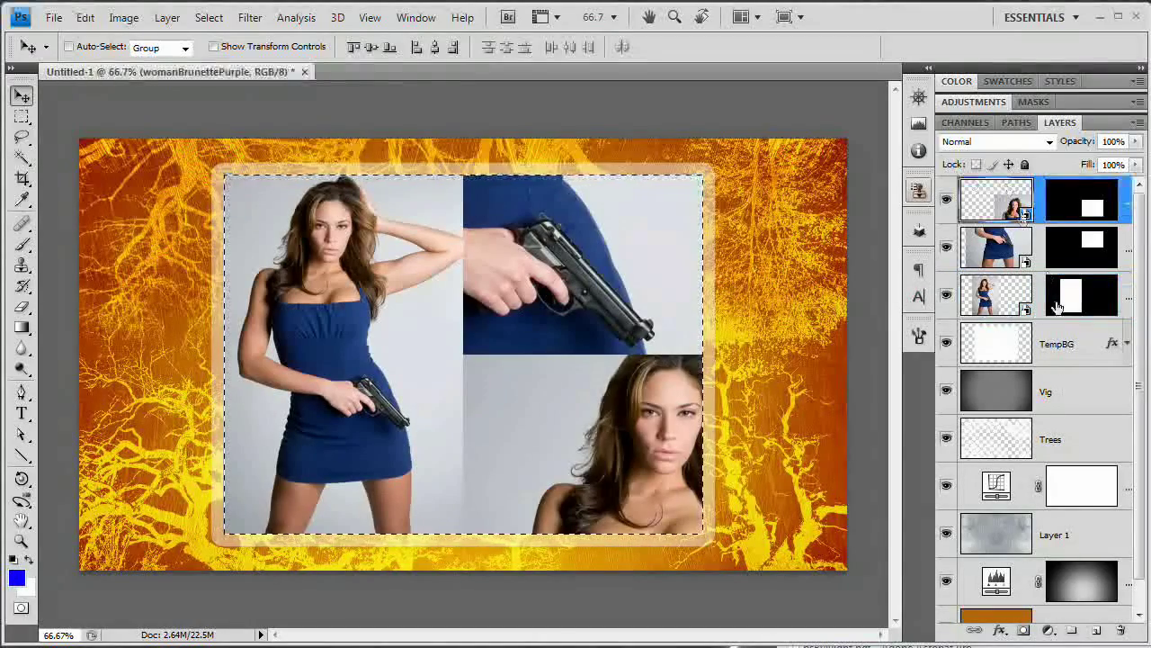
left_click(1095, 630)
double_click(1058, 203)
type("2nd")
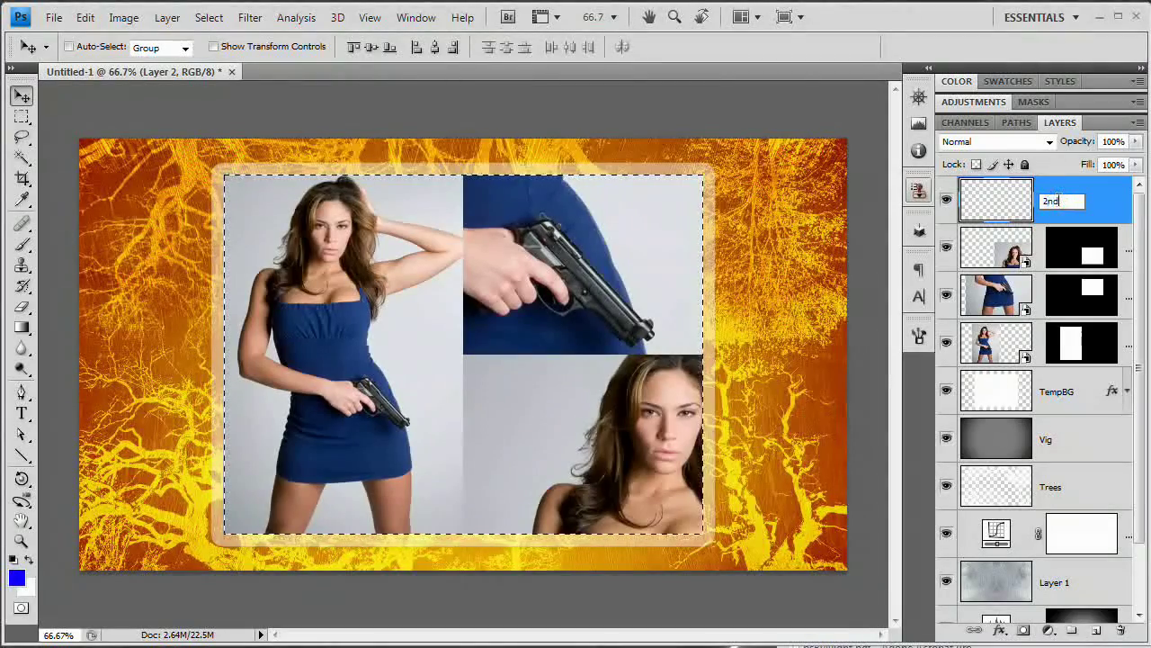
type("Vig")
key("Return")
Step: Fill the selected photo area on the 2ndVig layer with neutral gray
left_click(123, 19)
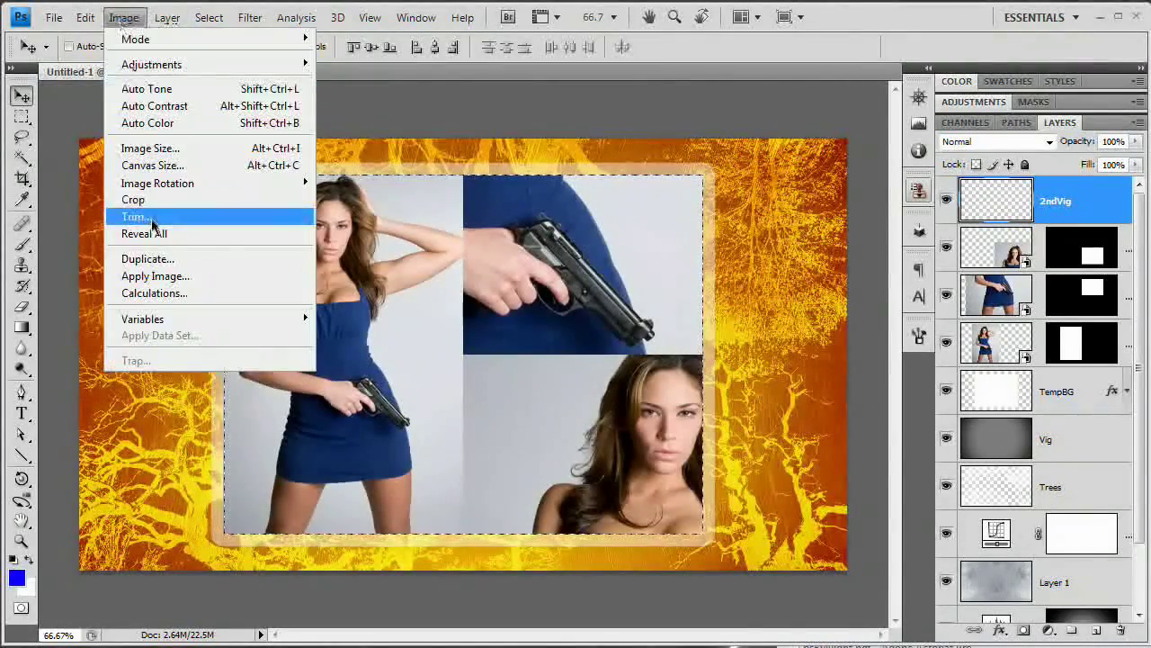
mouse_move(84, 18)
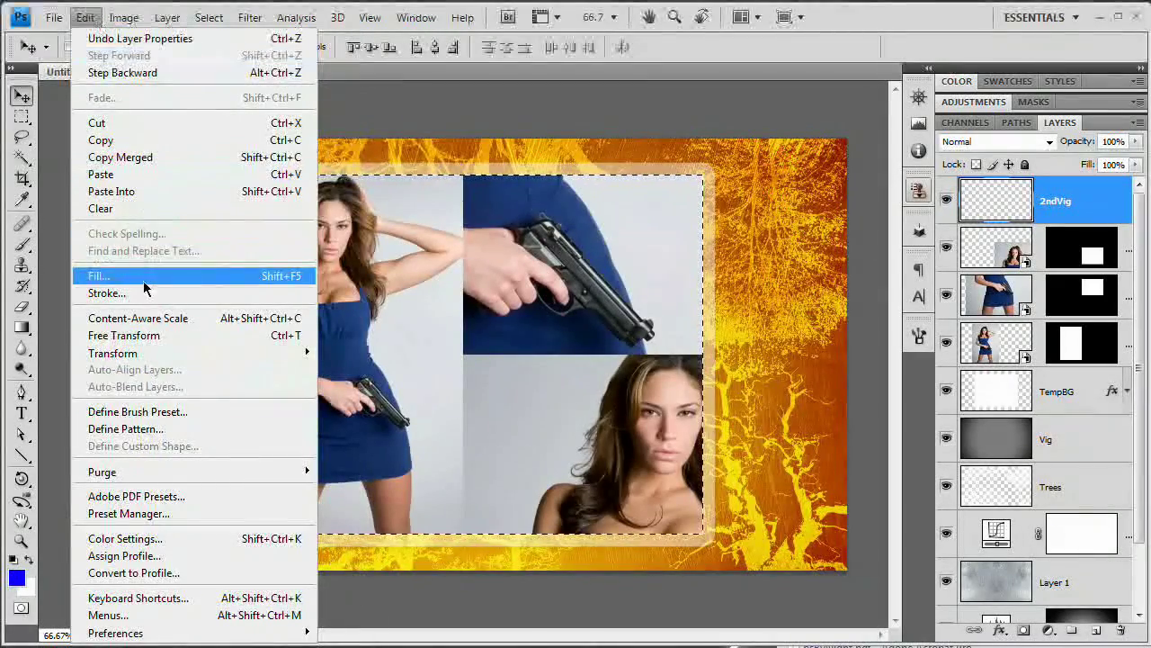
left_click(99, 275)
left_click(448, 185)
key("v")
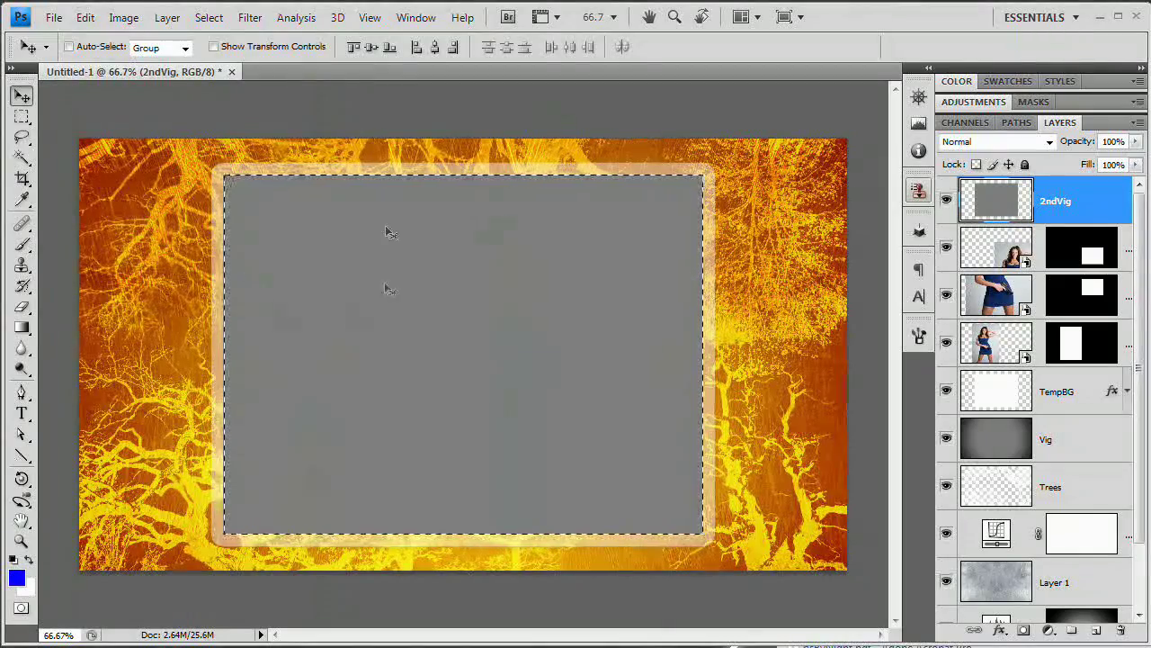
Step: Apply Lens Correction to the 2ndVig layer with vignette amount -100 and midpoint +17
left_click(250, 17)
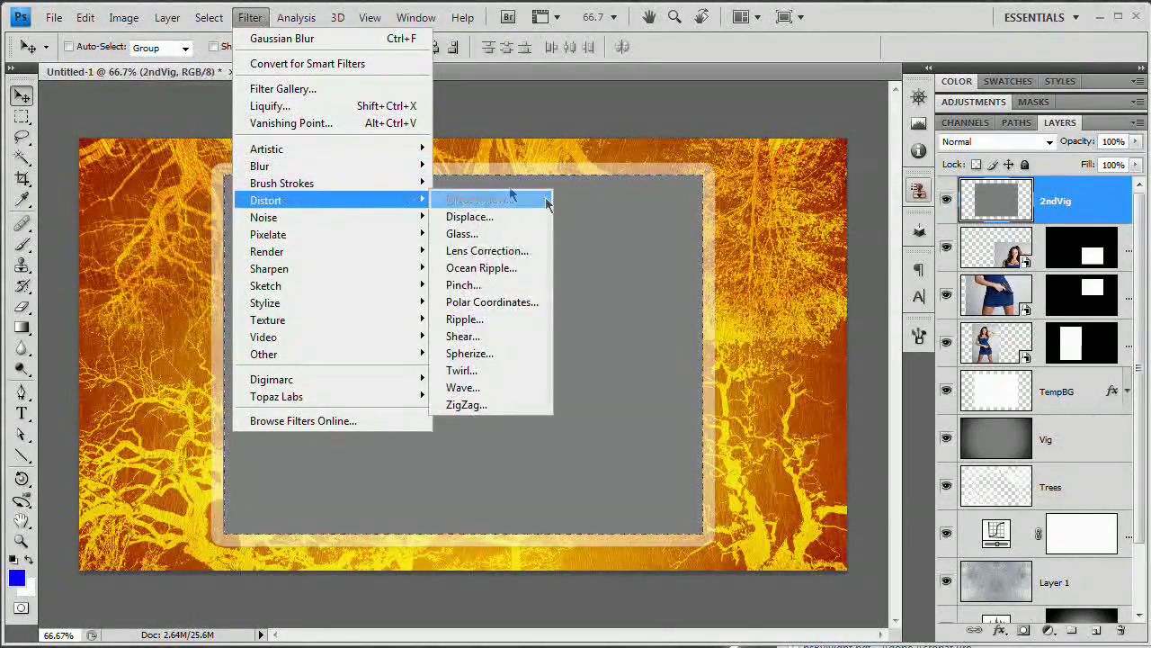
left_click(530, 251)
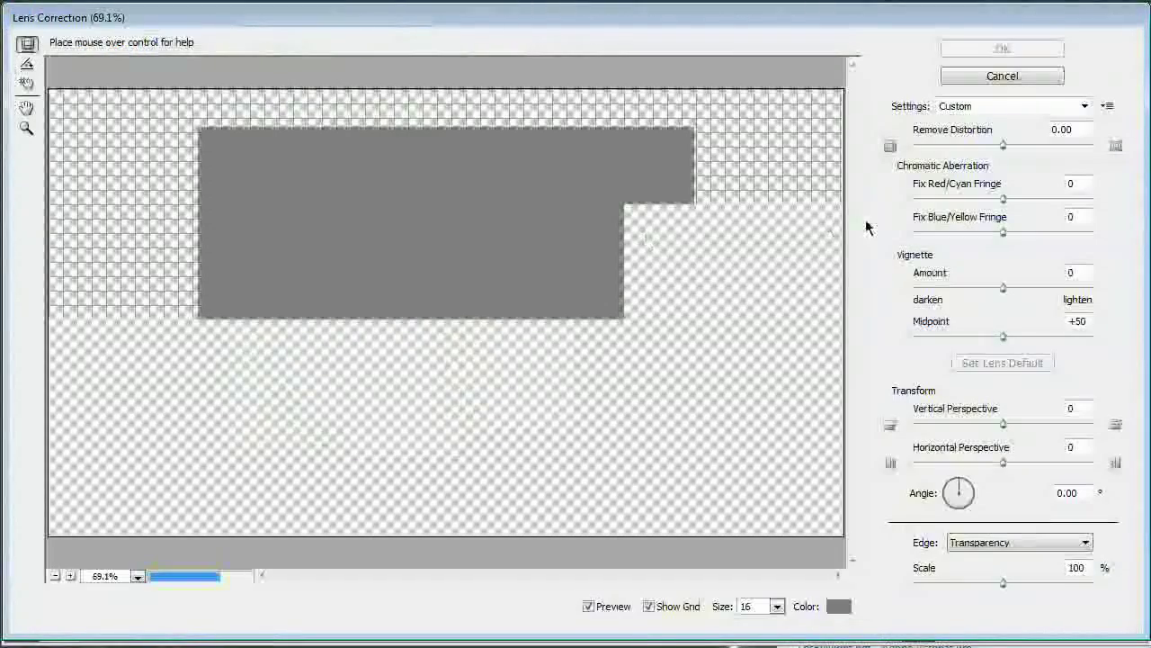
left_click_drag(1003, 288, 879, 314)
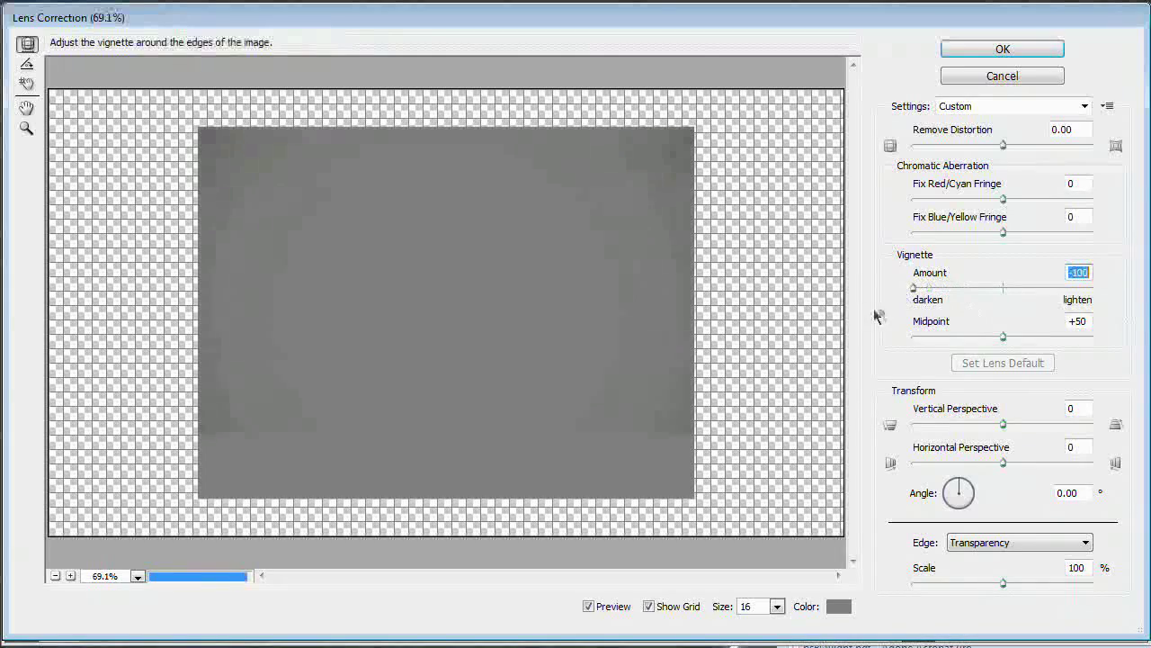
left_click_drag(1003, 336, 943, 336)
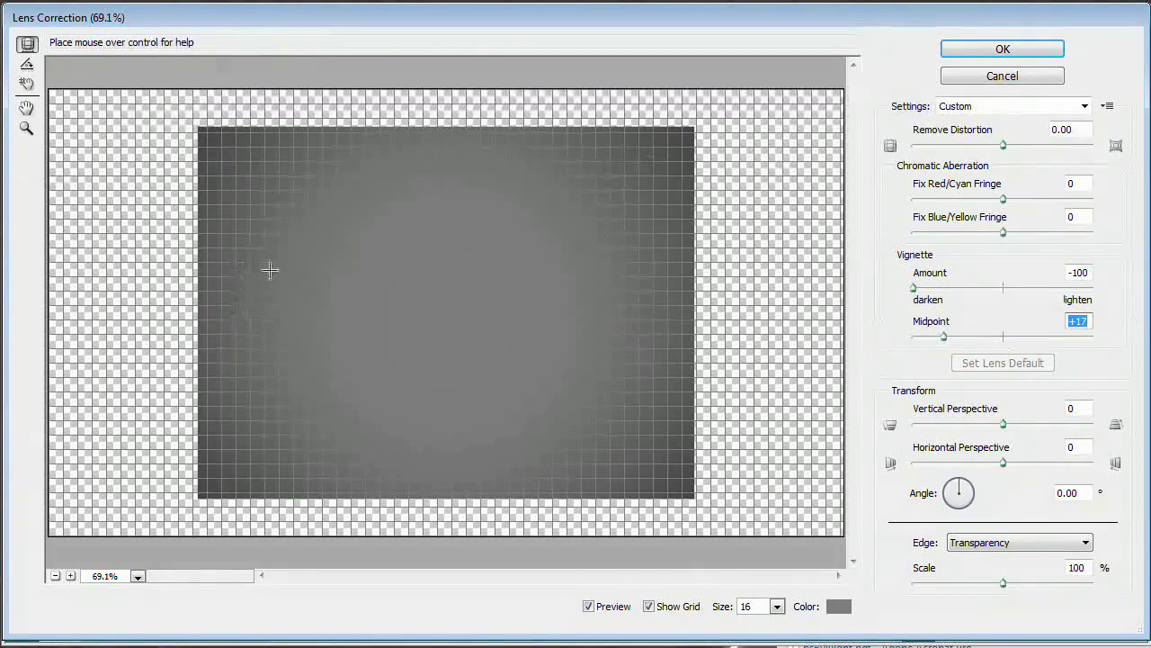
left_click(1030, 51)
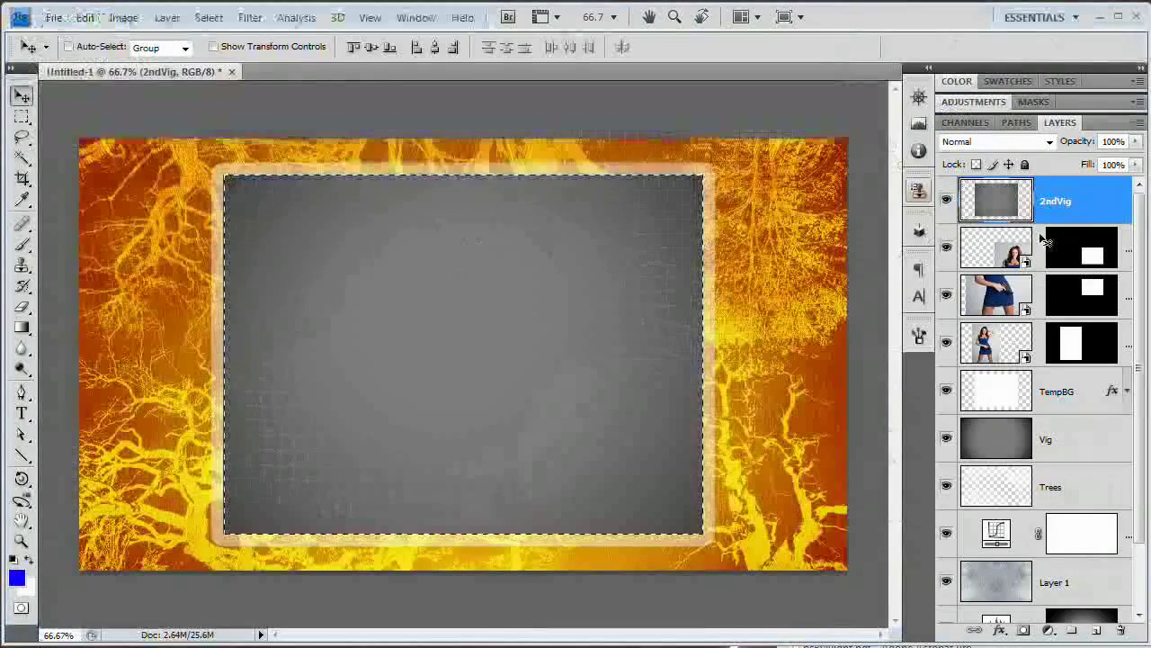
Step: Deselect the photo area, set the 2ndVig layer's blend mode to Overlay and compare the image with and without it
key("ctrl+d")
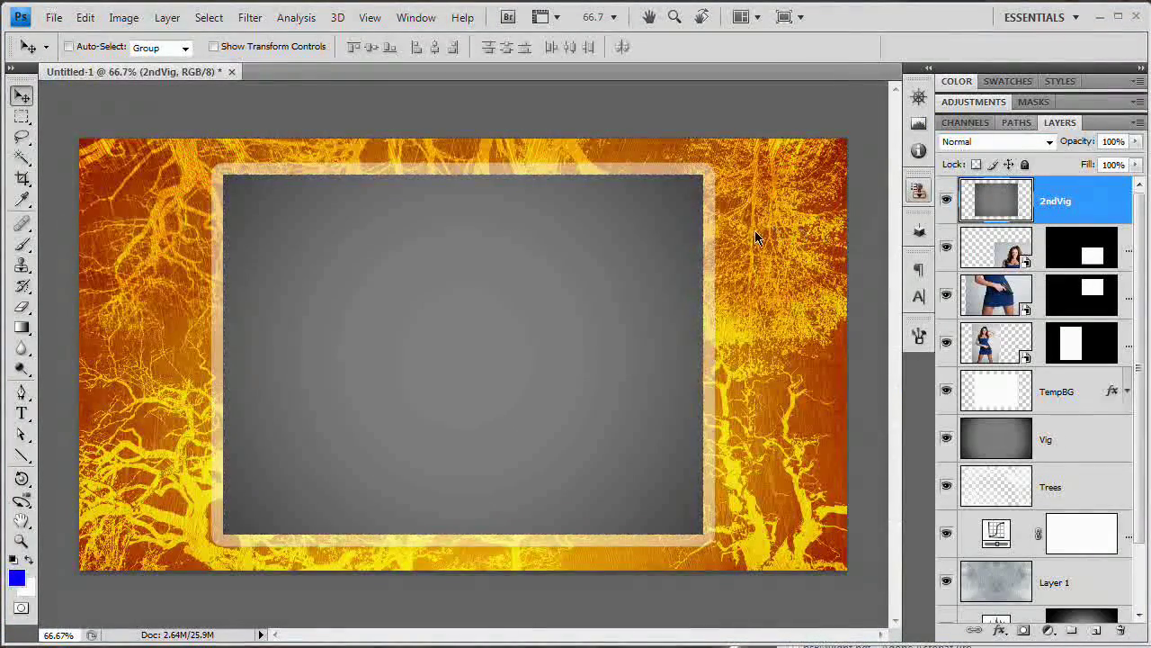
left_click(996, 142)
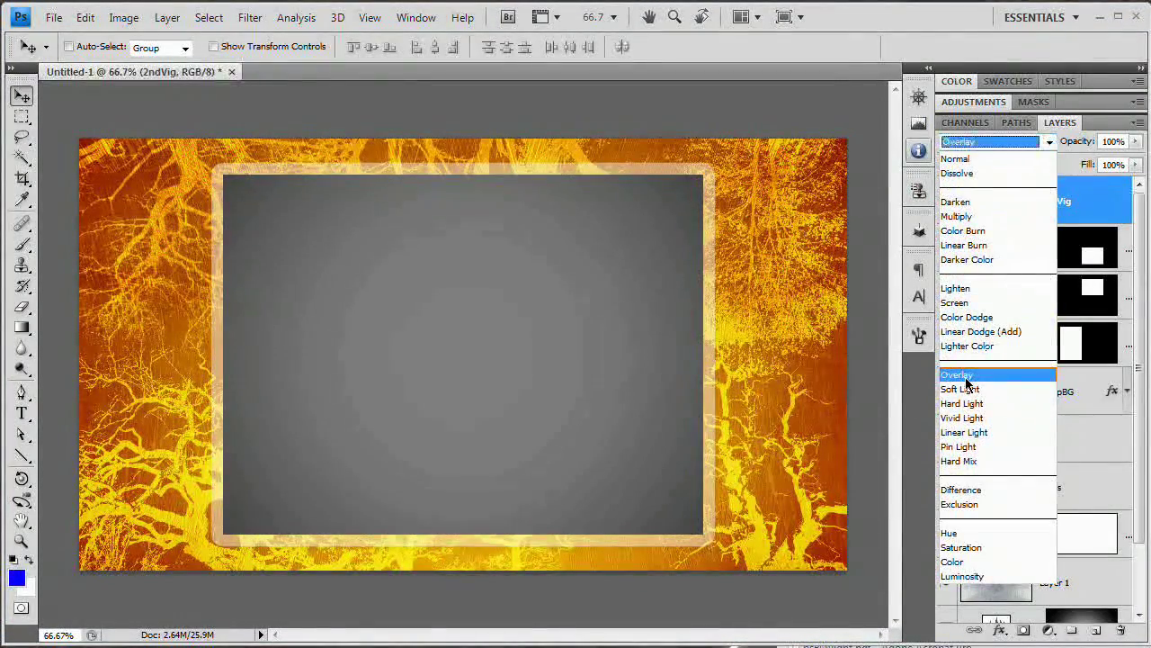
left_click(964, 378)
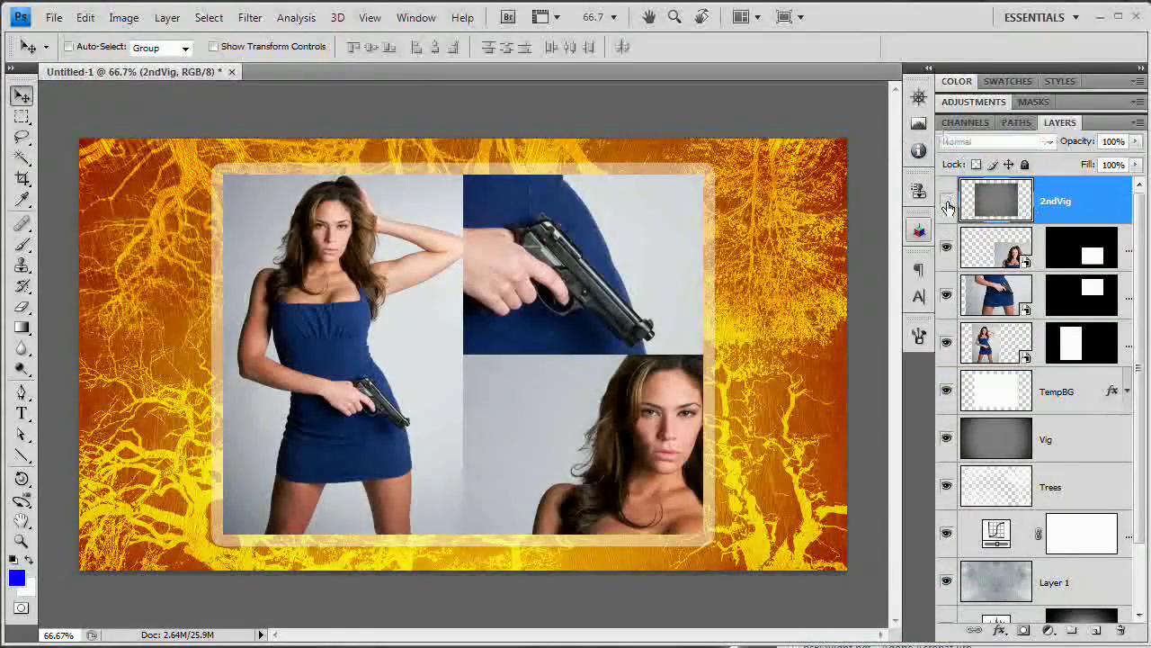
left_click(946, 203)
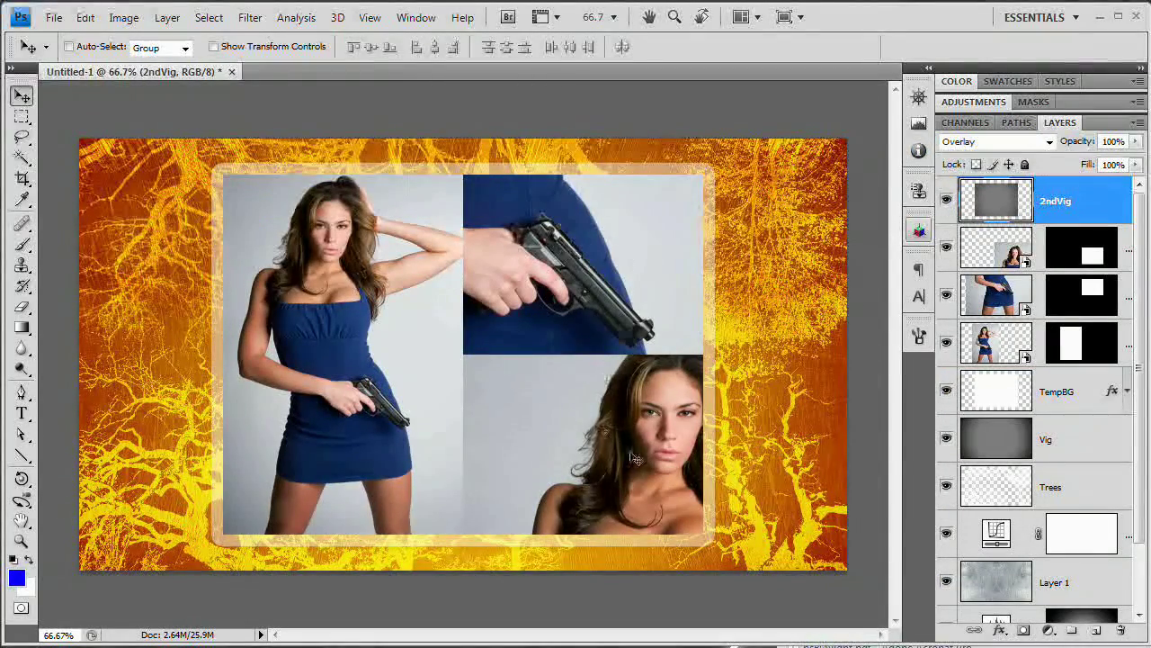
Step: Flip the photo in the lower small frame horizontally and shift it so the face and raised arm fill the frame
left_click(996, 297)
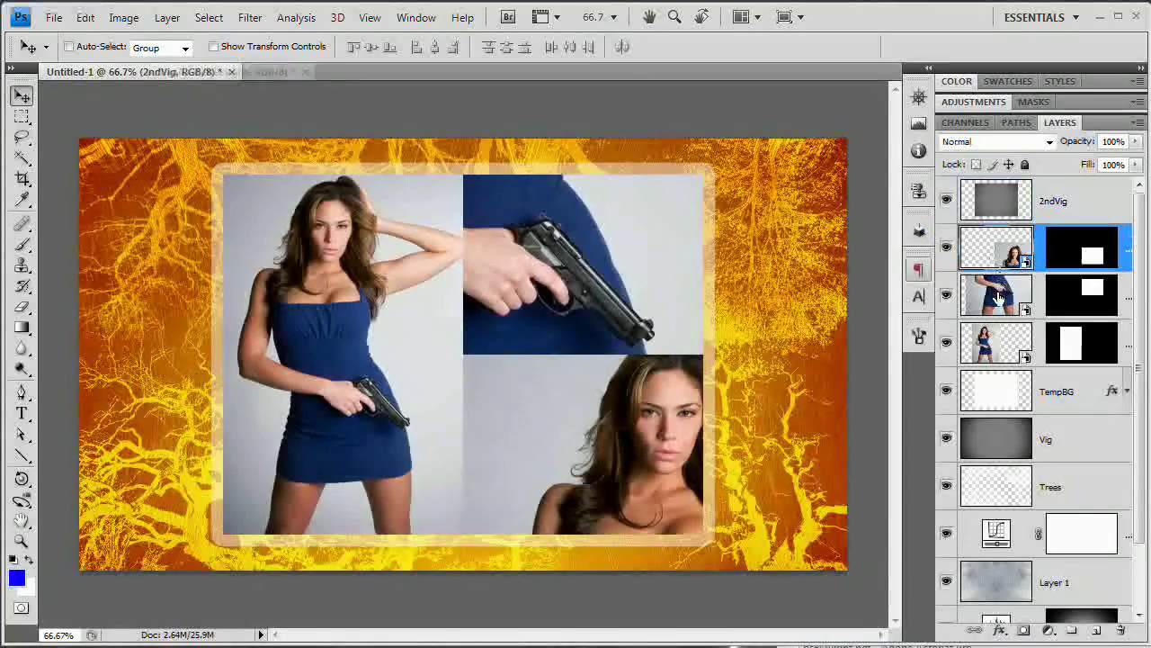
left_click(1000, 340)
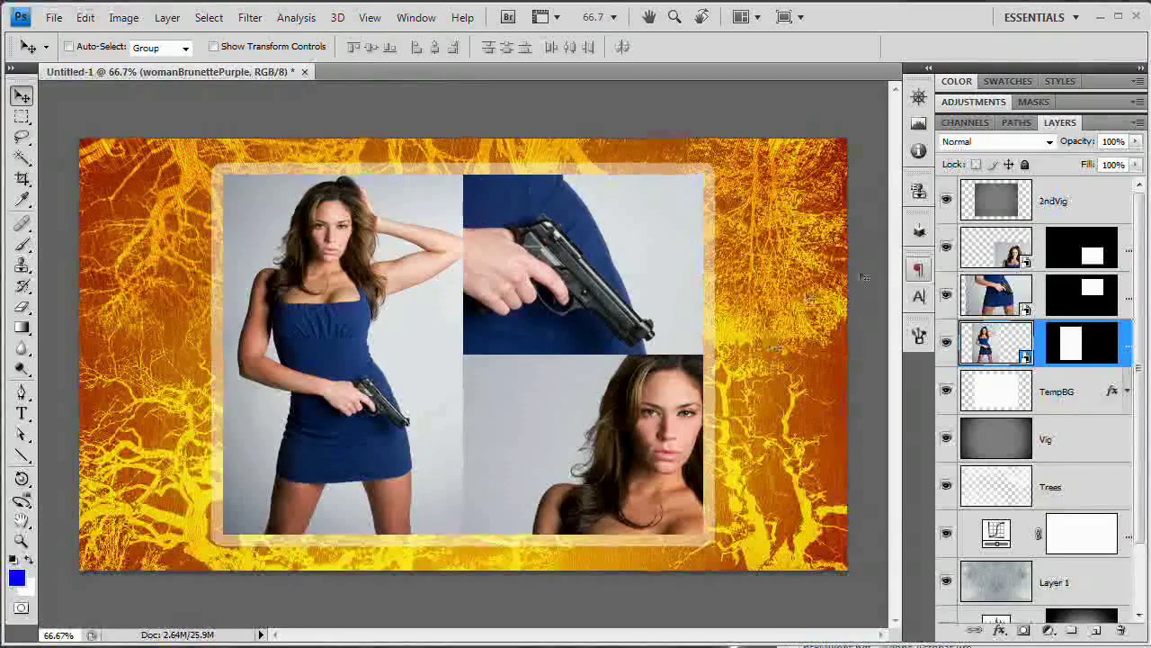
left_click(1010, 254)
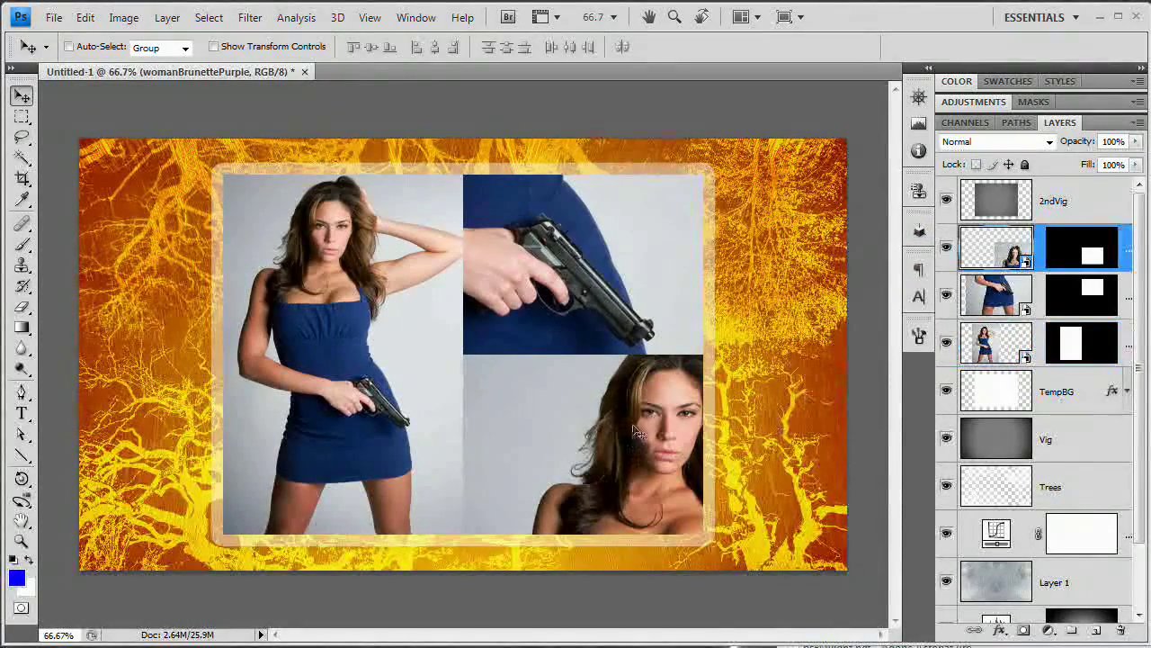
key("ctrl+t")
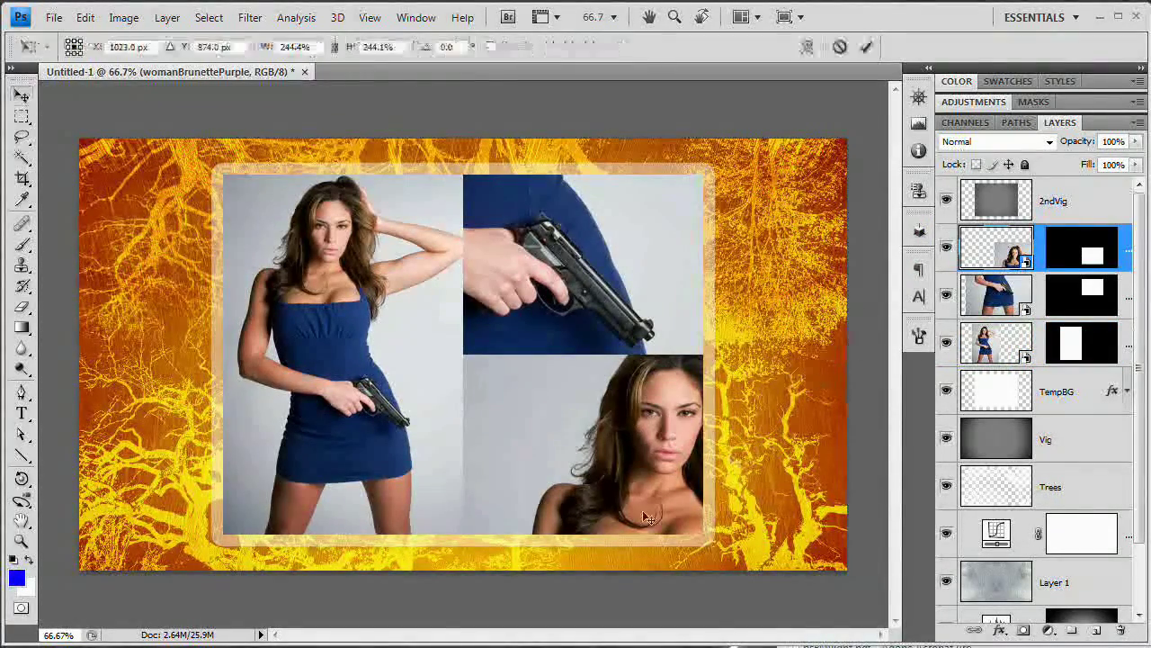
right_click(670, 423)
left_click(629, 482)
left_click_drag(664, 442, 619, 456)
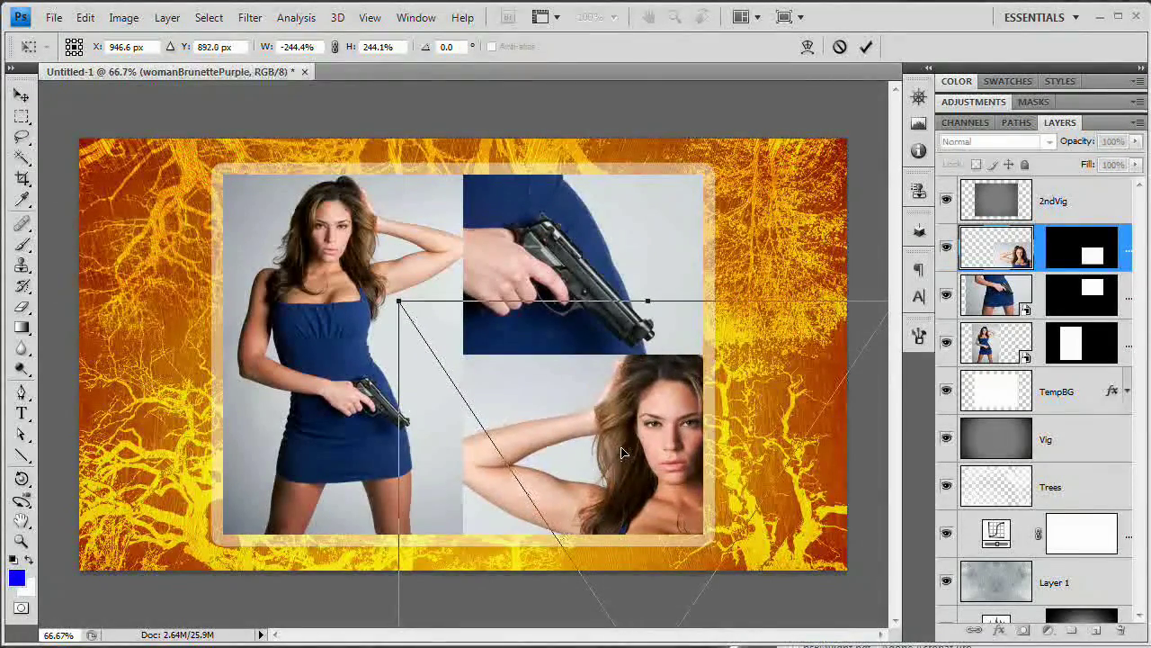
key("Return")
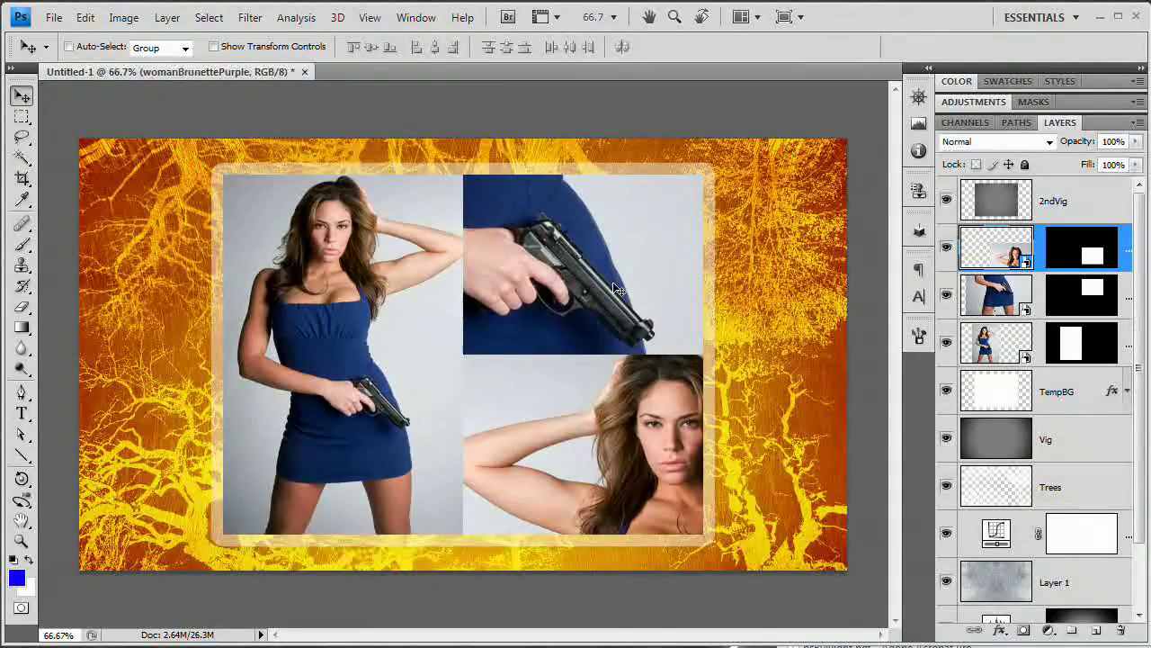
Step: Rotate the photo in the upper small frame to about -51.9° and shift it so the gun lies nearly level inside the frame
left_click(1016, 284)
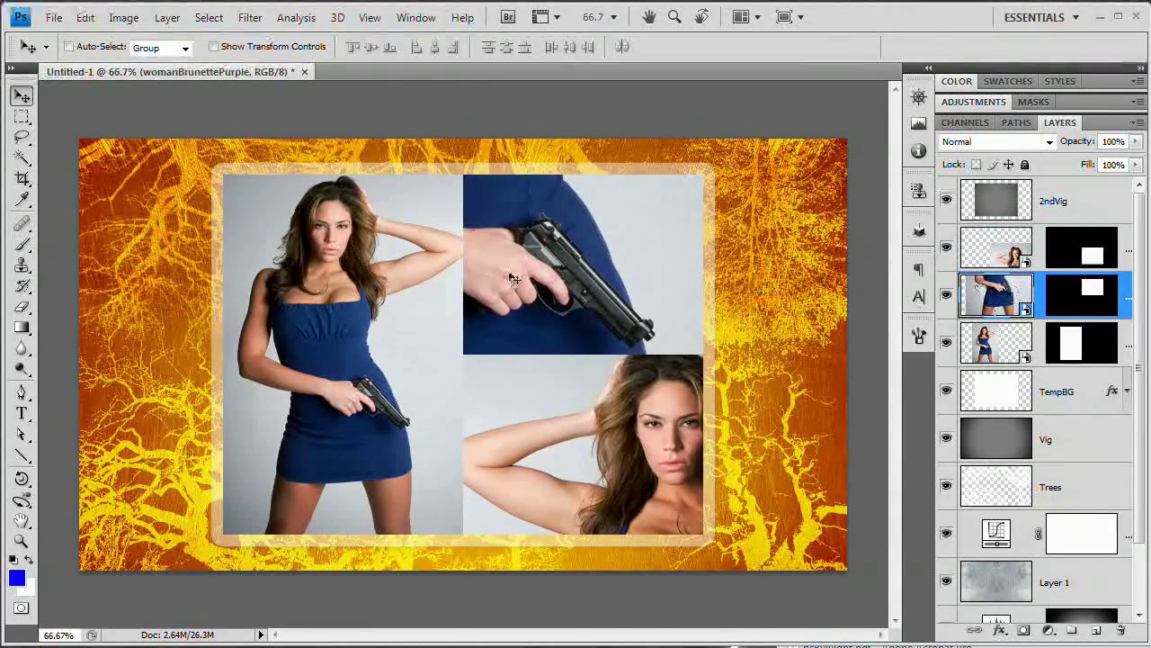
key("ctrl+t")
key("ctrl+minus")
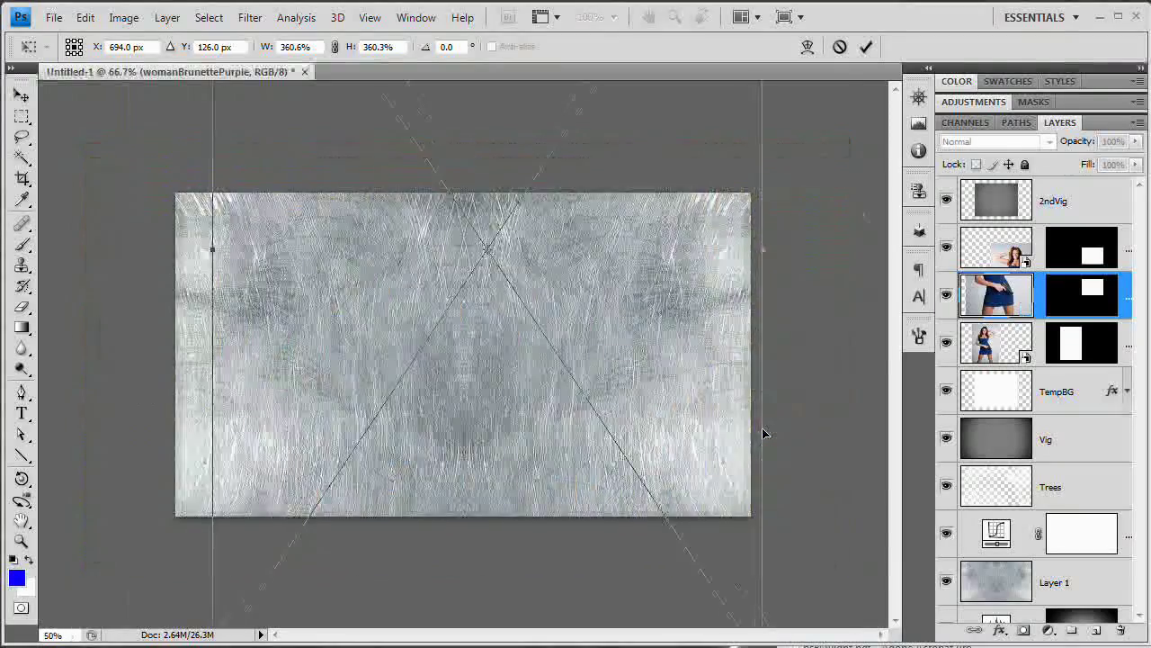
key("ctrl+minus")
left_click_drag(634, 524, 730, 306)
left_click_drag(501, 320, 499, 340)
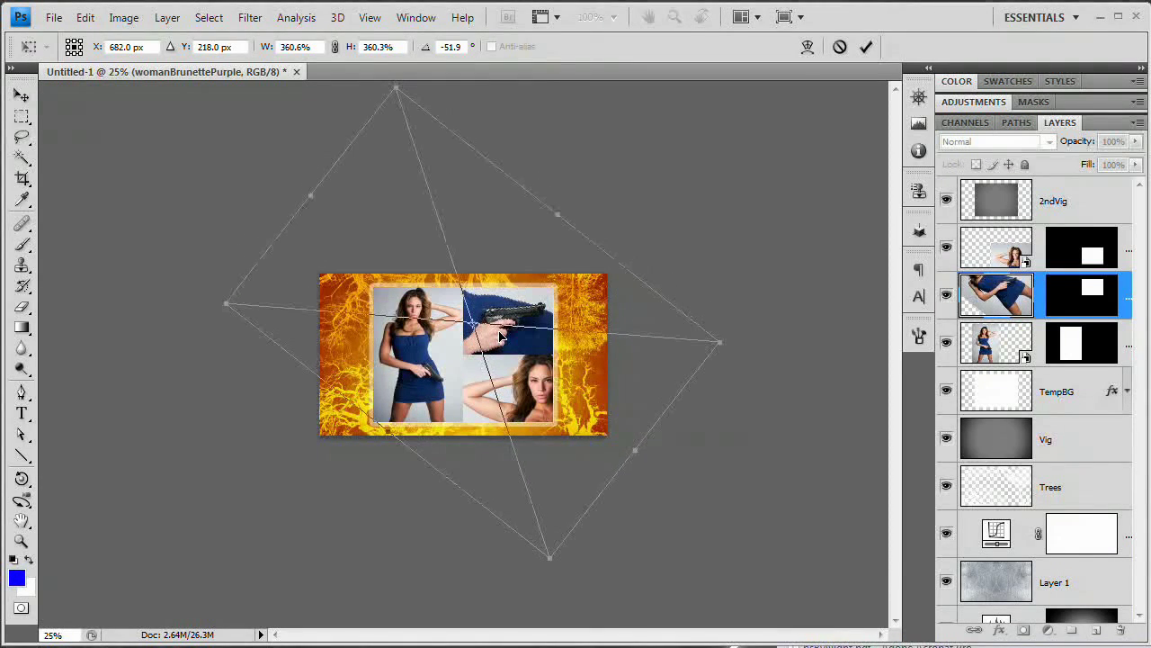
key("v")
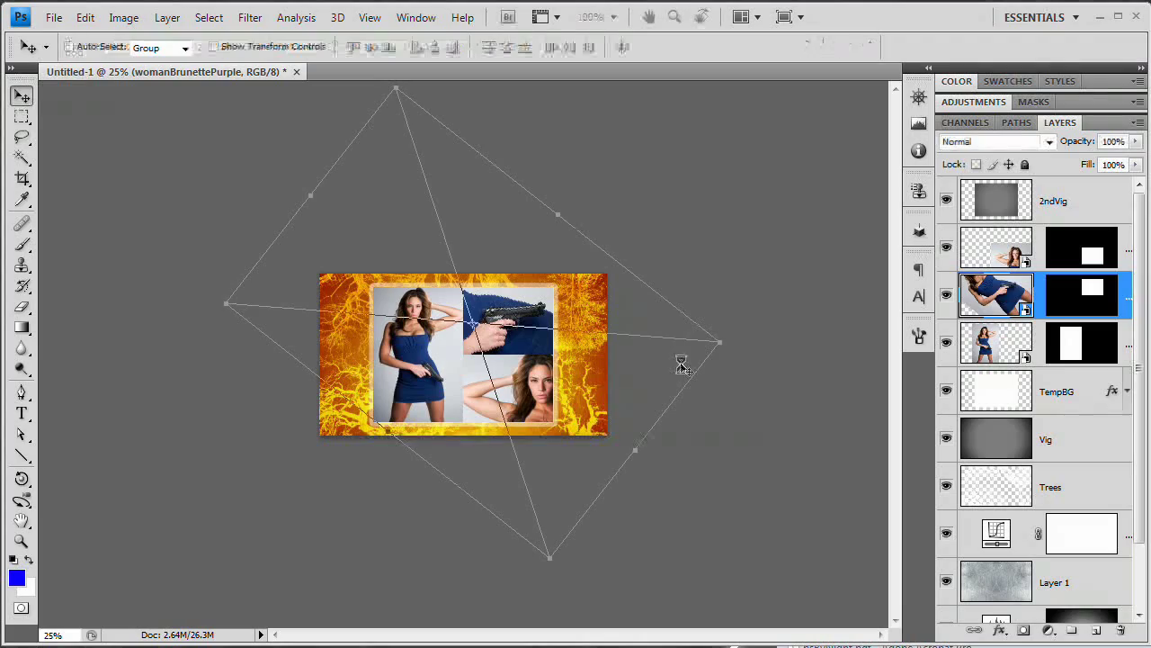
key("ctrl+plus")
key("ctrl+plus")
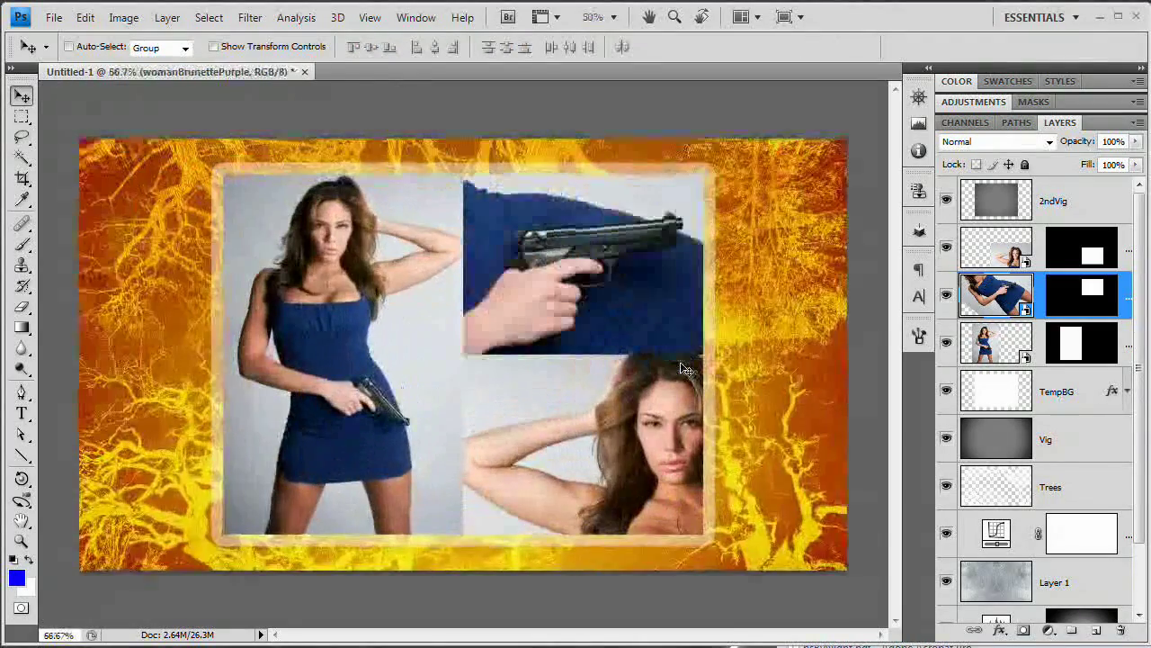